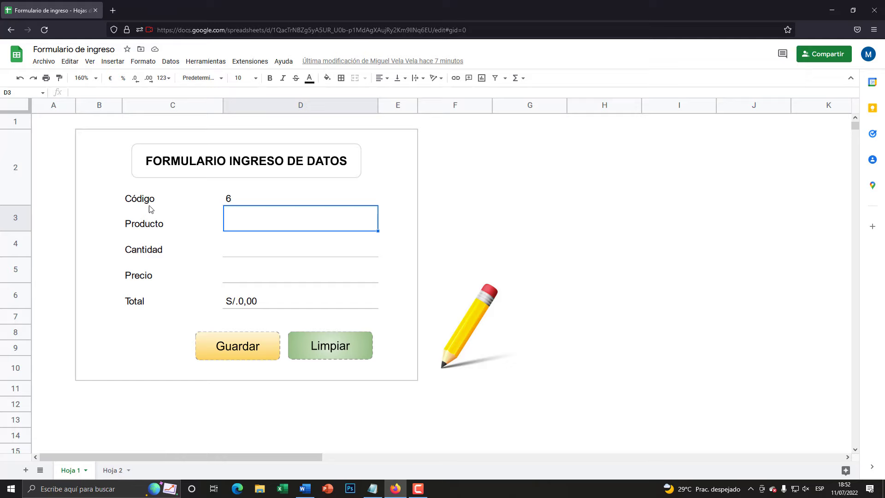
Step: Compare the Hoja 2 data table with the Hoja 1 form and inspect the Código formula
click(113, 472)
click(149, 265)
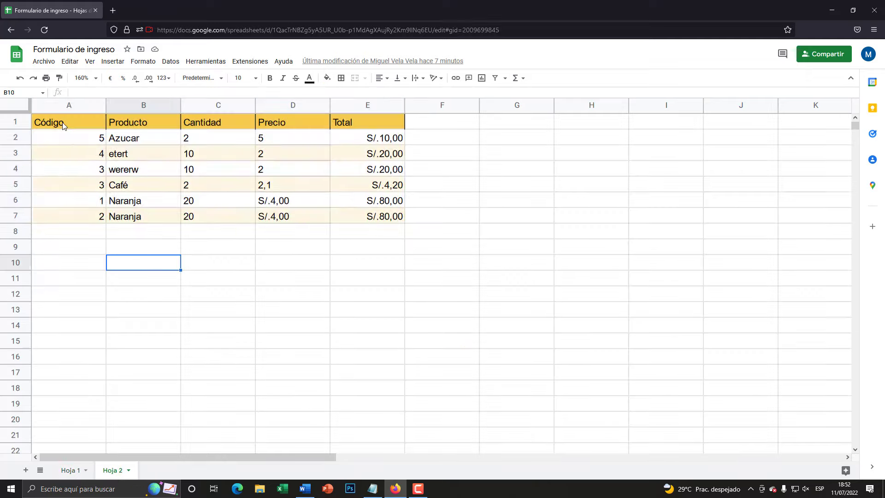
mouse_move(60, 122)
mouse_down()
mouse_move(297, 172)
mouse_move(295, 213)
mouse_up()
click(289, 170)
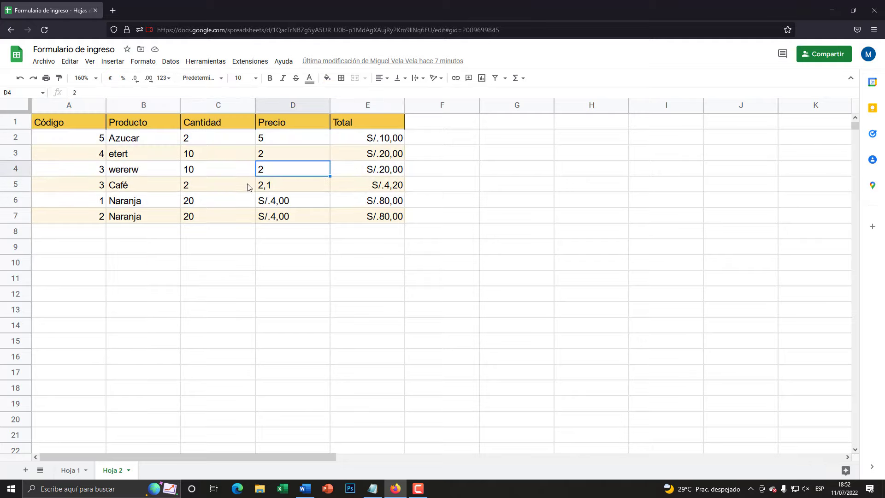
click(82, 468)
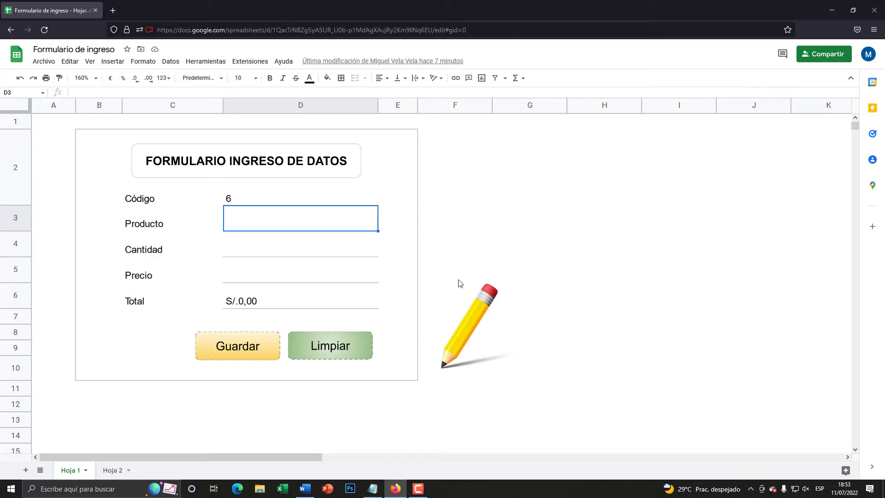
click(115, 473)
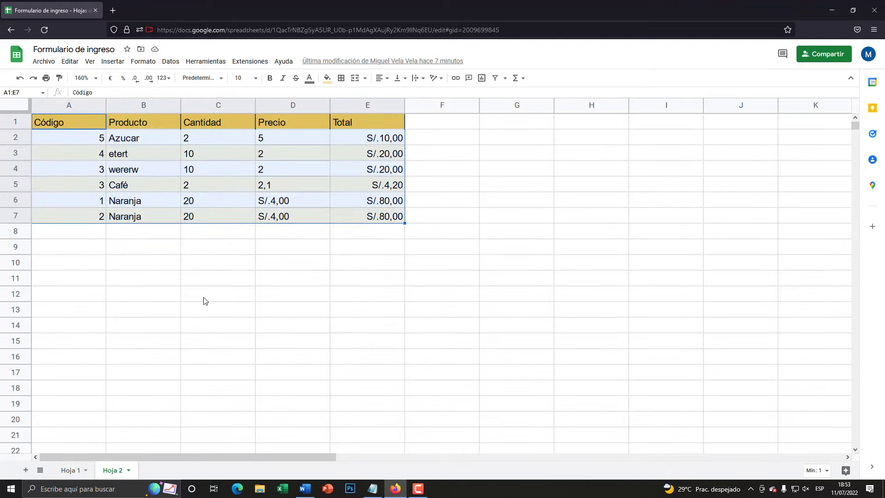
click(70, 471)
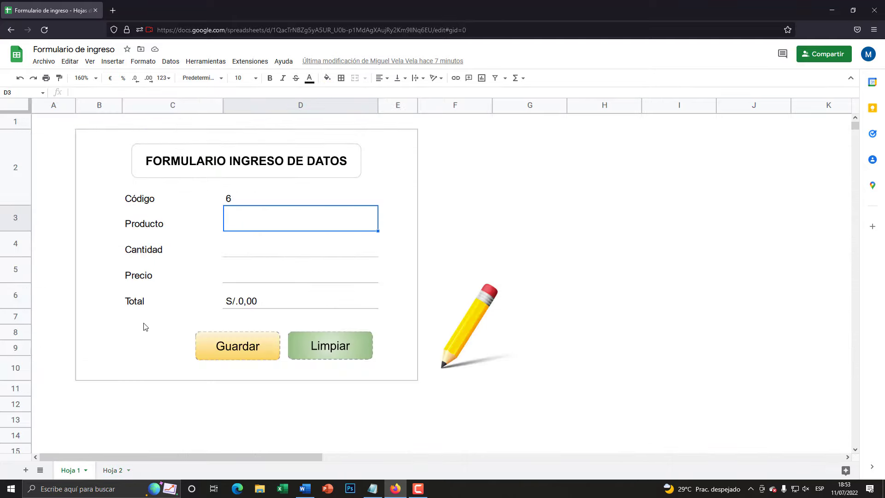
click(114, 470)
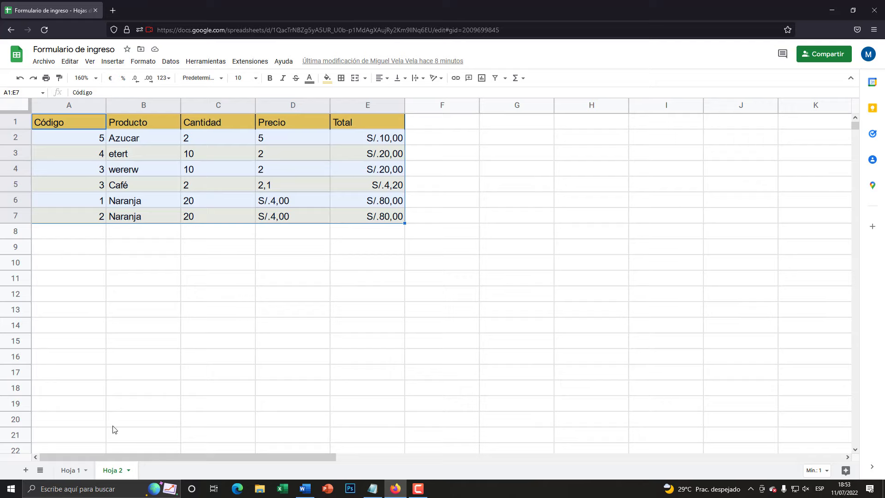
click(76, 470)
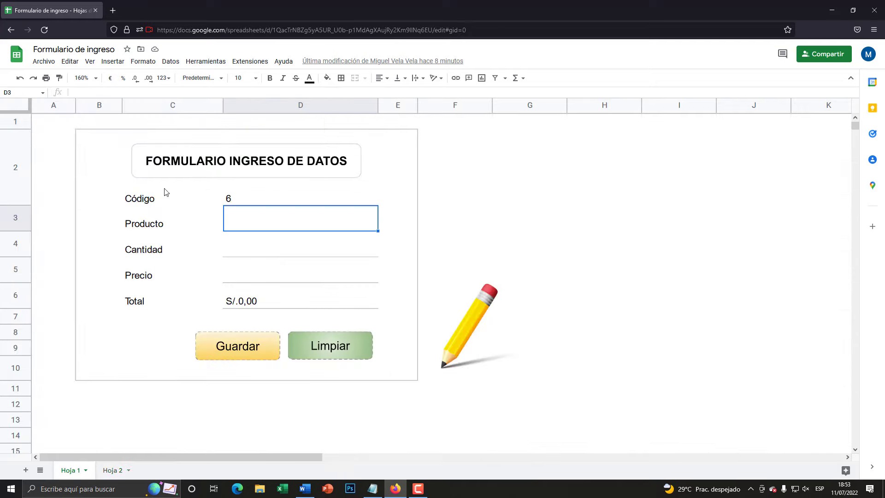
click(147, 200)
click(232, 201)
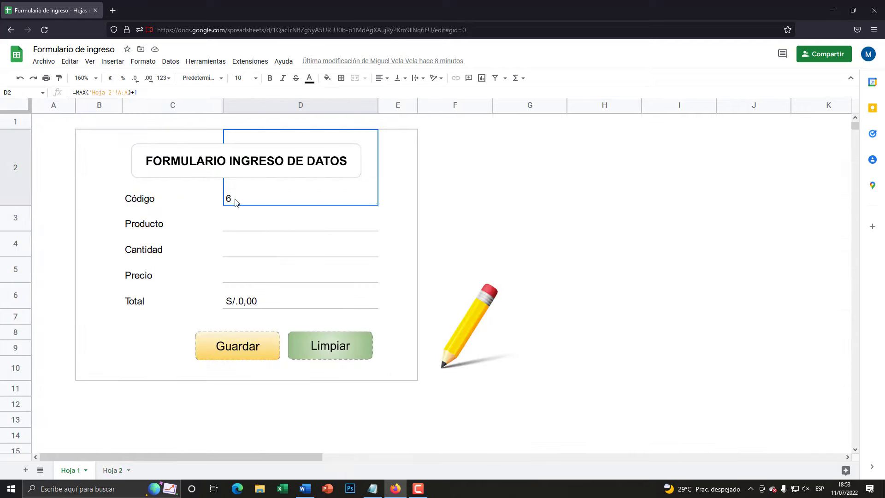
Step: Enter product Cuaderno, quantity 10 and price 3.5 into the form
click(244, 223)
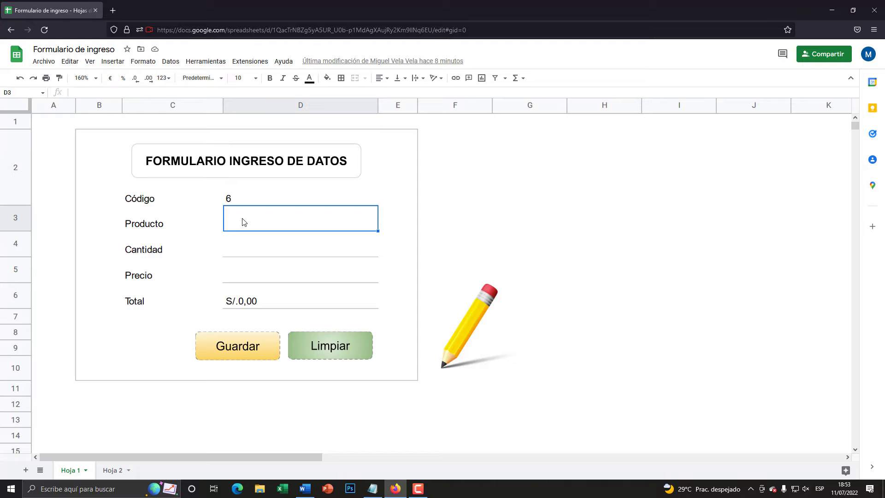
text(C)
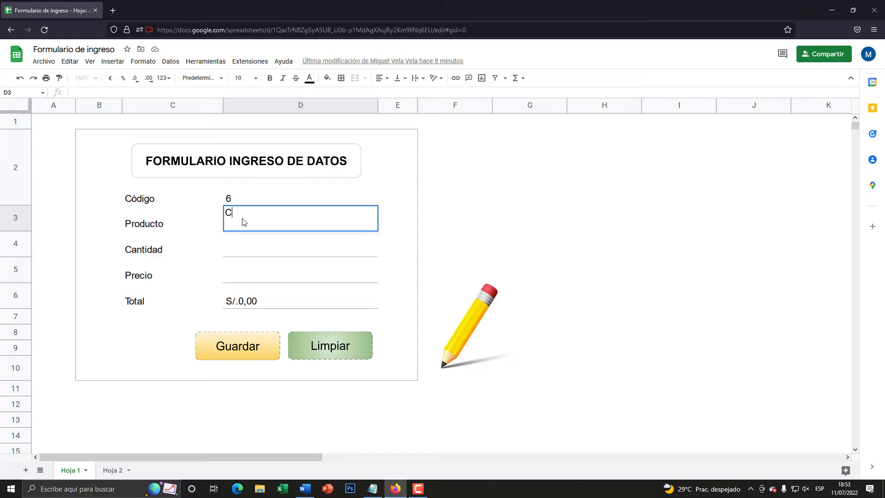
text(uaderno)
click(268, 248)
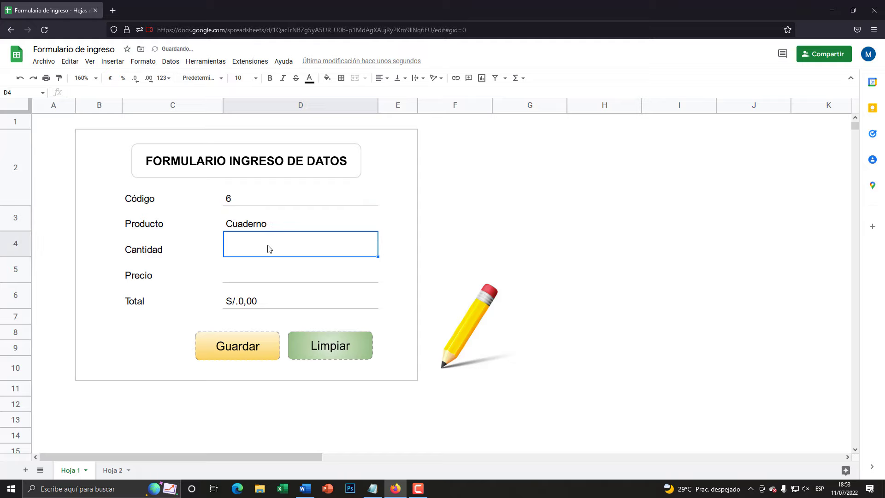
text(10)
click(257, 275)
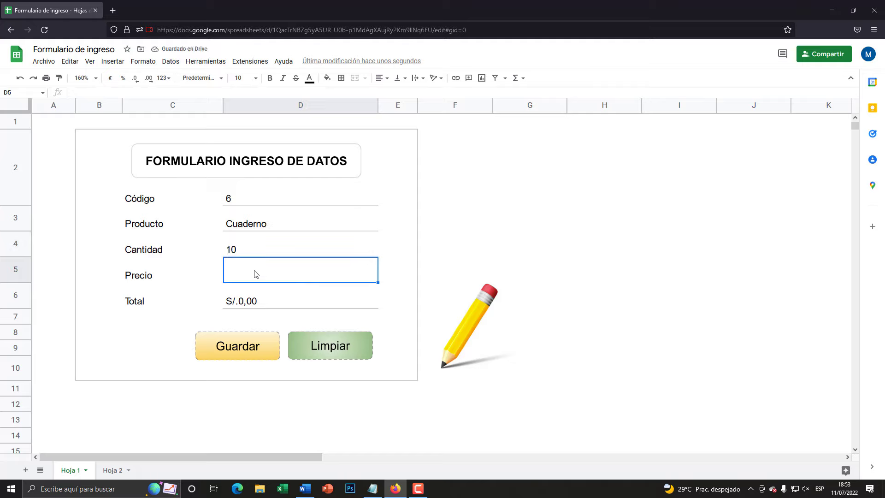
text(3.5)
key(Return)
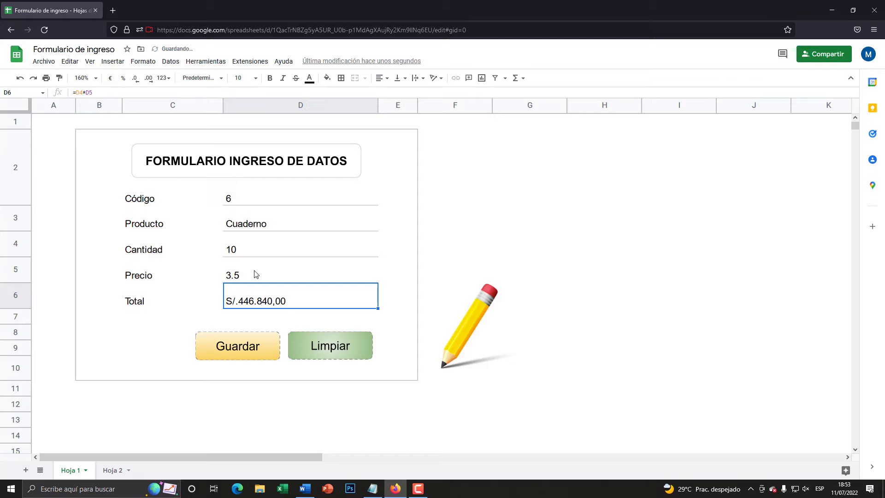
Step: Correct the price to 3,5 and check the Total formula gives S/.35,00
click(236, 275)
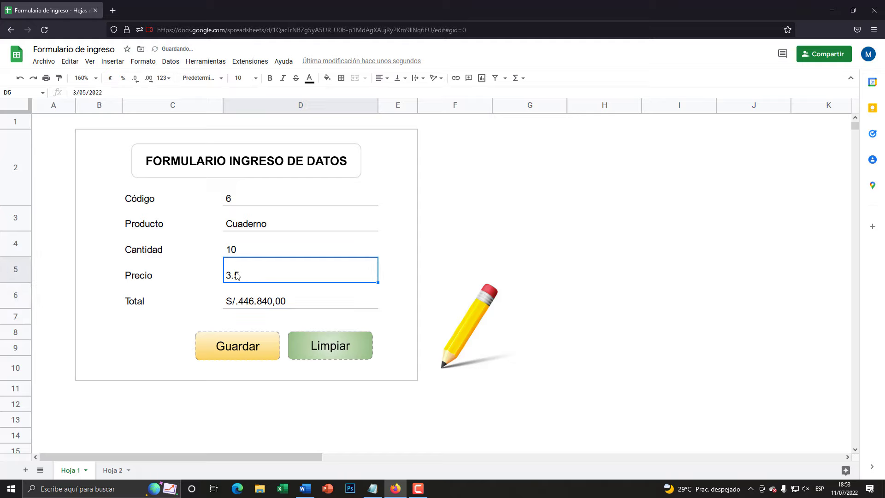
text(3,5)
key(Return)
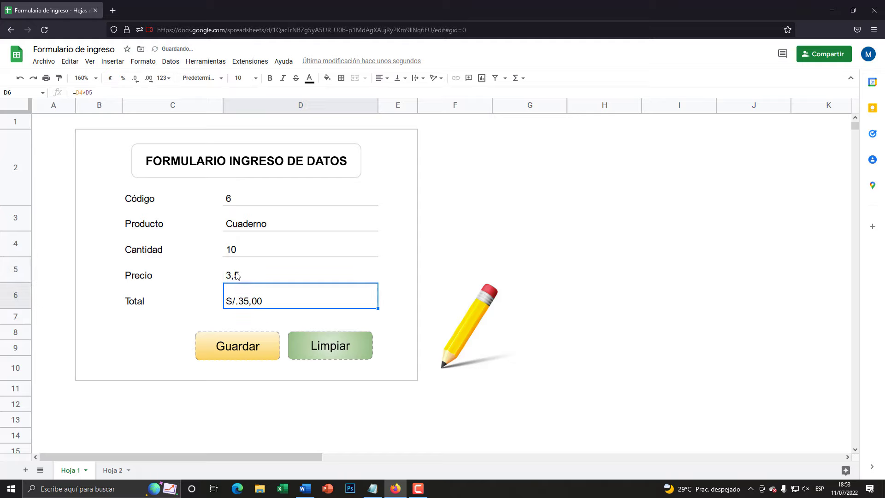
click(238, 276)
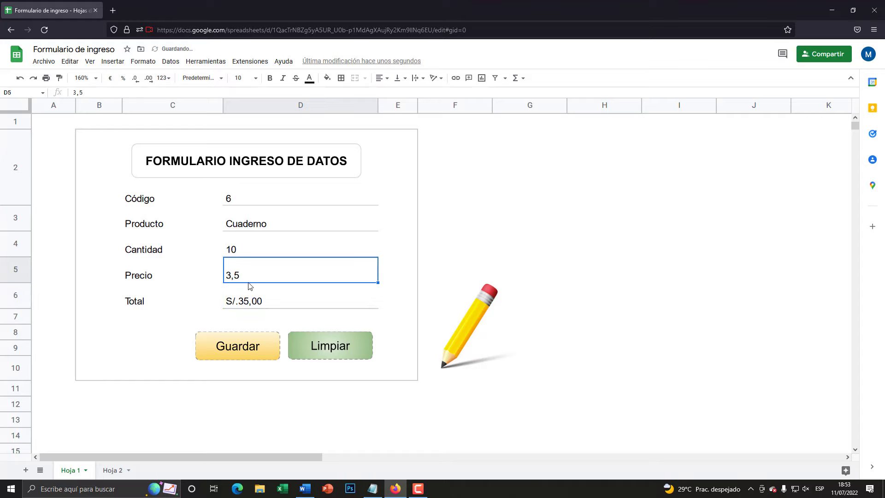
click(250, 300)
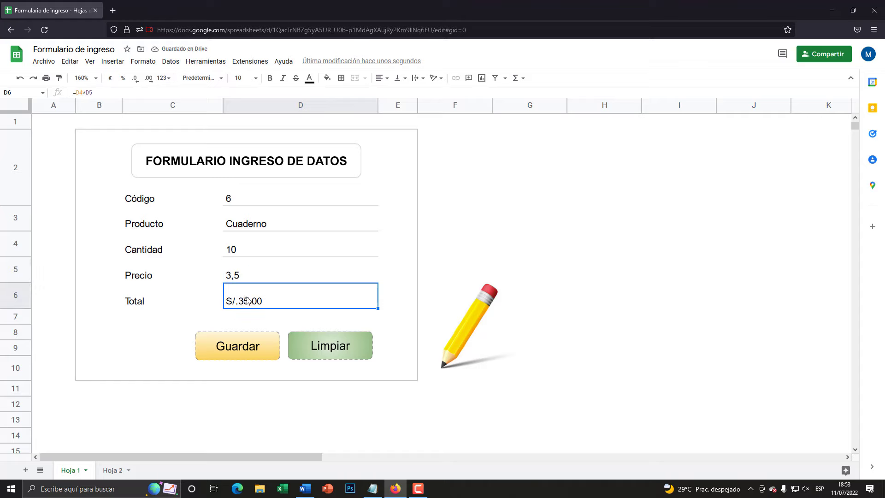
Step: Save the entry with Guardar, dismiss Datos Guardados, and verify the new Cuaderno row in Hoja 2
click(241, 350)
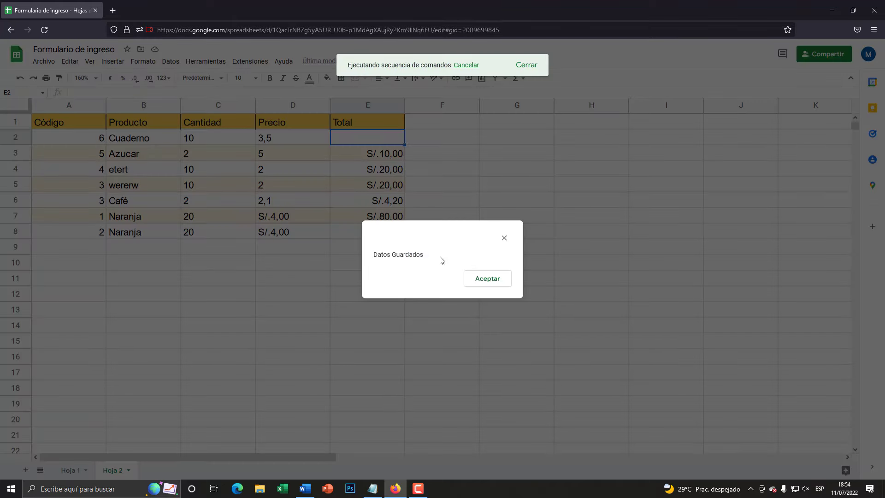
click(489, 282)
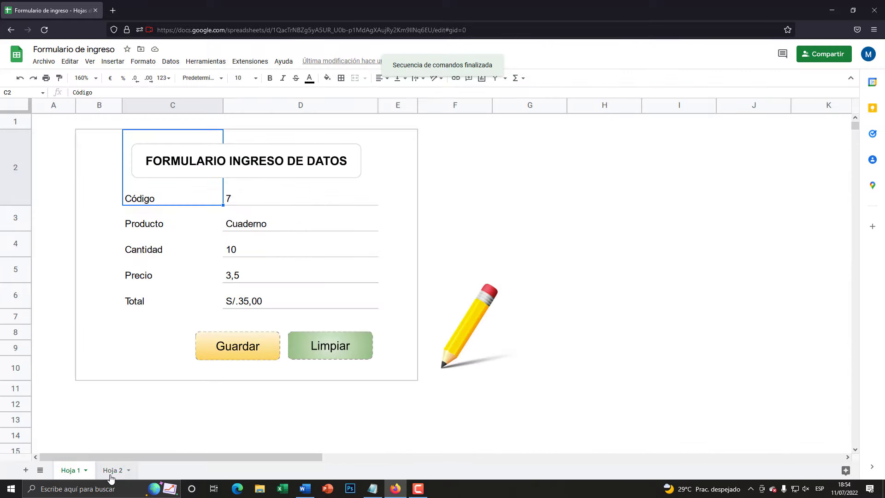
click(111, 471)
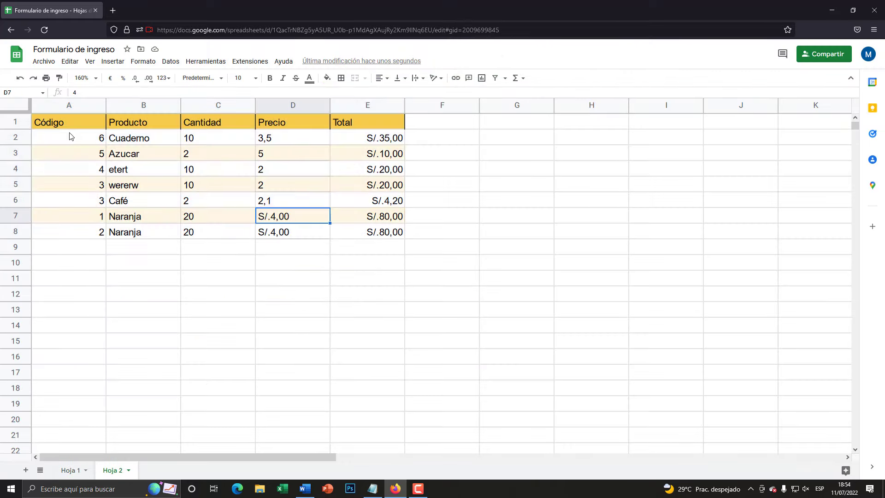
drag(69, 137, 377, 140)
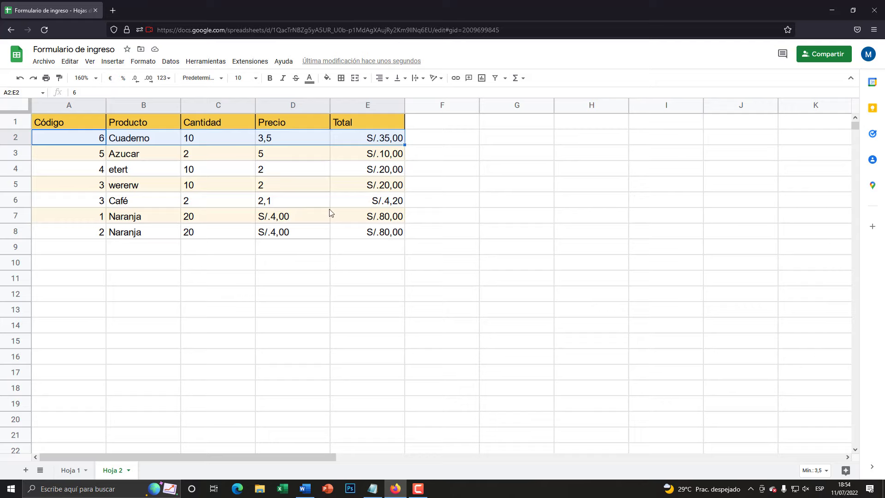
click(379, 141)
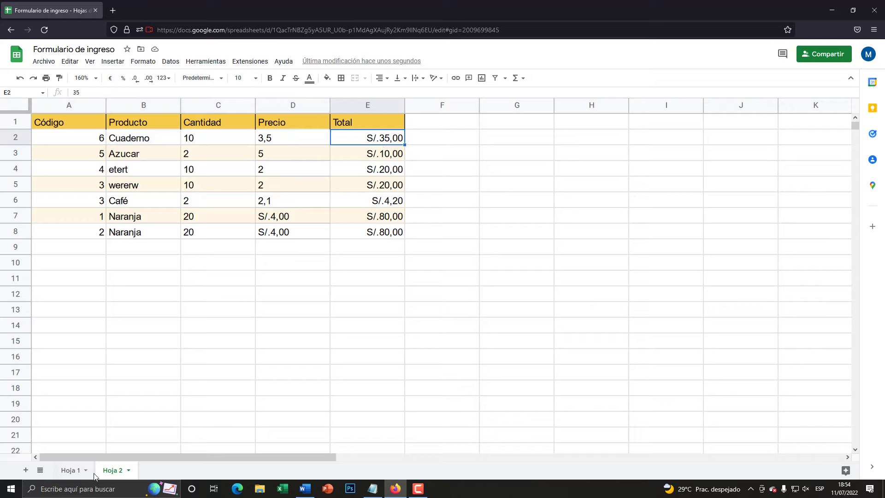
Step: Return to the Hoja 1 form and select the Producto field
click(70, 469)
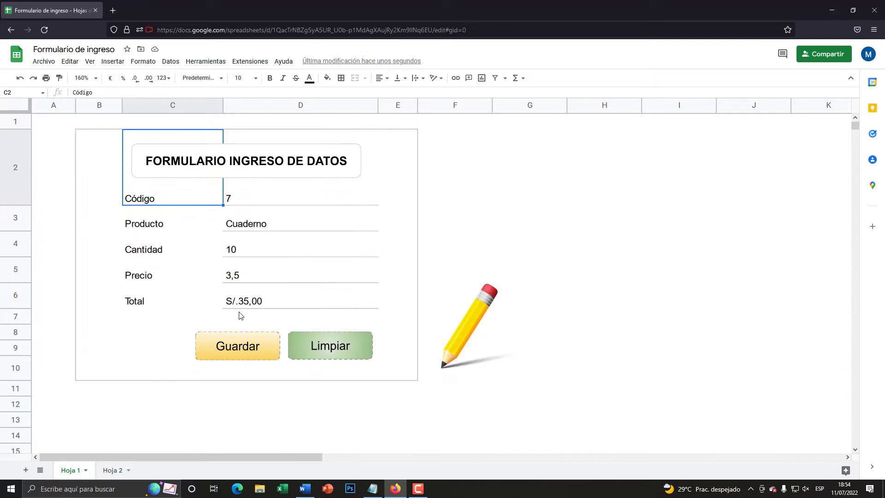
click(241, 203)
click(247, 230)
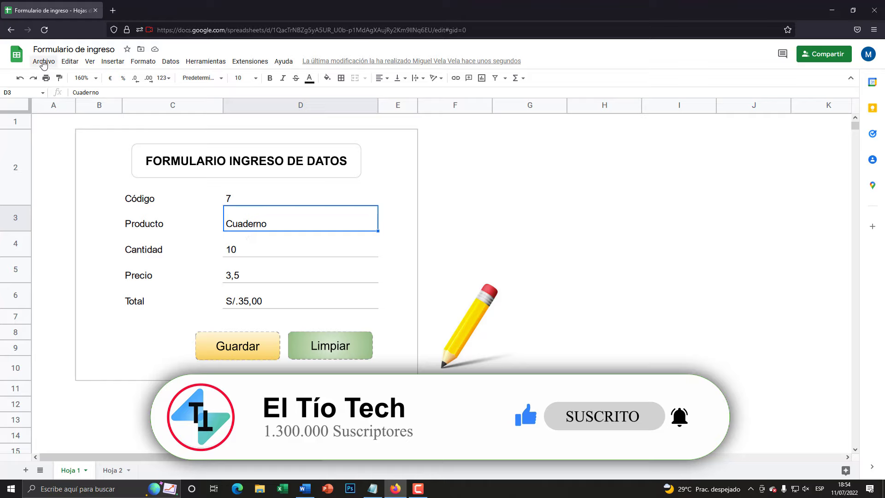
Step: Load google.com in a new tab and pick Hojas de cálculo from the Google apps menu
click(113, 10)
text(google.com/)
key(Return)
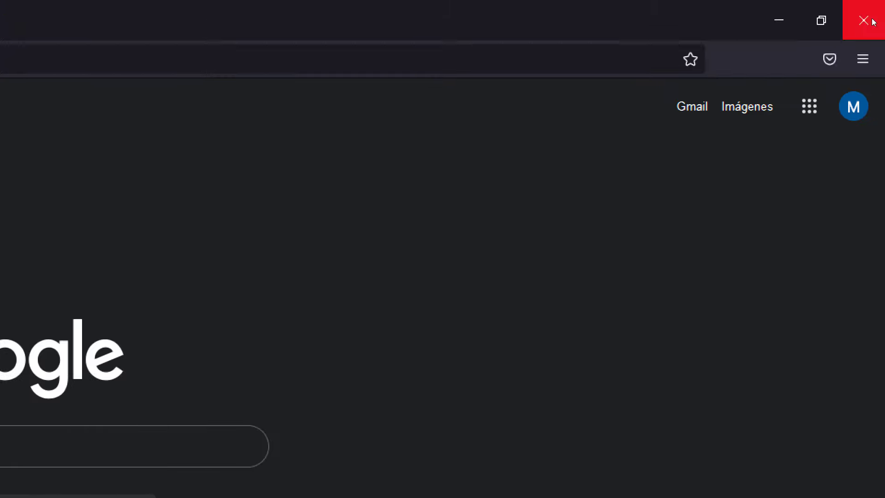
click(810, 106)
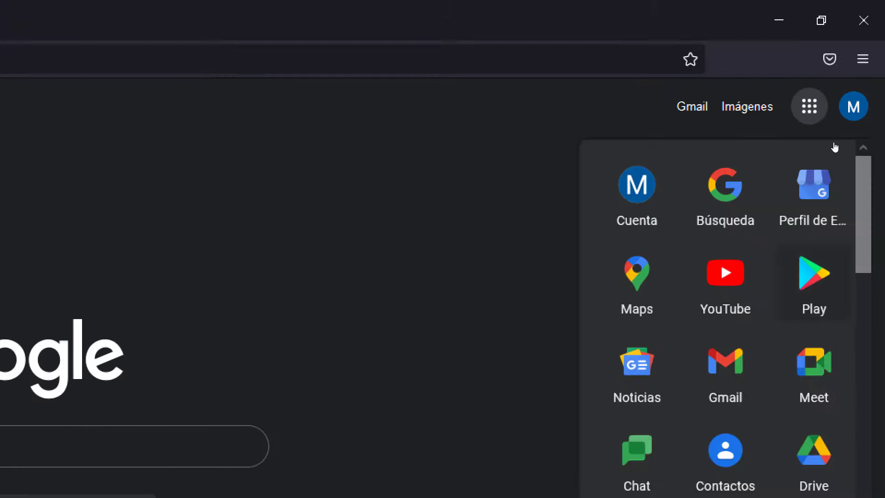
scroll(836, 146, down, 2)
scroll(835, 146, down, 2)
scroll(834, 145, down, 2)
scroll(836, 142, down, 4)
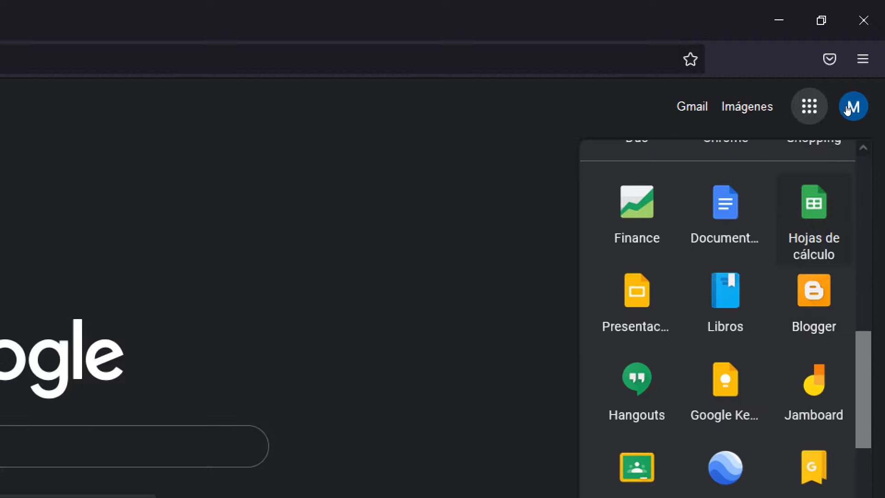
click(814, 212)
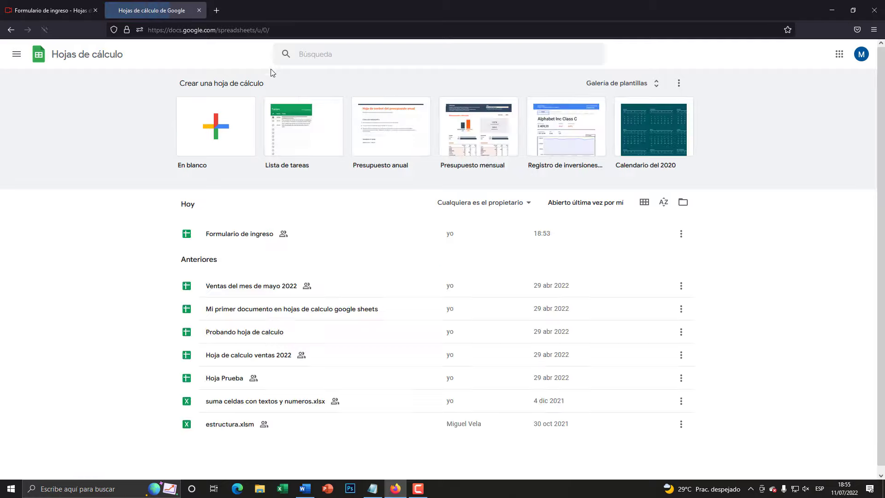
Step: Create a blank spreadsheet and title it FORMULARIO 2022
click(227, 131)
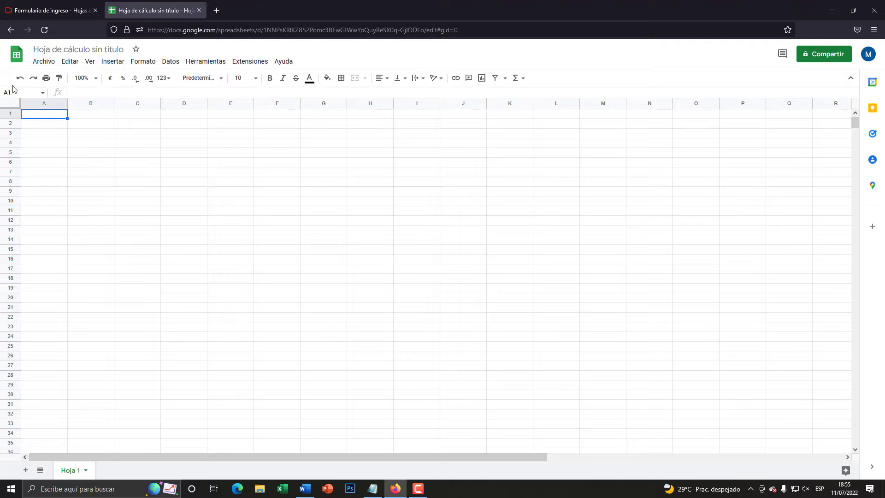
key(super+plus)
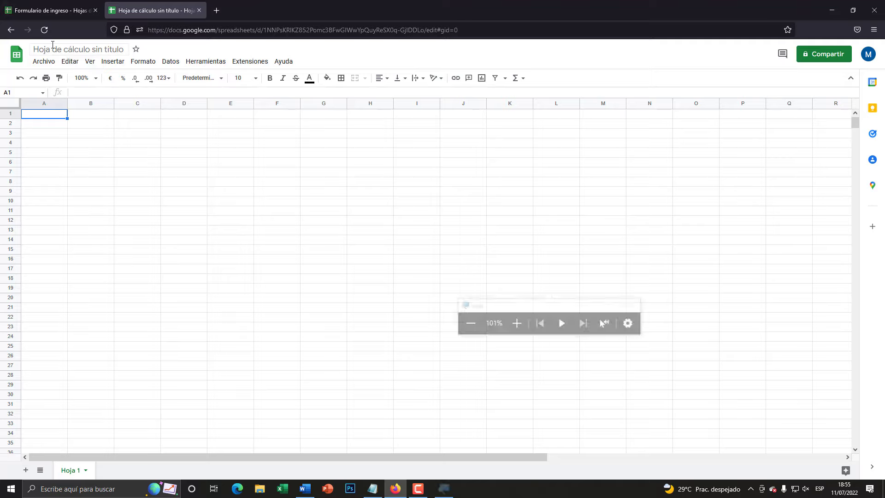
click(79, 49)
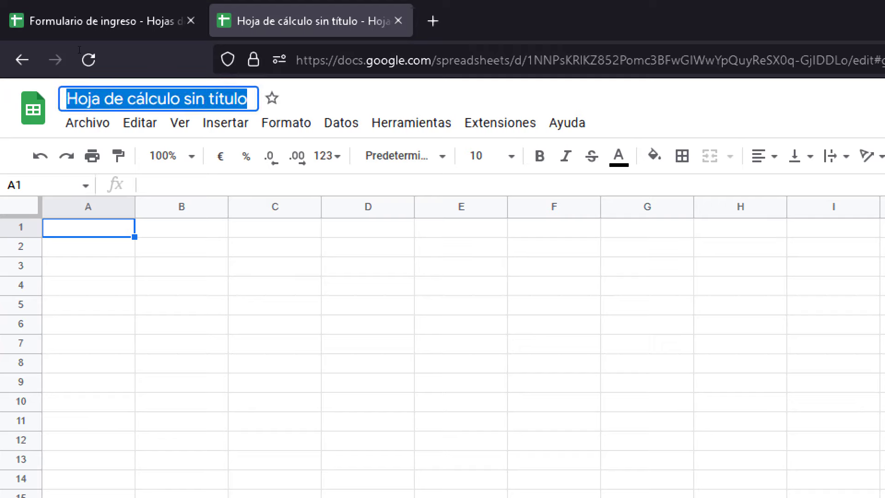
text(G)
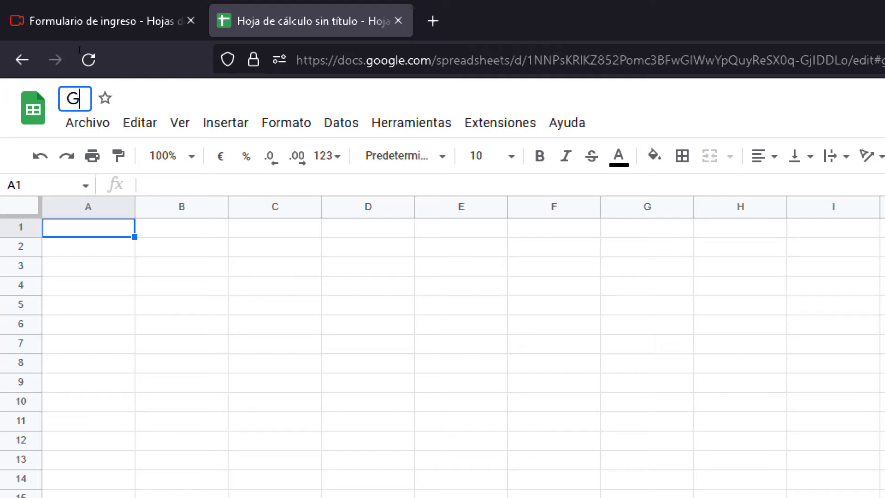
text(ORM)
key(BackSpace)
key(BackSpace)
key(BackSpace)
key(BackSpace)
text(FO)
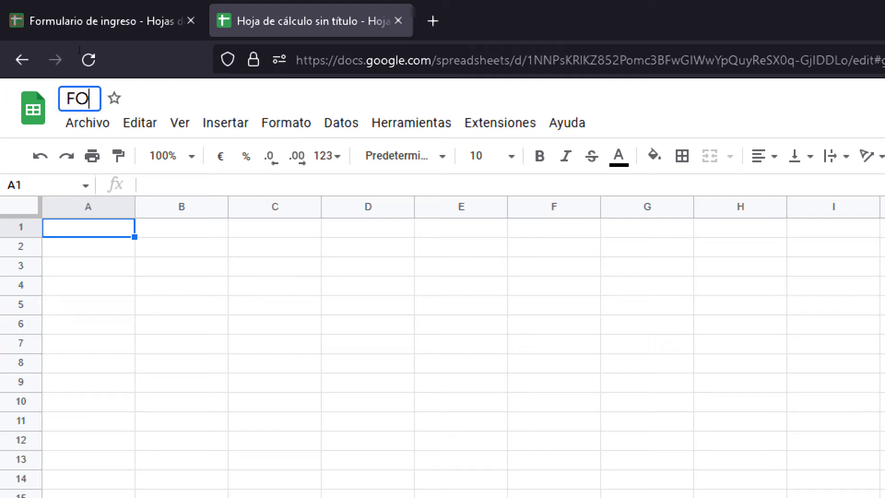
text(¡RM)
key(BackSpace)
key(BackSpace)
key(BackSpace)
text(RMULARIO)
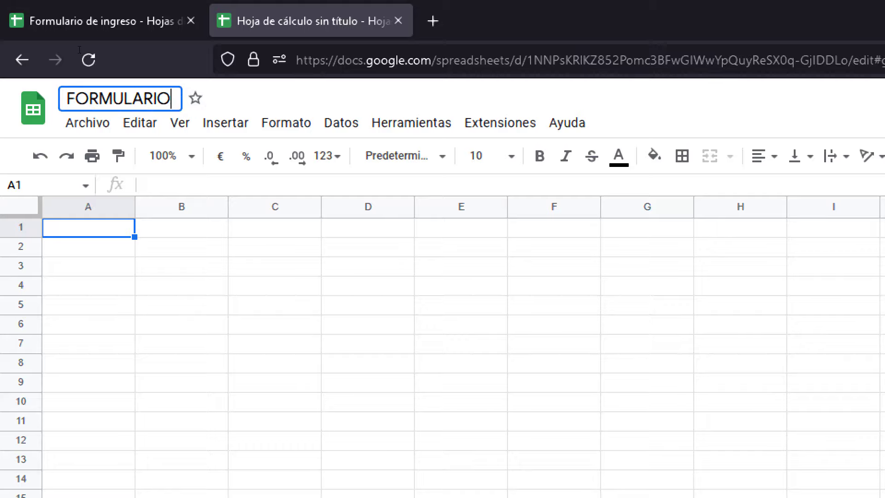
text( 2022)
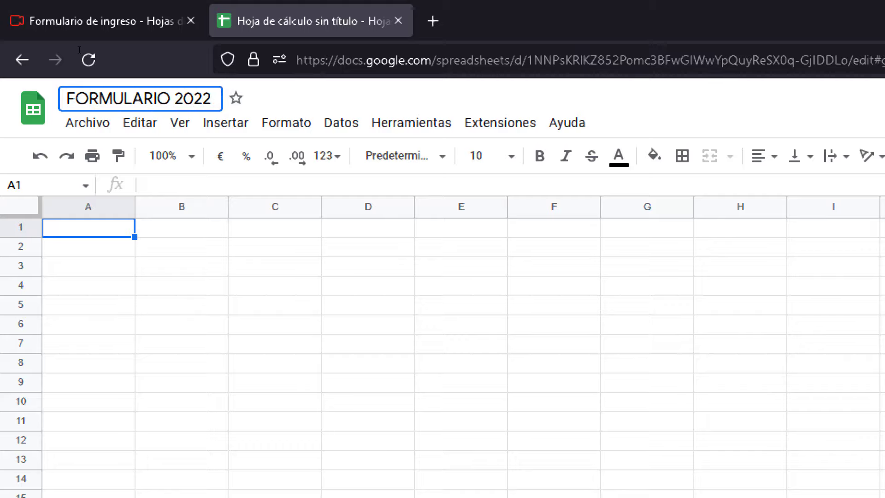
key(Return)
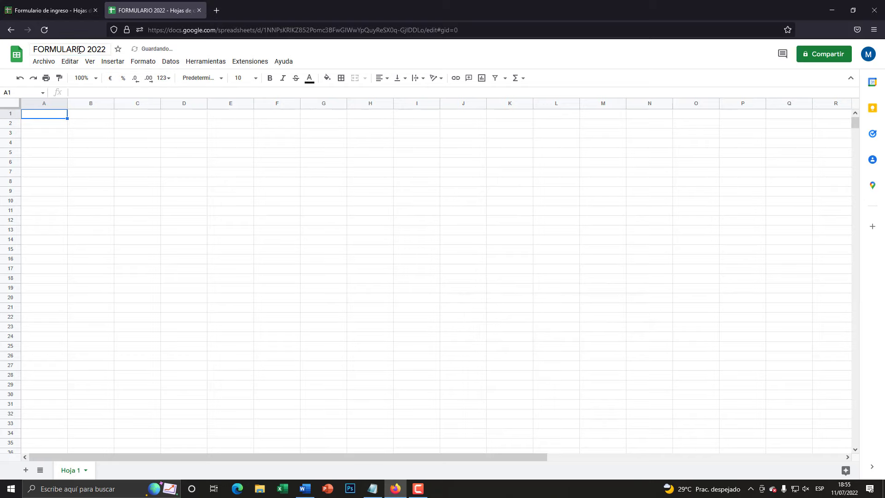
Step: Select cell B2 and set the sheet zoom to 150%, then 160%
click(88, 126)
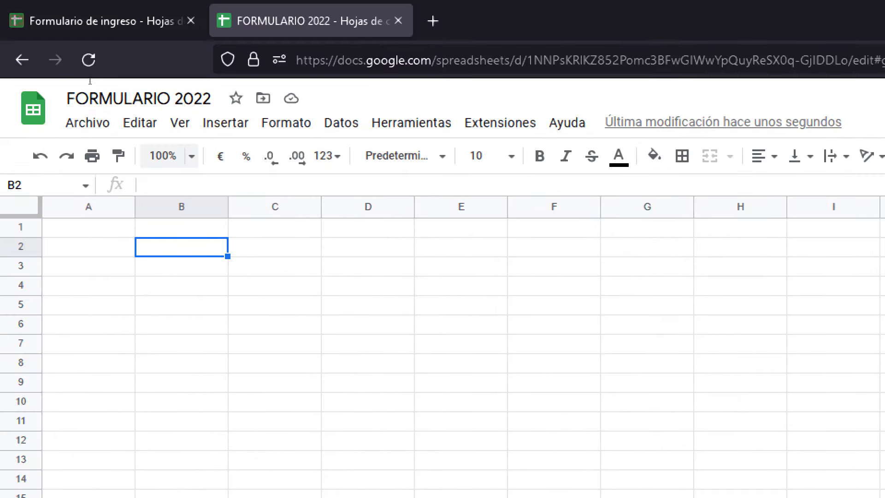
click(163, 156)
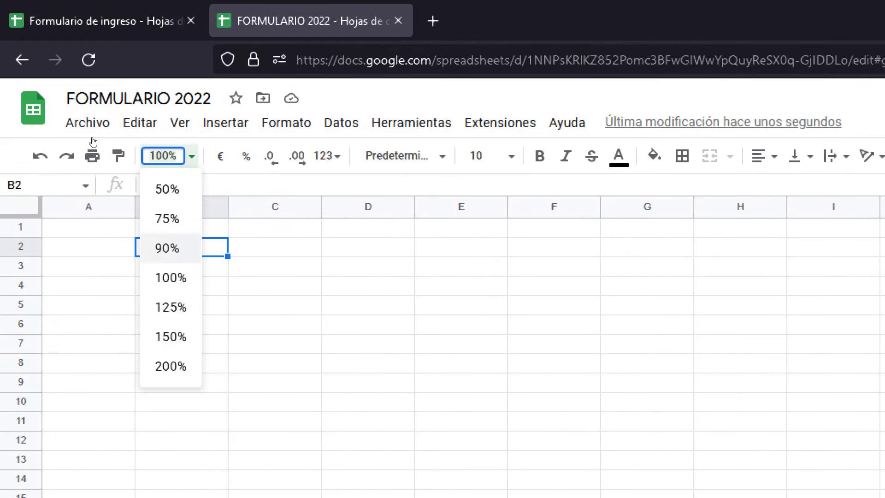
text(150)
key(Return)
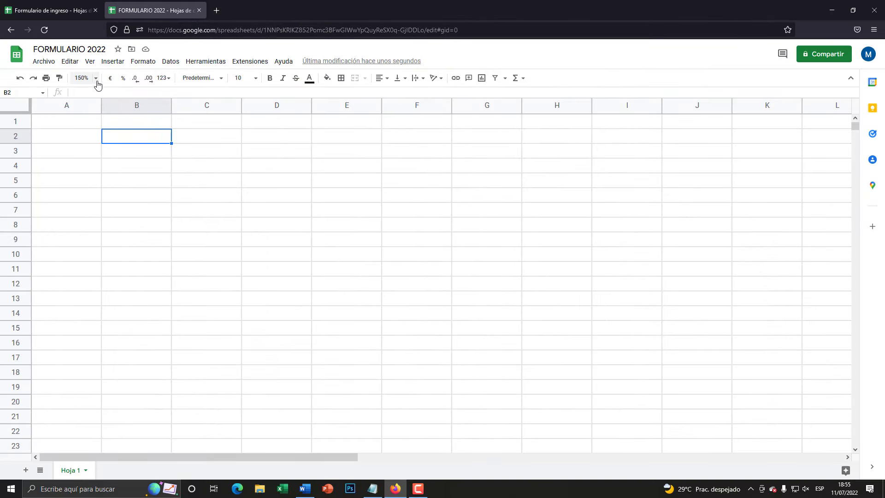
click(97, 82)
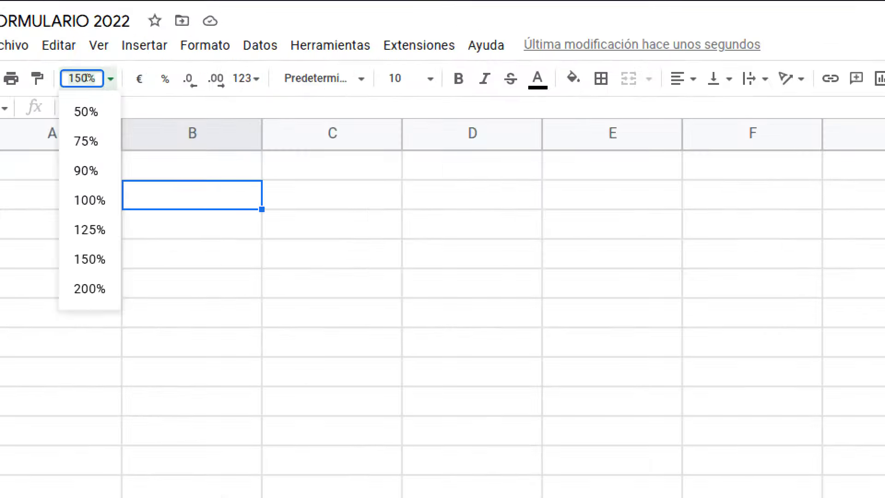
key(BackSpace)
text(6)
key(Return)
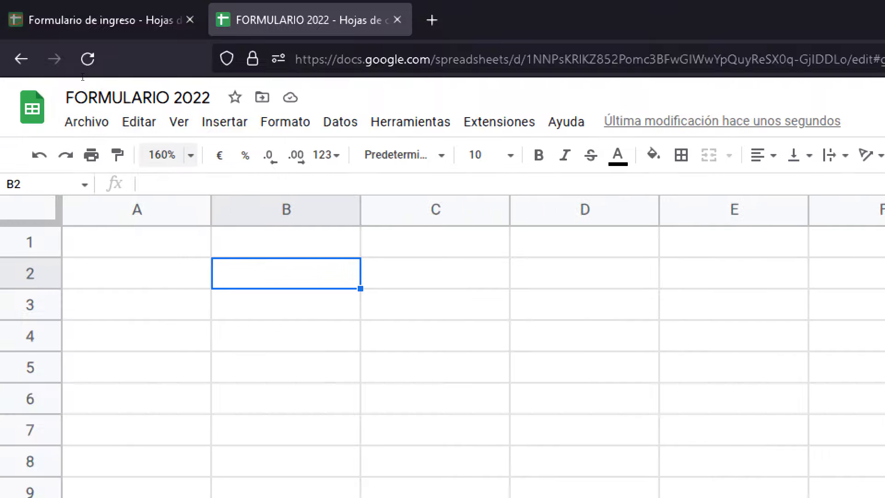
key(super+Escape)
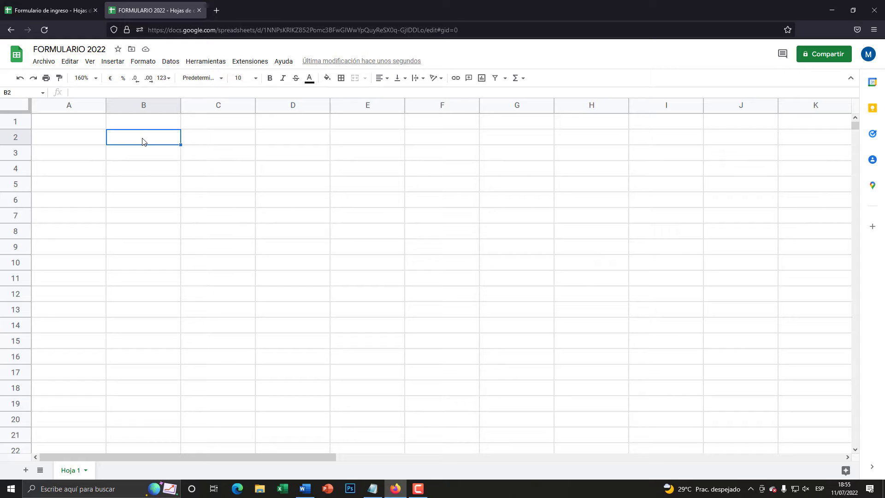
Step: Enter the labels Código, Producto, Cantidad and Precio in B2 to B5
text(Código)
key(Return)
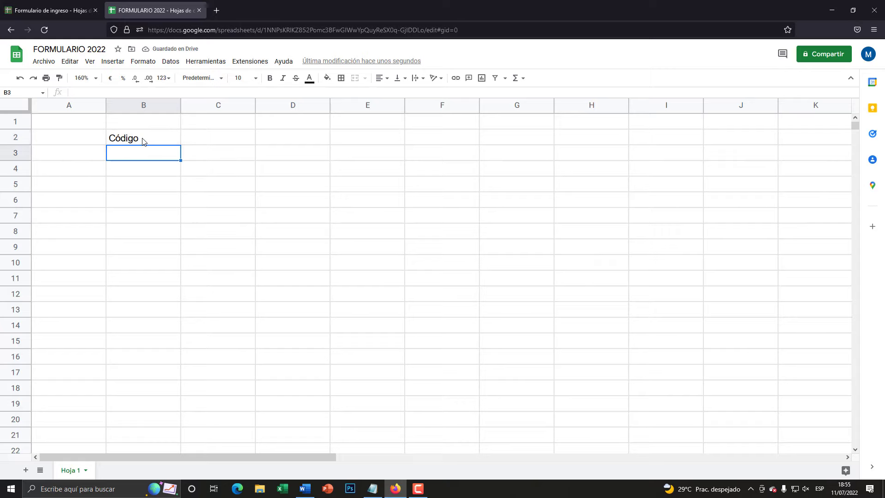
text(P)
text(roducto)
key(Return)
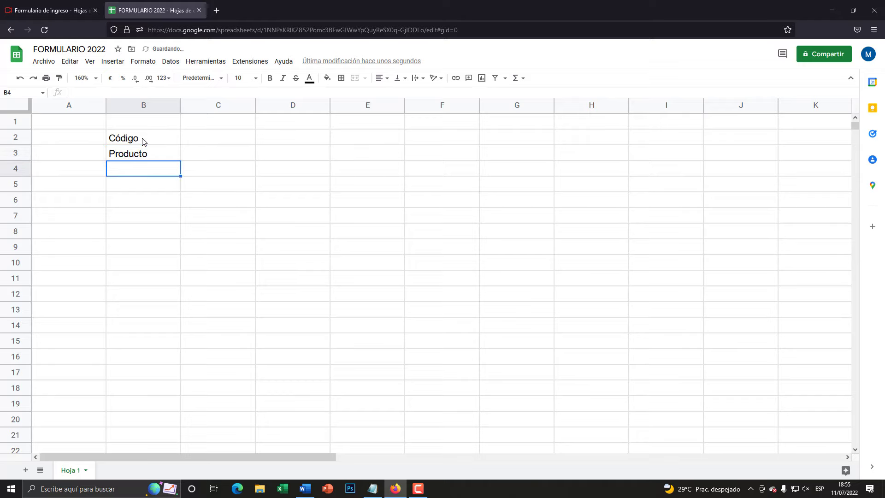
text(Cantidad)
key(Return)
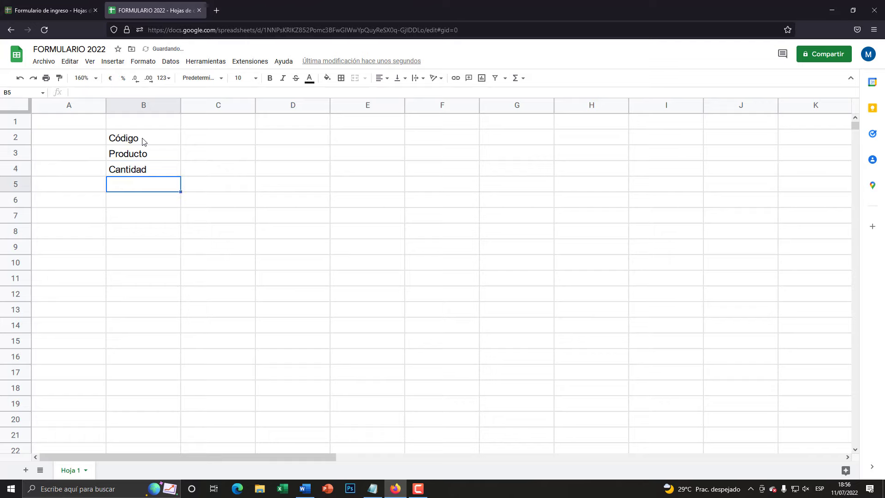
text(Precio)
key(Return)
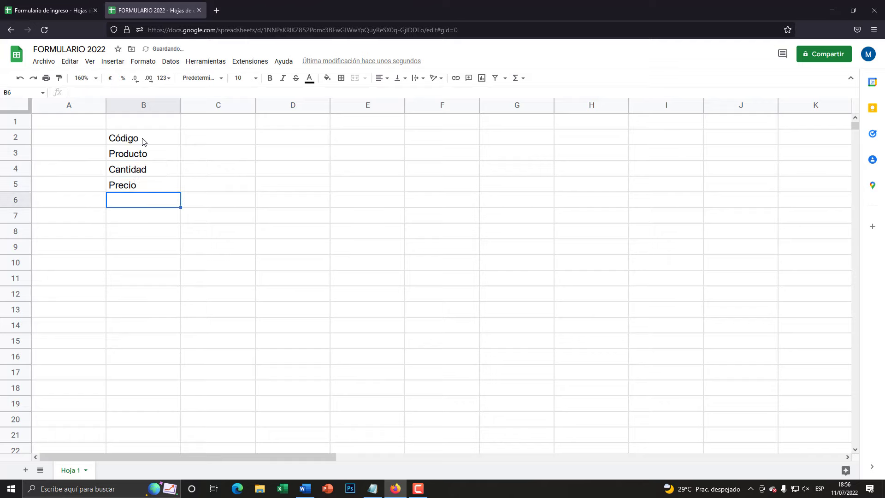
Step: Check the reference form, then add Total and Fecha in B6:B7 and select B2:B7
click(68, 6)
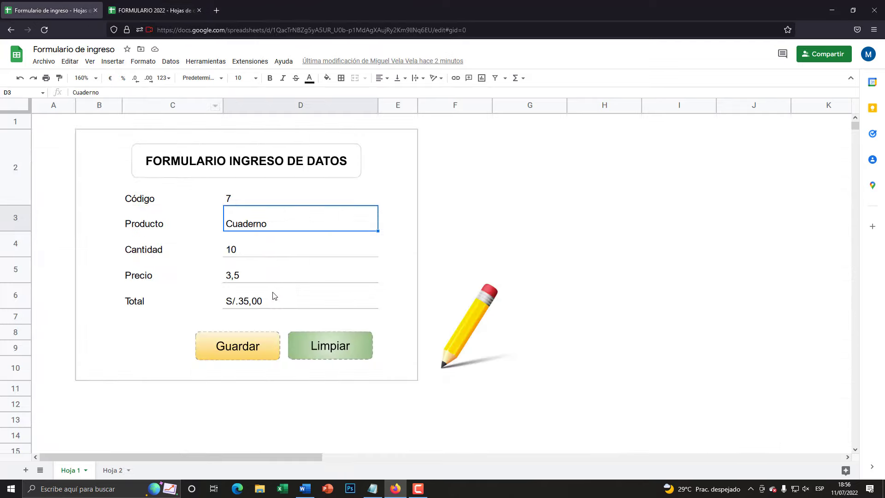
click(152, 11)
text(Tot)
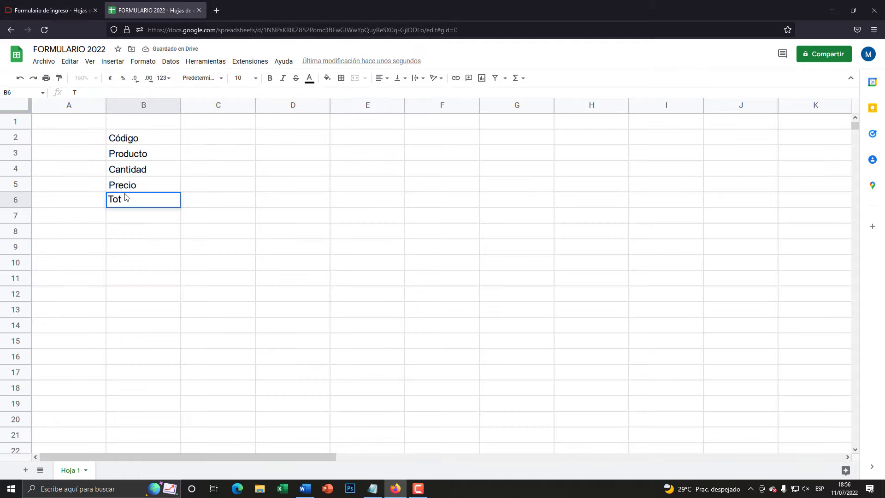
text(al)
key(Return)
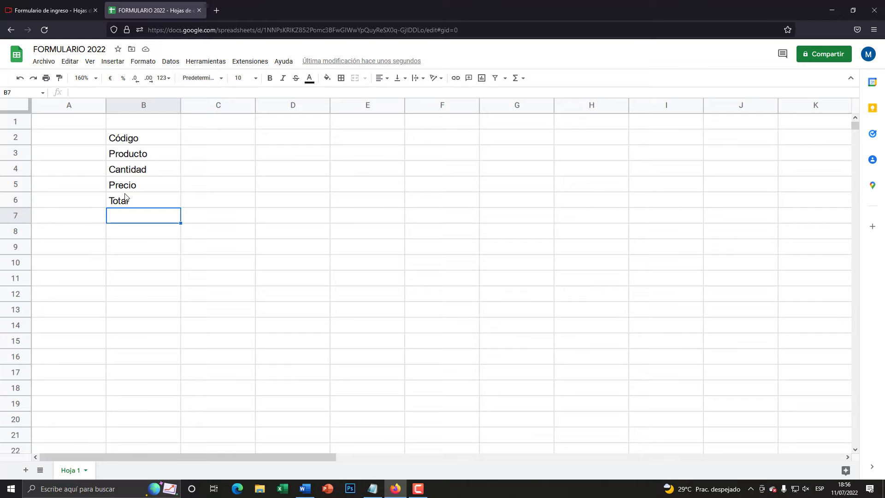
text(Fecha)
key(Return)
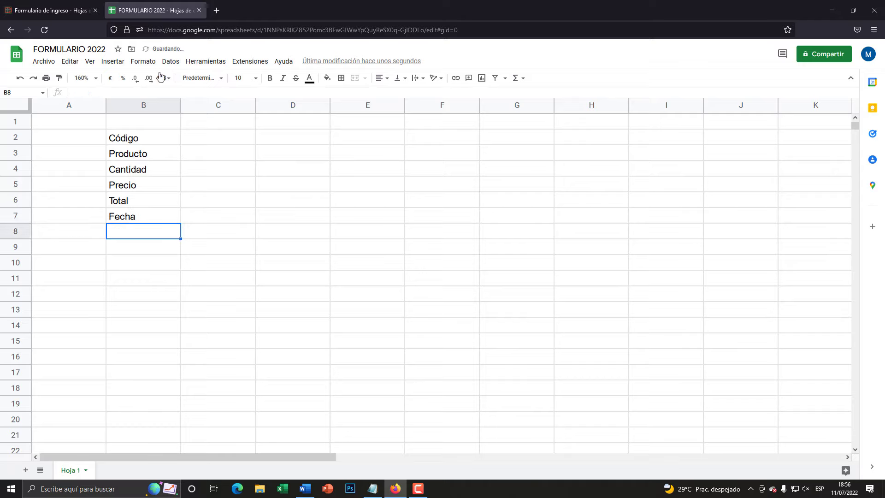
drag(141, 138, 151, 213)
Step: Select cell C2 and choose a dark grey border colour
click(199, 172)
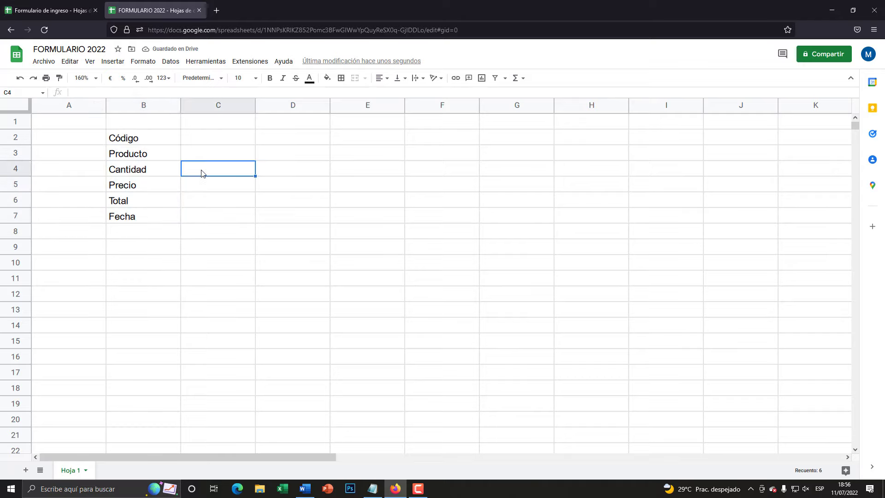
click(205, 138)
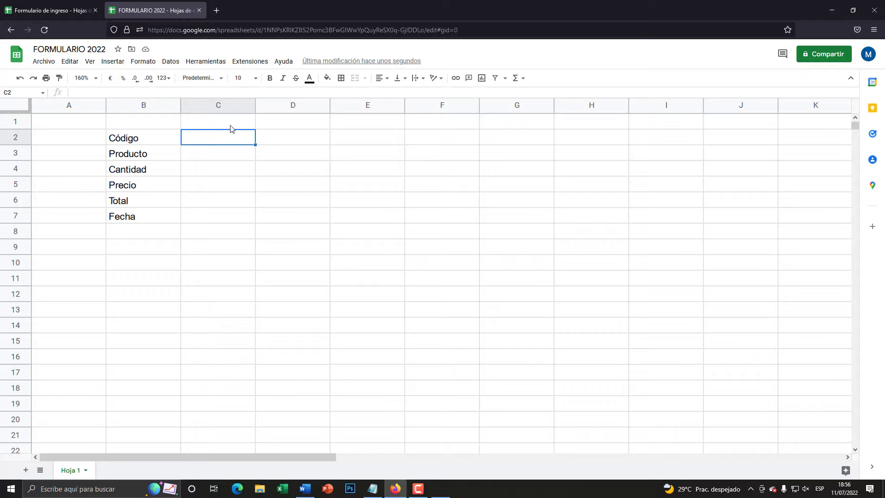
key(super+plus)
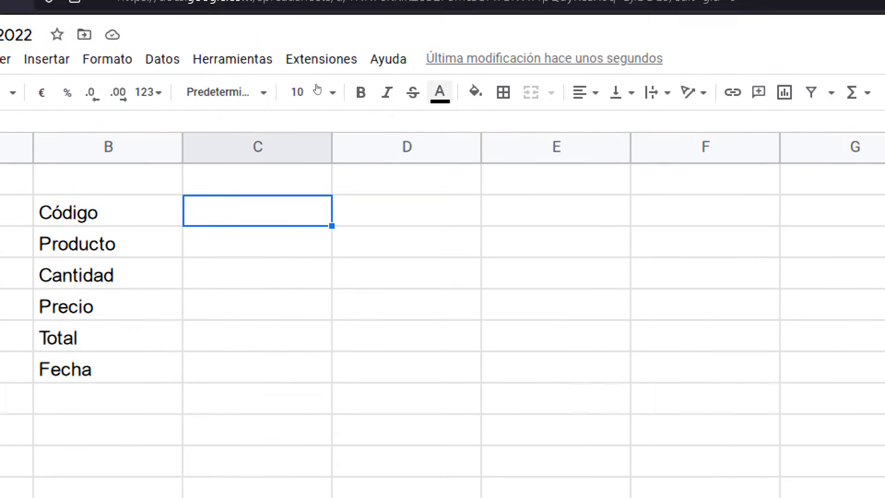
key(super+minus)
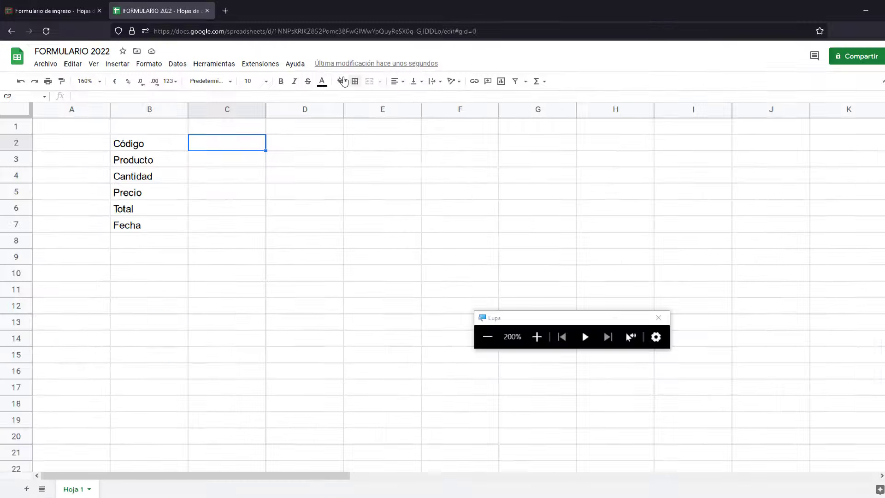
click(342, 78)
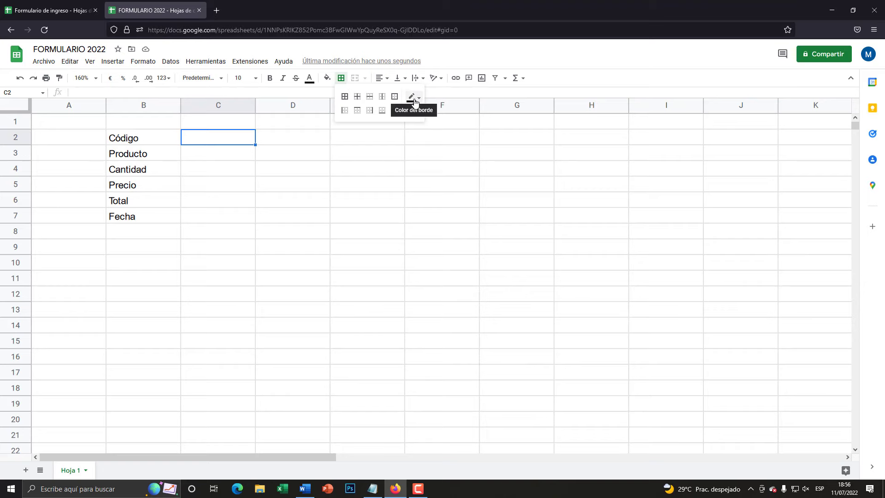
key(super+plus)
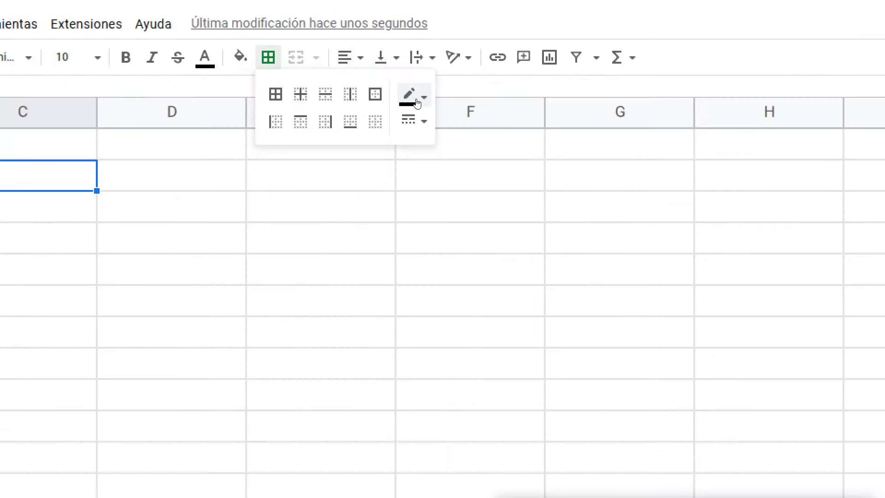
click(418, 101)
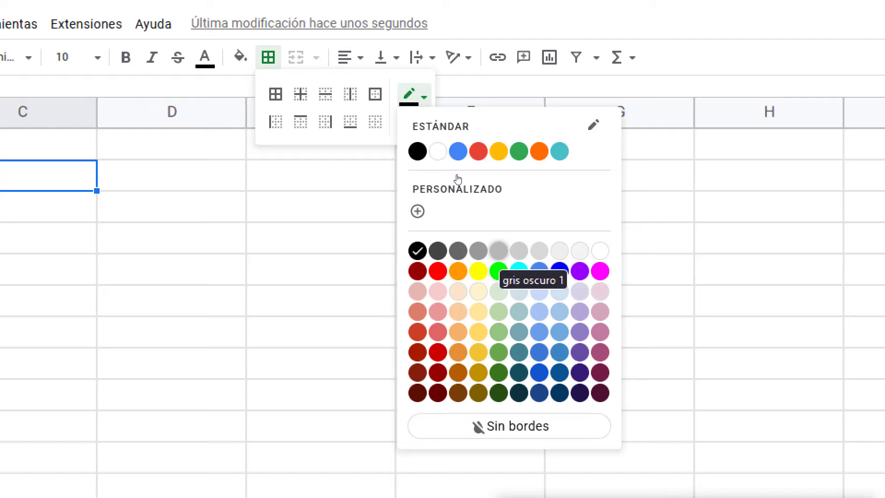
click(498, 250)
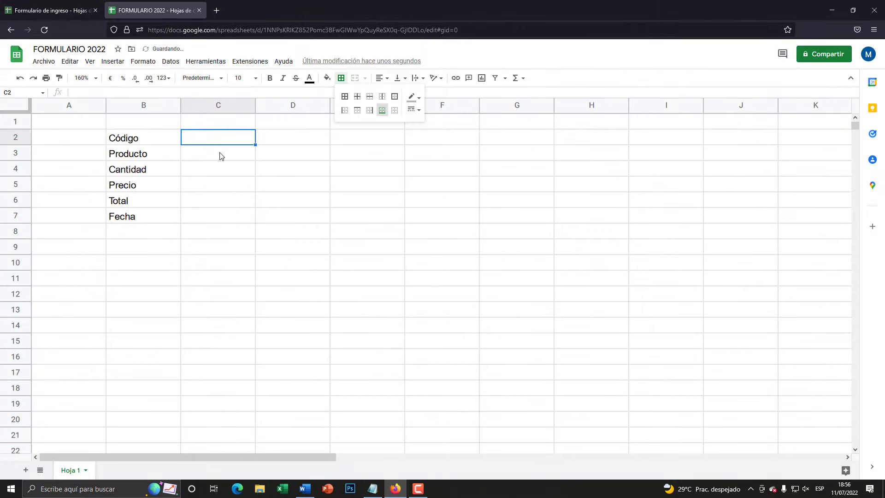
Step: Give cells C3, C4, C5, C6 and C7 each a bottom border
click(220, 154)
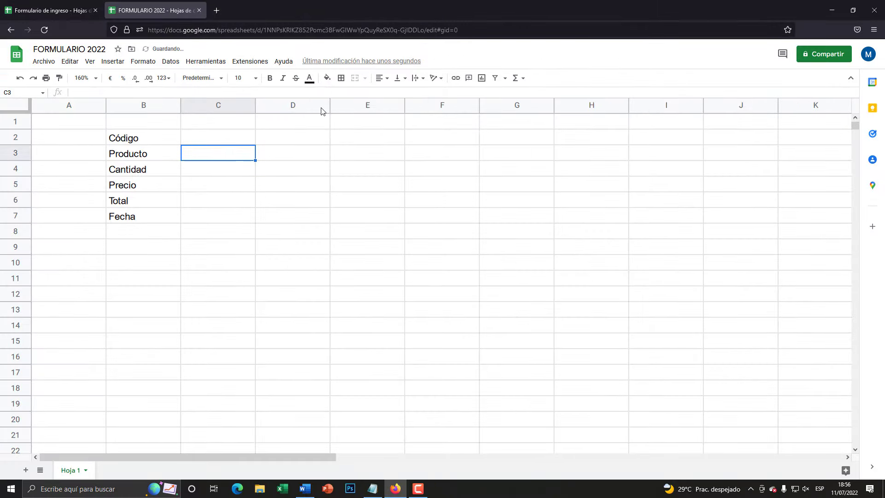
click(341, 78)
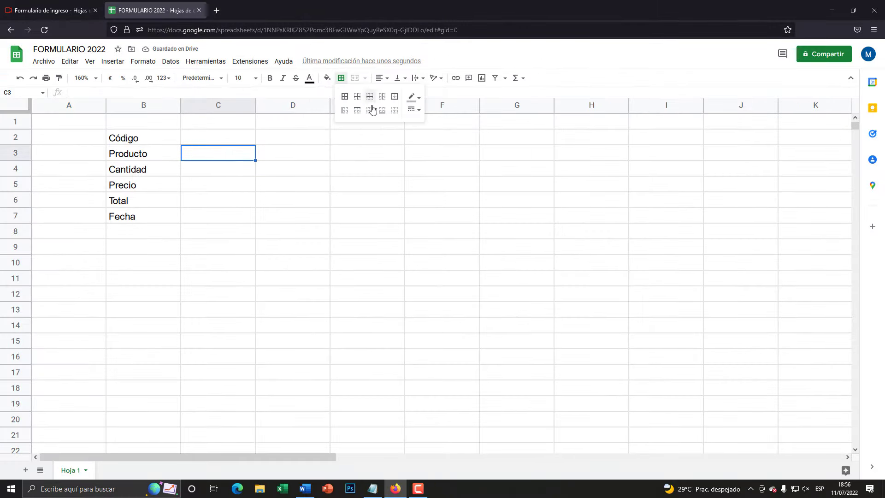
click(383, 112)
click(237, 174)
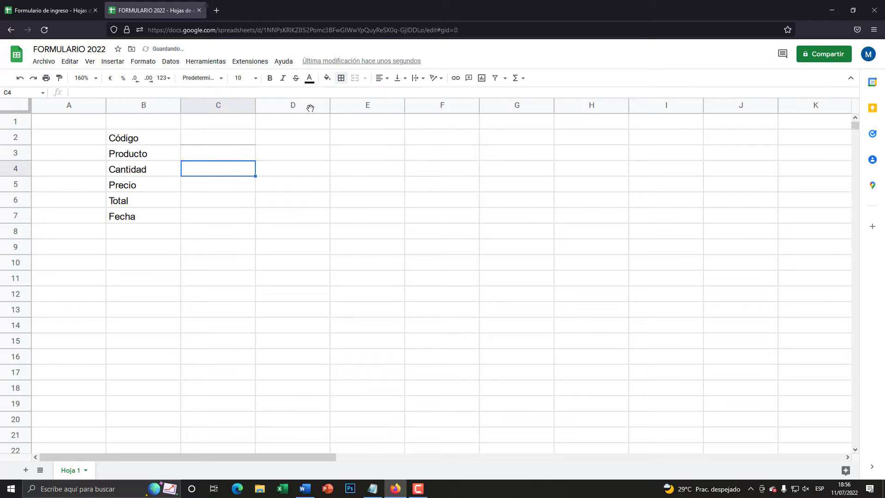
click(341, 79)
click(383, 111)
click(244, 181)
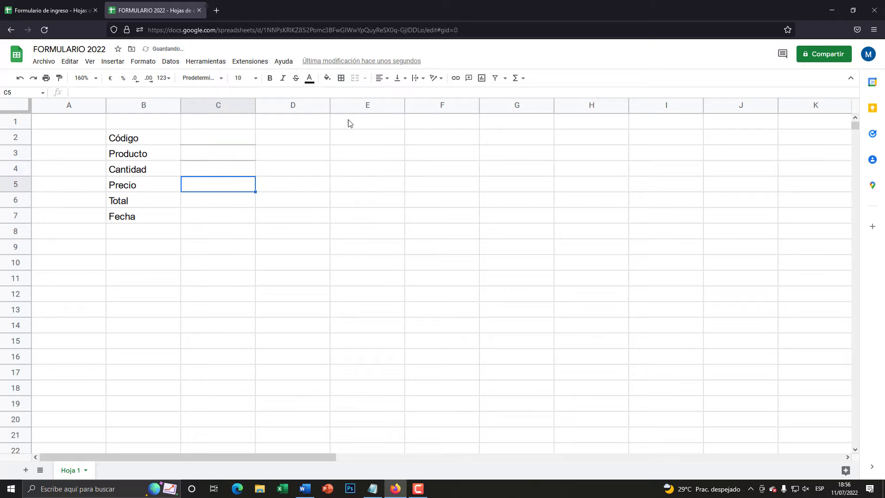
click(346, 80)
click(382, 111)
click(220, 202)
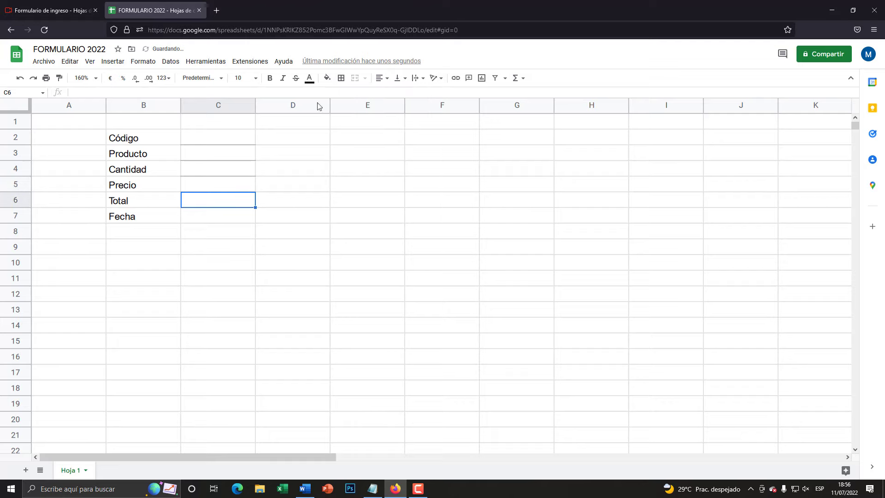
click(341, 79)
click(382, 111)
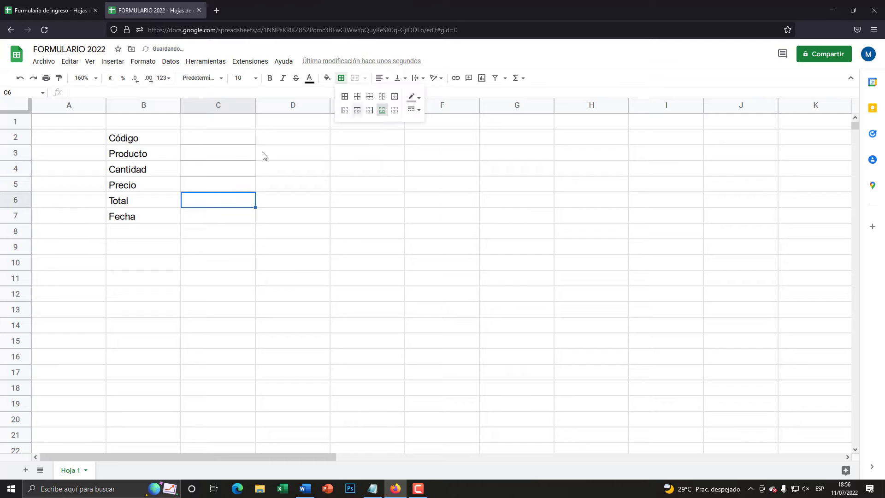
click(219, 217)
click(341, 77)
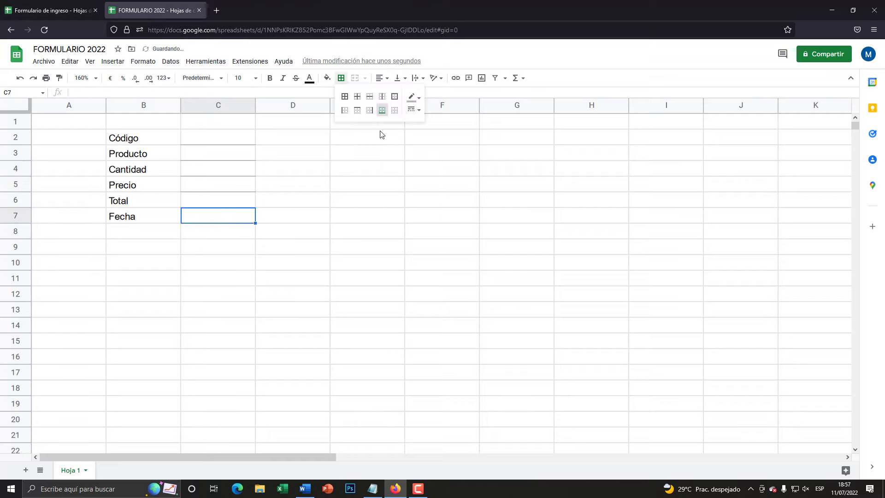
click(273, 278)
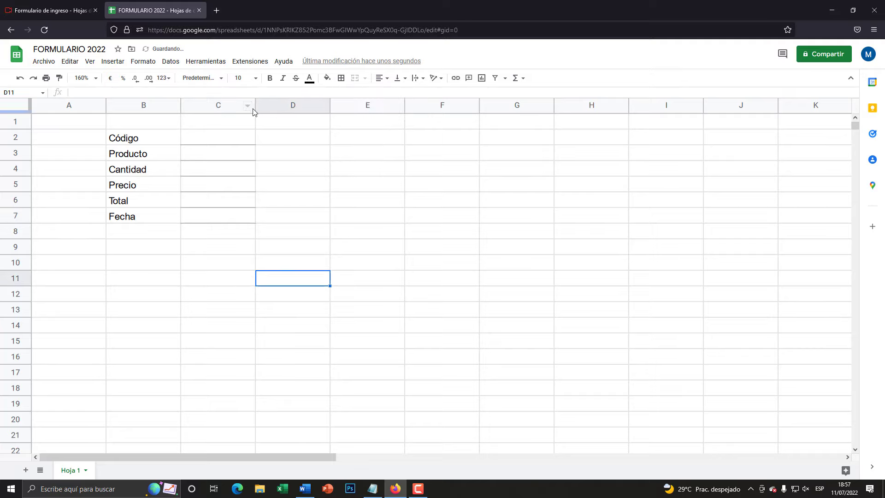
Step: Widen column C and resize rows 2–7 to exactly 35 pixels tall
drag(254, 106, 319, 106)
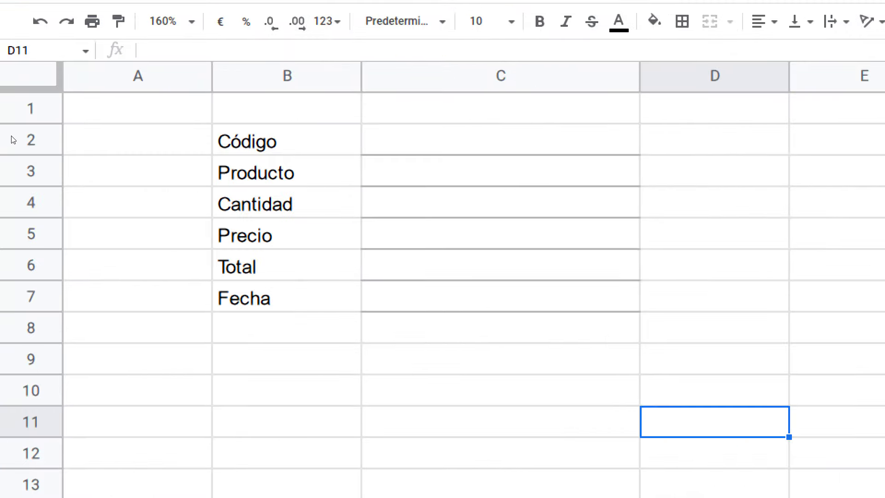
drag(14, 139, 2, 296)
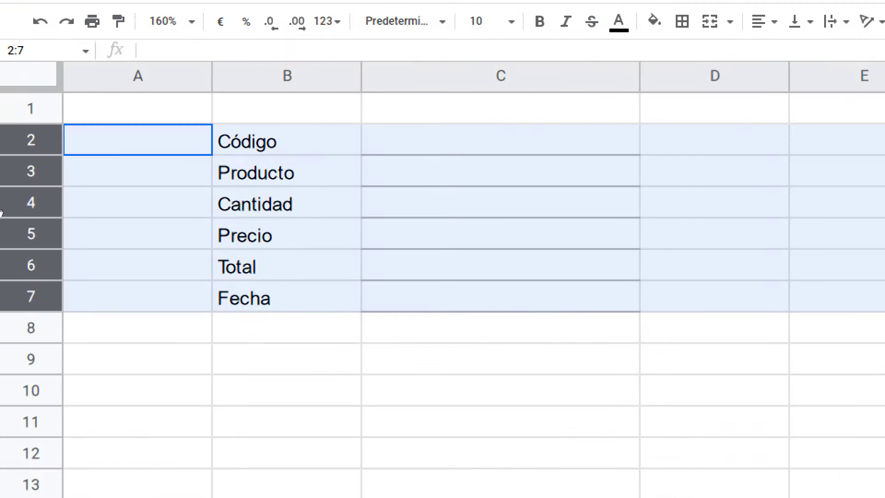
drag(1, 213, 1, 214)
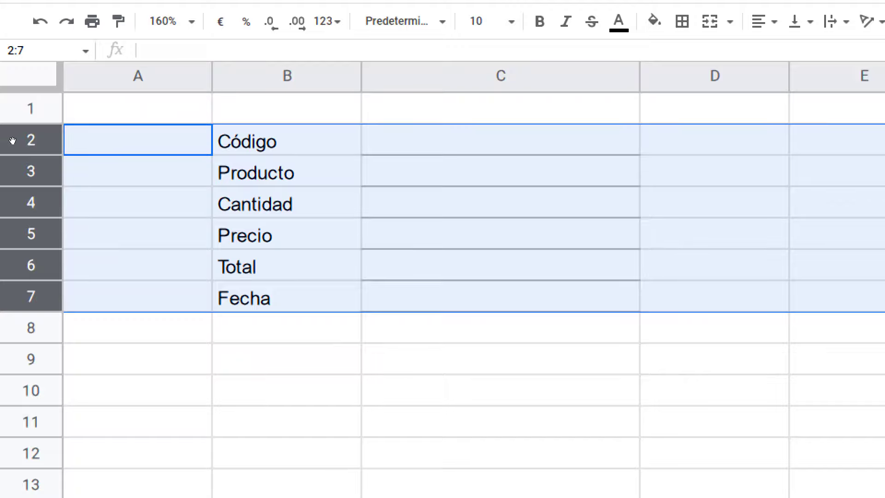
drag(9, 154, 17, 202)
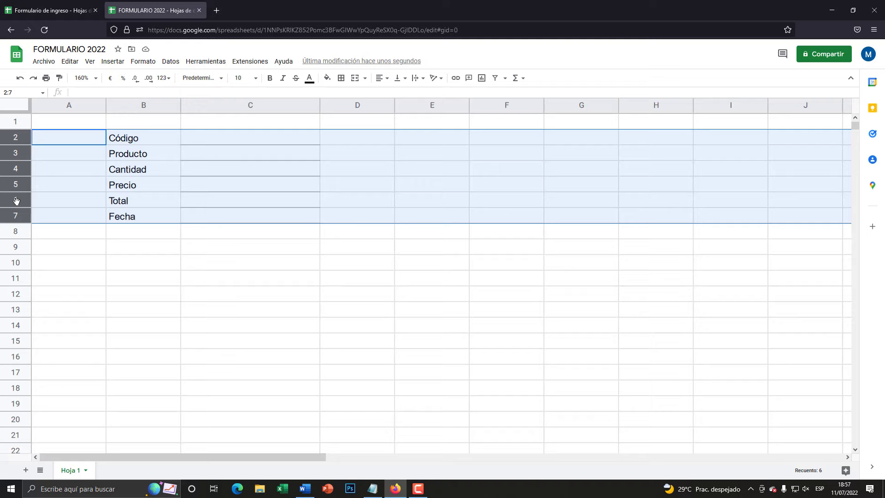
right_click(17, 201)
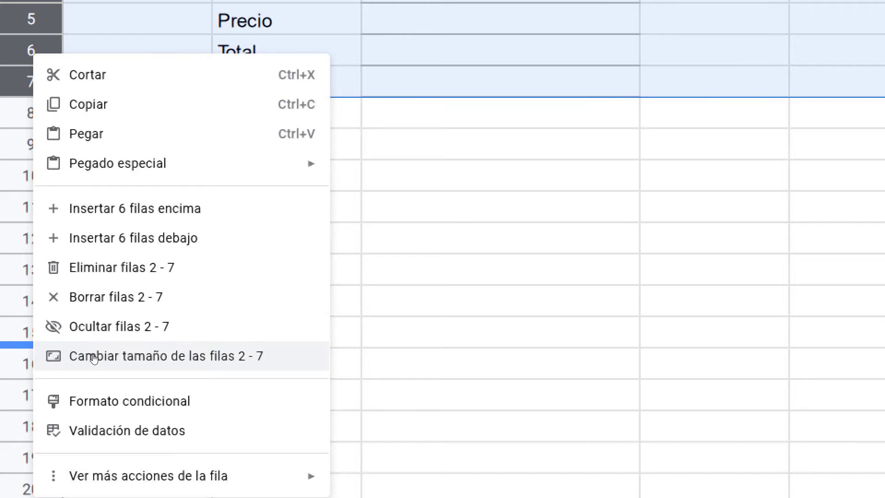
click(93, 359)
click(357, 263)
text(35)
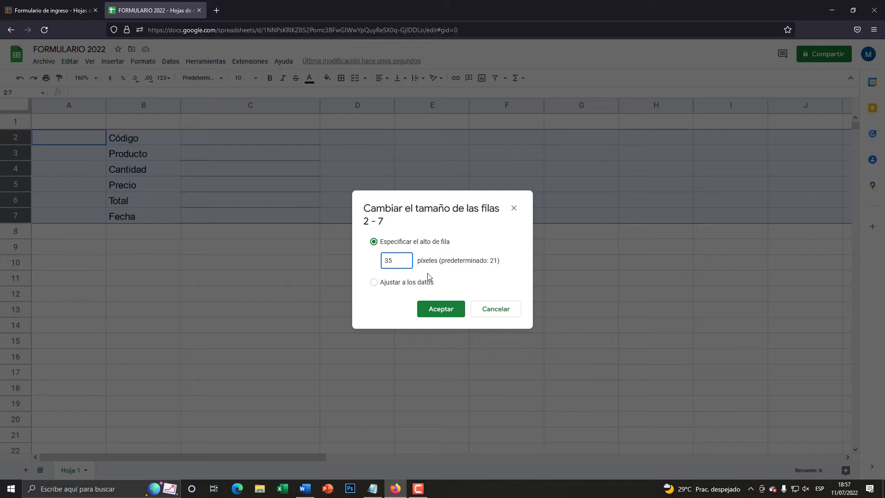
click(440, 309)
Step: Widen columns B and C and turn off gridlines from the View menu
click(270, 322)
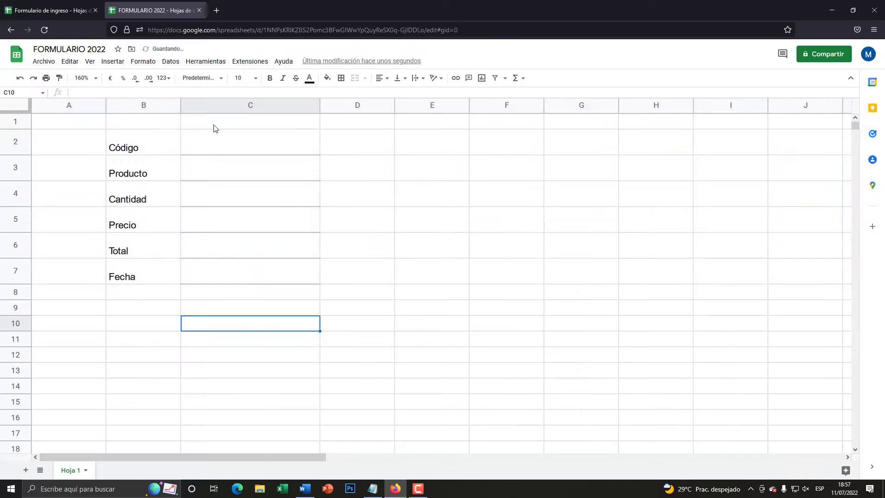
drag(181, 105, 210, 105)
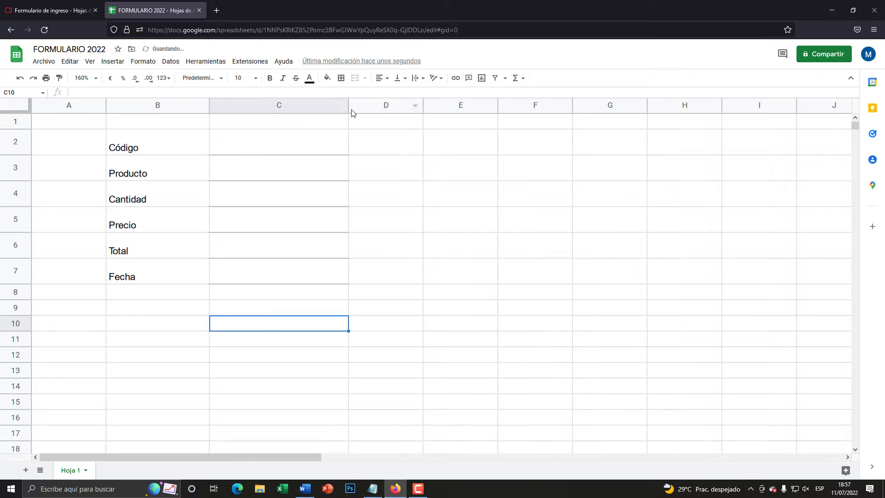
drag(349, 105, 377, 105)
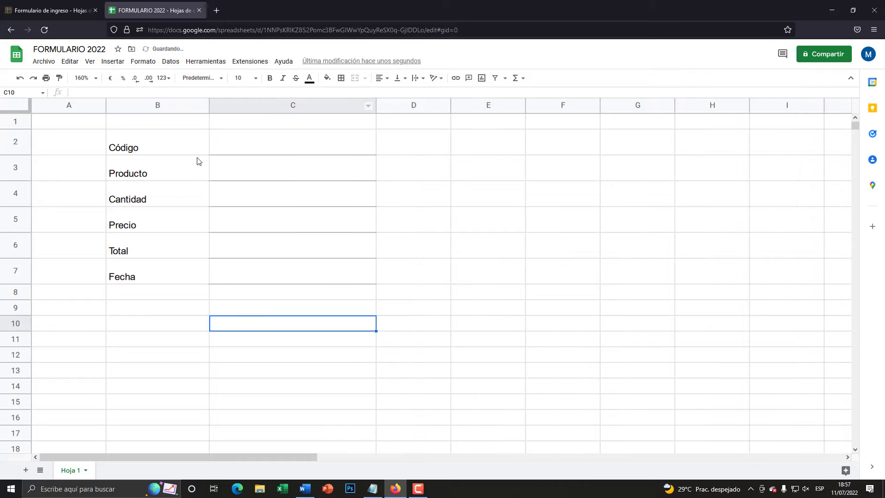
click(89, 62)
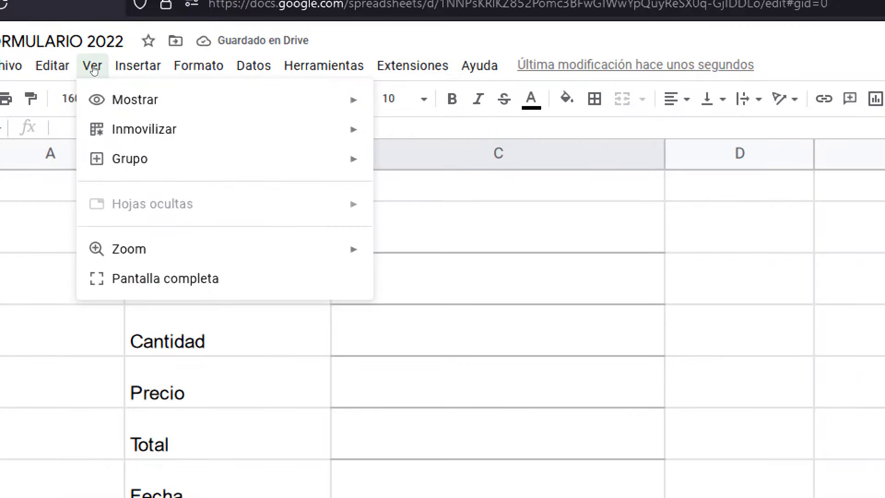
mouse_move(135, 100)
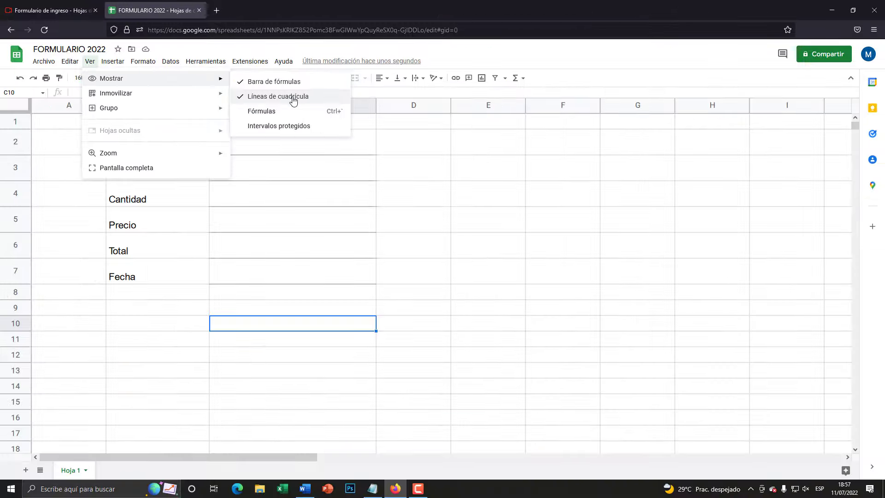
click(470, 135)
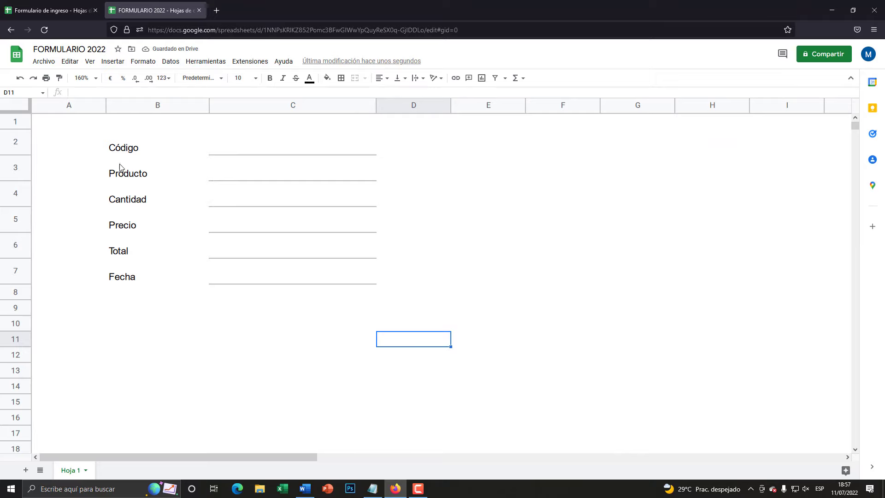
Step: Stretch row 1 tall for top spacing and reset row 2 to 35 pixels
drag(28, 155, 28, 183)
click(167, 148)
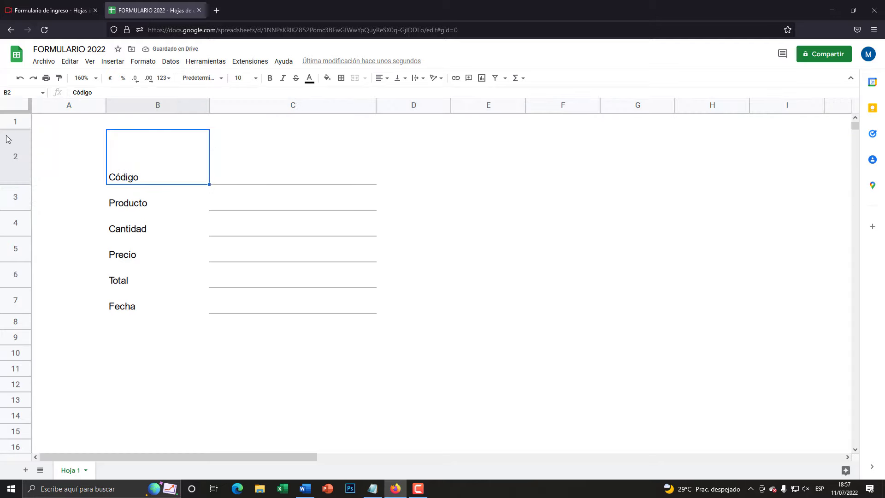
drag(27, 129, 25, 178)
right_click(16, 204)
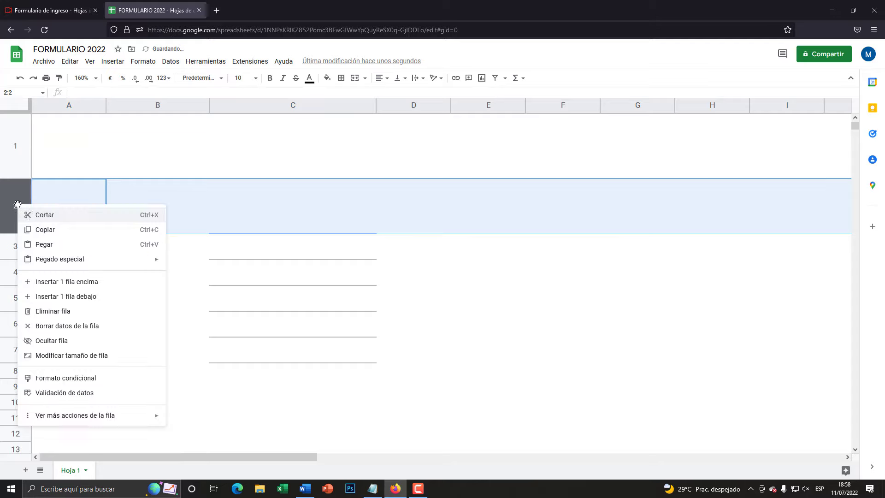
click(51, 356)
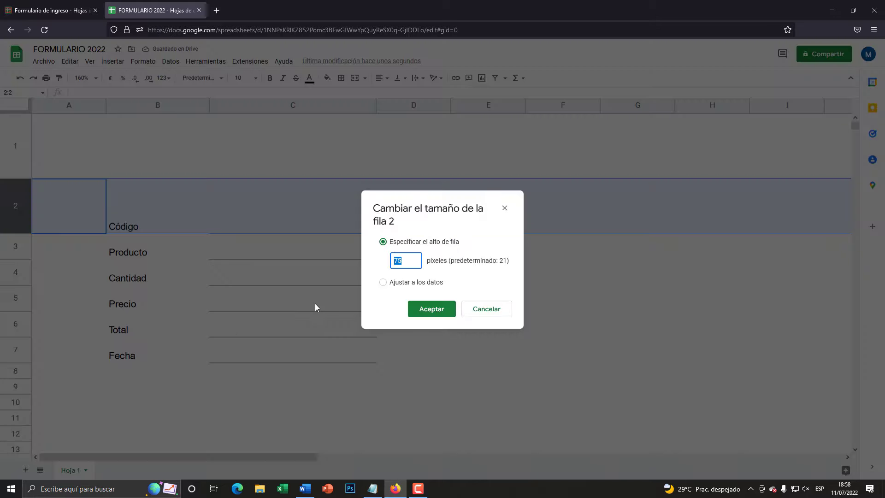
key(Return)
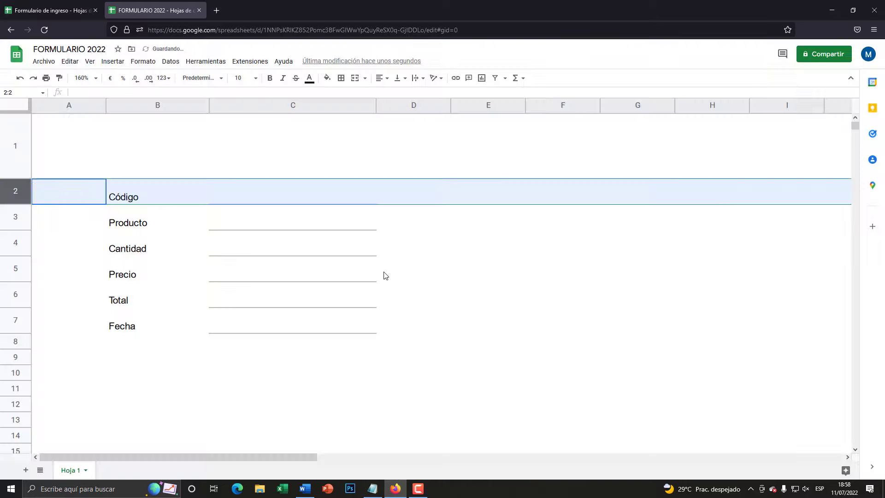
click(220, 135)
click(190, 145)
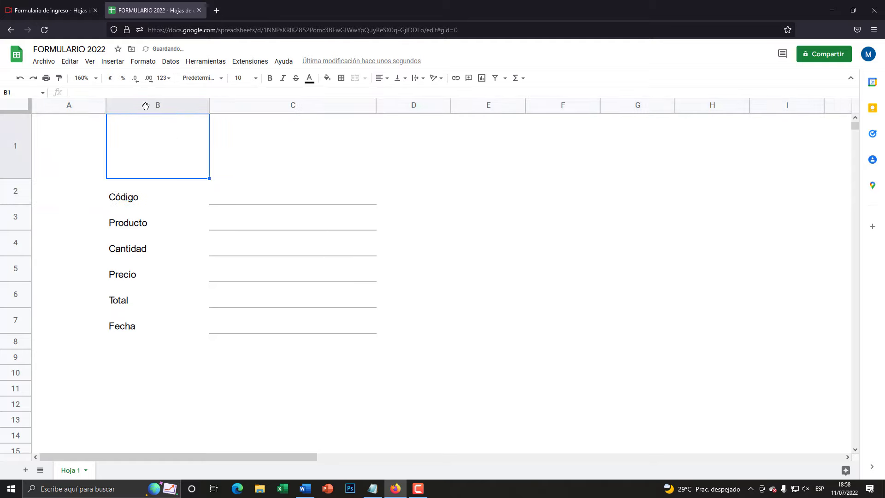
Step: Insert a new drawing and drag out a rounded rectangle near its canvas top-left
click(107, 62)
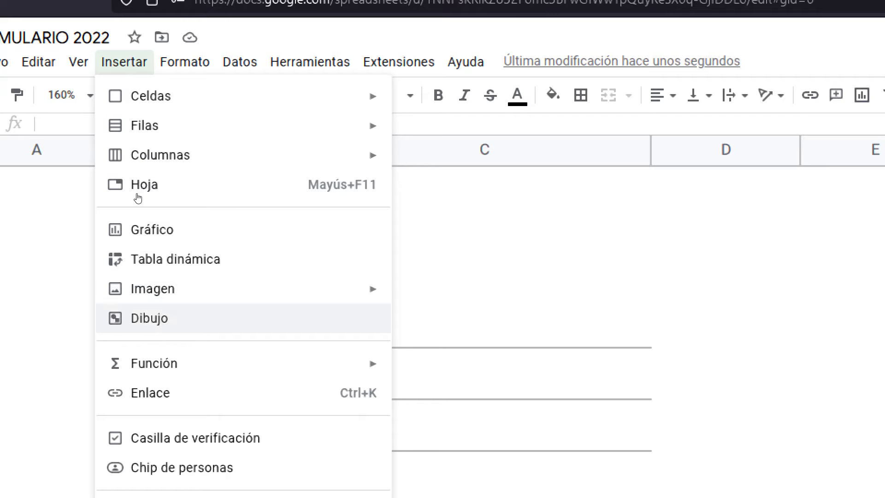
click(271, 318)
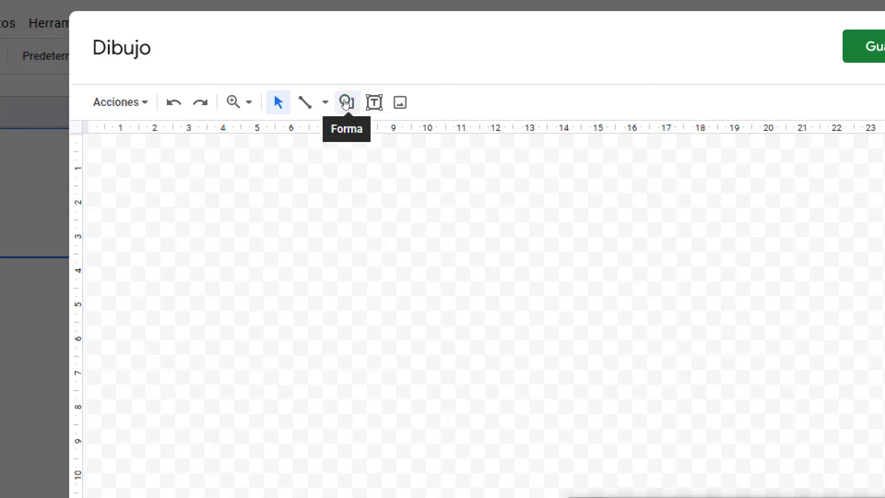
click(344, 101)
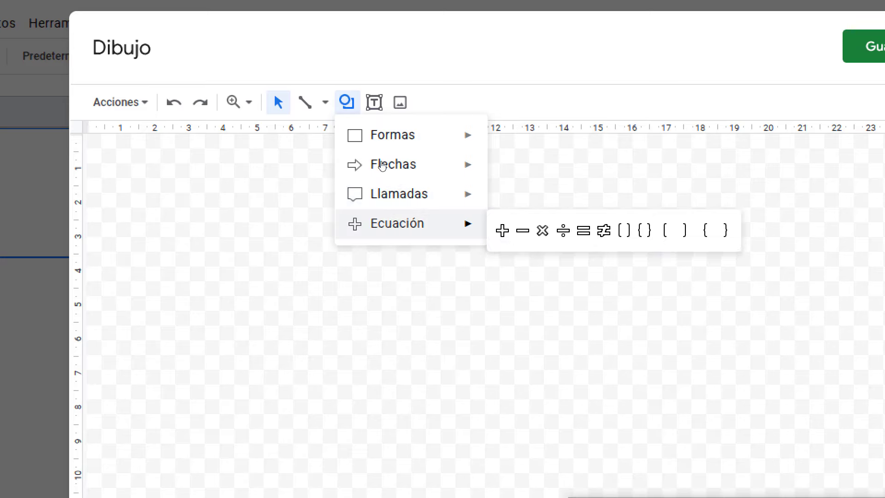
mouse_move(392, 135)
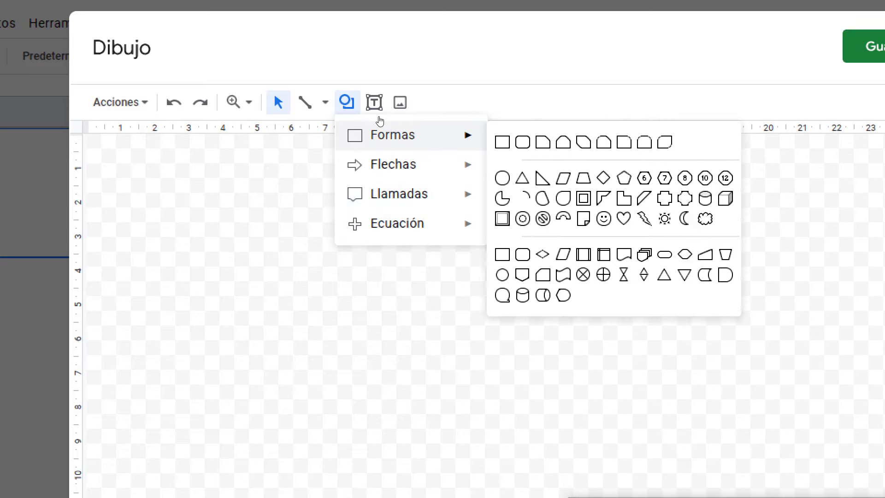
click(434, 123)
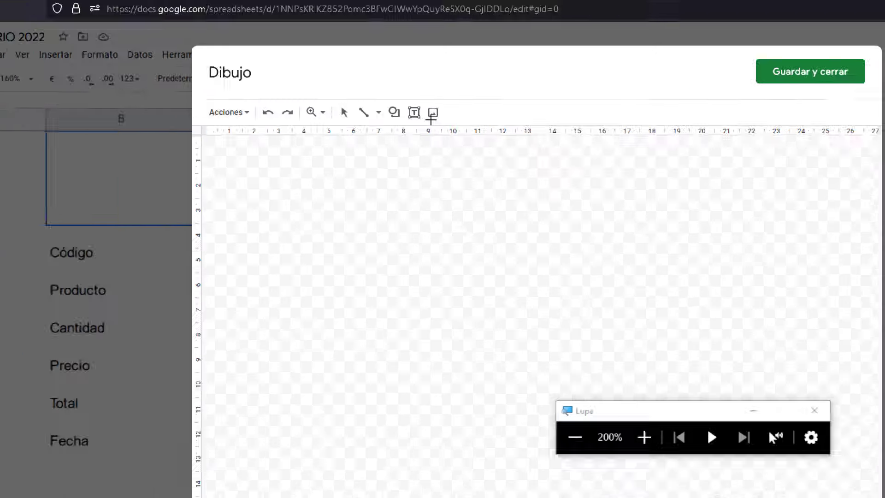
drag(243, 134, 450, 169)
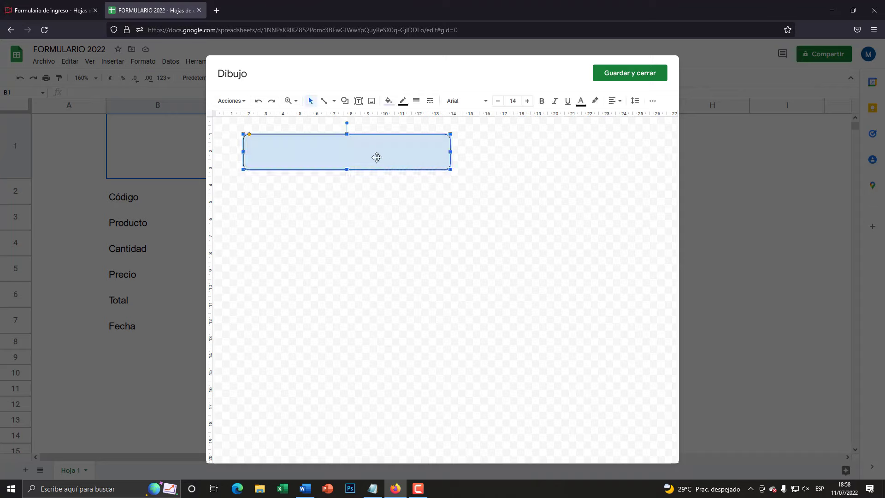
Step: Write the title FORMULARIO PRODUCTOS inside the rectangle, bold and centred
right_click(347, 149)
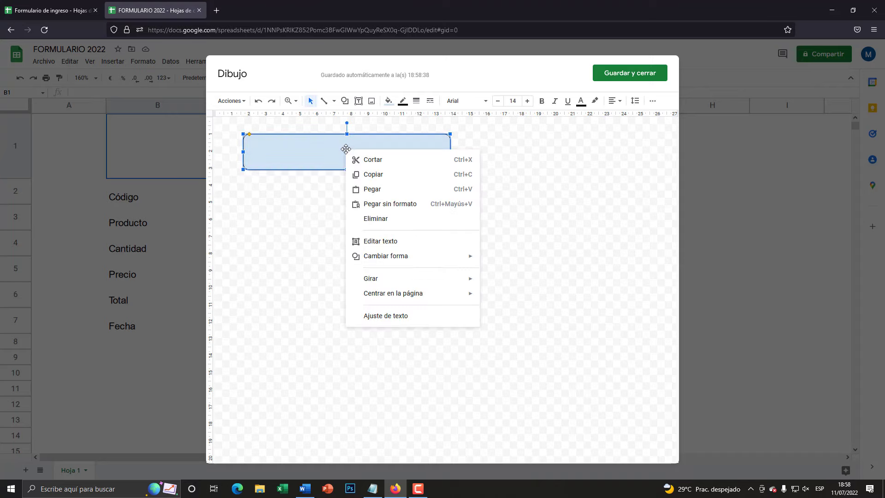
click(396, 241)
text(FORM)
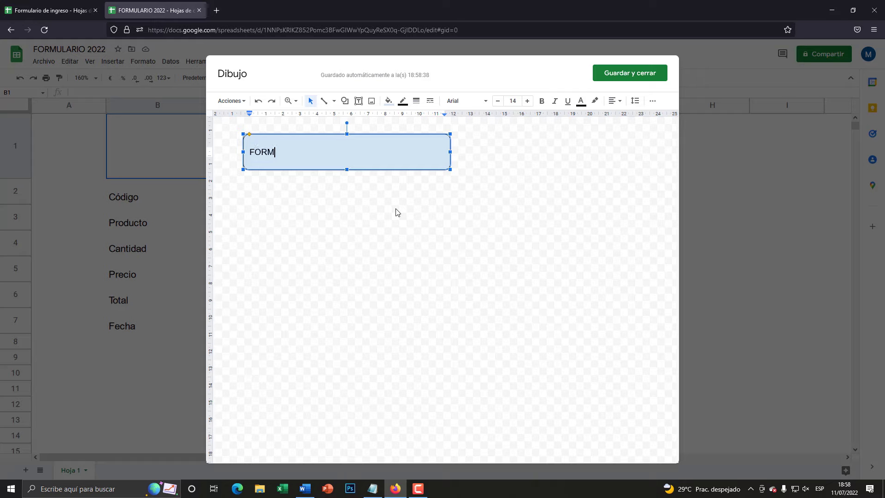
text(ULARIO DE REG)
text(ISTRO )
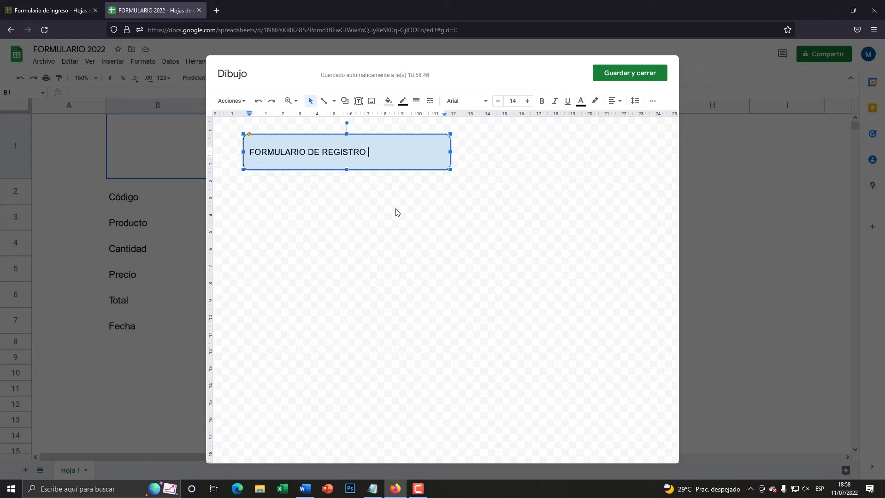
text(DE)
key(BackSpace)
key(BackSpace)
key(BackSpace)
key(BackSpace)
text(PRODUCTOS)
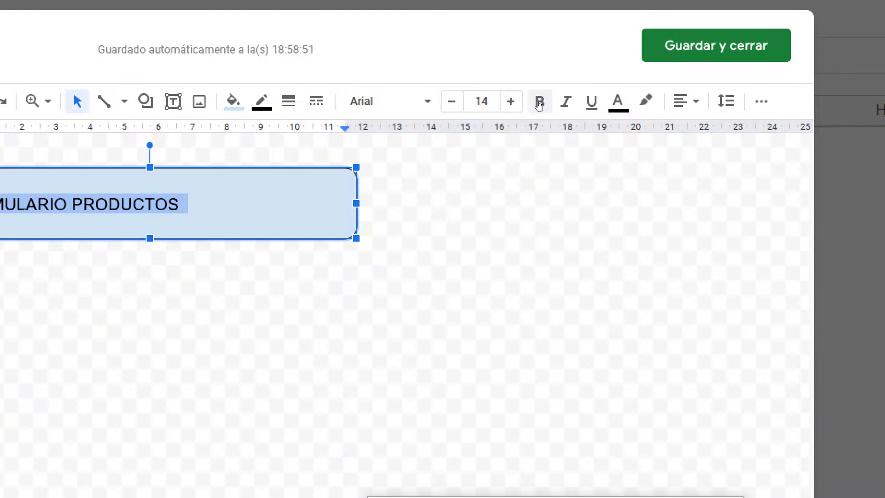
click(543, 101)
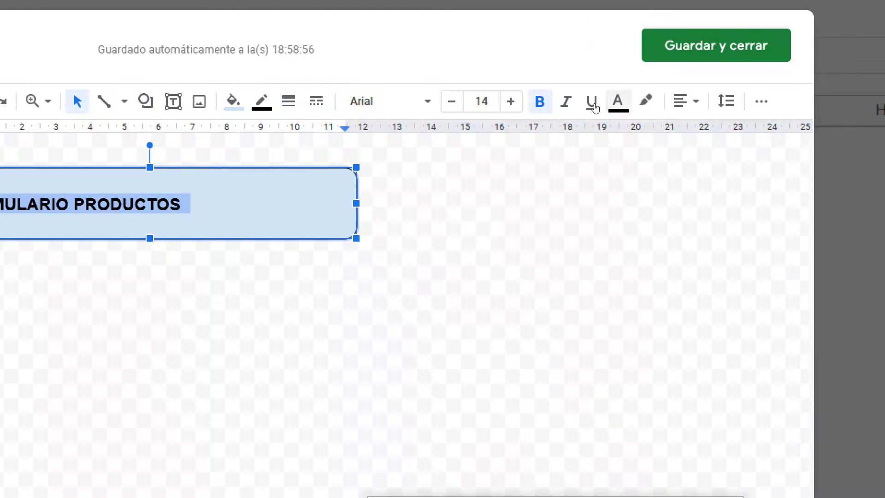
click(686, 101)
click(711, 131)
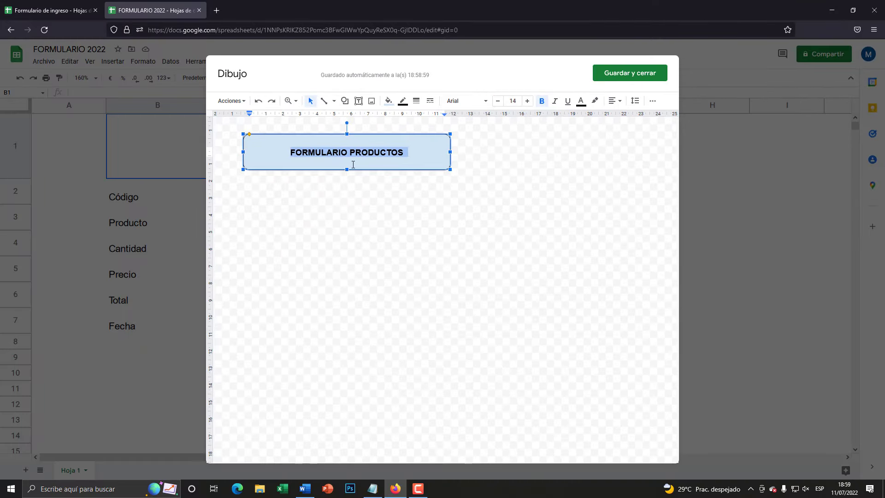
Step: Shorten the title box, fill it white, nudge it top-left and save the drawing
drag(347, 169, 350, 158)
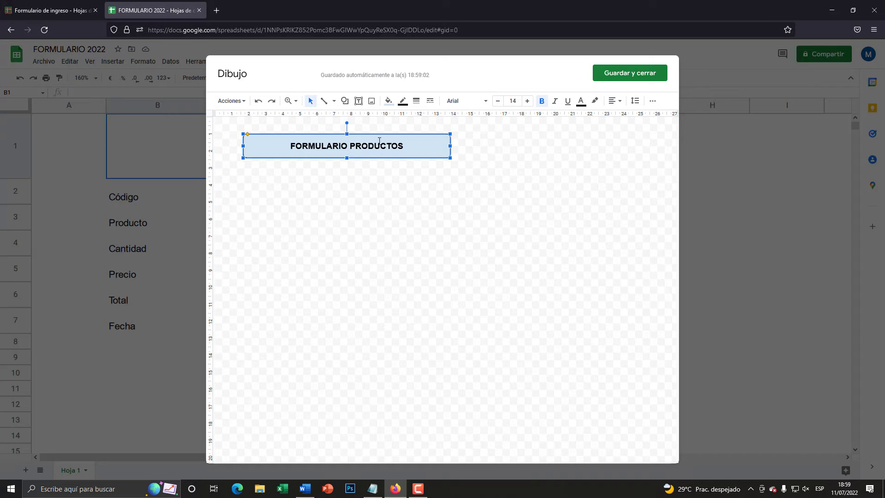
click(388, 101)
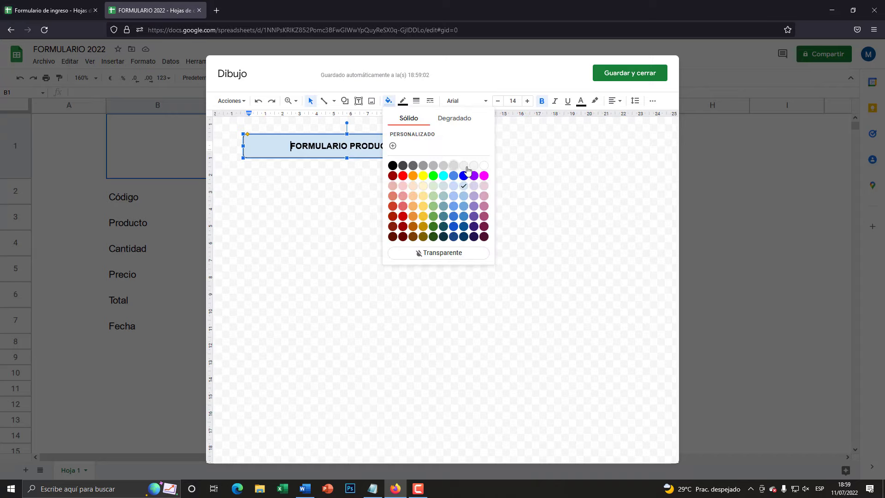
click(483, 167)
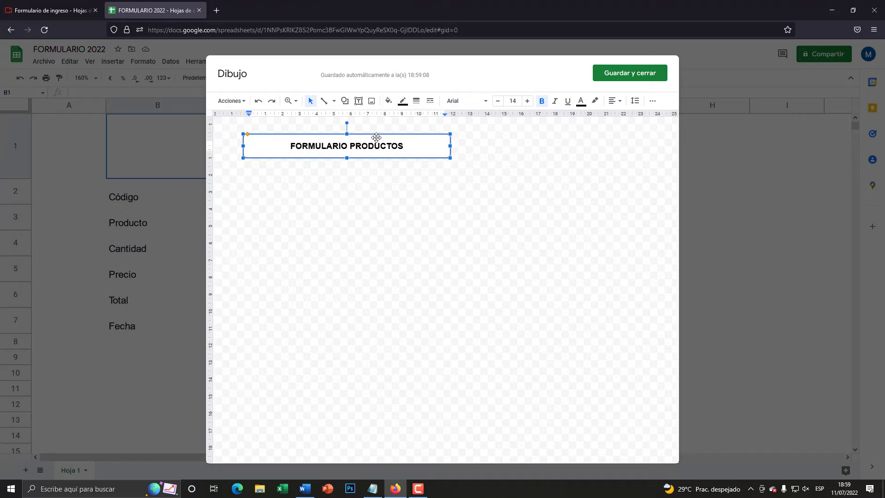
drag(377, 137, 365, 134)
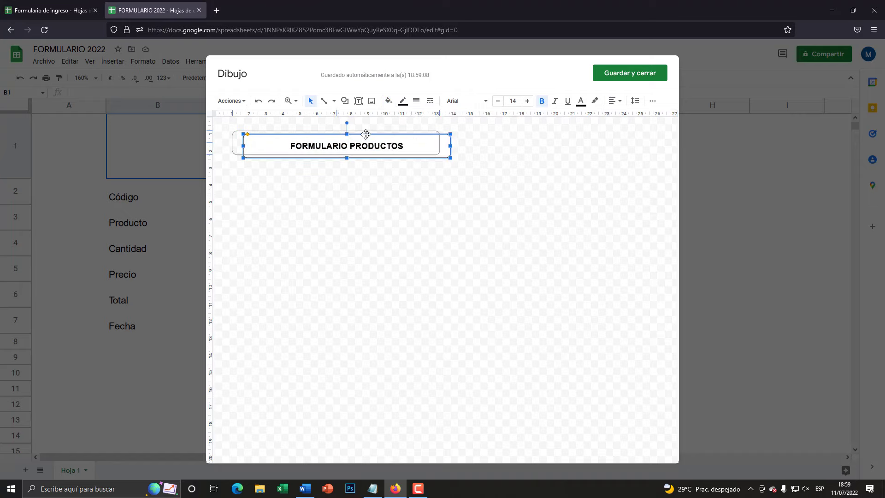
click(632, 77)
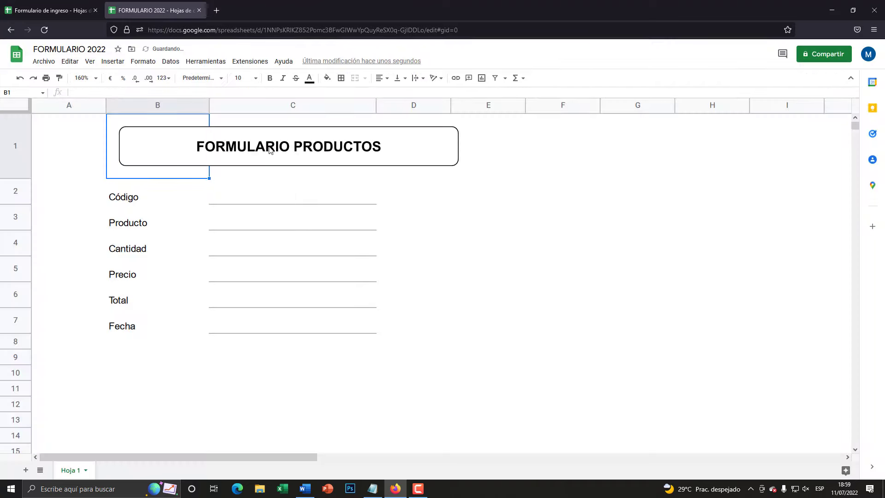
Step: Shift the title drawing slightly left over row 1
drag(269, 131, 256, 135)
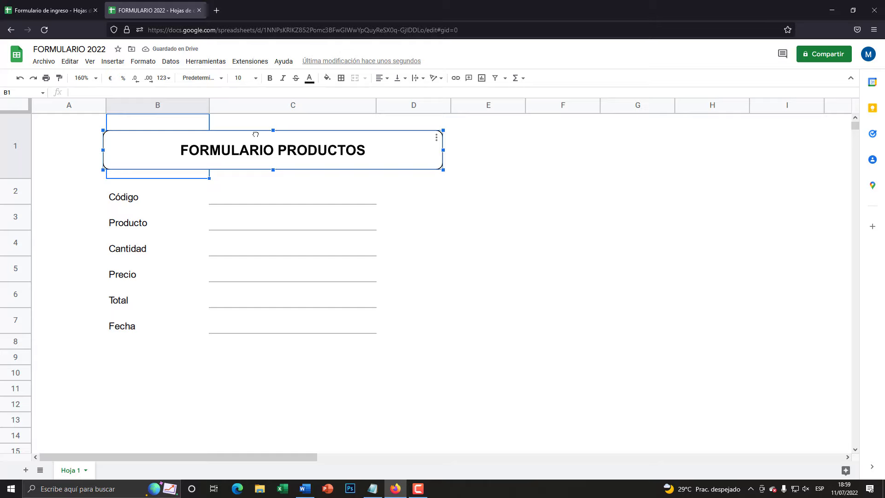
double_click(292, 153)
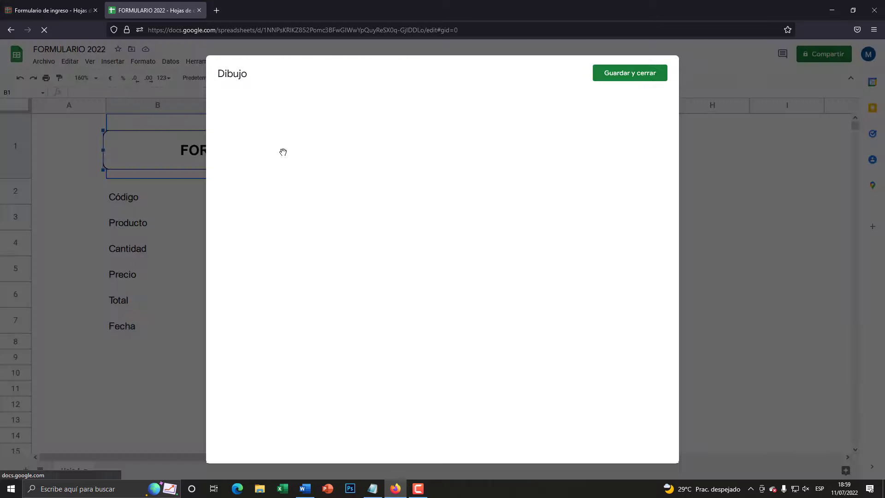
click(410, 143)
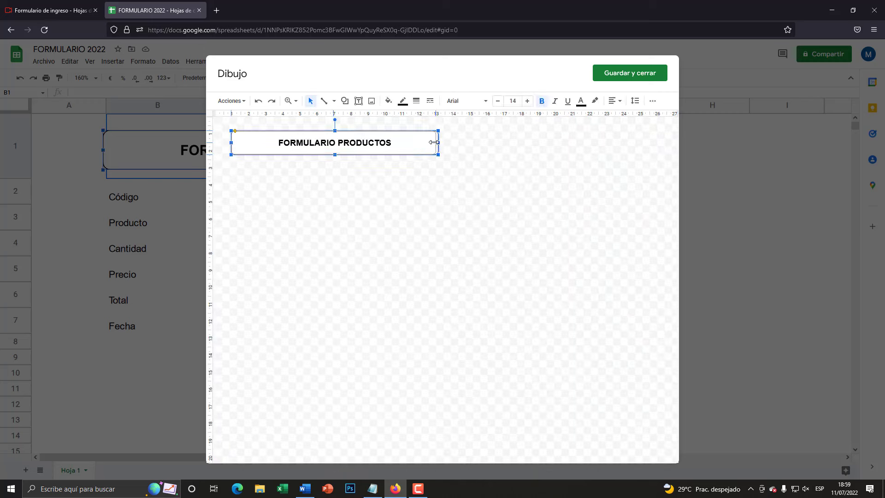
click(639, 78)
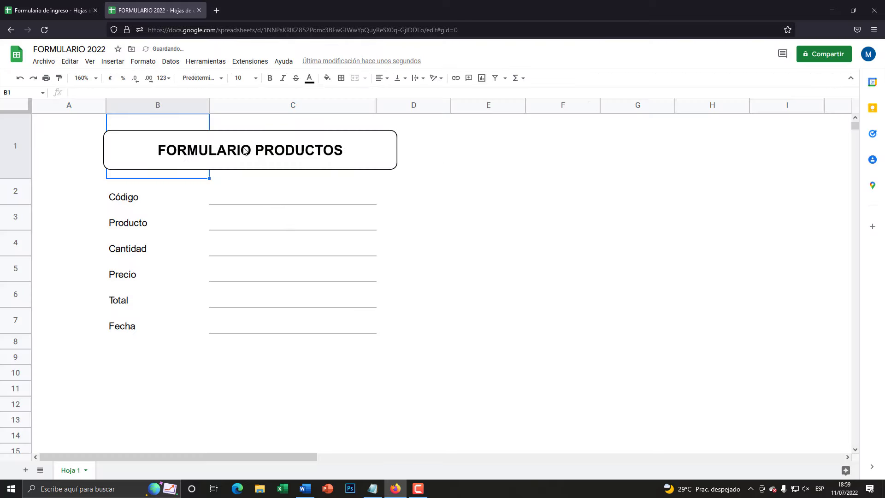
Step: Narrow the FORMULARIO PRODUCTOS box and give it a dark grey border
click(241, 149)
double_click(269, 151)
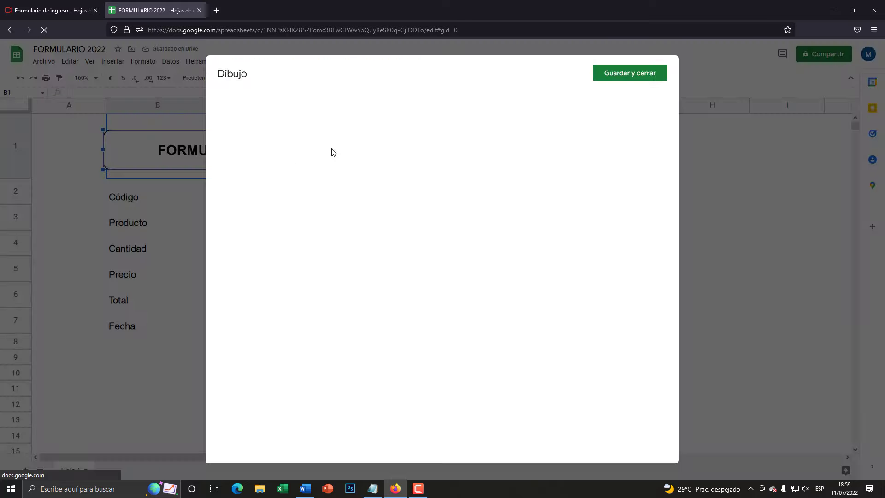
click(400, 141)
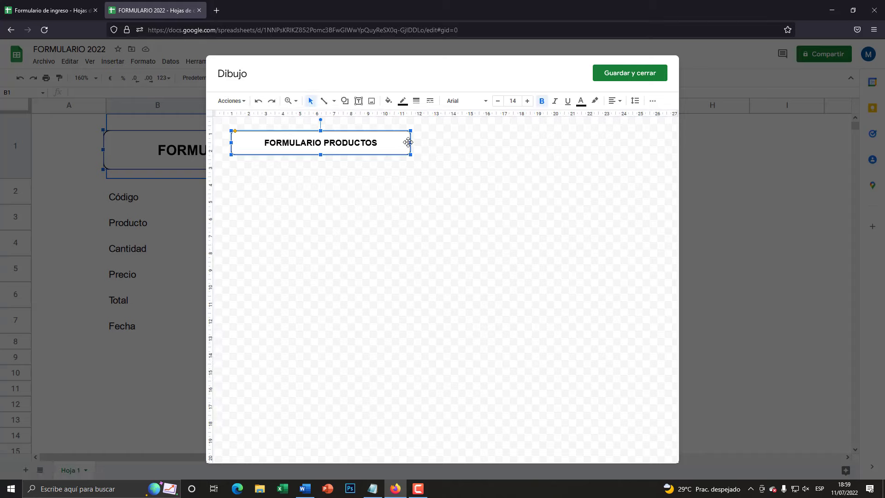
click(394, 147)
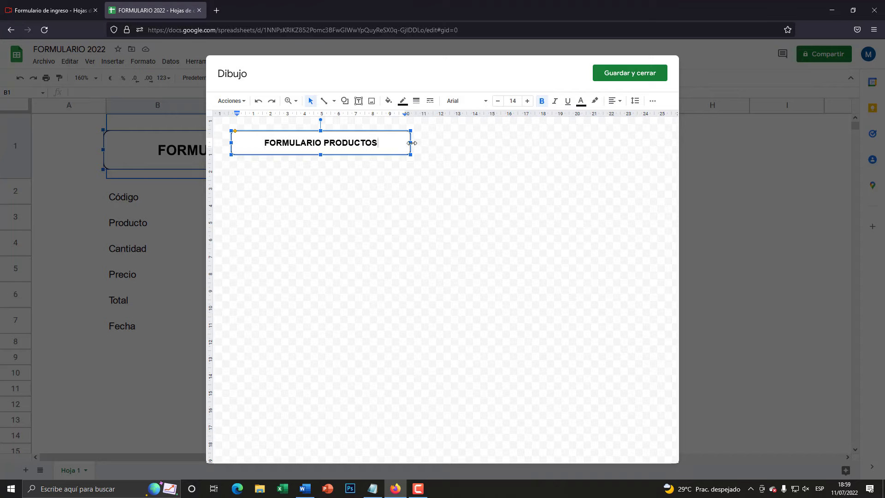
drag(411, 143, 404, 144)
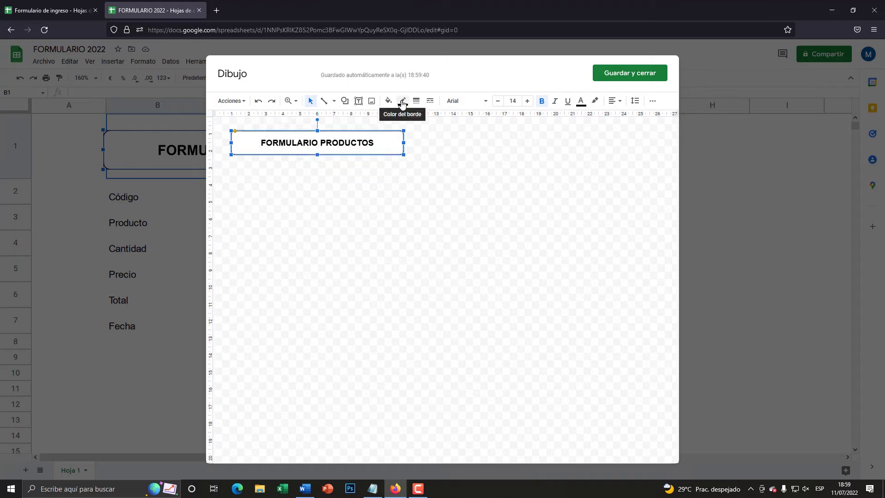
click(402, 101)
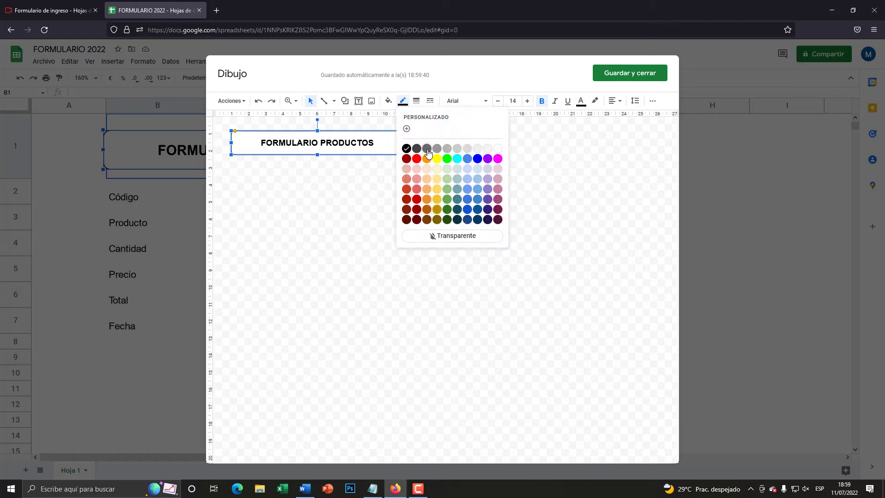
click(428, 149)
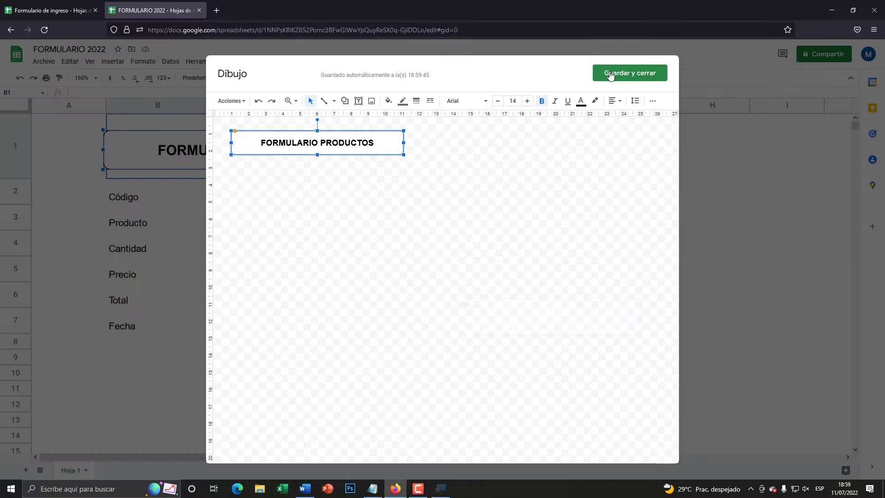
click(613, 73)
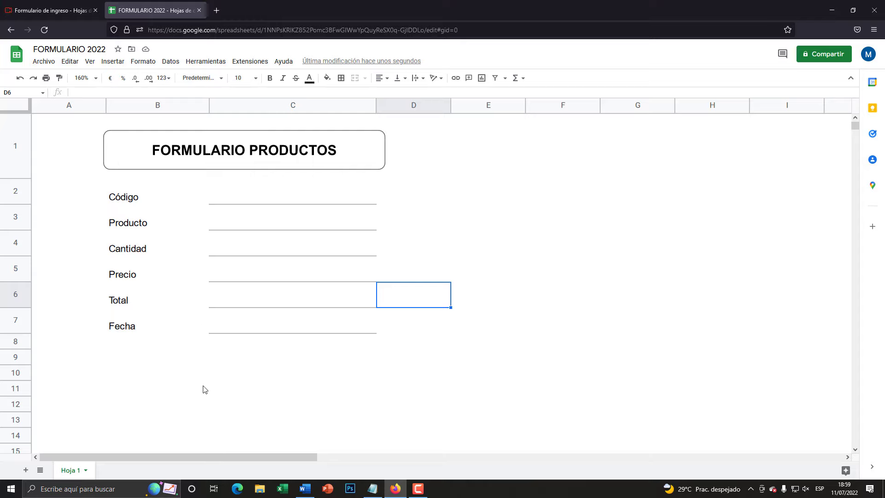
click(69, 11)
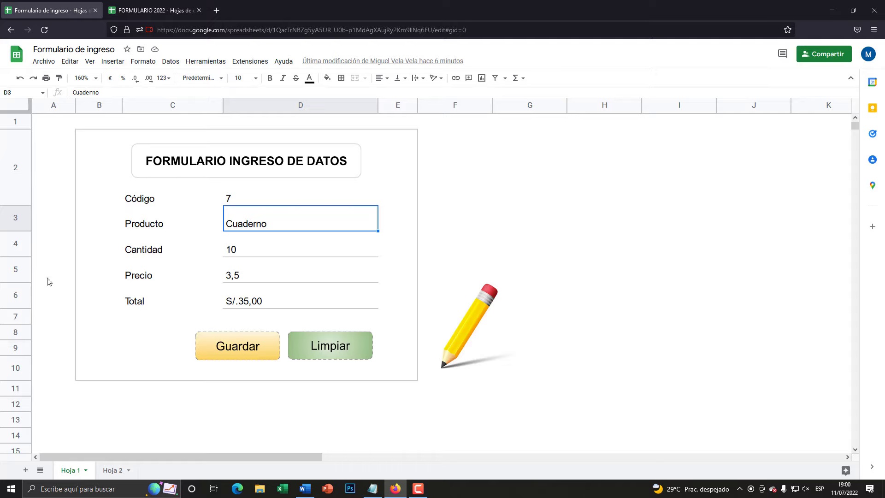
click(152, 10)
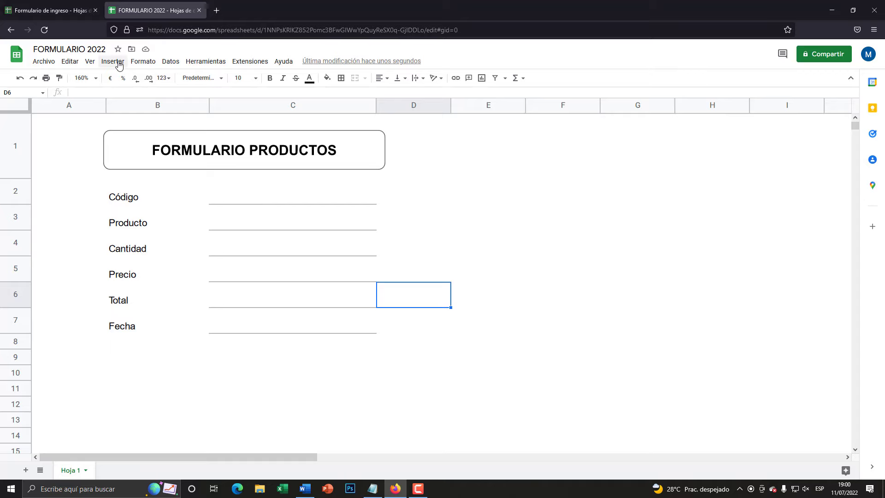
click(119, 66)
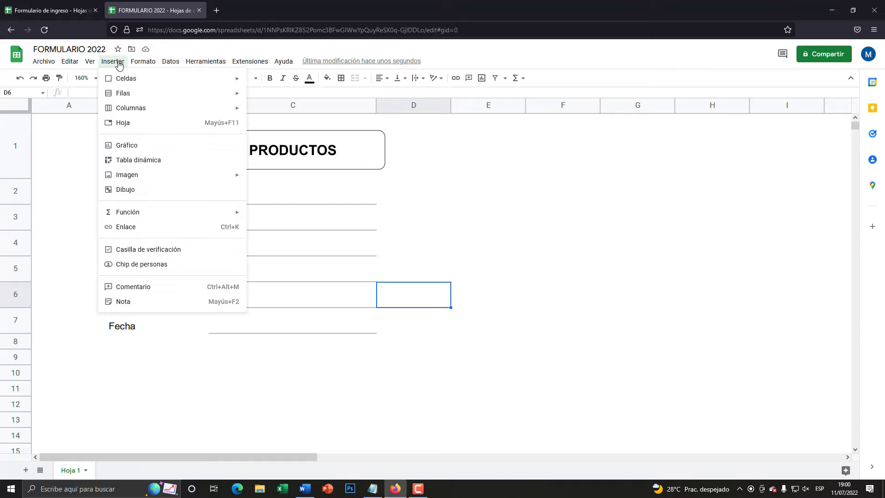
Step: Start a new drawing and draw a rounded rectangle for the button
click(130, 190)
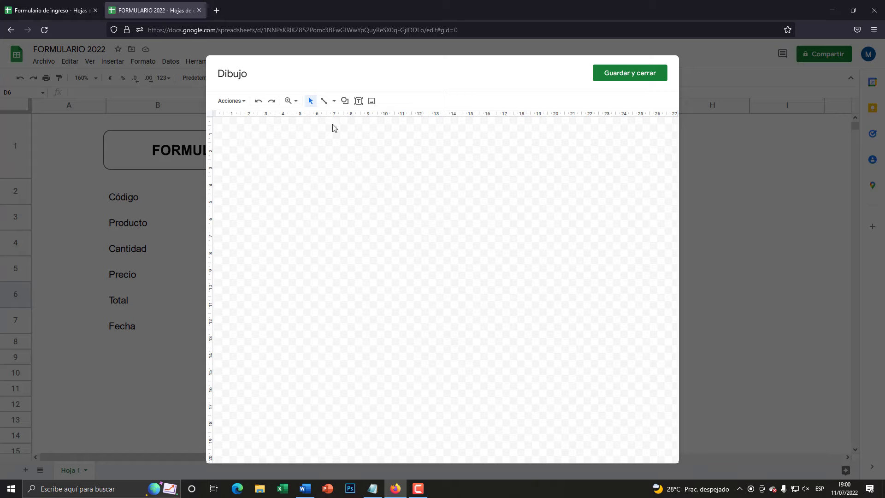
click(345, 101)
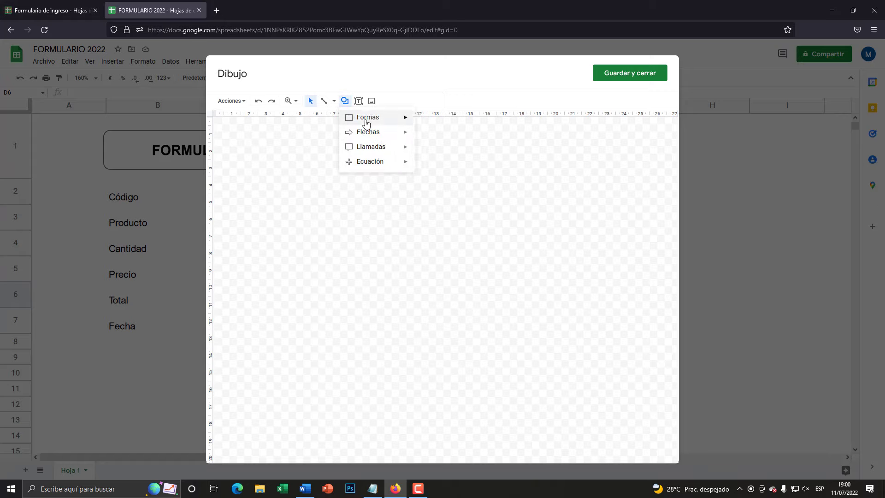
mouse_move(366, 117)
click(441, 122)
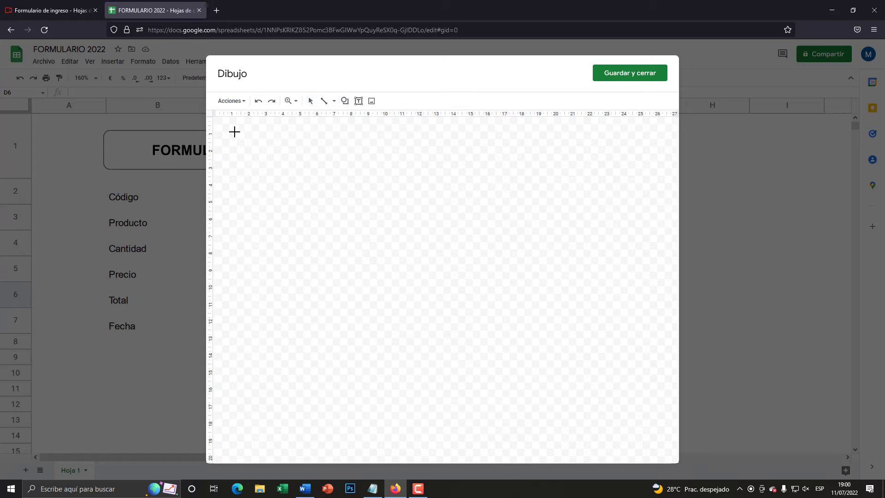
drag(225, 126, 288, 144)
drag(287, 144, 293, 146)
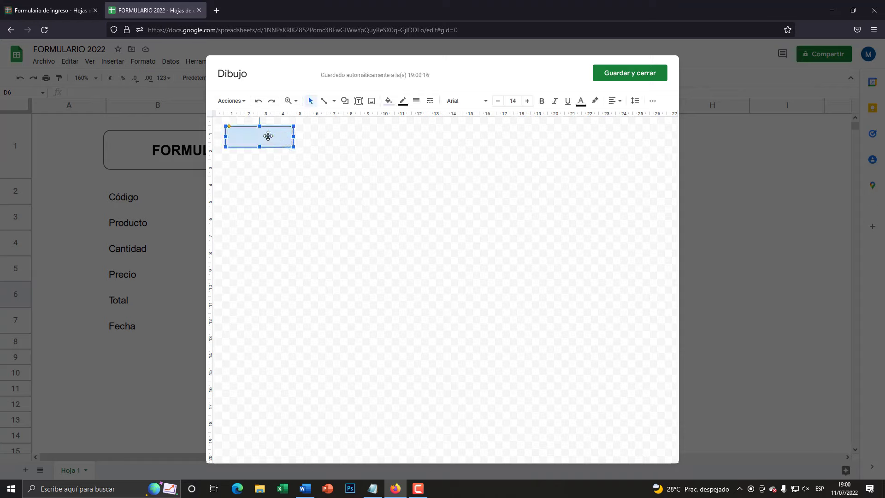
Step: Label the shape GUARDAR with centred text and a yellow gradient fill
right_click(268, 136)
click(300, 228)
text(GUARDAR)
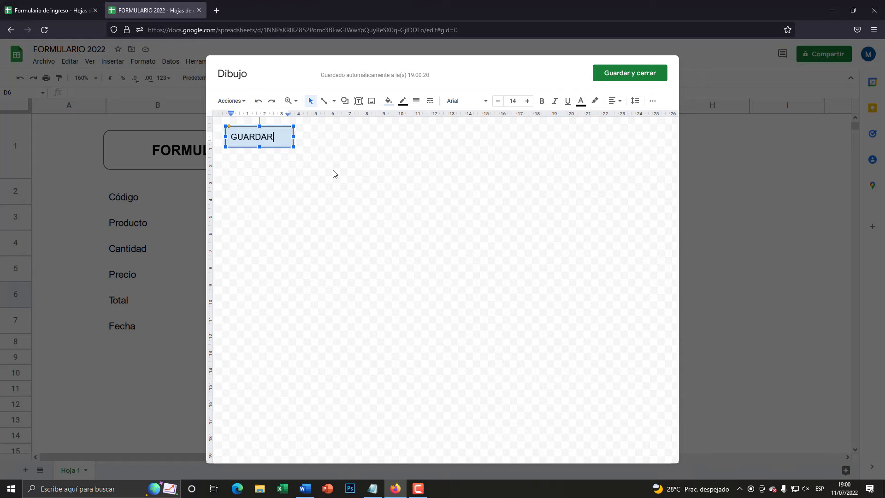
click(616, 101)
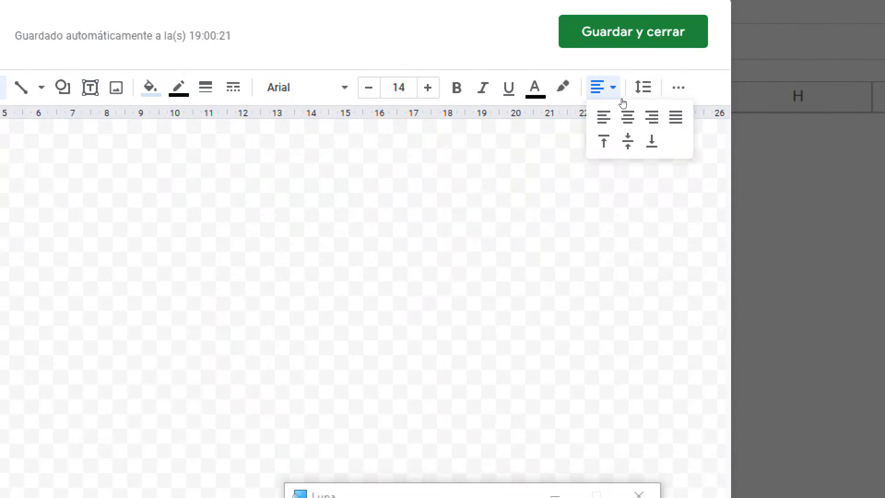
click(627, 117)
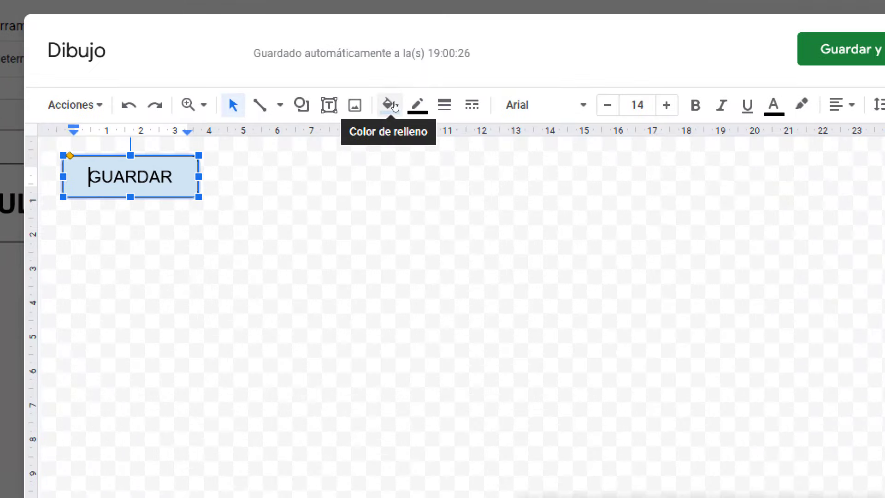
click(390, 100)
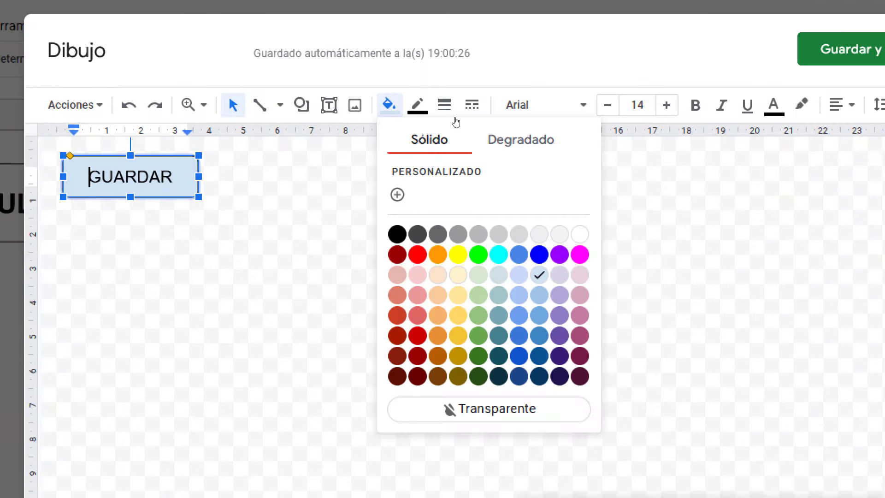
click(512, 139)
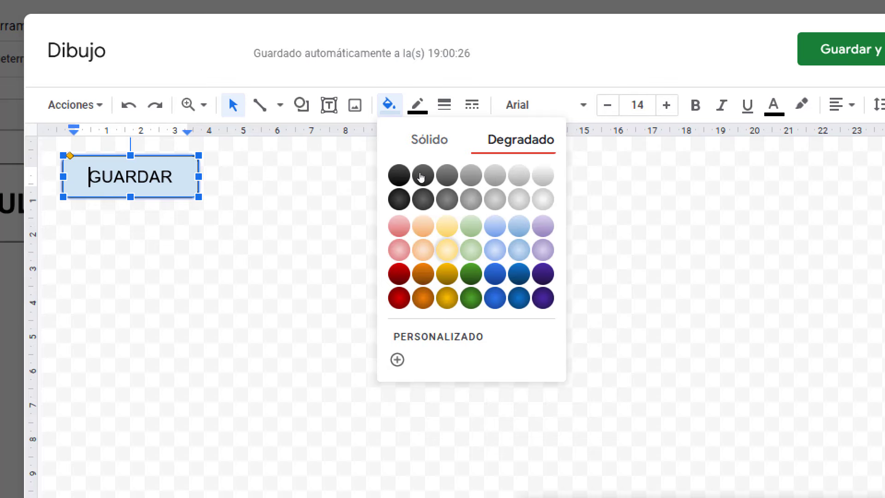
click(446, 250)
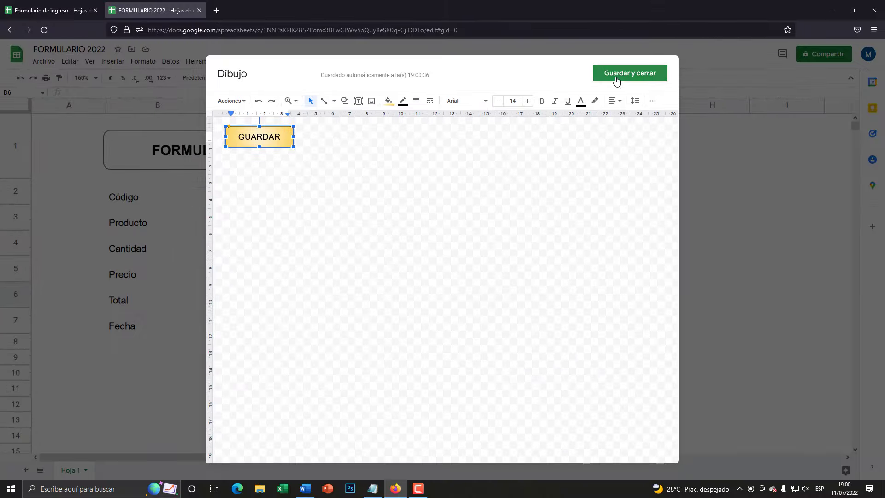
Step: Place the GUARDAR button below the form around B10–B11
click(629, 73)
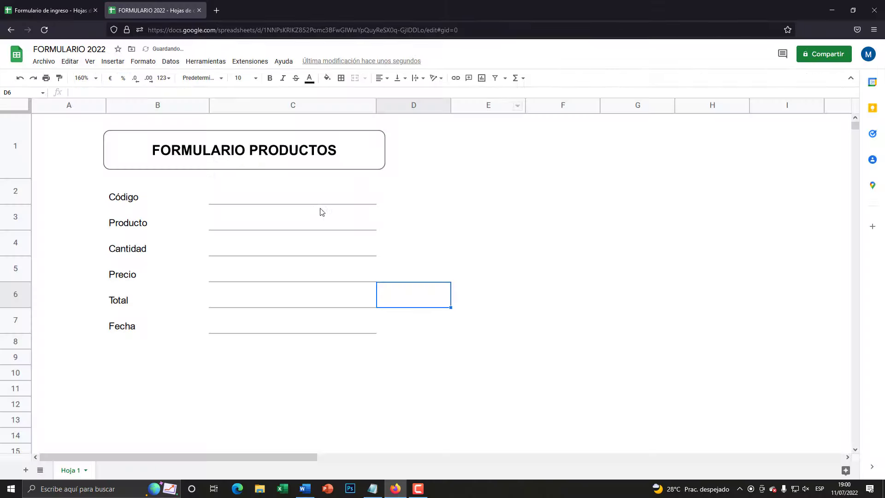
click(440, 304)
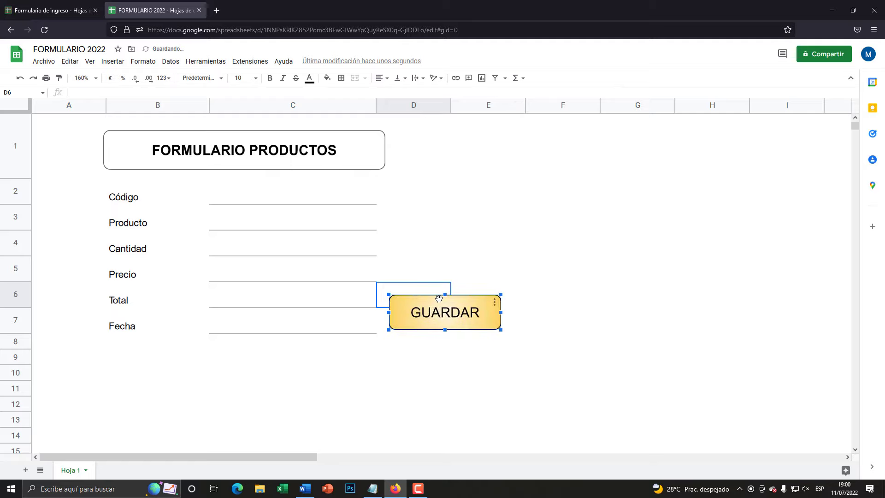
mouse_move(432, 299)
mouse_down()
mouse_move(171, 372)
mouse_move(179, 370)
mouse_up()
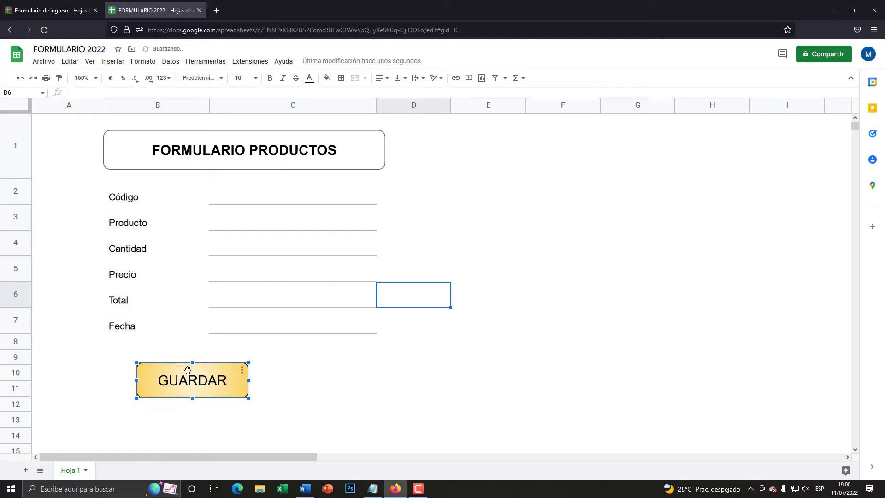
drag(195, 370, 187, 369)
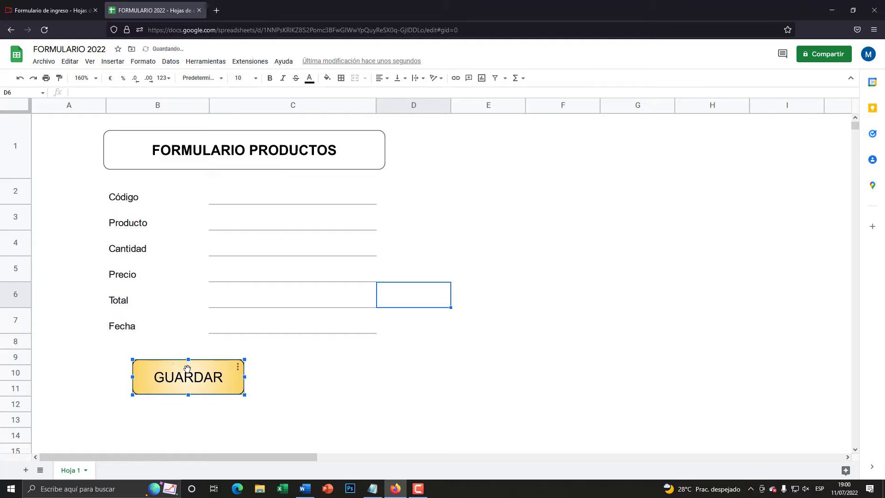
Step: Reopen the GUARDAR drawing to check its outline colour, leaving it unchanged
double_click(188, 369)
click(288, 136)
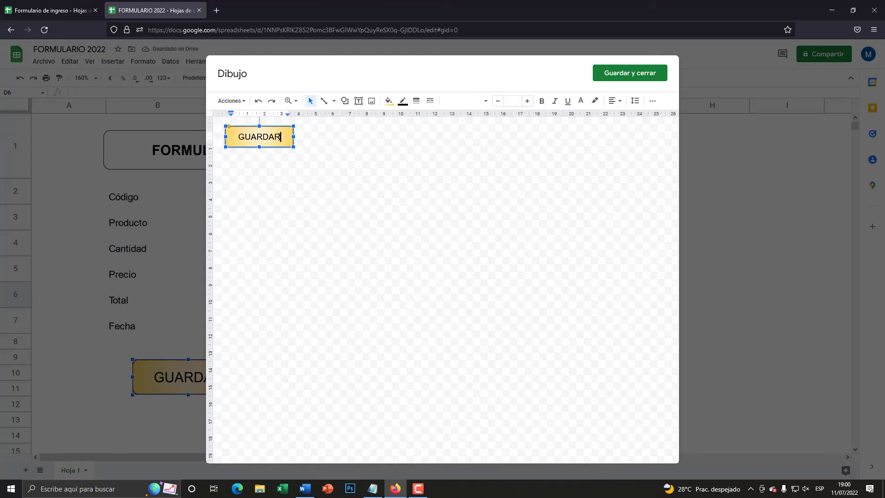
click(402, 100)
click(427, 156)
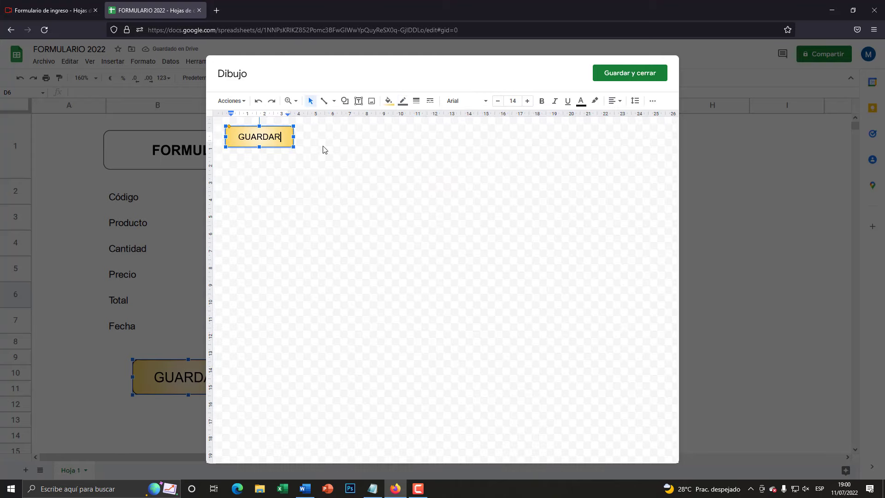
click(612, 84)
Step: Shift the GUARDAR button slightly left and select cell C11
click(323, 358)
click(223, 371)
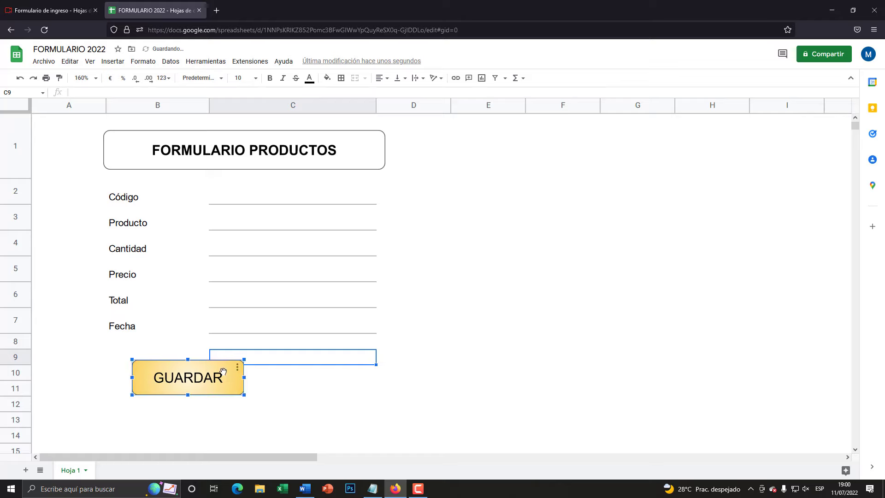
drag(198, 377, 190, 375)
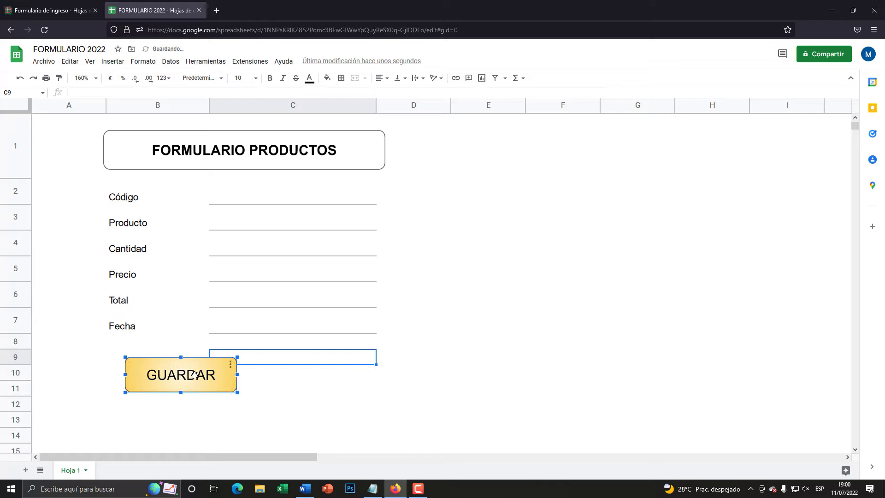
click(275, 388)
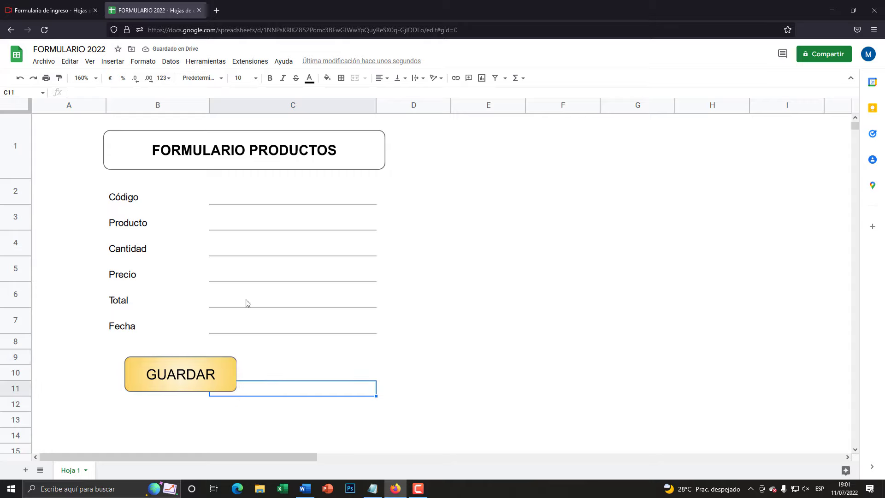
Step: Insert a new drawing with a rounded rectangle at the canvas top-left
click(106, 61)
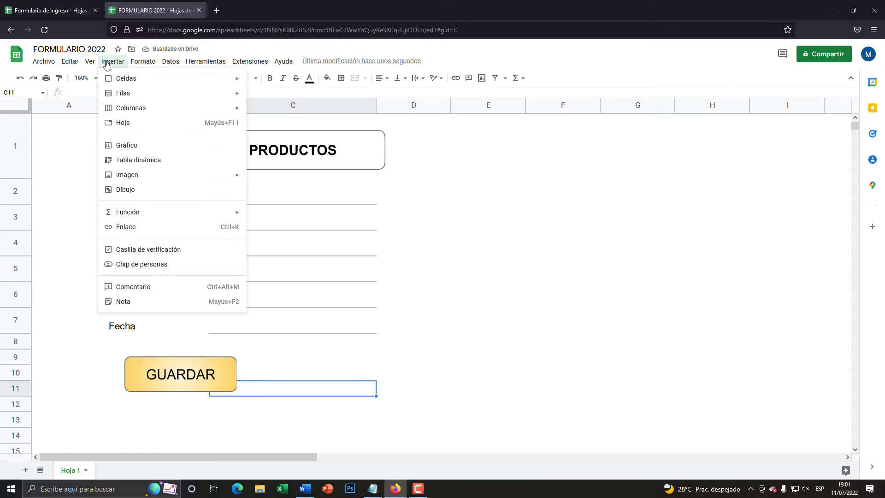
click(132, 189)
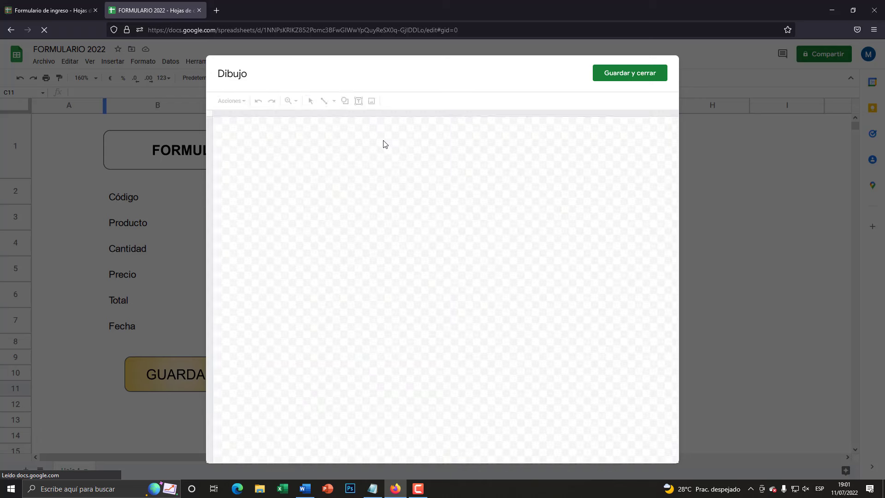
click(343, 101)
mouse_move(368, 117)
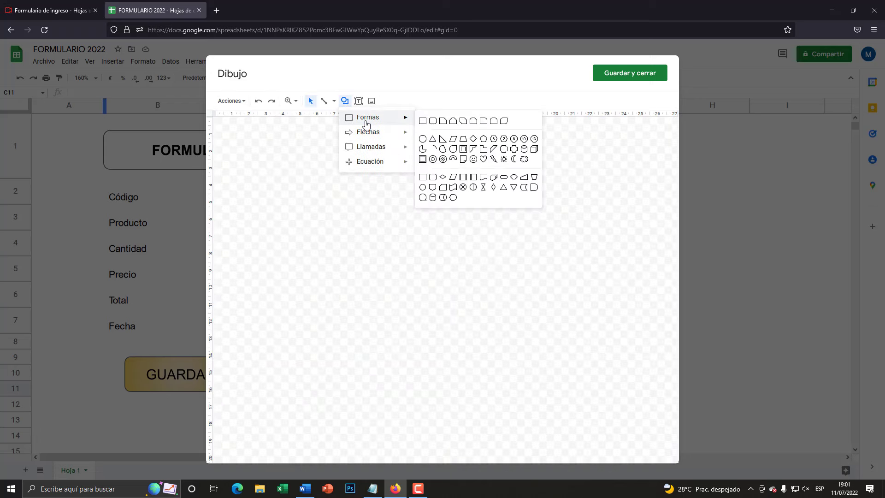
click(424, 121)
drag(218, 122, 300, 149)
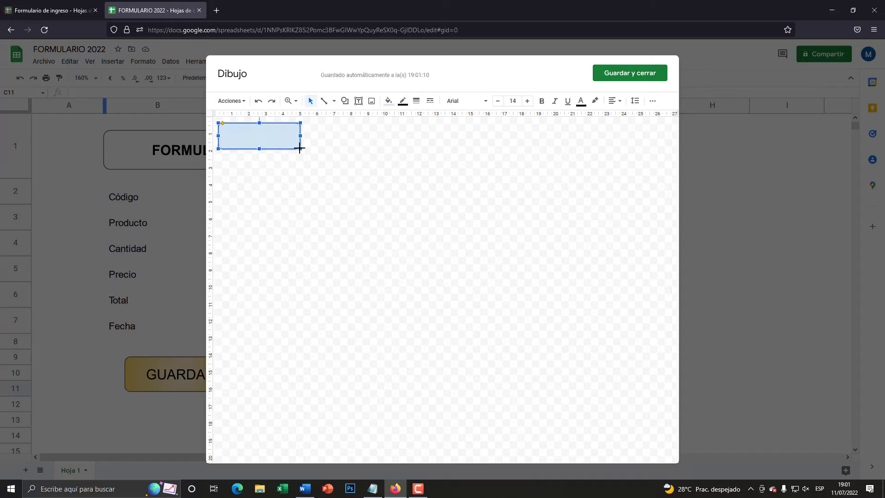
drag(260, 146, 261, 142)
Step: Label the rectangle LIMPIAR with centred text
right_click(264, 133)
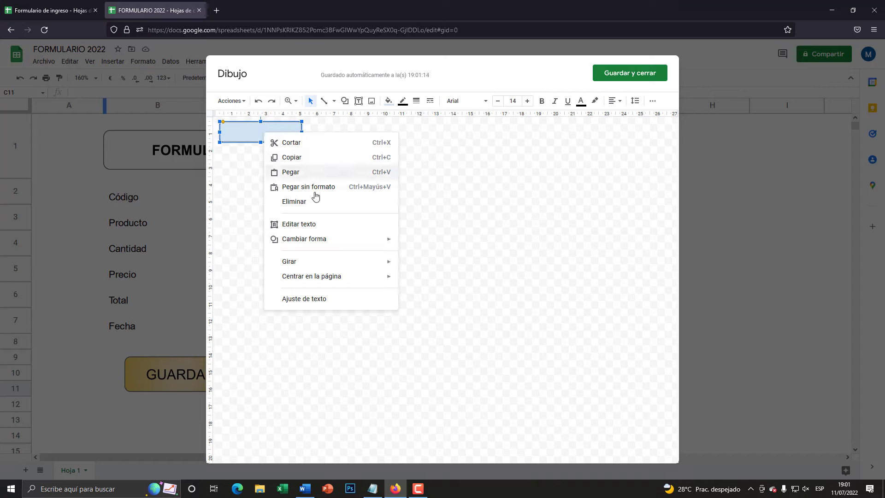
click(306, 225)
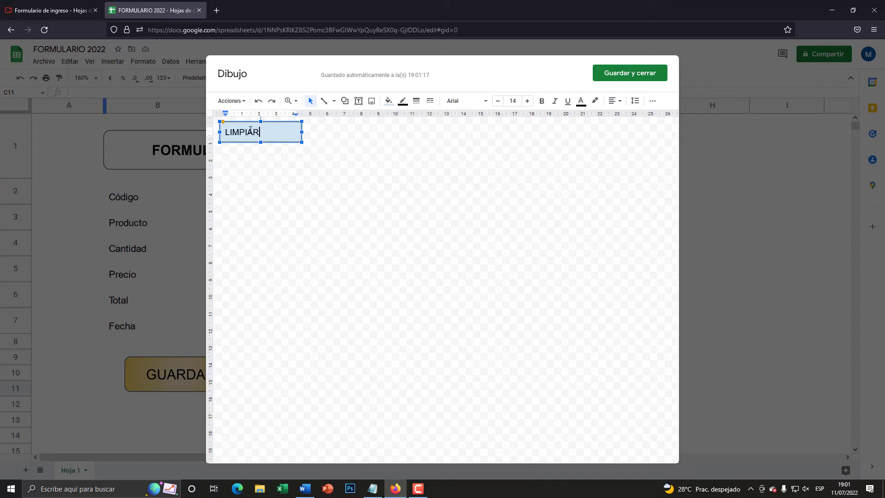
click(616, 101)
click(625, 115)
Step: Give the LIMPIAR box a light-green gradient fill and save it to the sheet
click(387, 101)
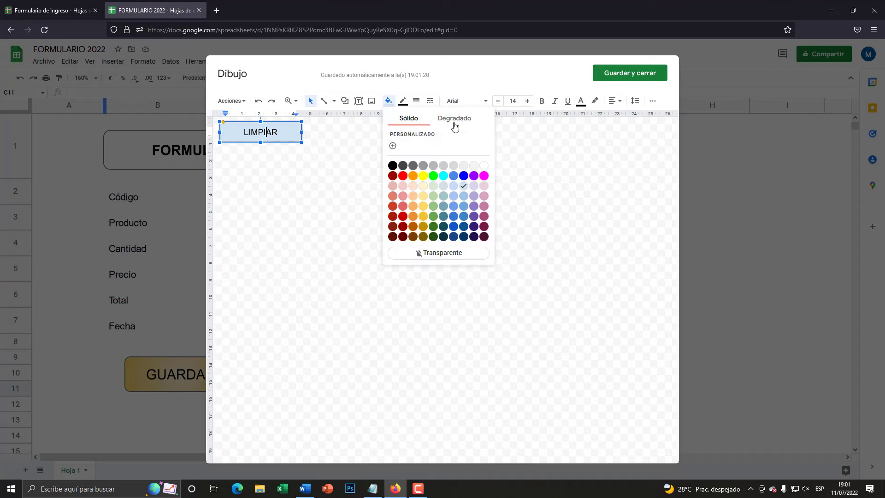
click(455, 122)
click(430, 172)
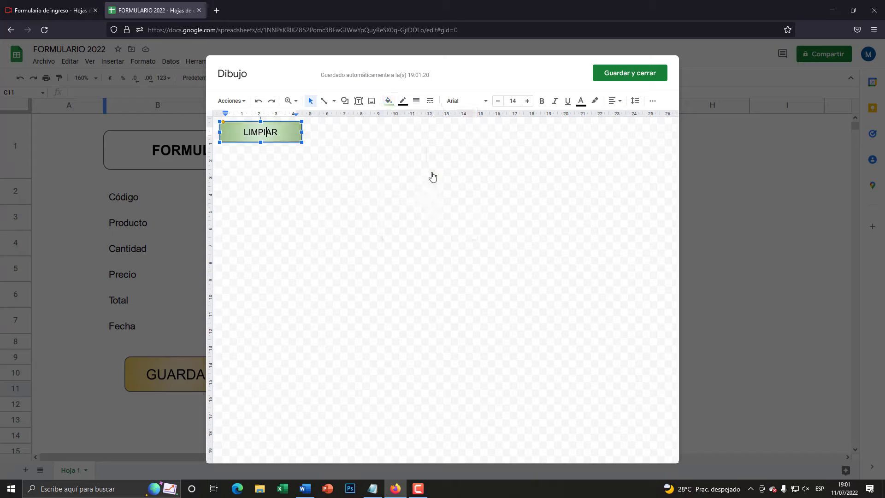
click(402, 101)
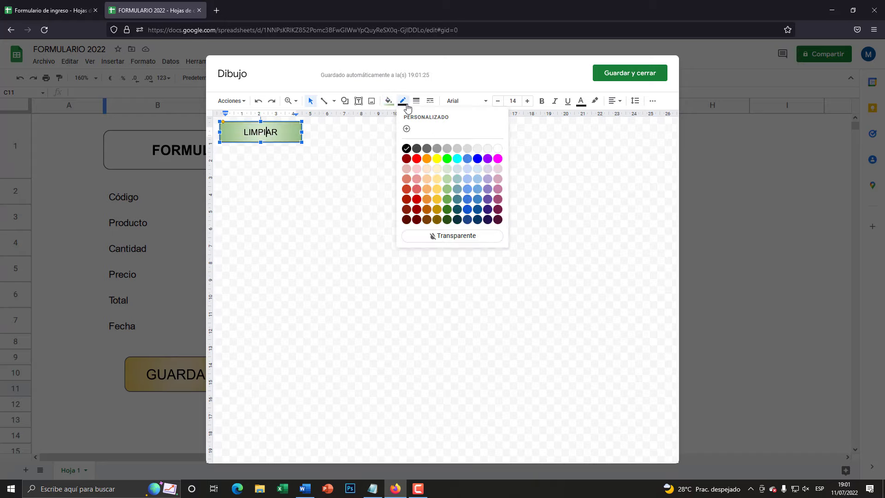
click(447, 148)
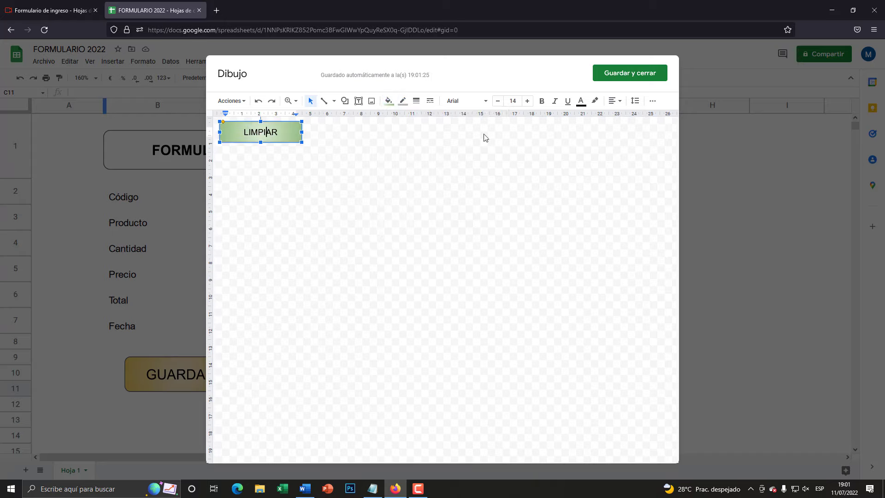
click(613, 74)
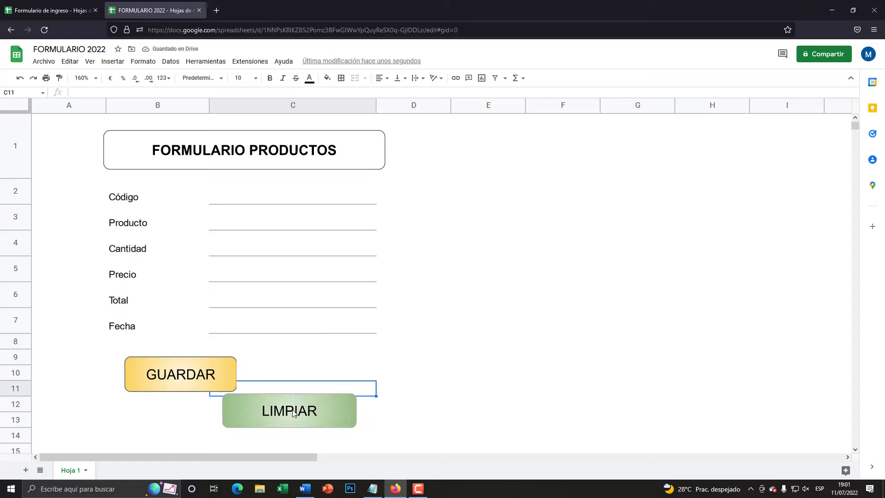
Step: Move the LIMPIAR button up beside GUARDAR in rows 9–11 and resave it
click(242, 407)
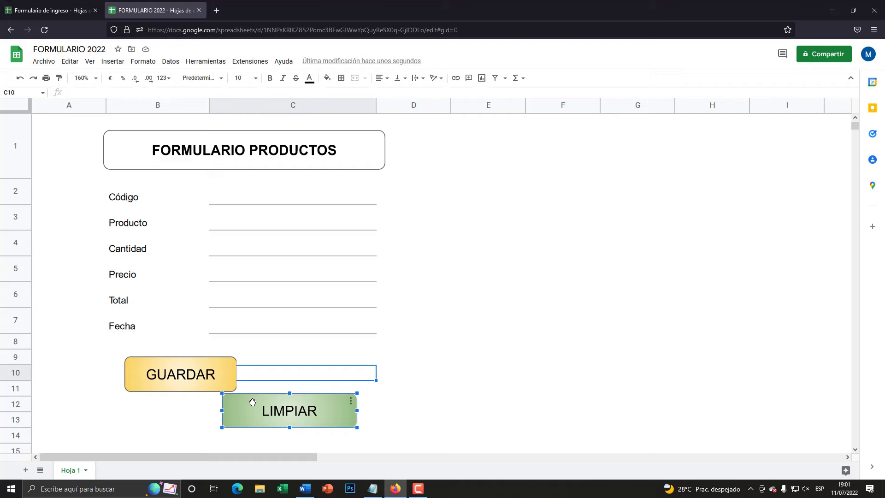
double_click(265, 404)
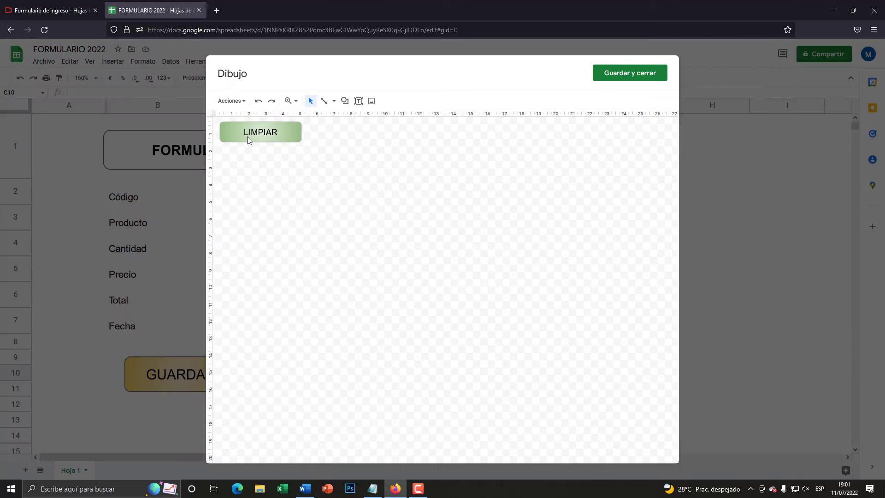
click(632, 75)
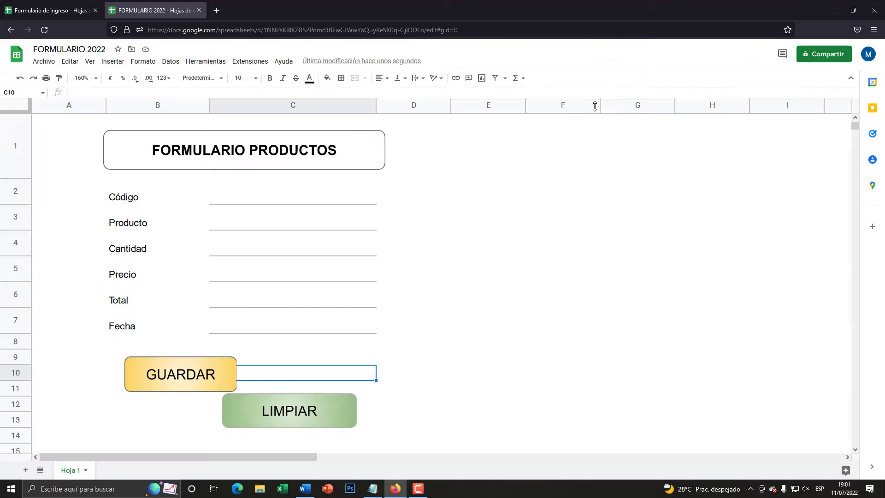
click(288, 414)
drag(293, 412, 315, 376)
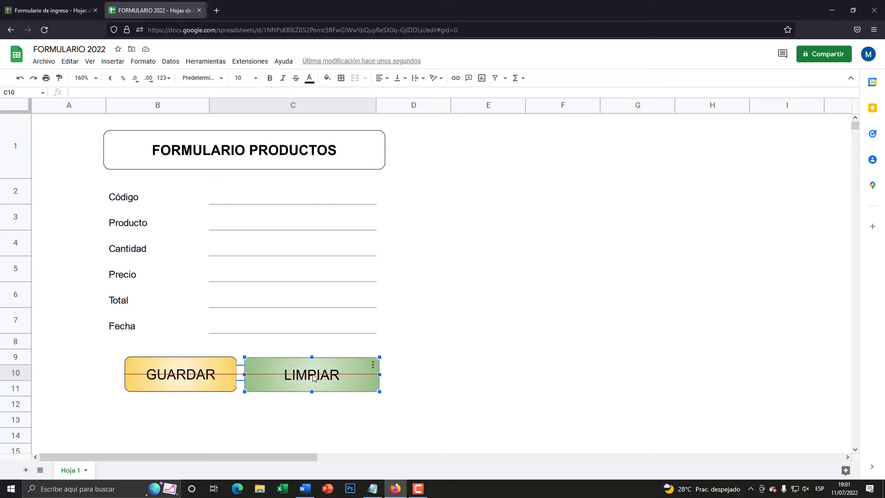
click(437, 359)
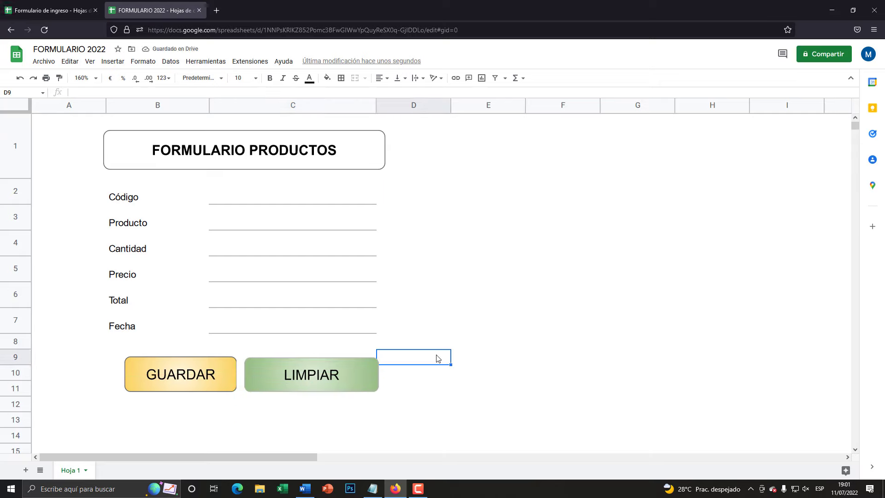
double_click(299, 376)
click(274, 124)
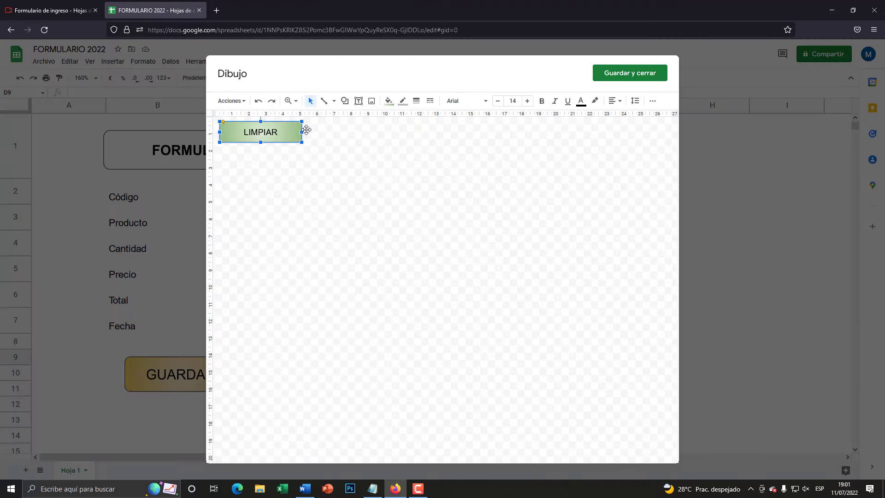
click(645, 73)
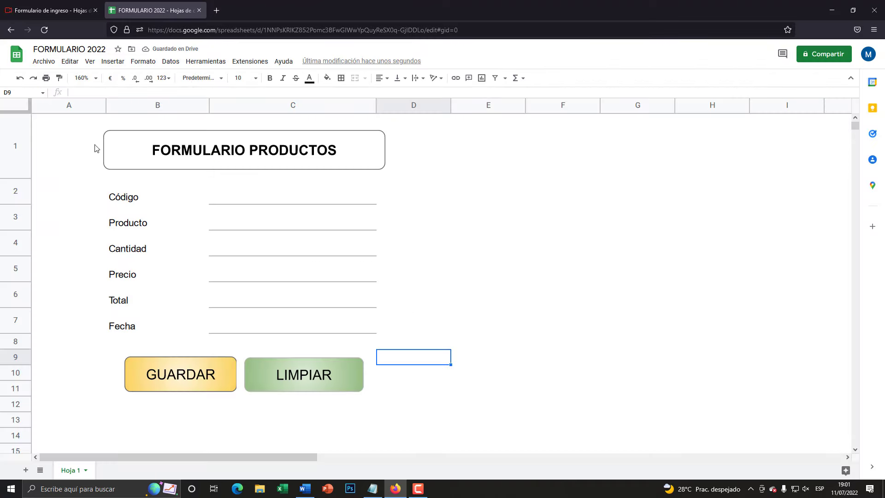
Step: Move the title aside and put an outer border around B2:C11
mouse_move(131, 148)
mouse_down()
mouse_move(139, 142)
mouse_move(415, 376)
mouse_up()
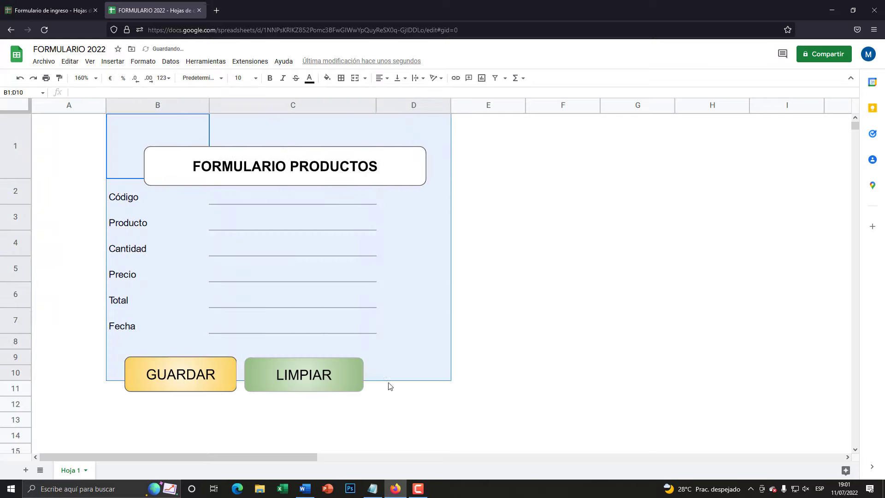
click(113, 194)
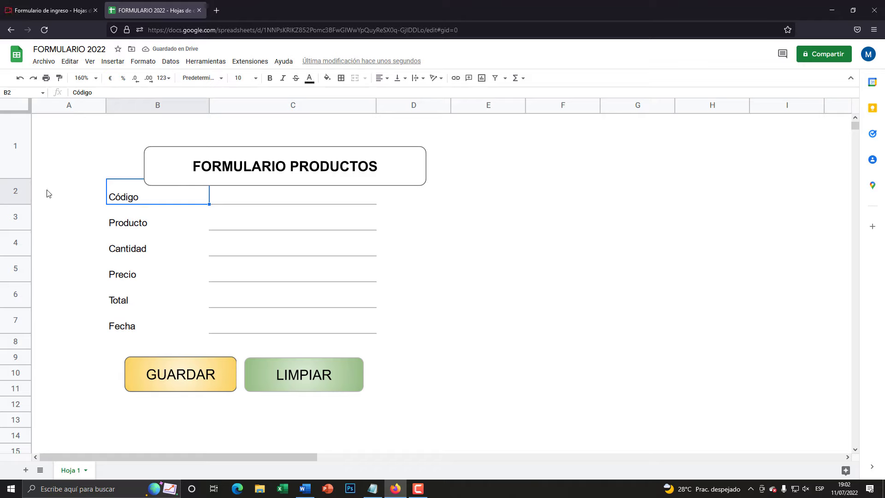
drag(111, 199, 362, 394)
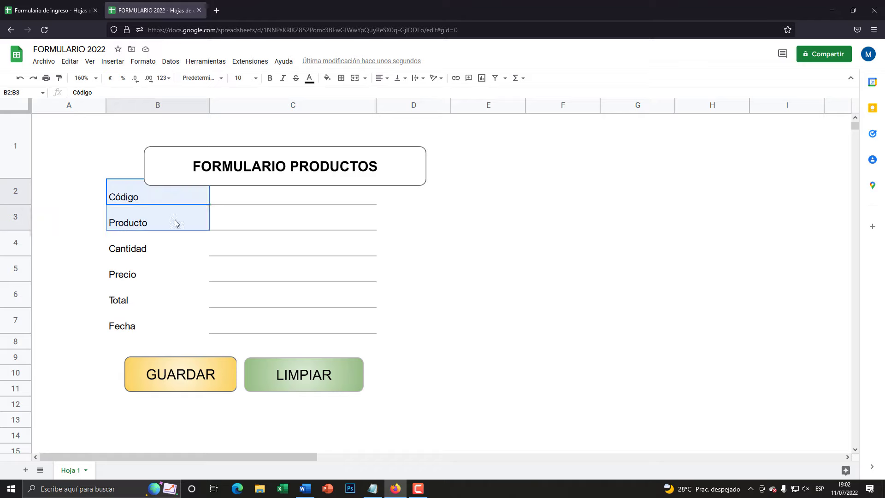
click(344, 81)
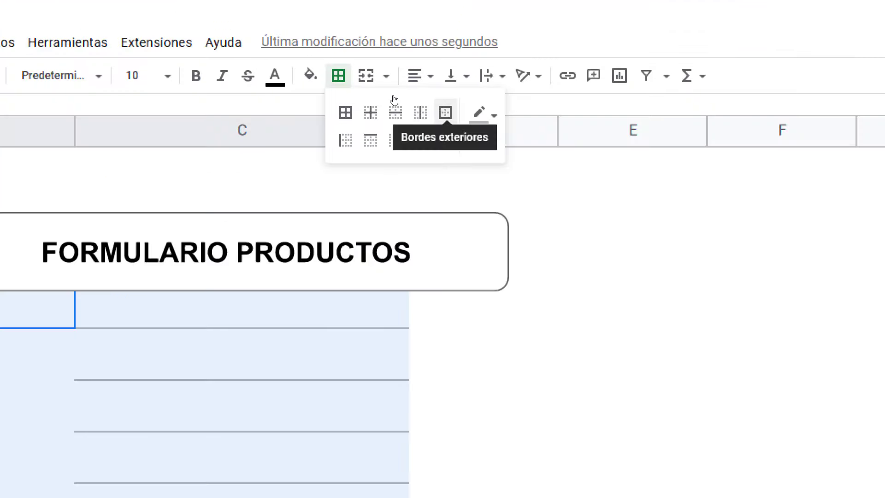
click(446, 112)
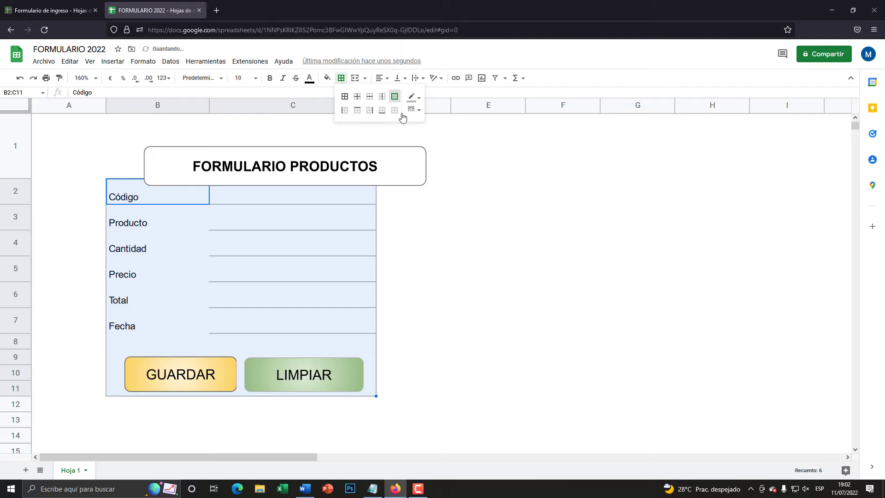
click(405, 198)
Step: Return the title above the bordered form, then switch to the Formulario de ingreso spreadsheet
drag(305, 150, 259, 136)
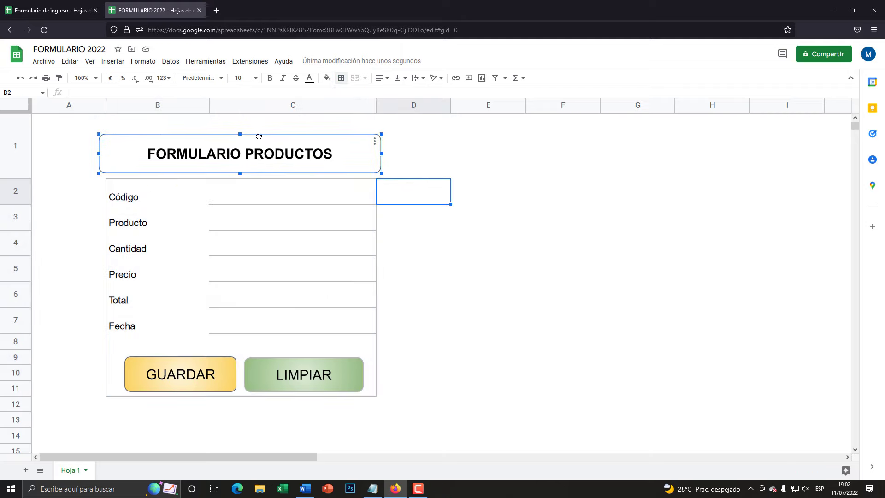
click(538, 289)
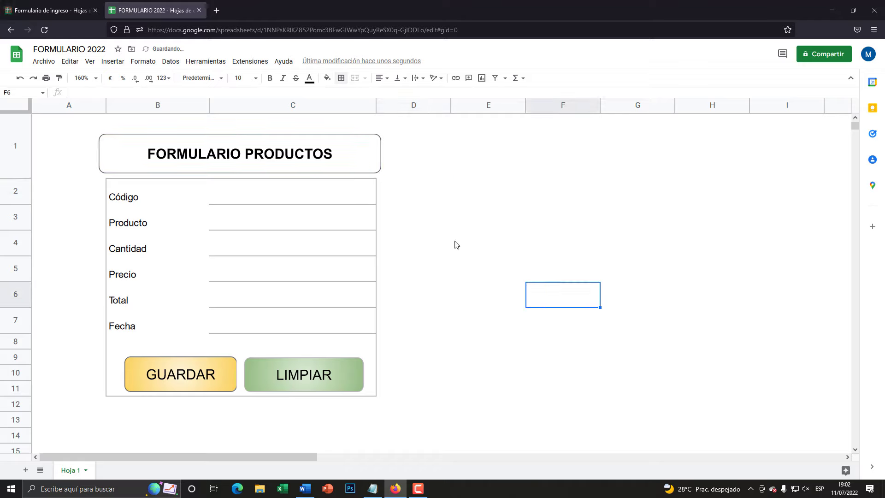
click(271, 167)
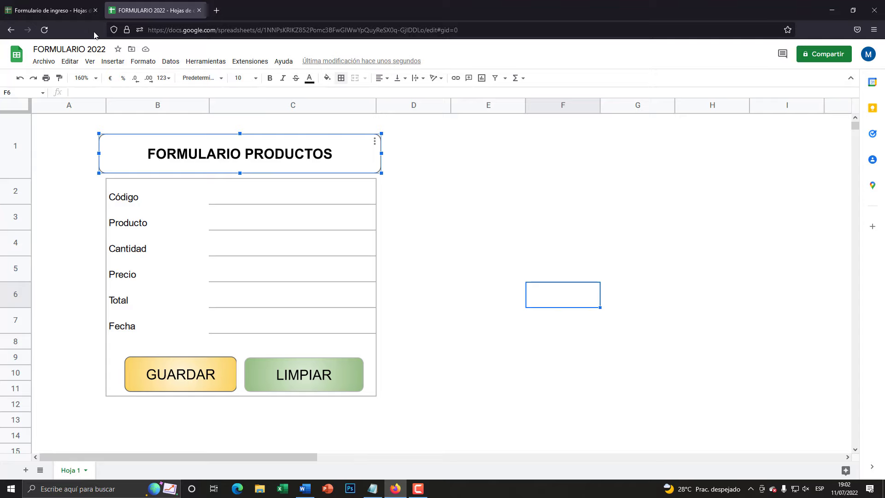
click(53, 10)
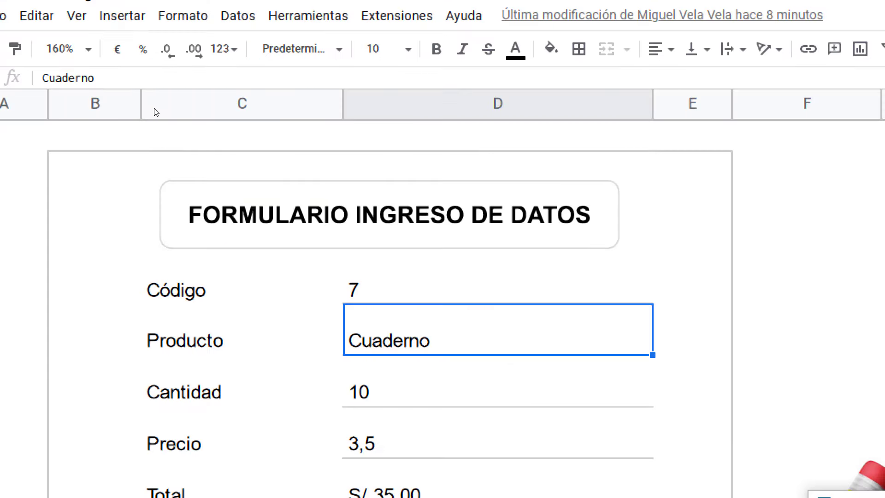
Step: Inspect columns C and B of the reference form, then go back to FORMULARIO 2022
click(130, 107)
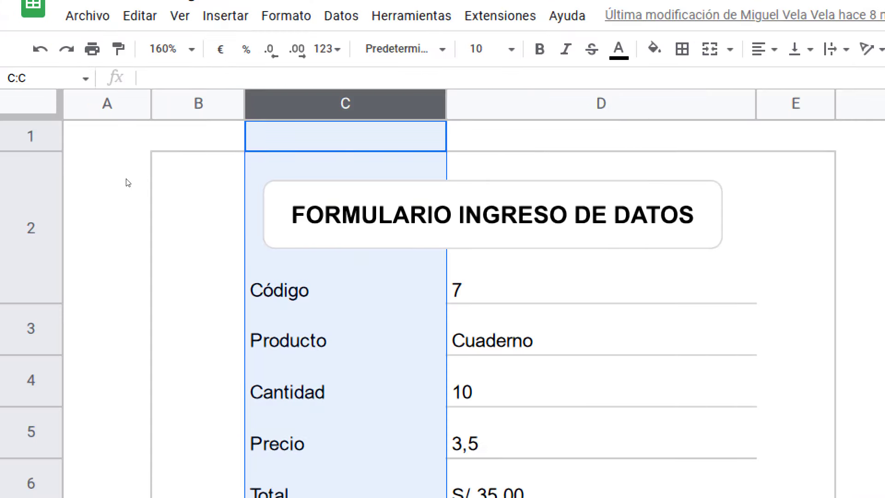
click(198, 104)
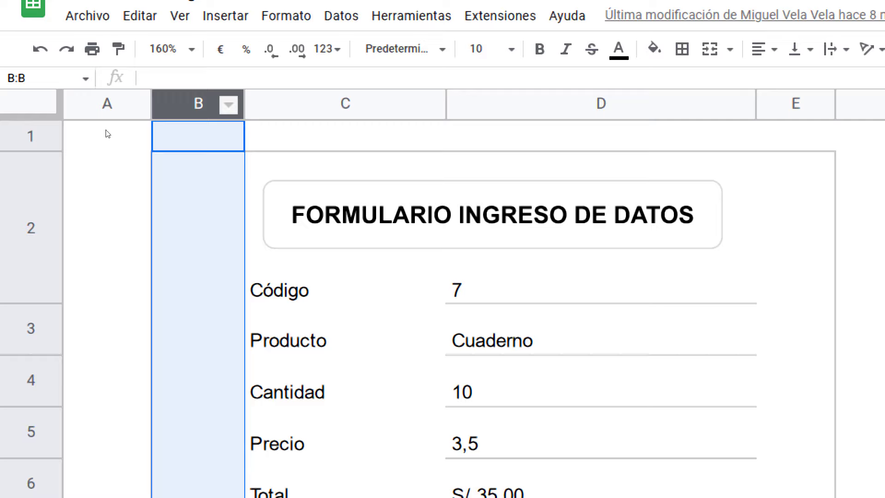
key(super+minus)
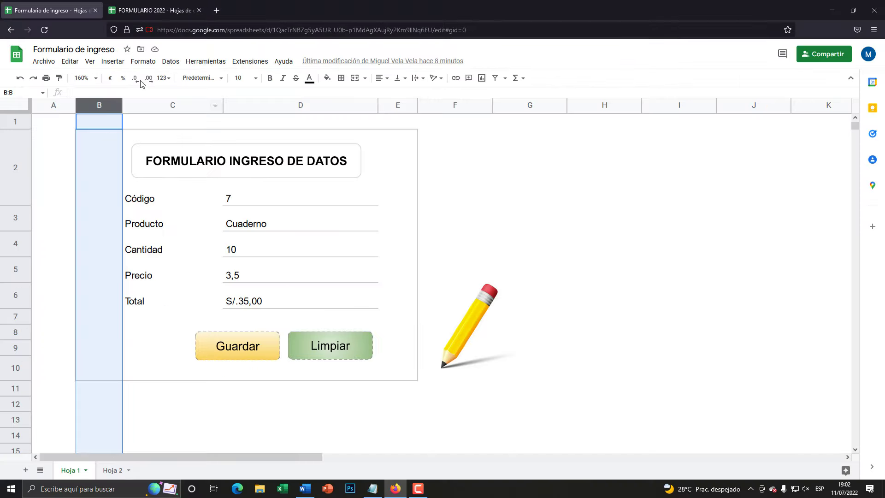
click(152, 10)
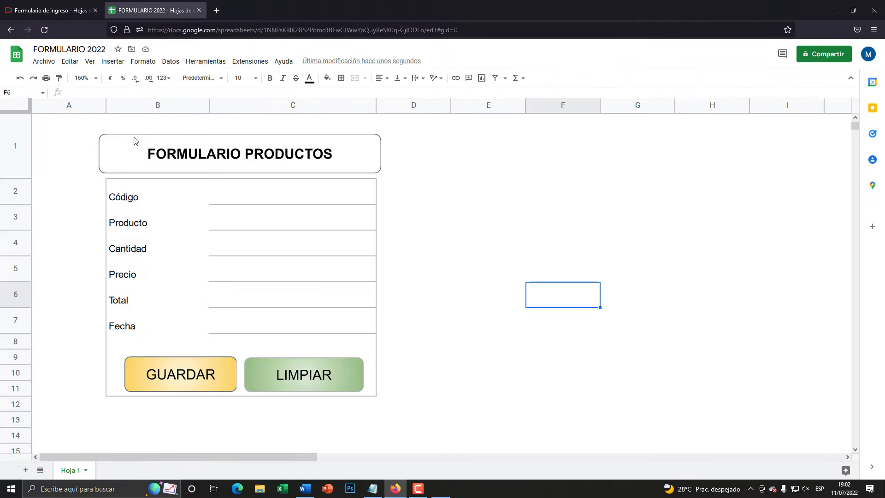
Step: Insert a blank column left of column B, then undo it
key(super+plus)
key(super+minus)
click(189, 111)
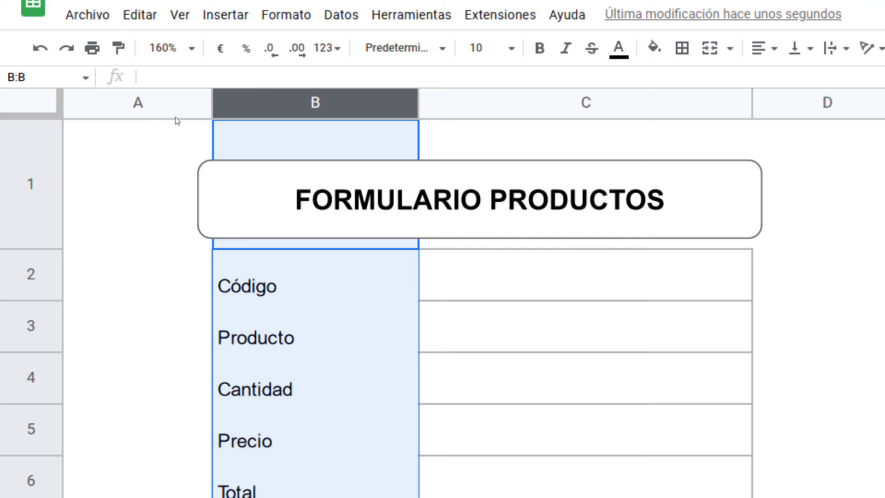
right_click(165, 106)
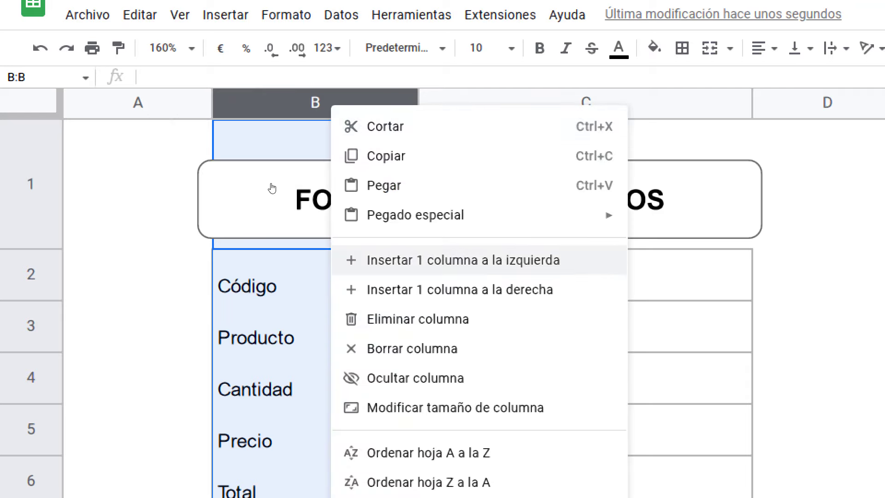
click(463, 260)
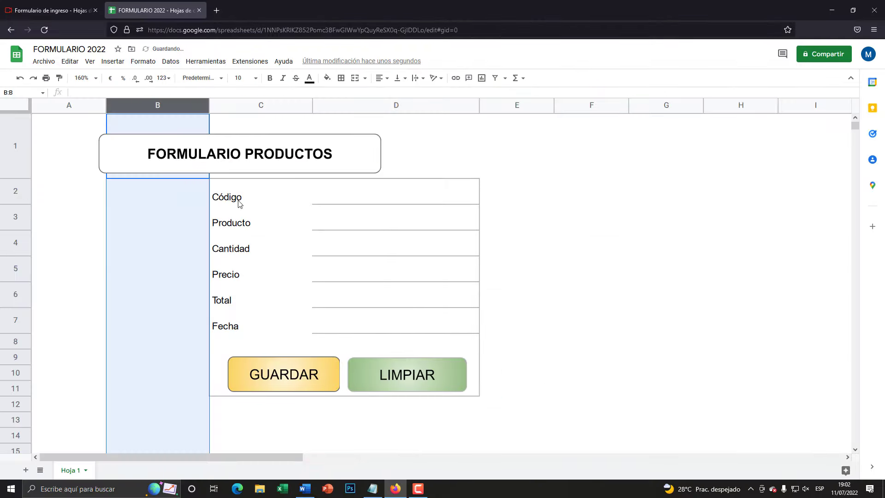
click(239, 198)
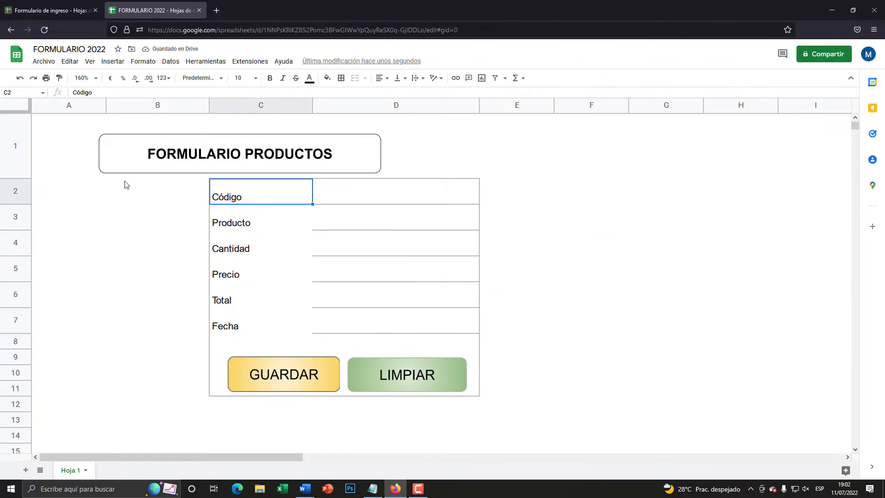
drag(129, 186, 455, 395)
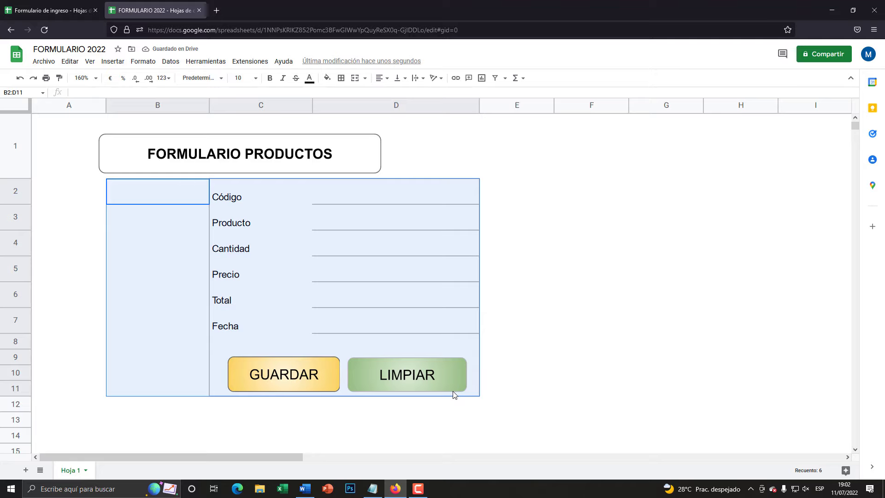
key(ctrl+z)
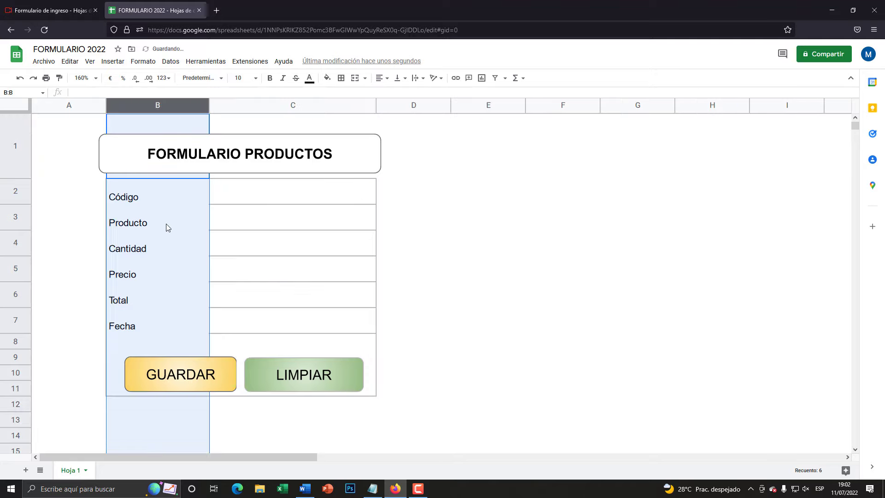
Step: Insert a blank column to the right of column B
click(166, 223)
click(155, 106)
right_click(153, 108)
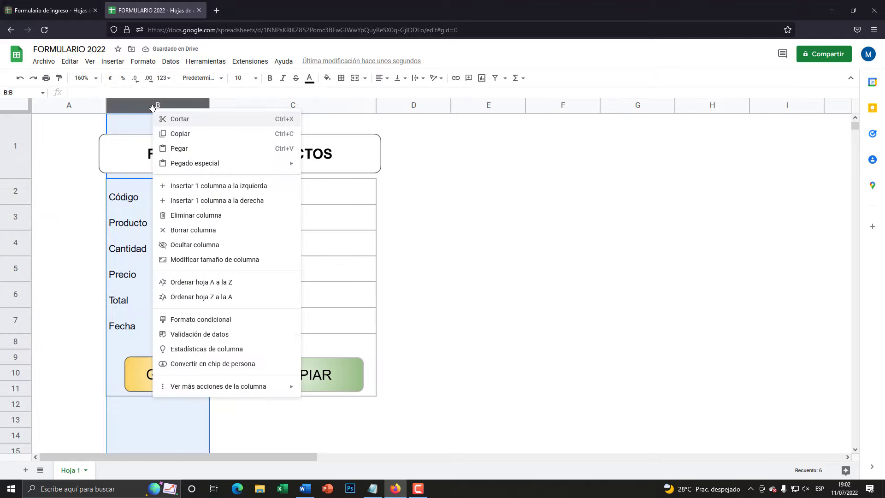
click(243, 203)
click(250, 213)
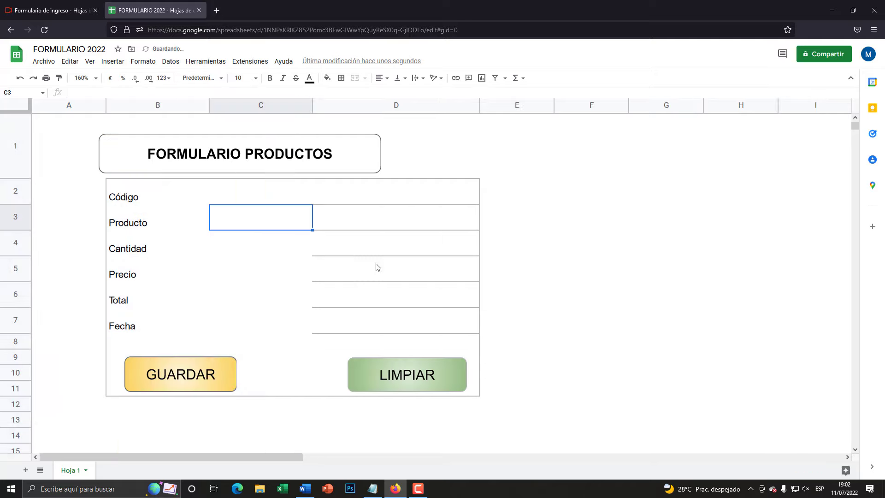
click(530, 246)
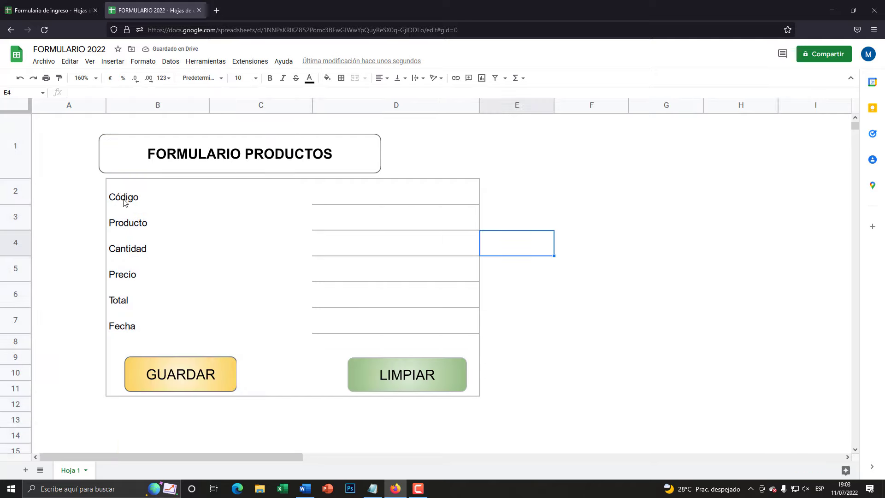
key(super+plus)
Step: Move the labels Código through Fecha from B2:B7 into C2:C7
drag(125, 201, 133, 320)
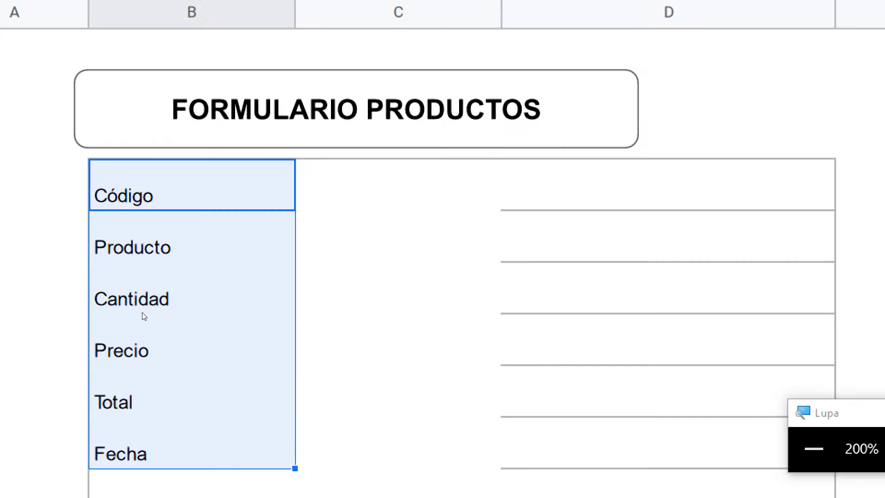
key(ctrl+c)
key(Right)
key(ctrl+v)
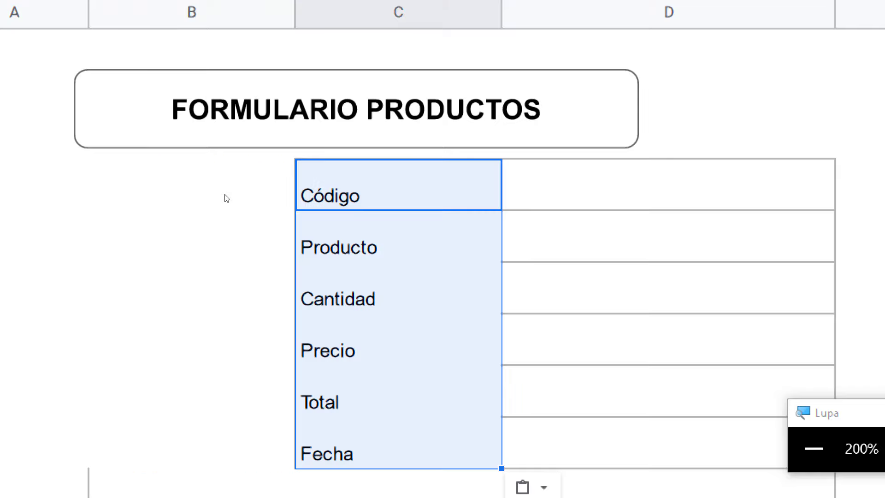
key(super+minus)
key(super+Escape)
click(144, 199)
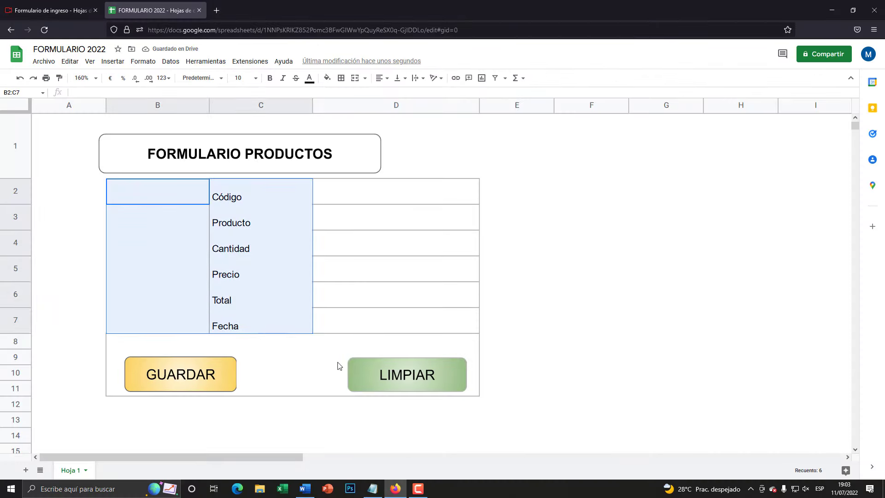
Step: Frame the form area B2:D11 with an outer border and narrow column B
drag(212, 220, 446, 388)
click(341, 78)
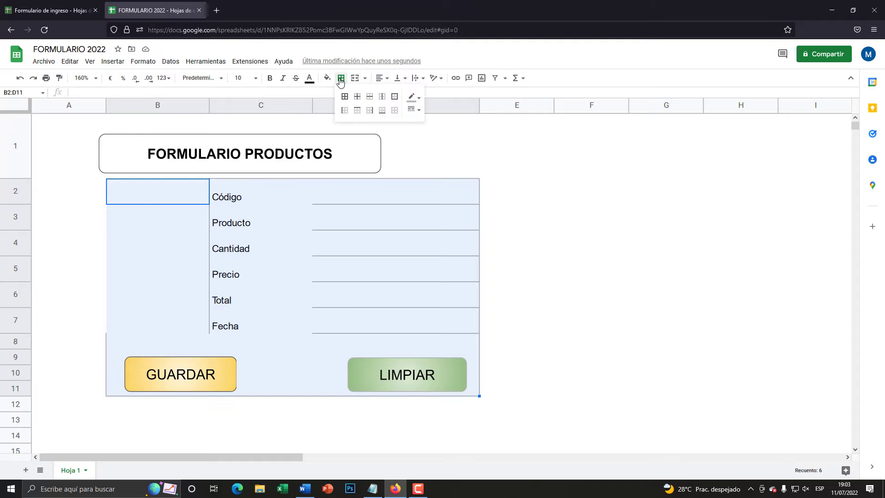
key(super+plus)
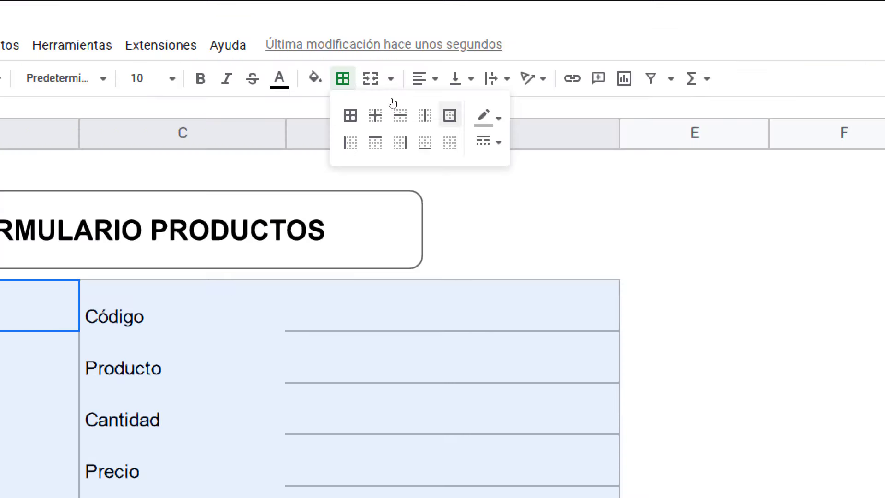
key(super+minus)
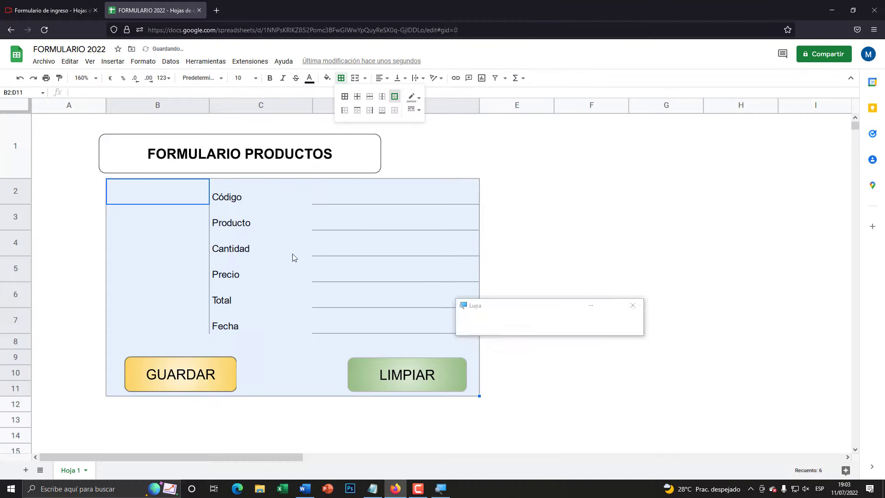
click(292, 259)
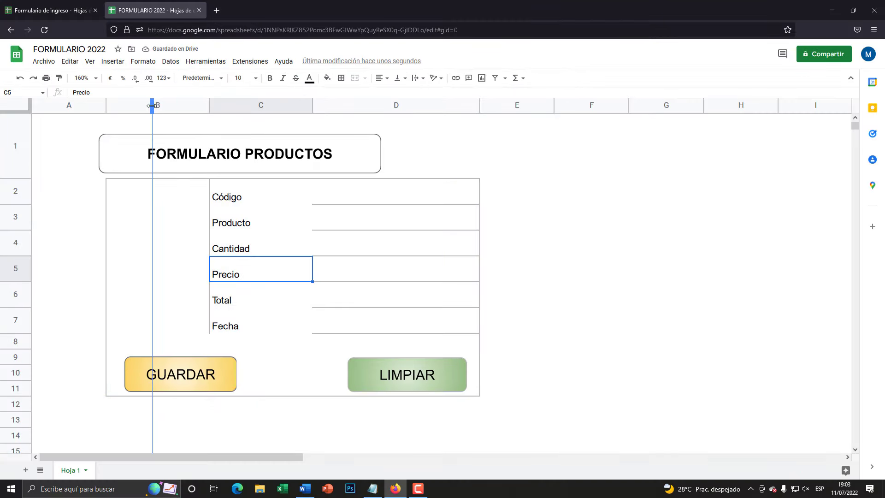
drag(212, 109, 136, 106)
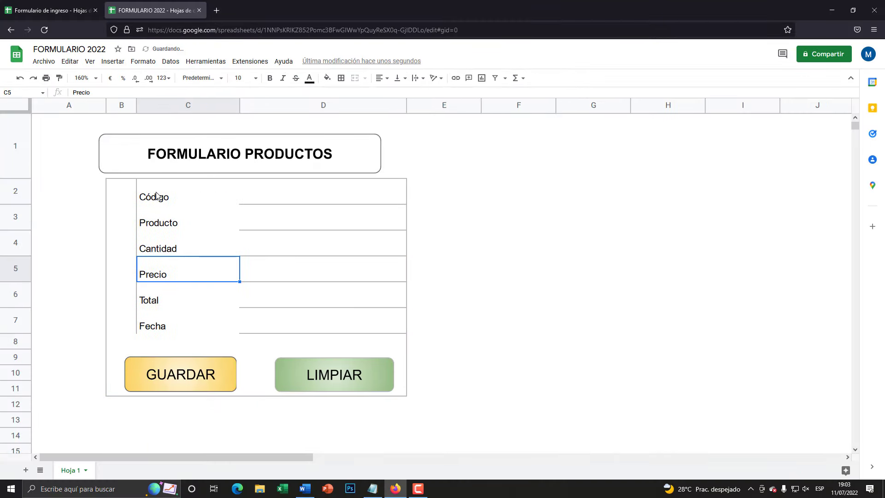
Step: Clear all borders from the label cells C2:C7, Código through Fecha
key(super+plus)
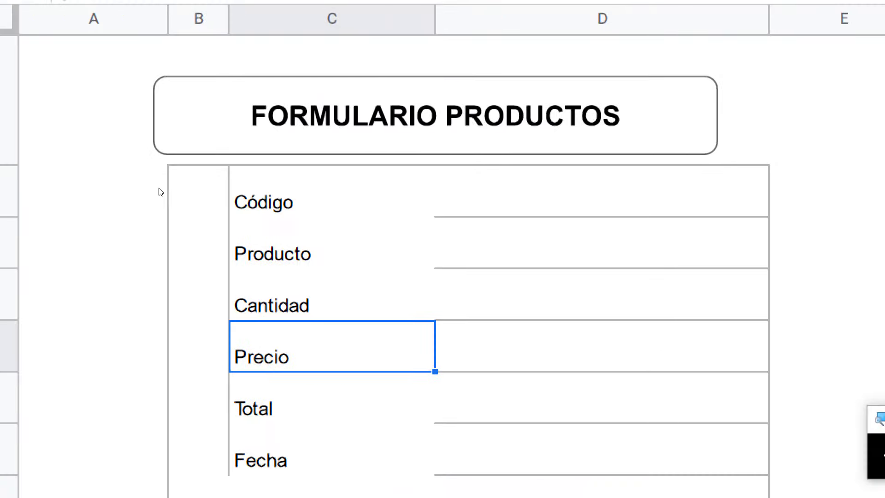
drag(156, 195, 106, 257)
drag(168, 301, 168, 322)
key(super+Escape)
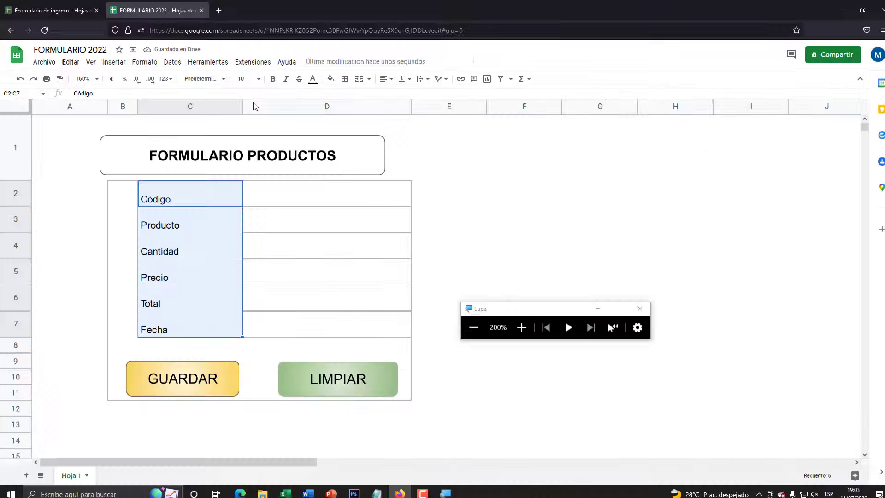
click(340, 80)
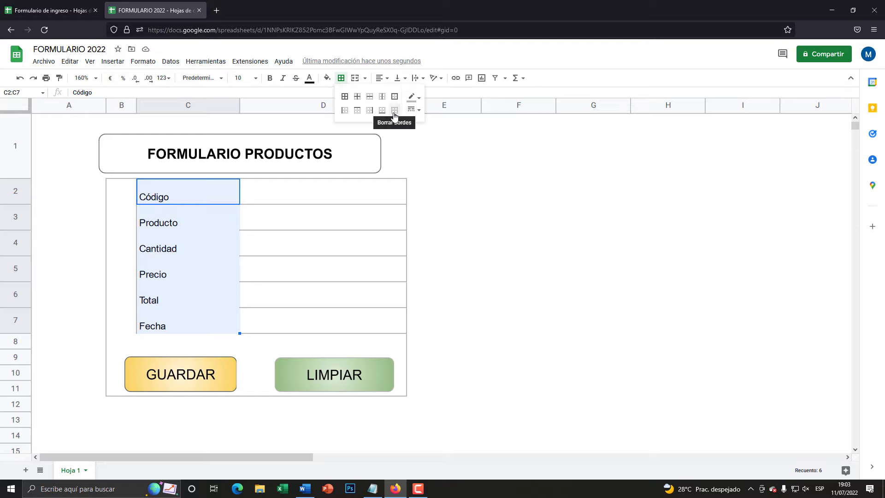
key(super+plus)
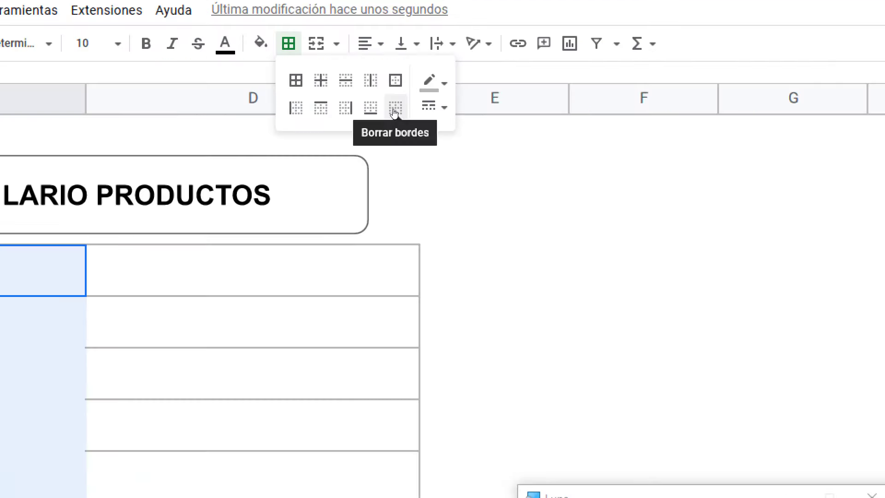
click(395, 113)
key(super+Escape)
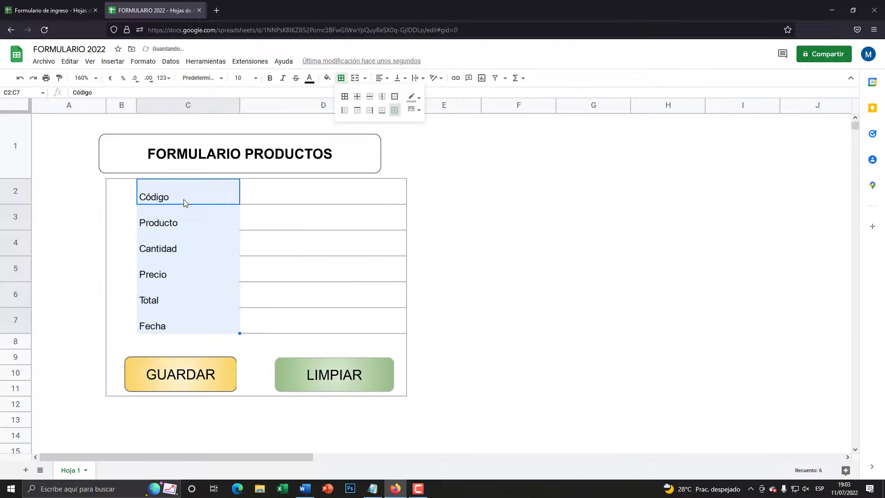
Step: Adjust the borders on the Código label cell, then deselect the form
click(190, 258)
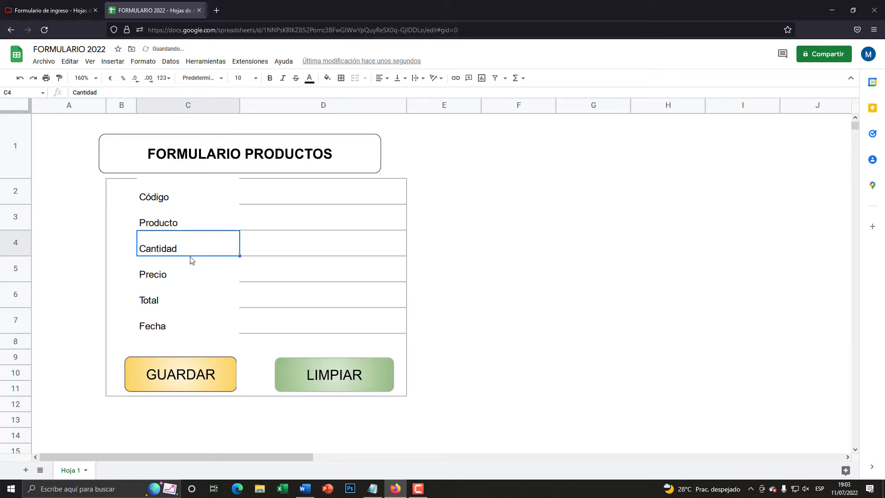
key(super+plus)
click(145, 190)
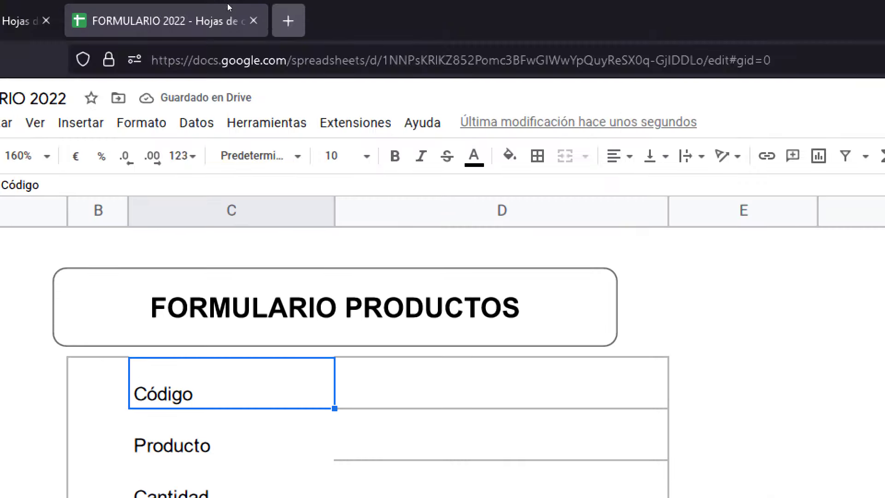
click(538, 155)
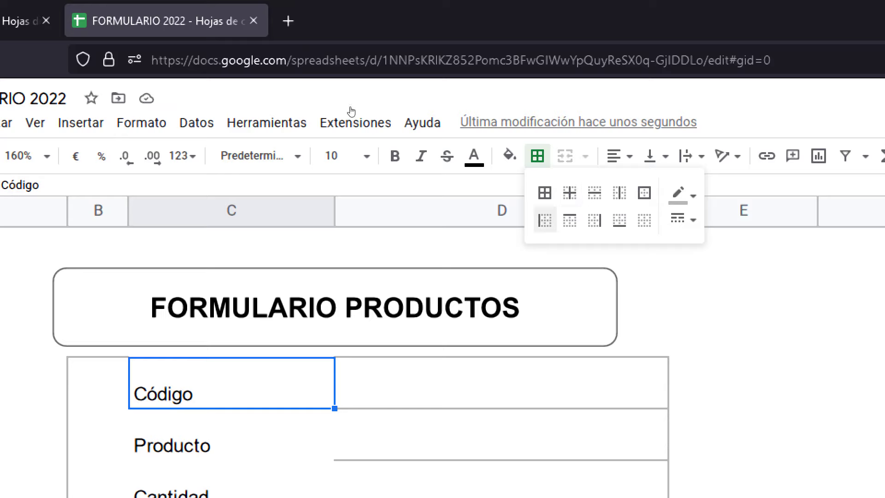
click(570, 220)
click(401, 226)
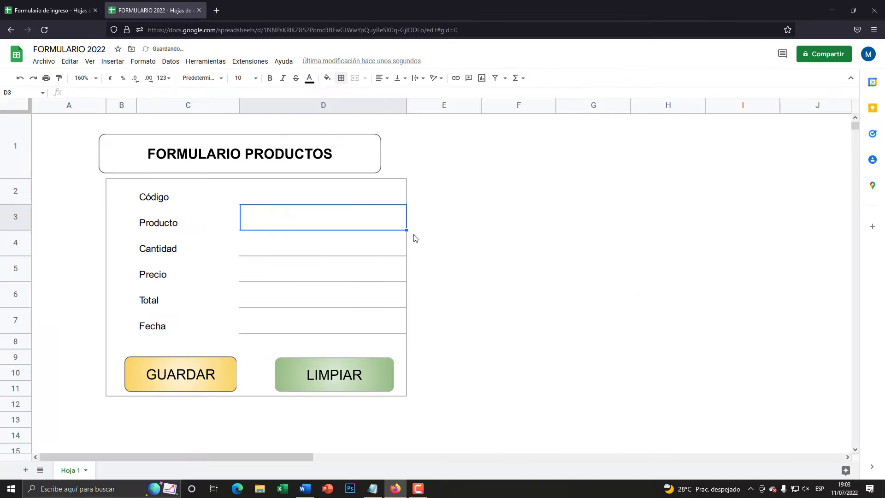
click(474, 237)
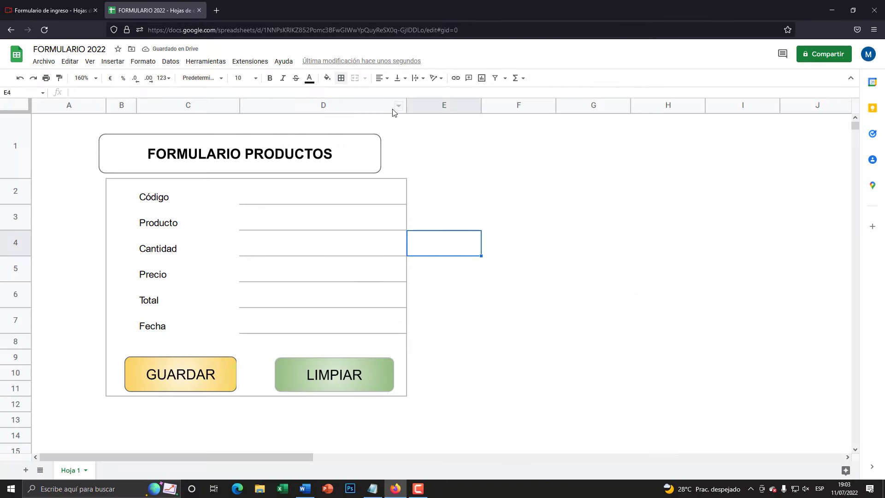
Step: Shift the FORMULARIO PRODUCTOS title right to centre it over the form
click(381, 109)
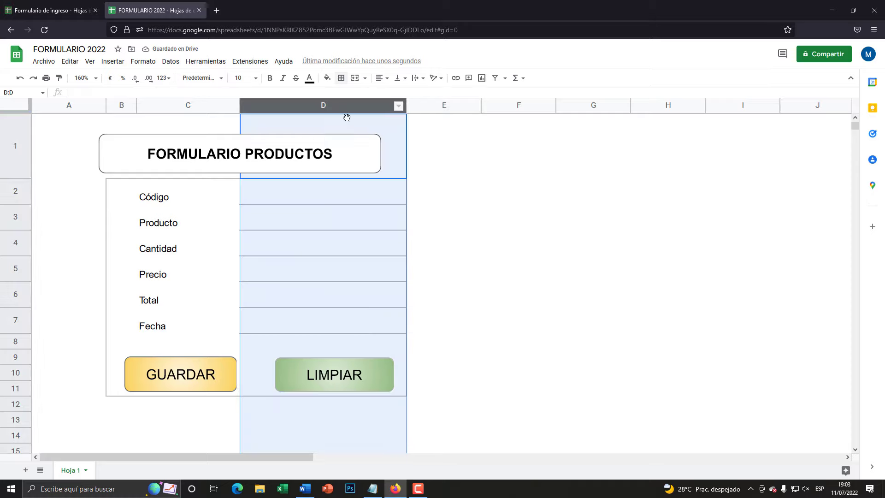
click(333, 215)
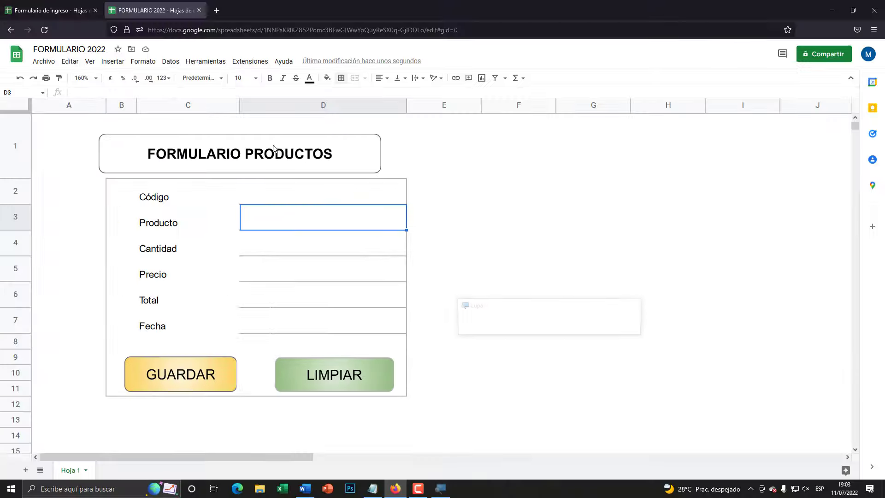
click(252, 138)
mouse_move(254, 138)
mouse_down()
mouse_move(278, 138)
mouse_move(269, 136)
mouse_up()
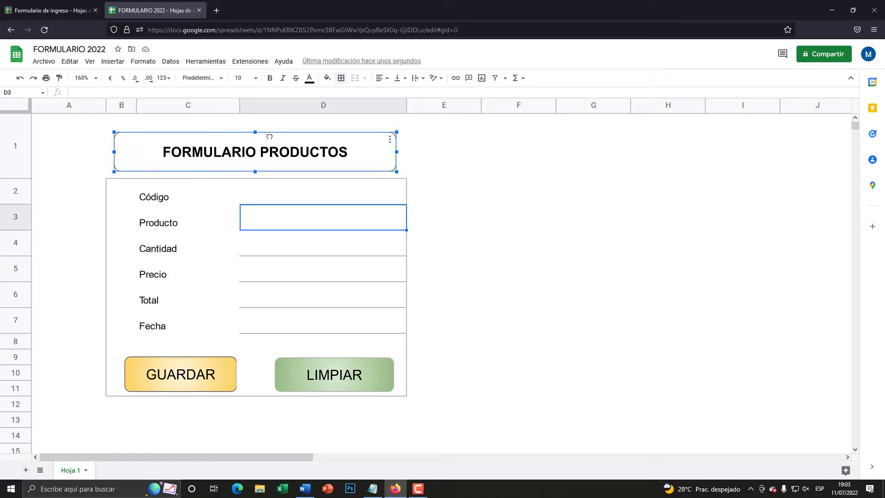
click(507, 272)
Step: Move GUARDAR to the right and LIMPIAR slightly left to centre the buttons
click(166, 369)
drag(164, 369, 187, 370)
click(316, 375)
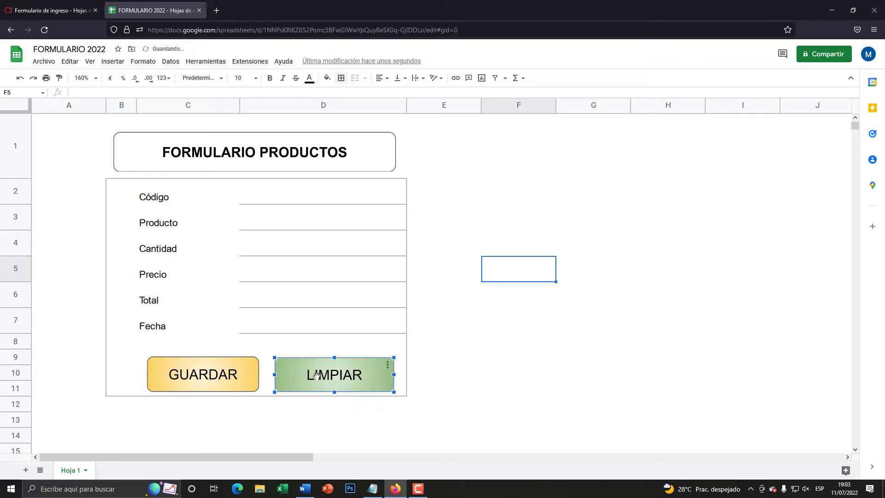
drag(316, 375, 313, 375)
click(451, 351)
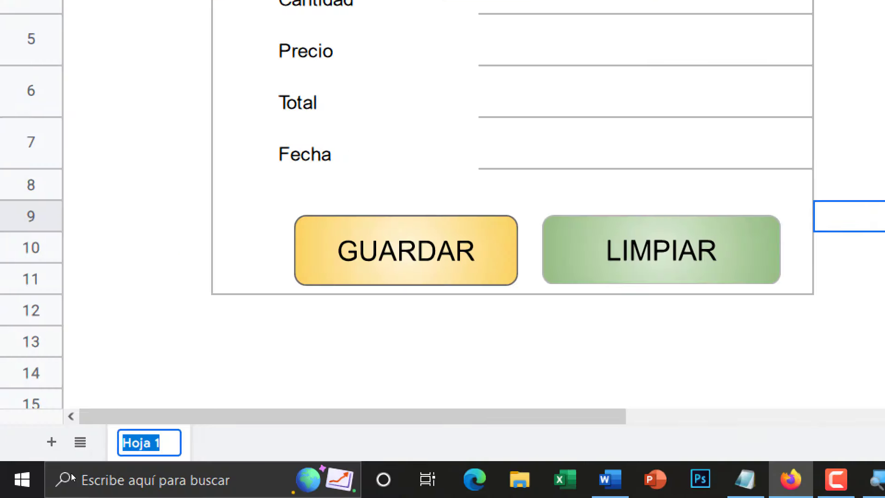
Step: Rename the first sheet Formulario and add a new sheet named DATOS
text(Form)
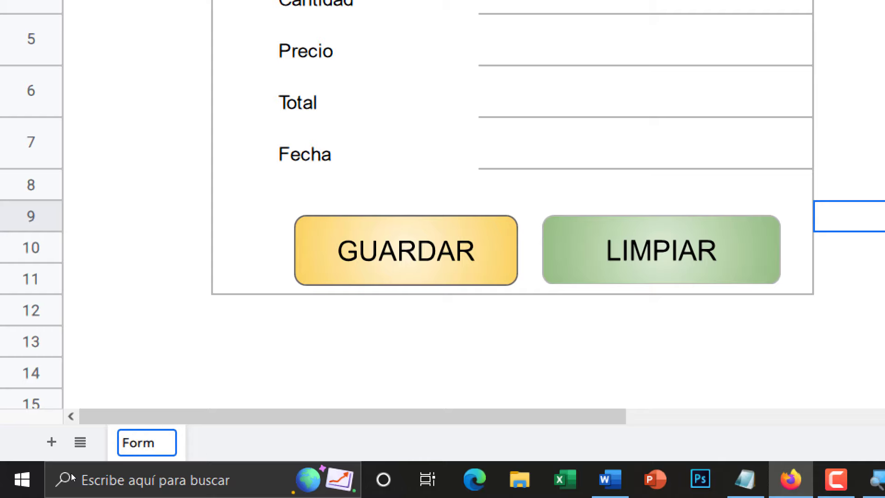
text(ulario)
key(Return)
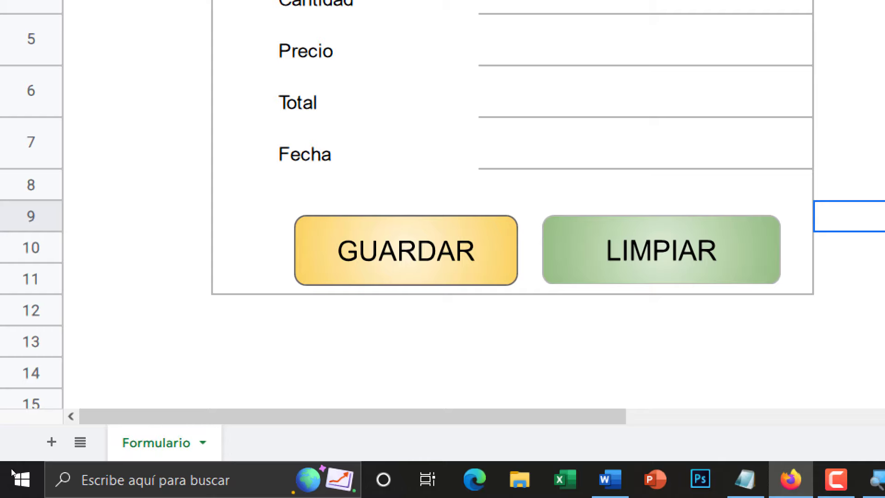
click(51, 442)
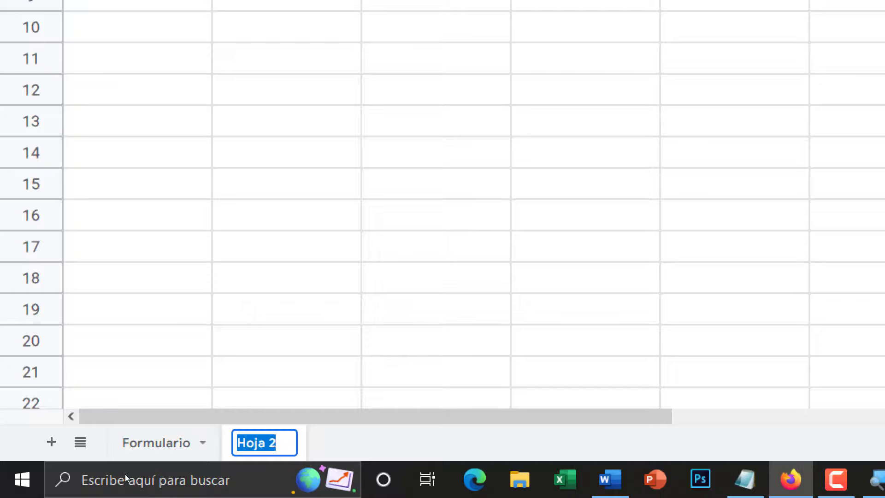
text(DATOS)
key(Return)
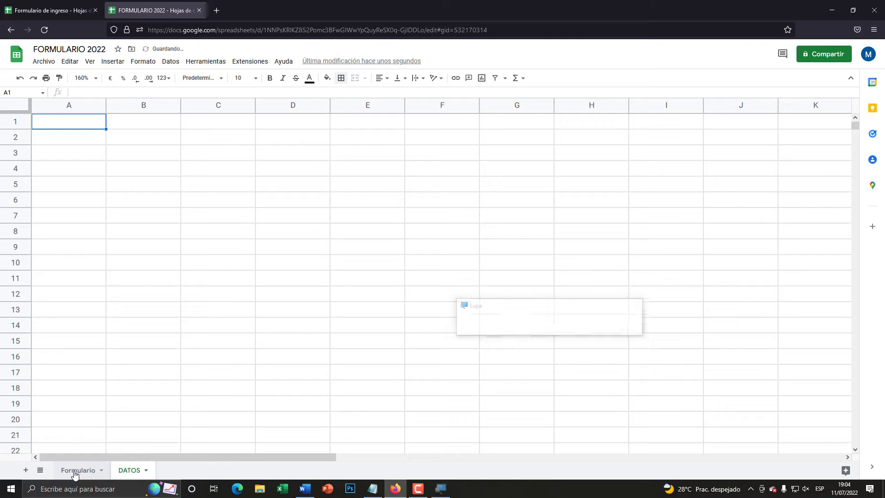
Step: Return to the Formulario sheet and click through the form's label cells
click(76, 470)
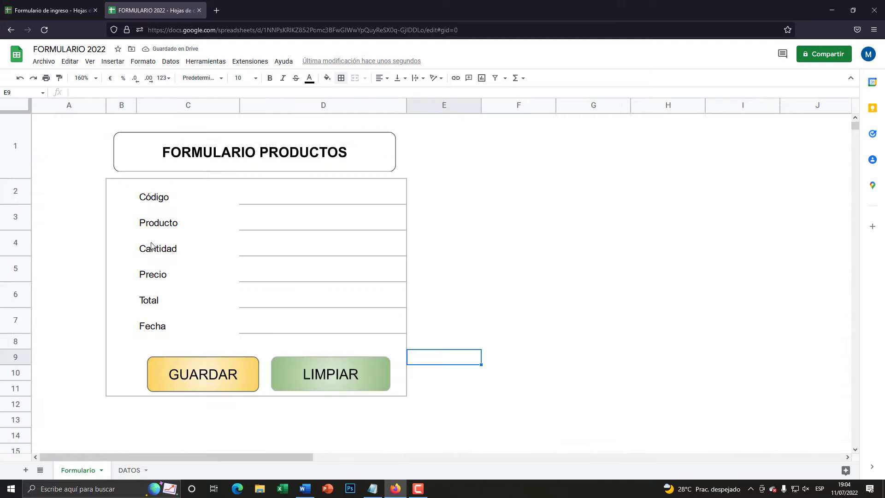
click(163, 201)
click(161, 220)
click(159, 254)
click(157, 276)
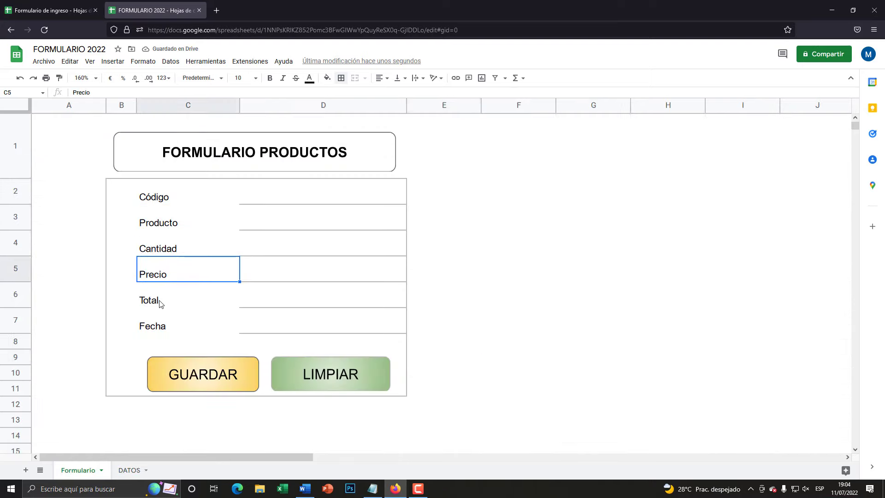
click(160, 302)
click(157, 325)
click(163, 217)
Step: On DATOS, enter the headers Datos, Producto and Precio in A1:C1
click(128, 470)
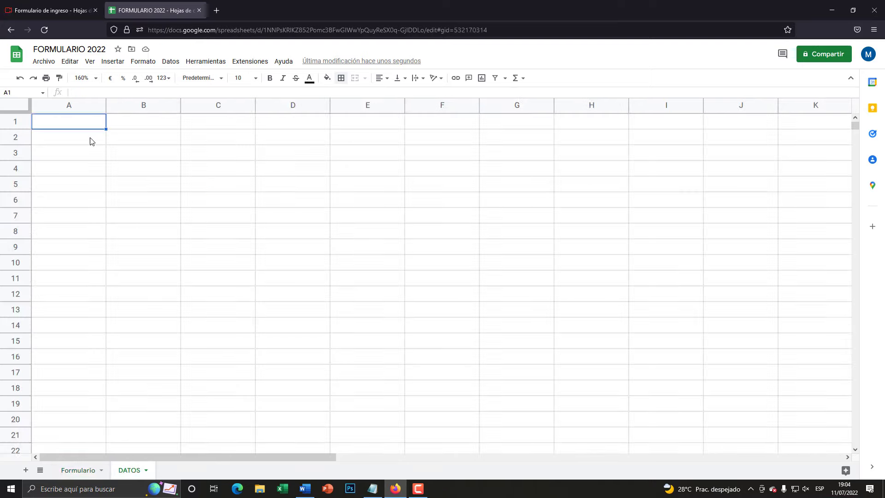
click(84, 126)
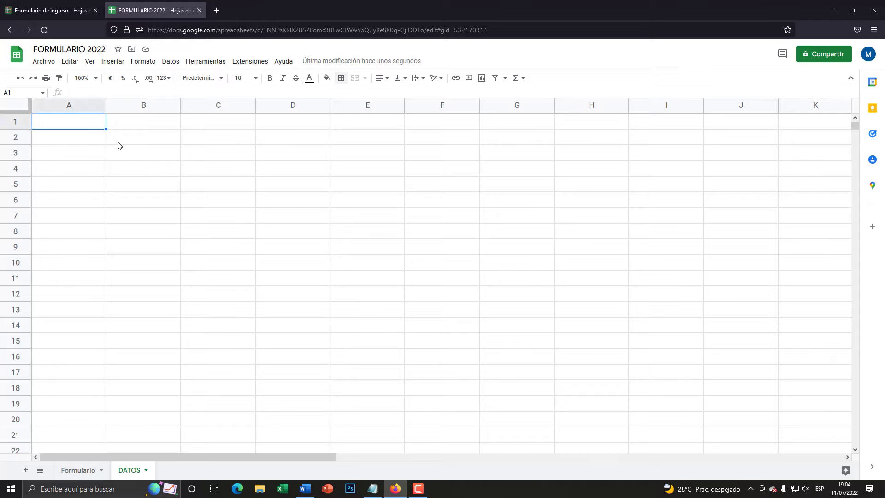
click(118, 145)
click(78, 124)
text(Datos)
key(Tab)
text(Pro)
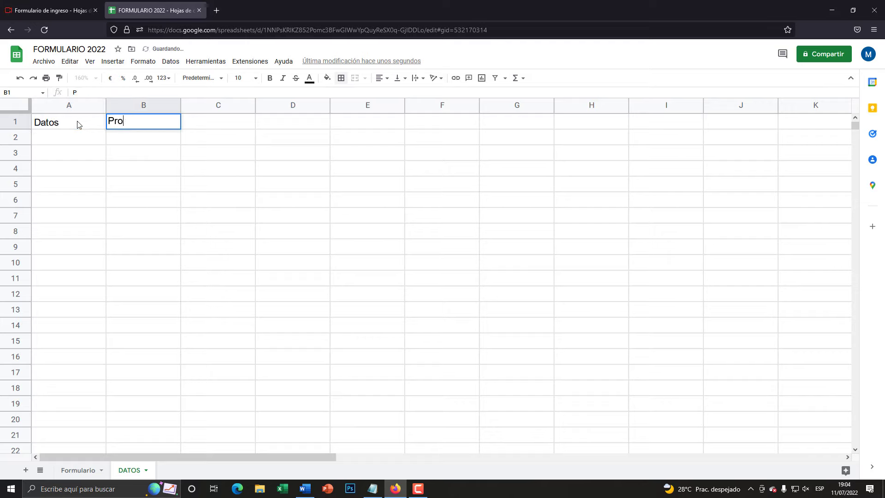
text(ducto)
key(Tab)
text(Precio)
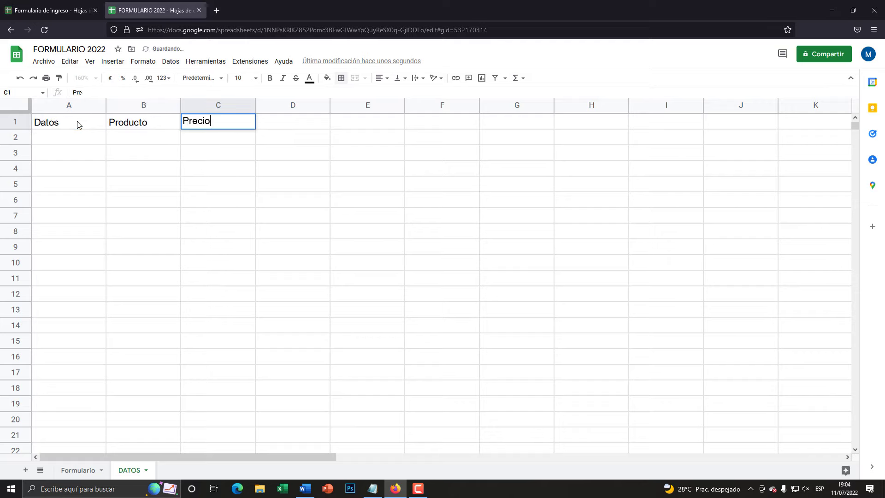
key(Tab)
Step: Continue the headers with Cantidad, Total and Fecha in D1:F1
text(Cantidad)
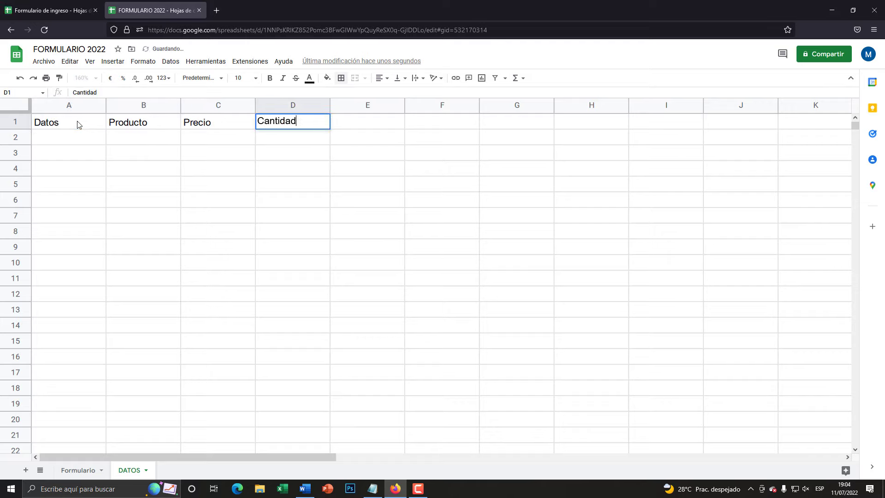
key(Tab)
text(Total)
key(Tab)
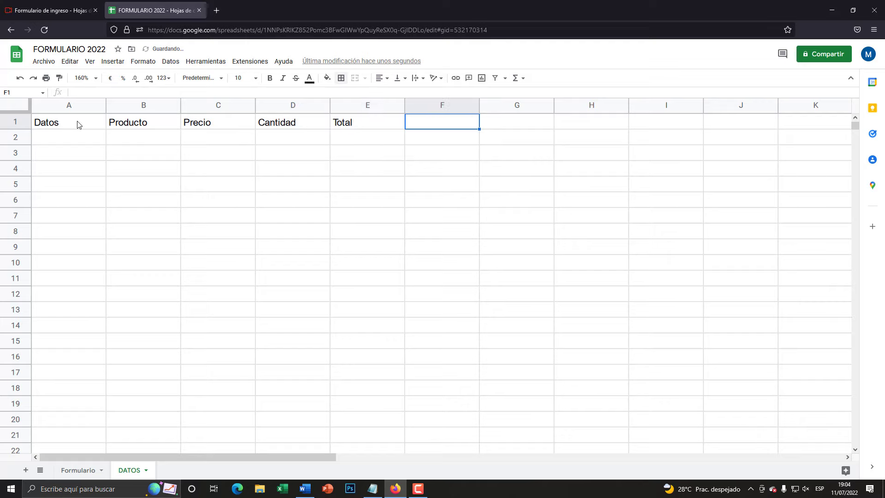
text(Fec ha)
key(Return)
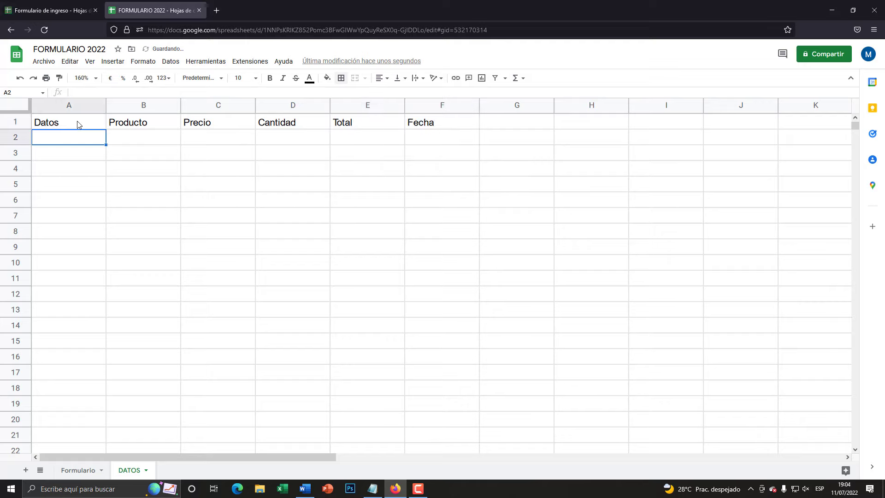
Step: Apply borders to every cell of the table range A1:F2
drag(86, 125, 454, 136)
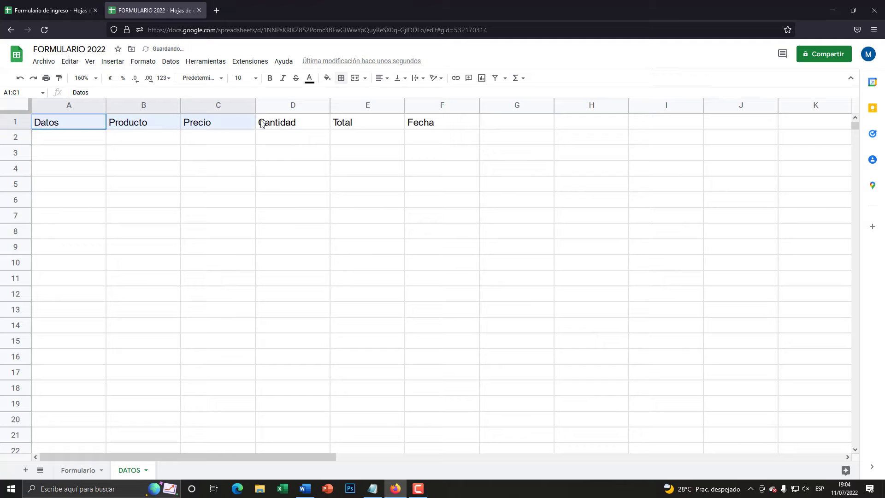
click(341, 77)
click(345, 97)
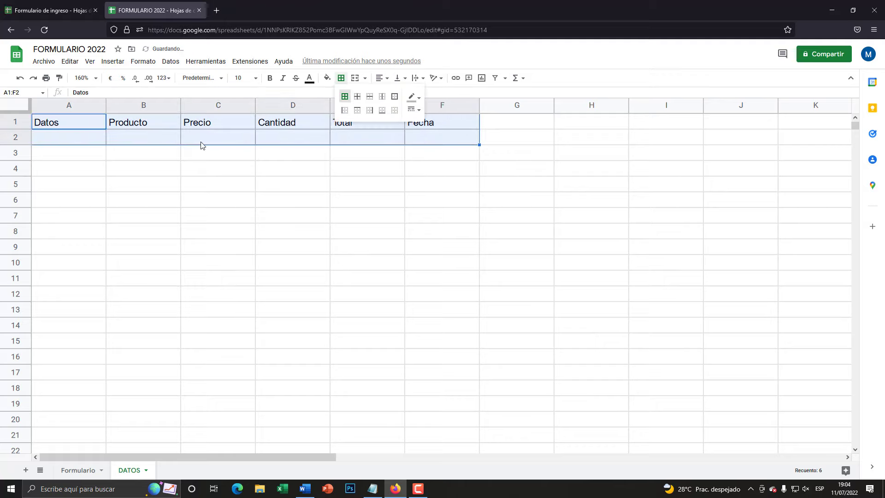
click(141, 63)
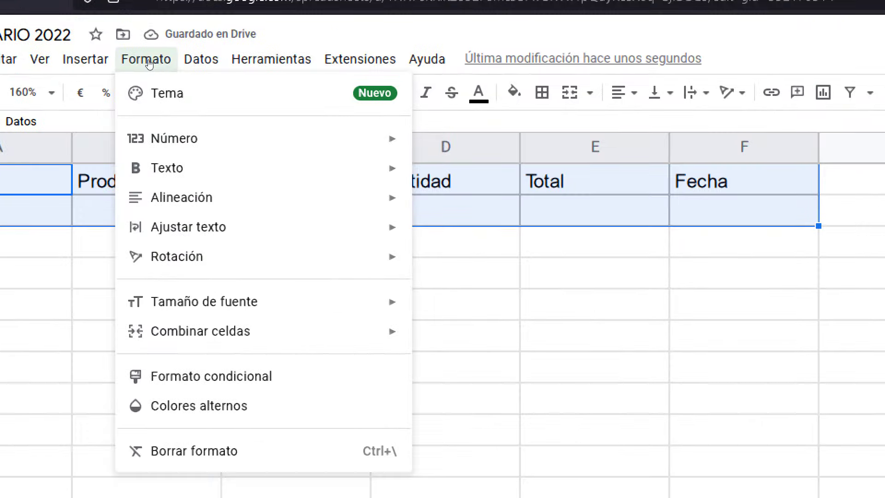
Step: Apply alternating colours to A1:F2 using the green header style, then close the panel
key(Down)
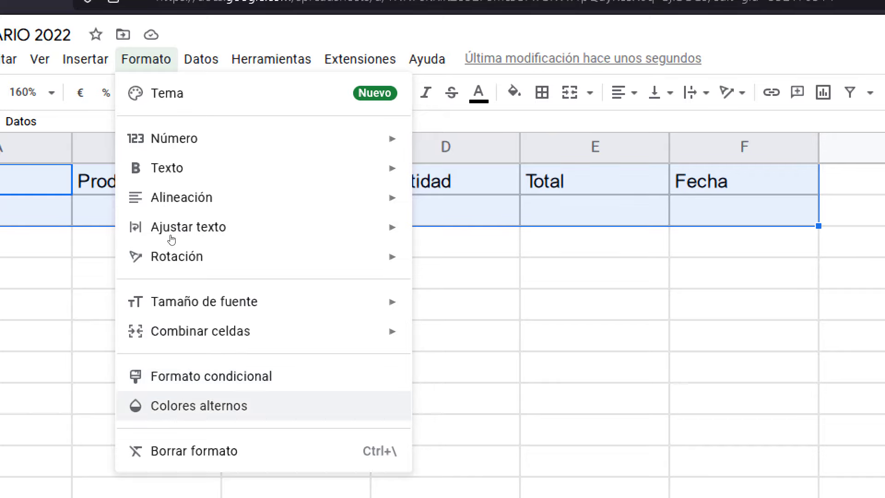
key(Return)
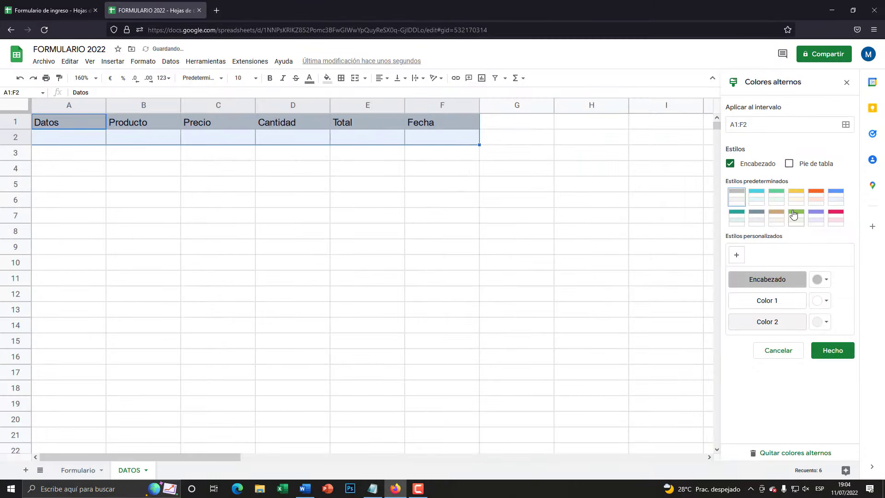
click(782, 202)
key(super+plus)
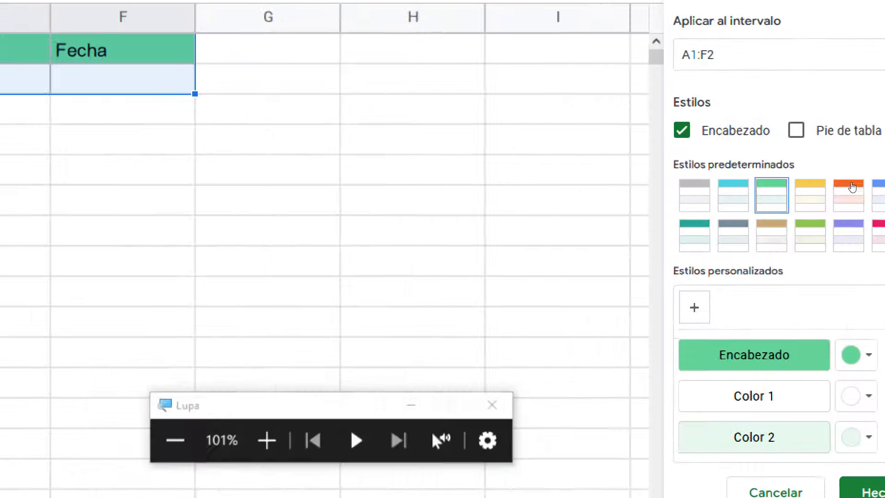
click(837, 198)
click(747, 205)
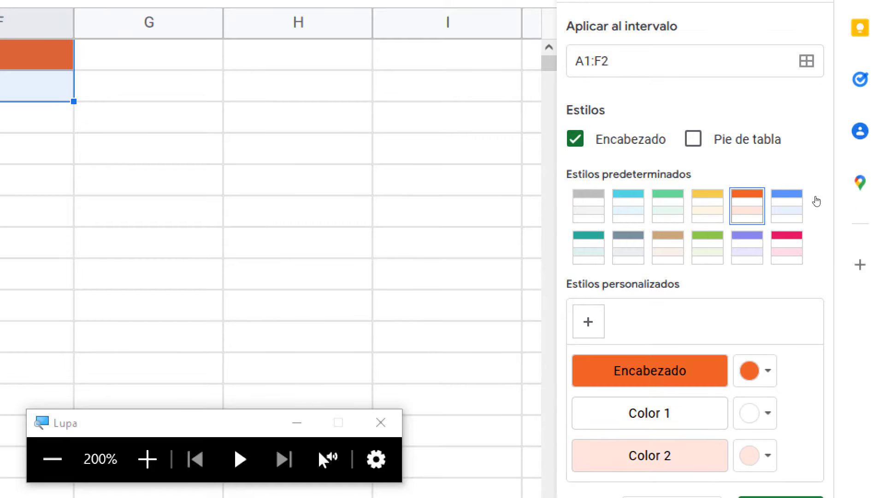
key(super+Escape)
click(796, 197)
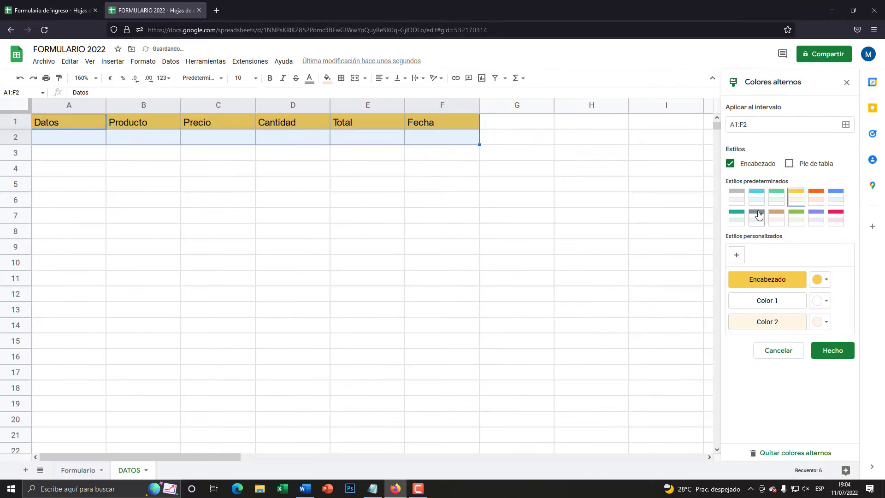
click(796, 217)
click(478, 206)
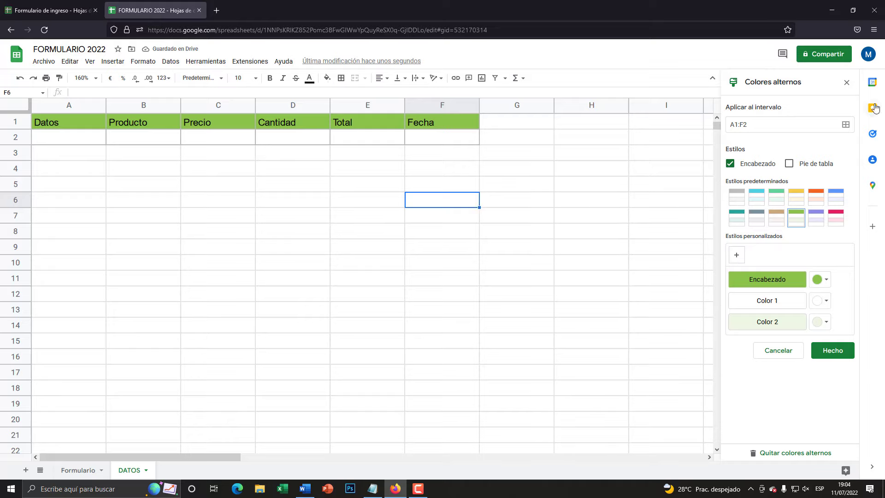
click(847, 83)
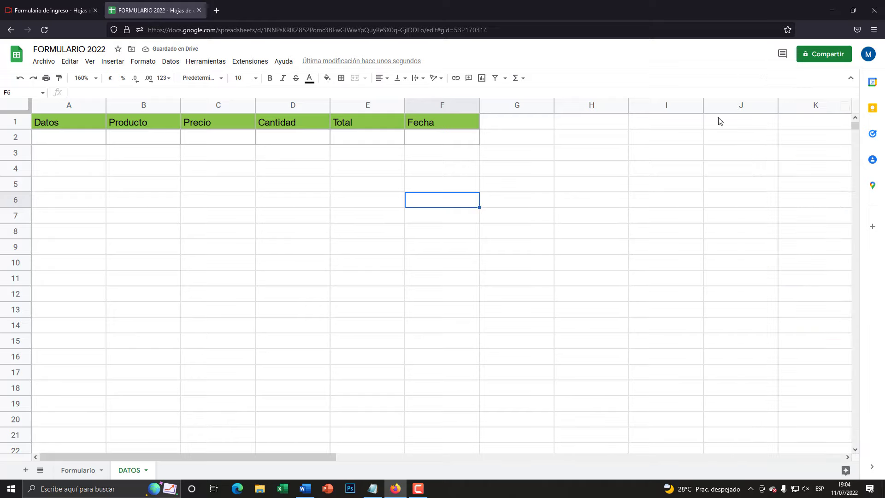
Step: Change the DATOS header in A1 from Datos to Código
click(76, 470)
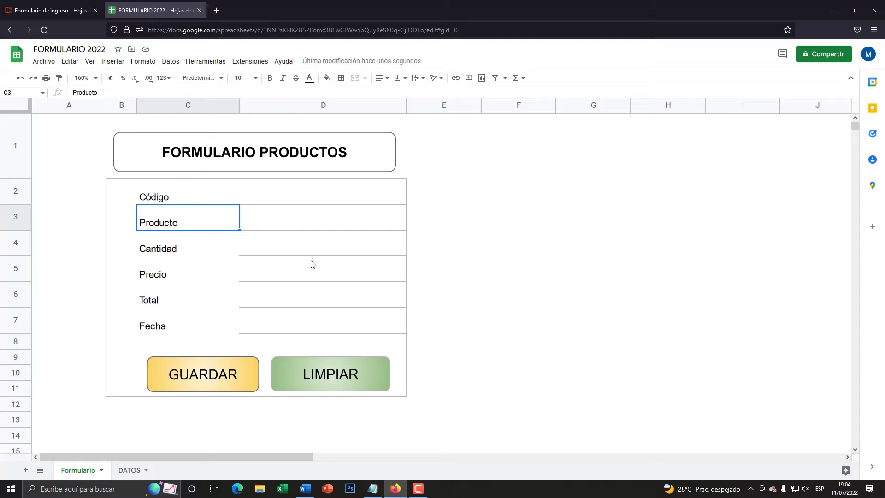
click(343, 226)
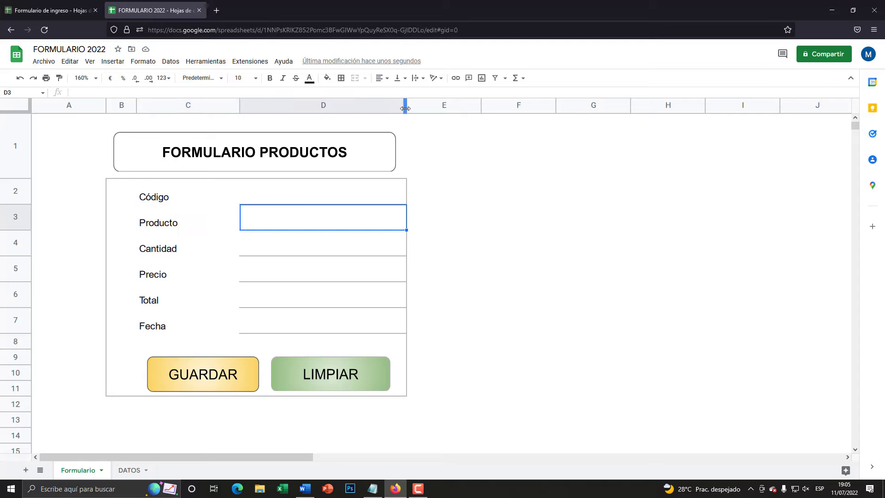
click(129, 470)
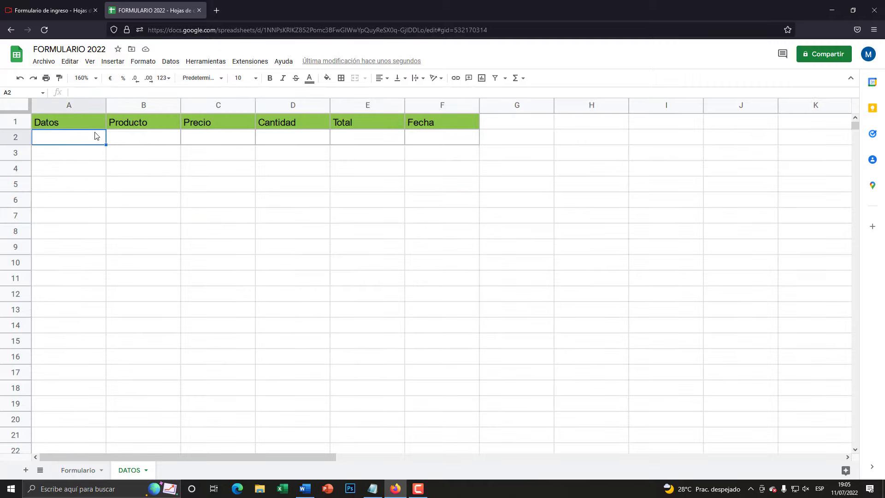
click(65, 122)
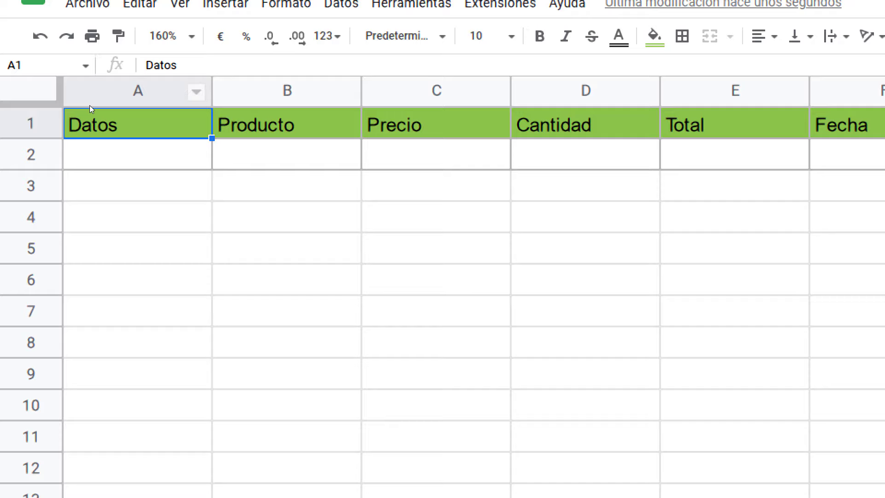
text(Código)
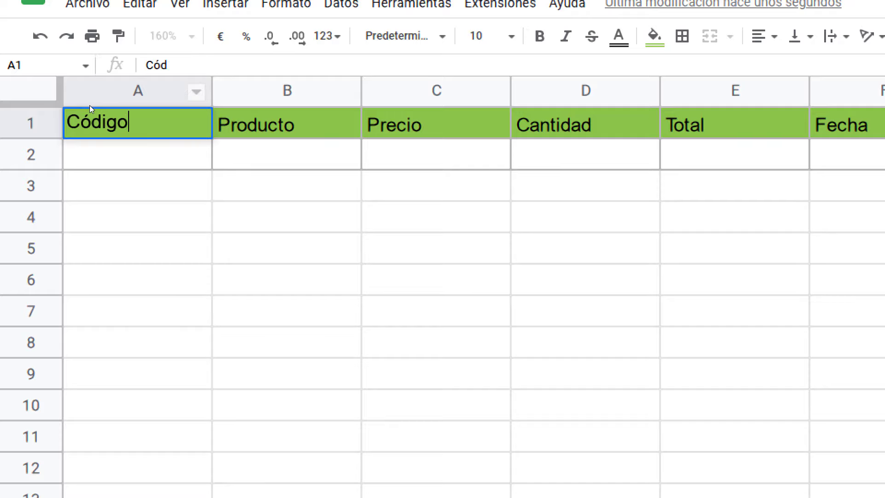
key(Return)
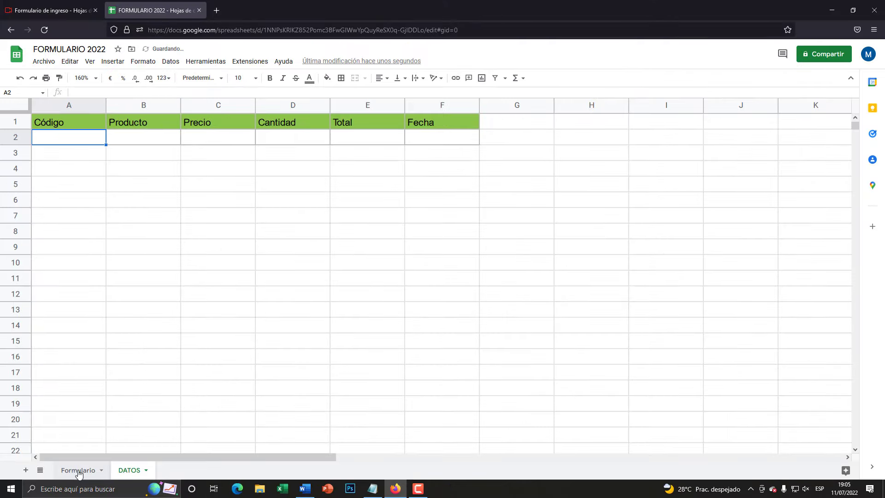
Step: Back on Formulario, click through the entry cells D2–D7
click(78, 470)
click(295, 244)
click(287, 272)
click(279, 335)
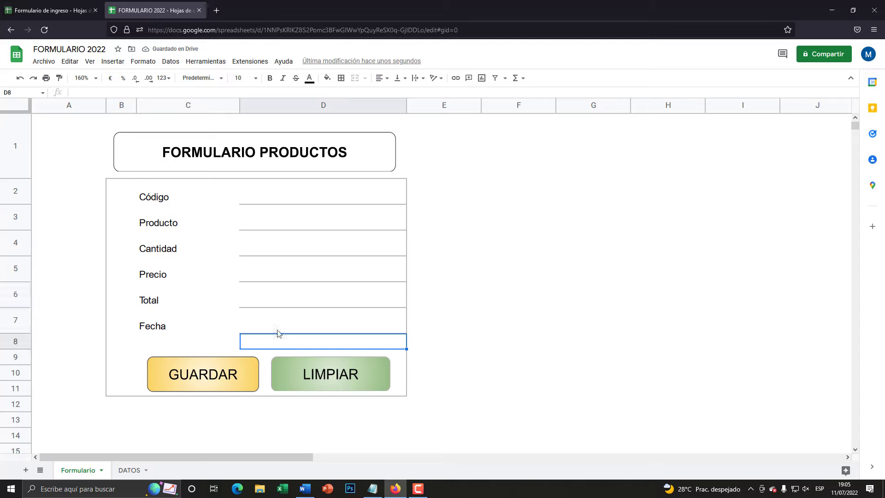
click(278, 323)
click(268, 221)
click(264, 196)
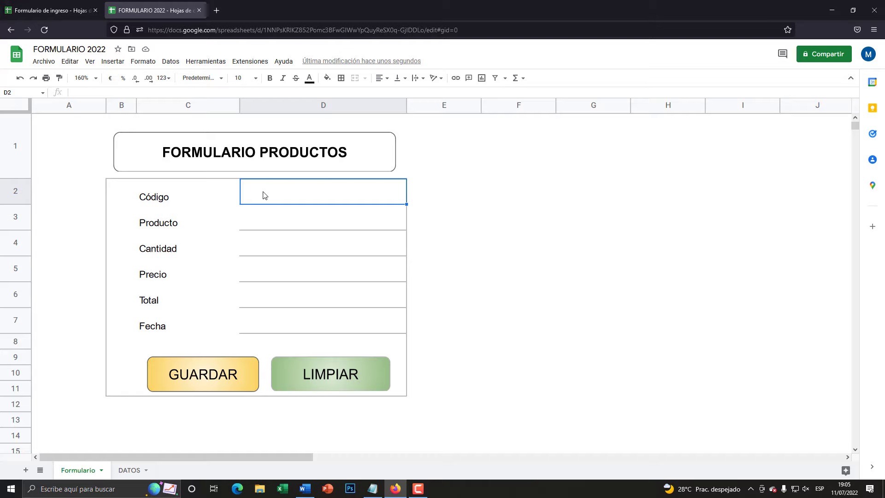
Step: Check DATOS again, then return to Formulario and step through D2–D7, ending on D2
click(135, 471)
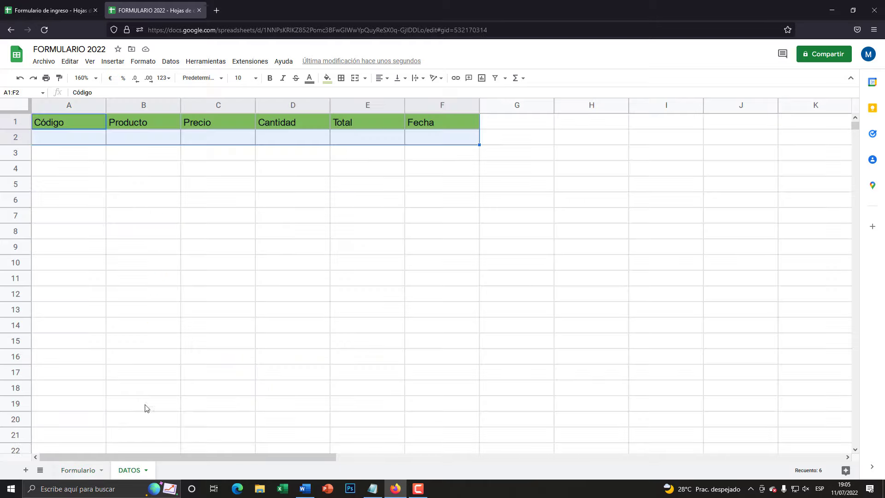
click(76, 470)
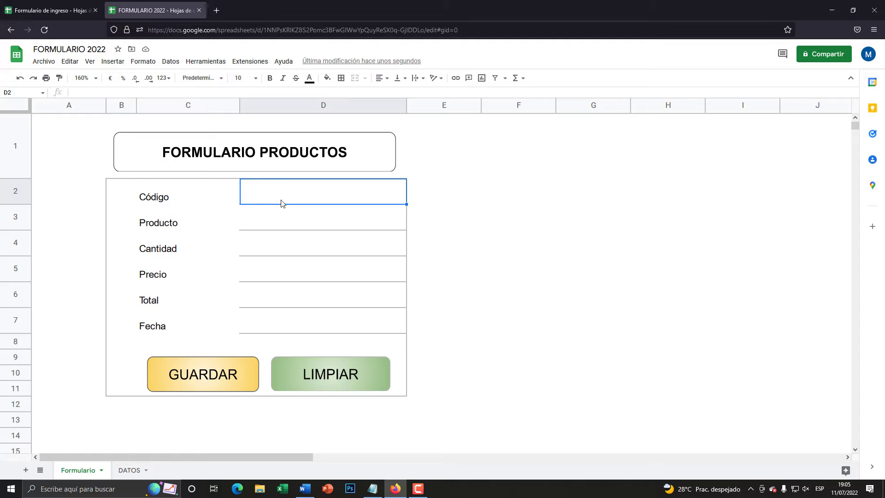
click(292, 219)
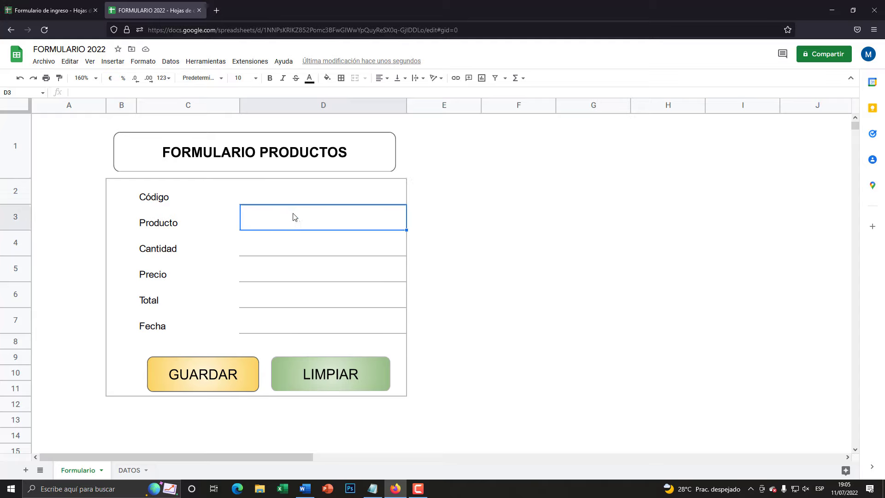
click(295, 183)
click(255, 256)
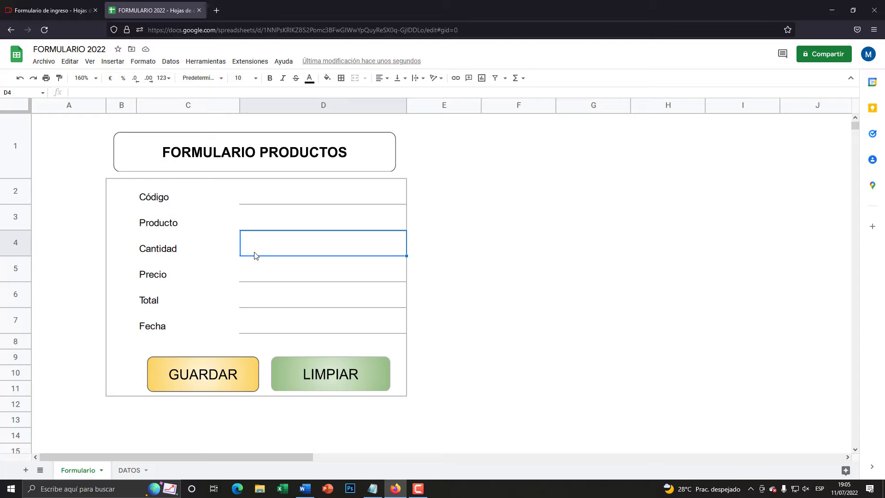
click(251, 270)
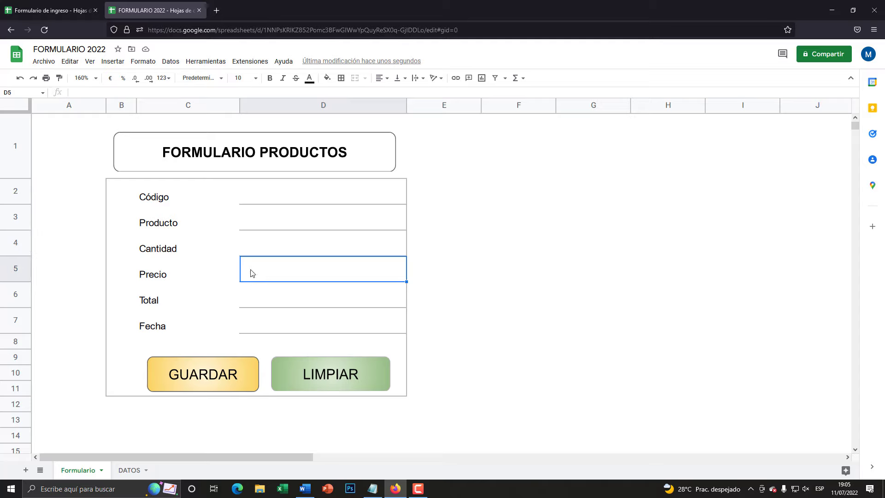
click(259, 300)
click(271, 314)
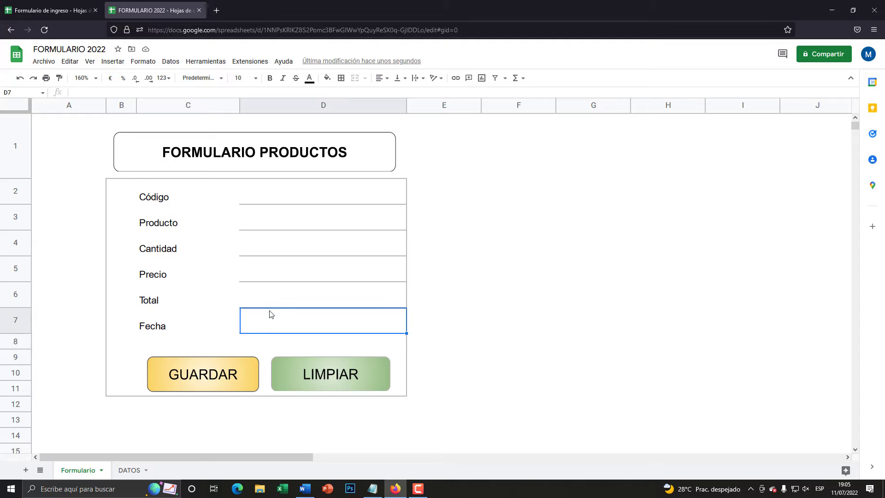
click(246, 199)
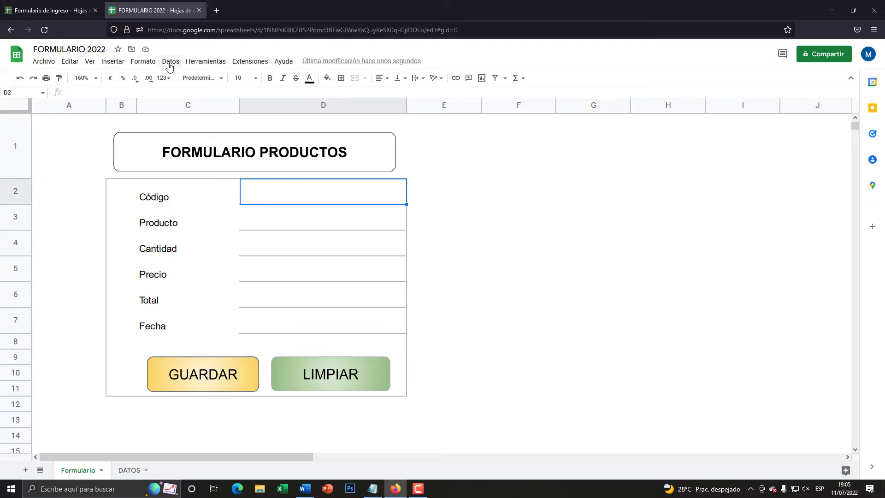
Step: Open the data validation panel for the Código cell D2
key(super+plus)
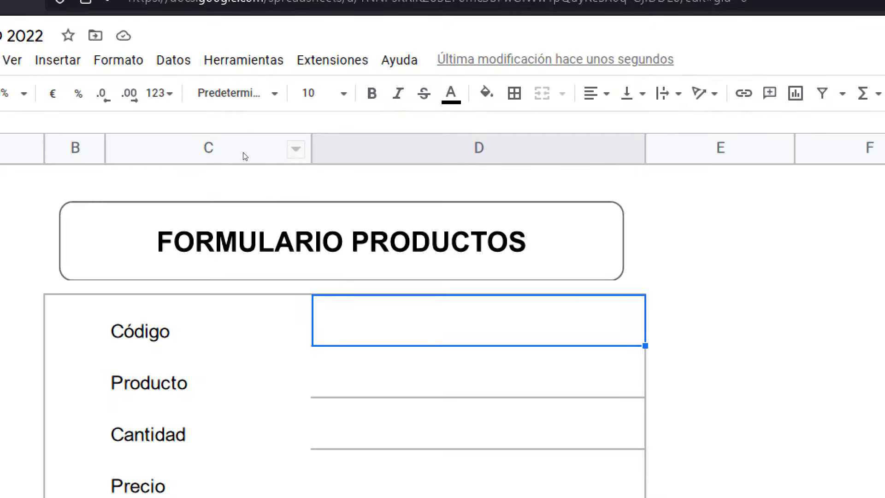
click(174, 60)
key(super+Escape)
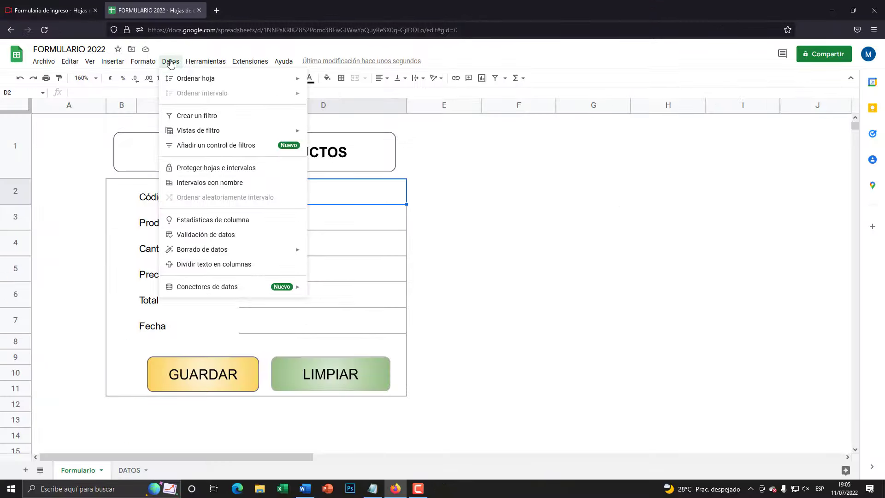
key(super+plus)
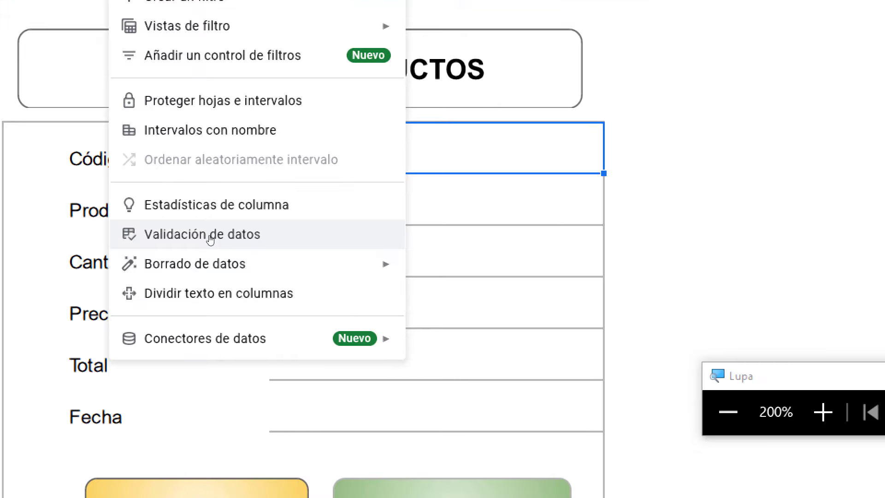
click(210, 239)
key(super+Escape)
drag(492, 180, 363, 137)
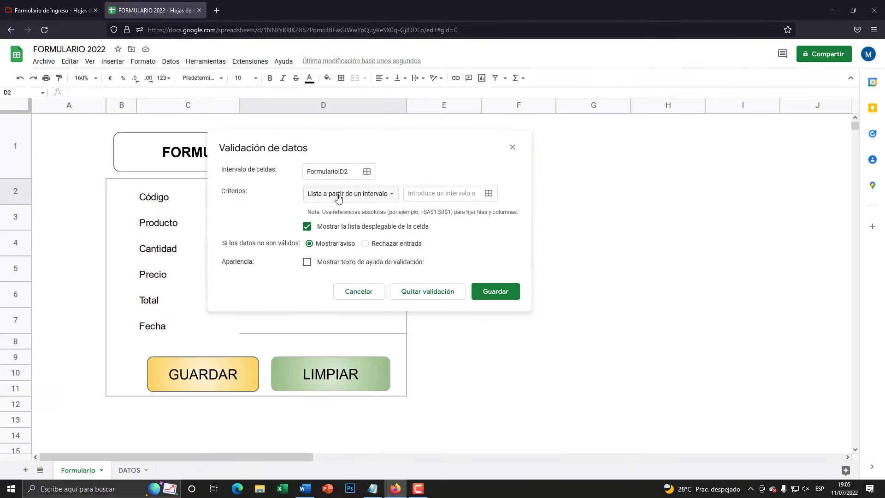
Step: Set the rule to numbers greater than 0 and reject invalid entries
key(super+plus)
click(341, 197)
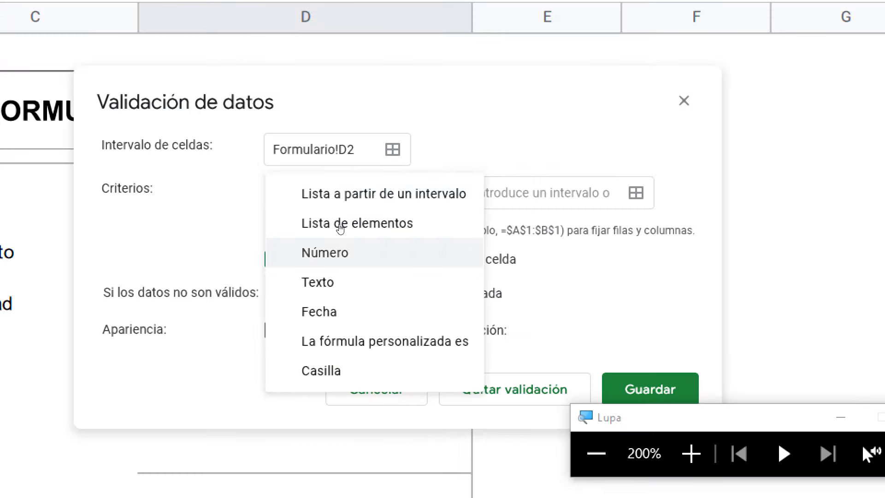
click(340, 252)
click(359, 201)
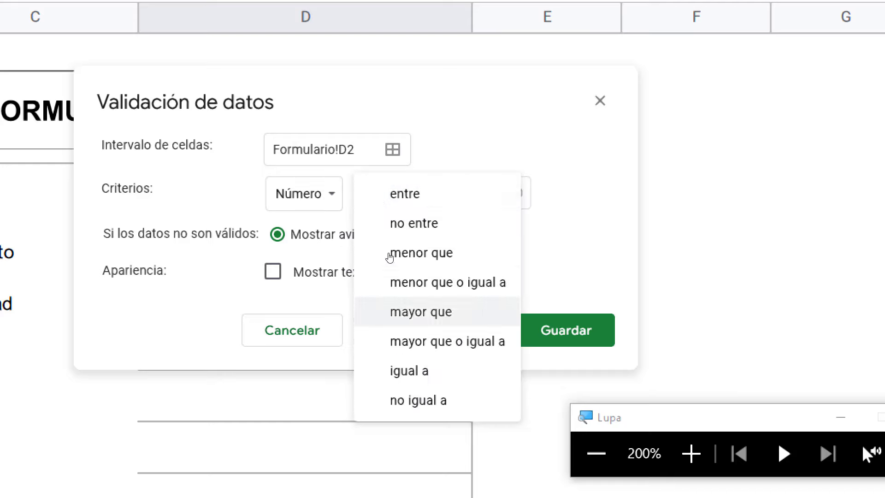
click(392, 312)
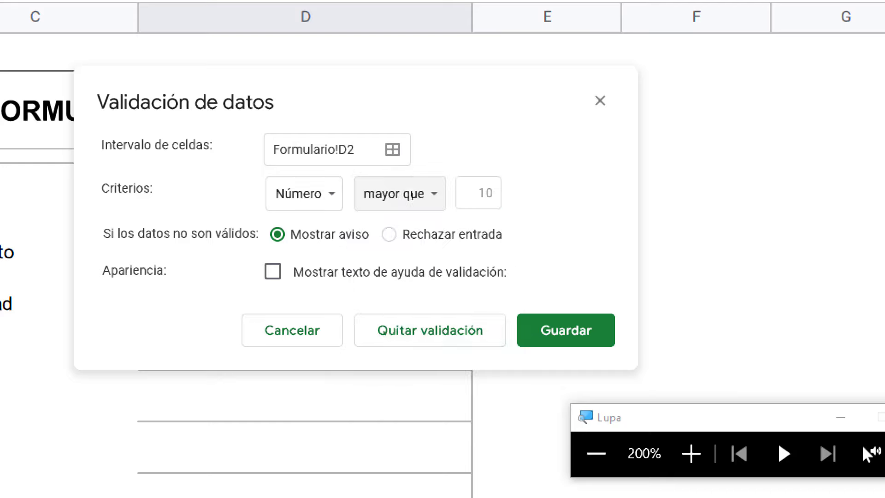
text(0)
key(super+Escape)
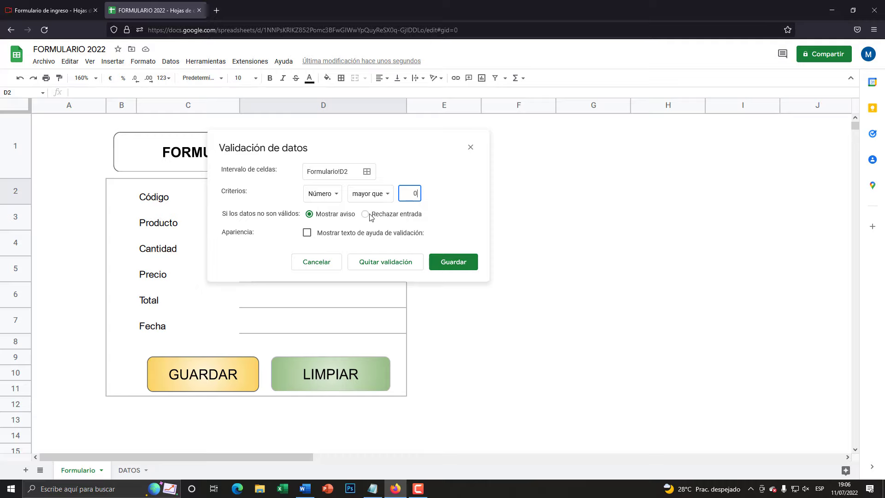
key(super+plus)
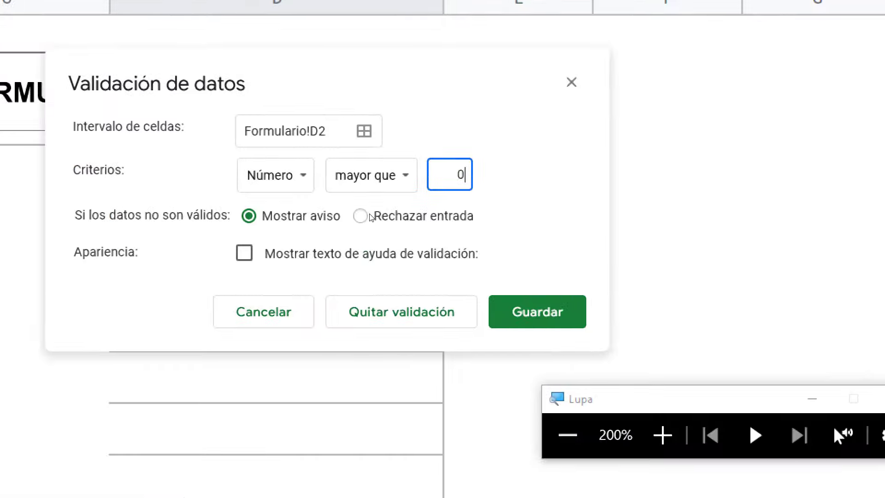
click(365, 216)
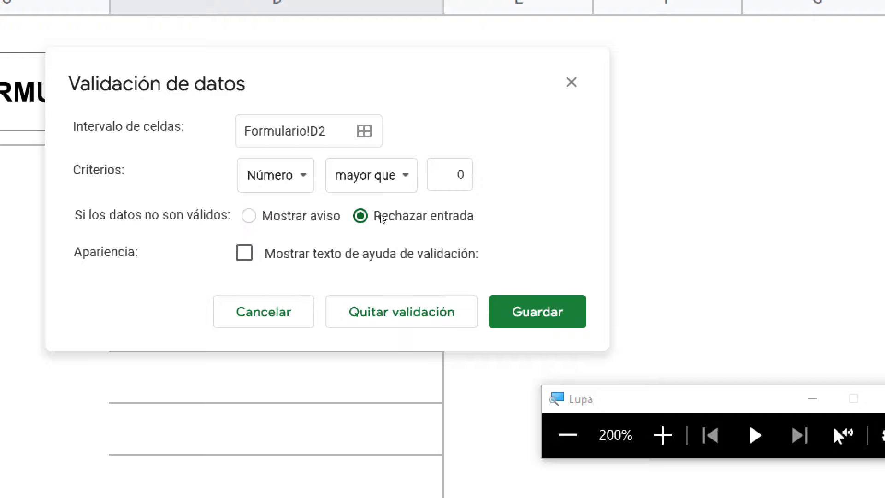
key(super+Escape)
Step: Save the D2 rule and confirm that entering 0 is rejected
click(455, 261)
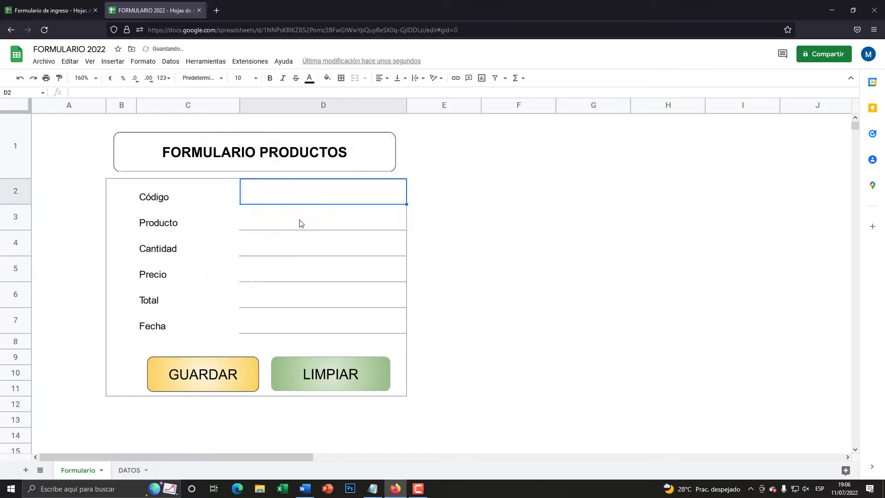
click(300, 223)
click(287, 202)
text(0)
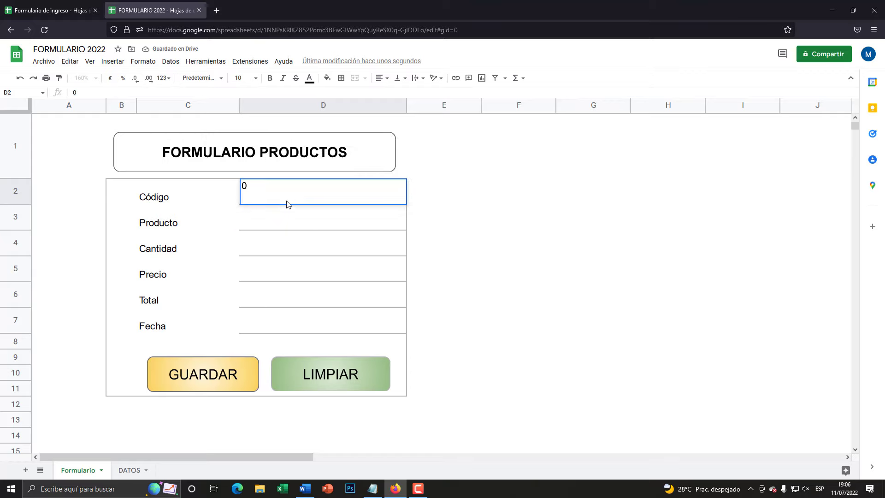
key(Return)
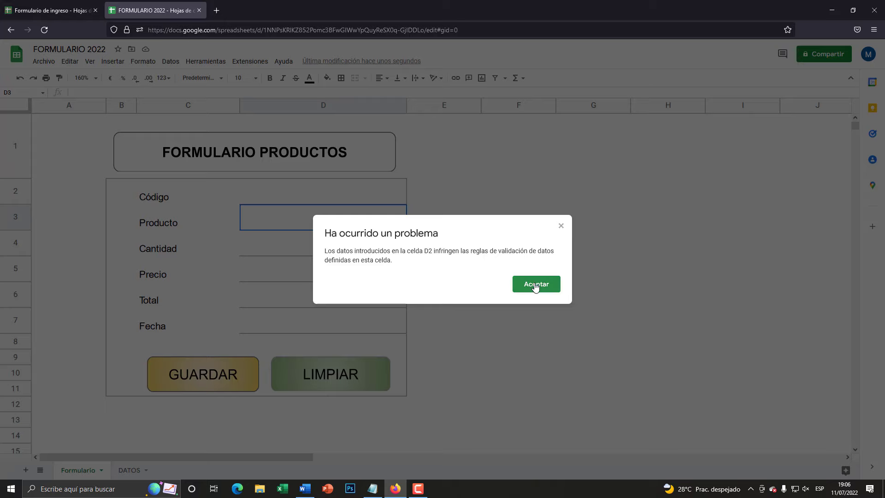
click(535, 285)
Step: Enter the valid code 1 in the Código cell D2
click(275, 197)
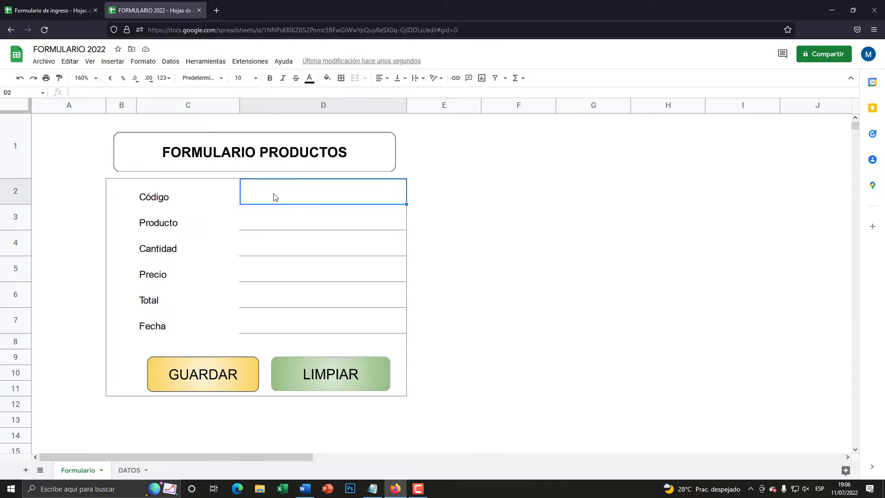
text(1)
key(Return)
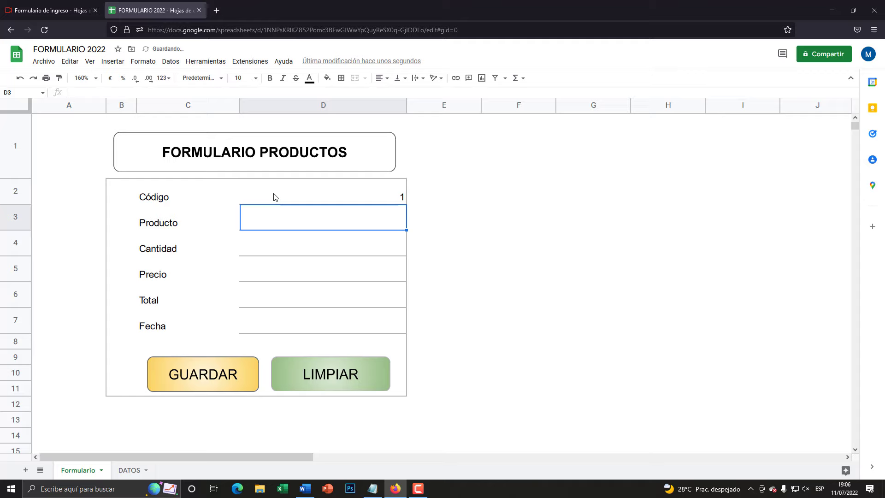
click(297, 201)
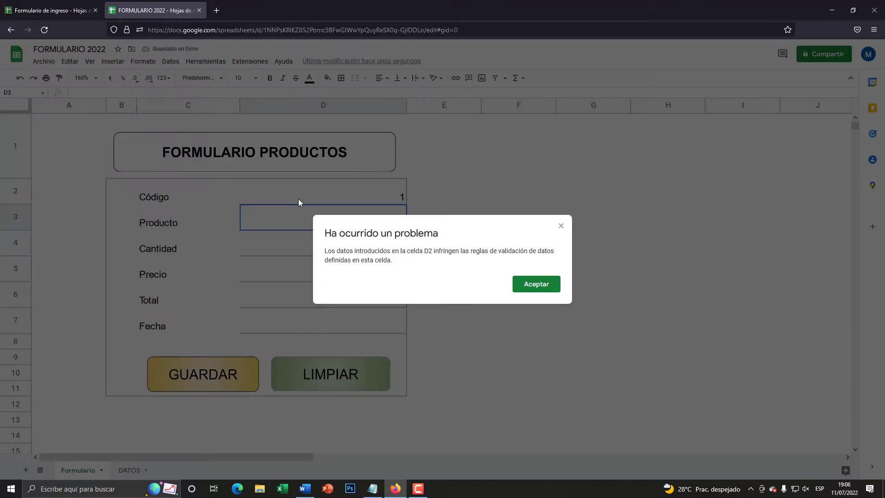
click(535, 285)
Step: Left-align the entry cells D2:D7, then move to the Producto cell D3
drag(253, 193, 273, 321)
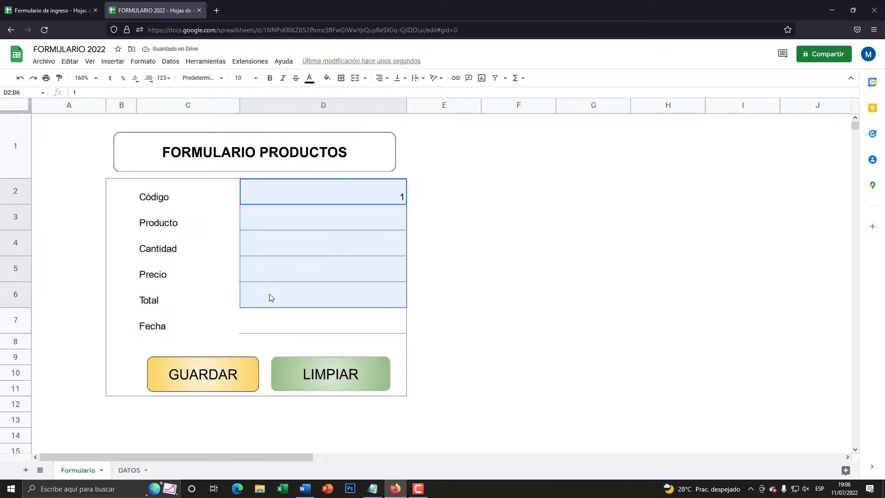
click(383, 78)
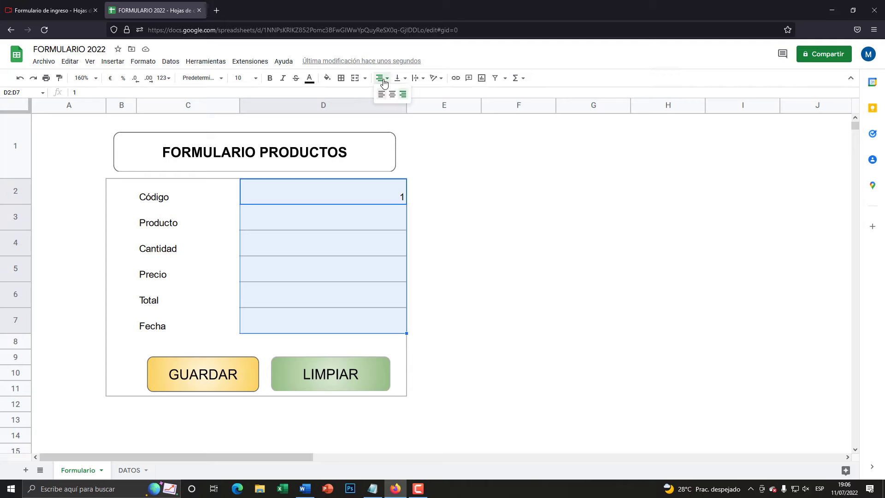
click(380, 95)
click(314, 264)
click(264, 196)
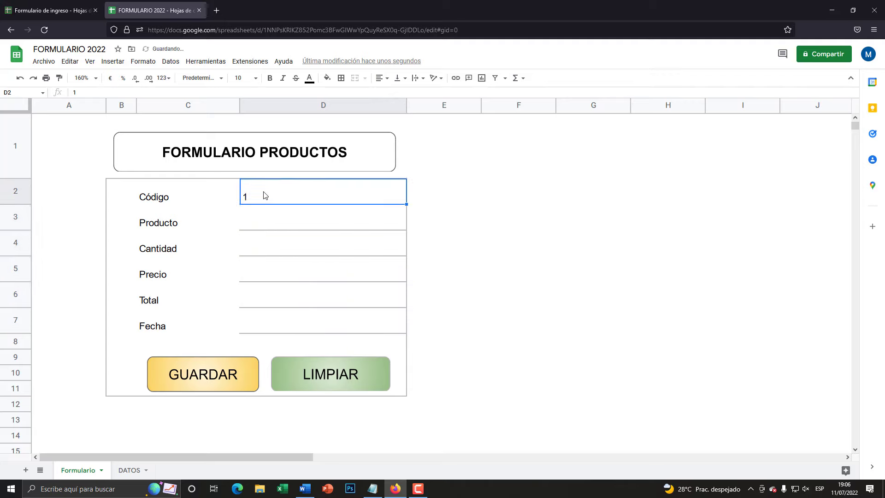
click(252, 218)
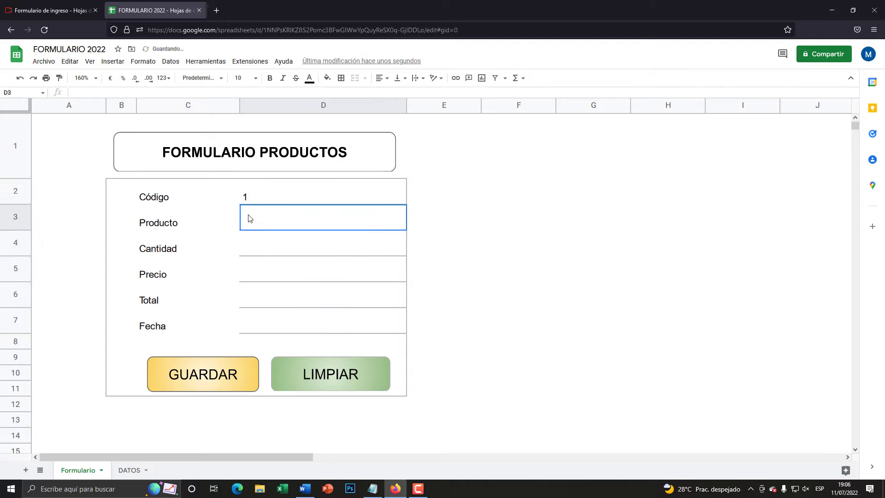
Step: Start a data validation rule on Cantidad cell D4 using the Número criterion
click(269, 243)
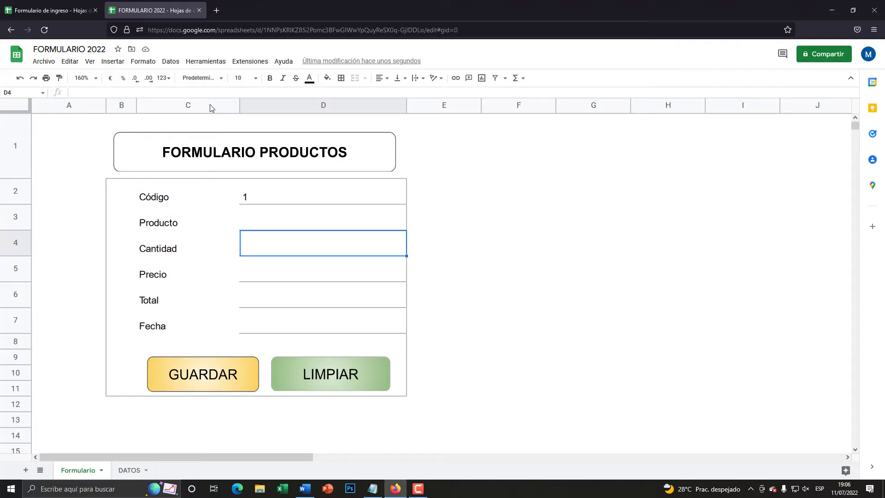
key(super+plus)
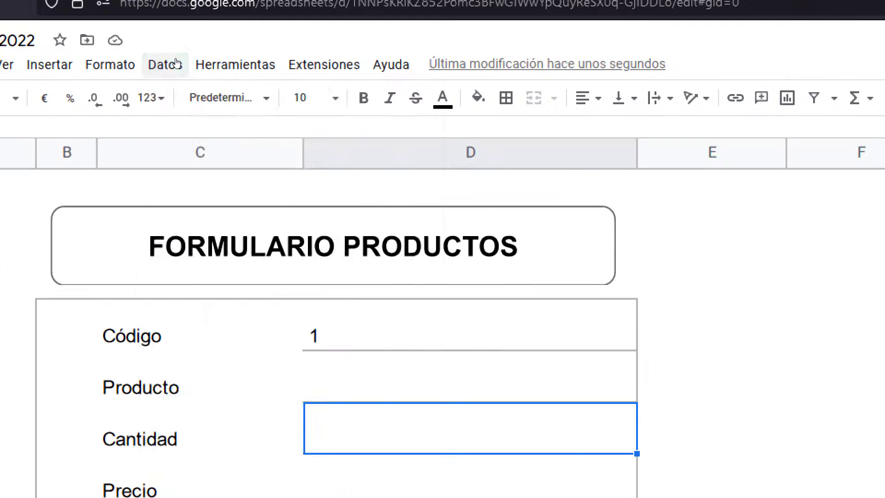
click(175, 62)
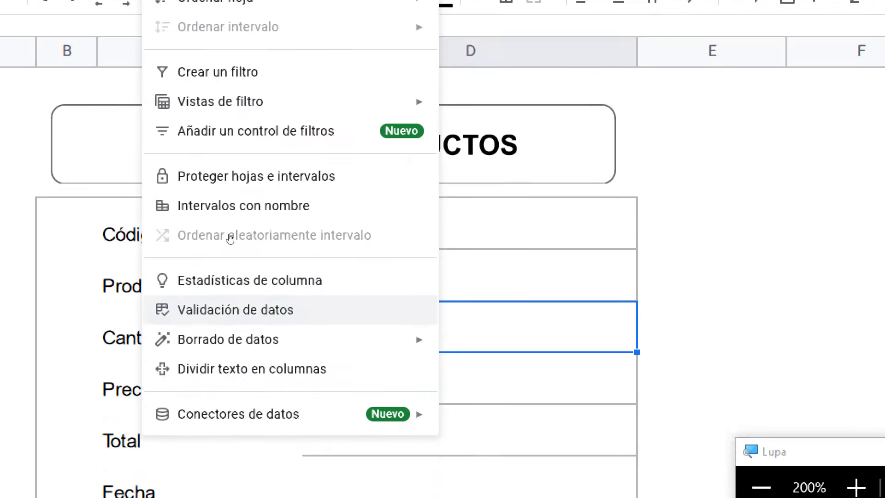
click(228, 236)
key(super+Escape)
click(438, 234)
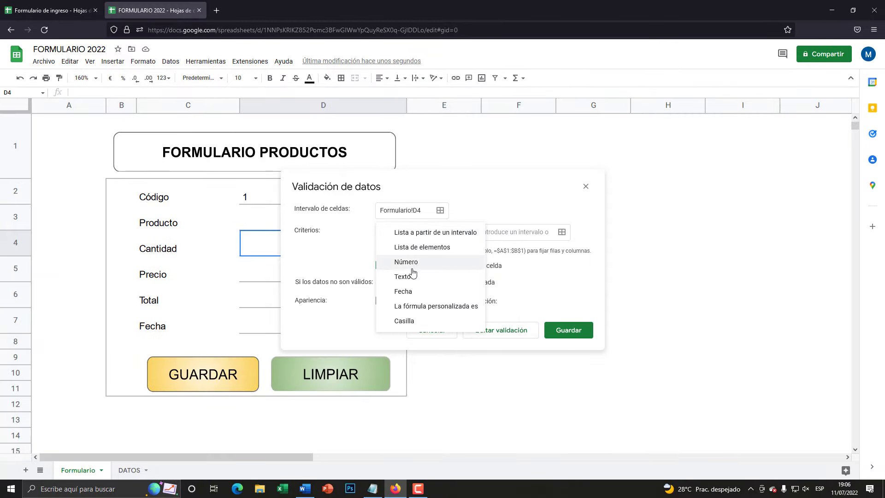
click(414, 268)
Step: Require D4 values greater than 0, reject invalid entries, and save the rule
click(431, 236)
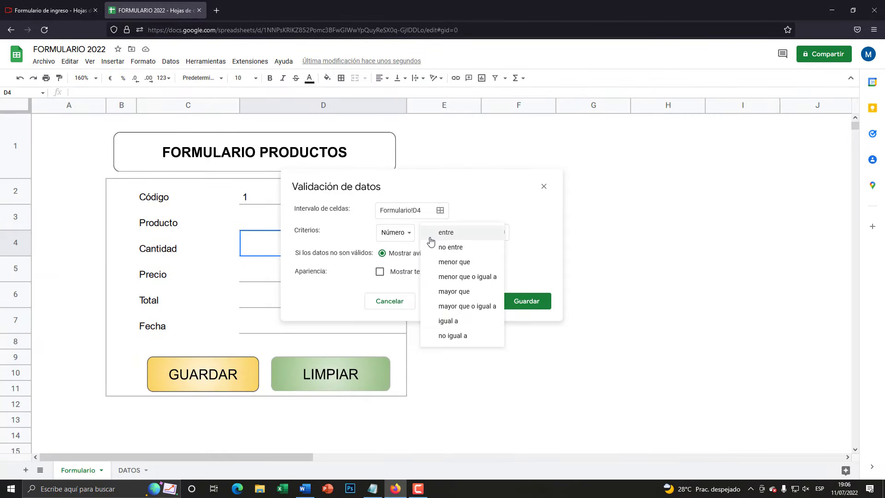
key(super+plus)
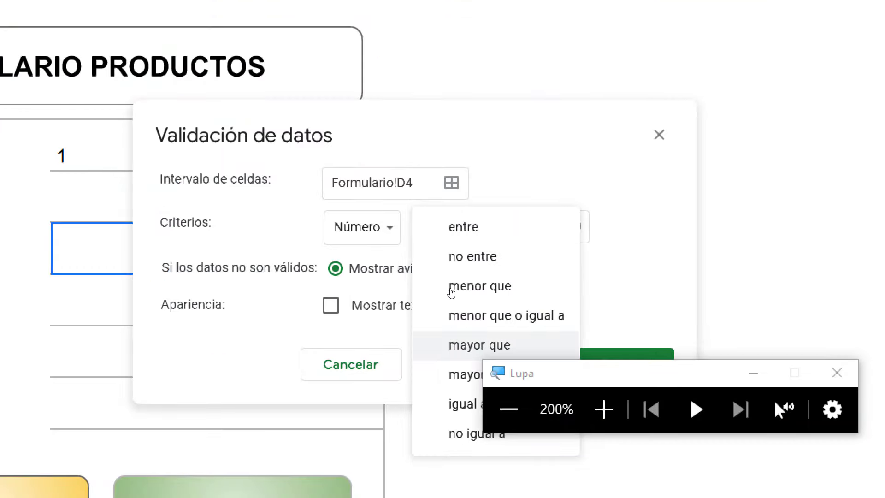
click(454, 292)
click(534, 226)
text(0)
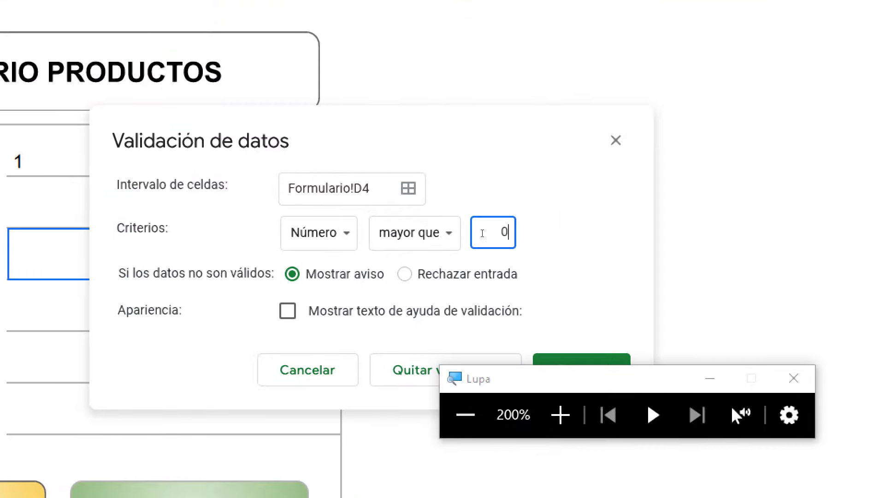
key(super+Escape)
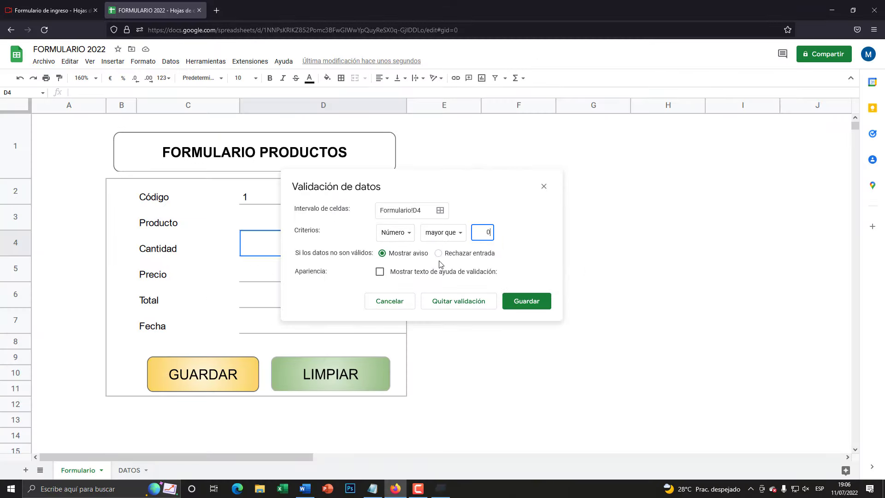
key(super+plus)
click(438, 253)
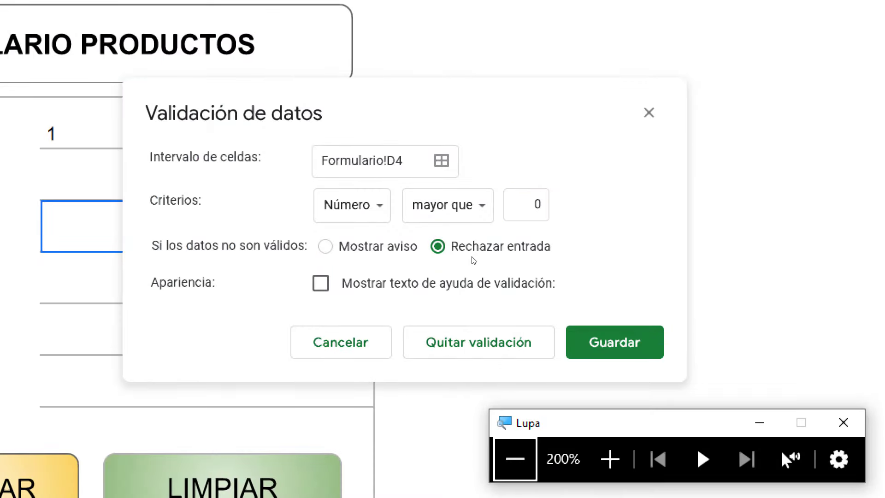
key(super+minus)
click(524, 304)
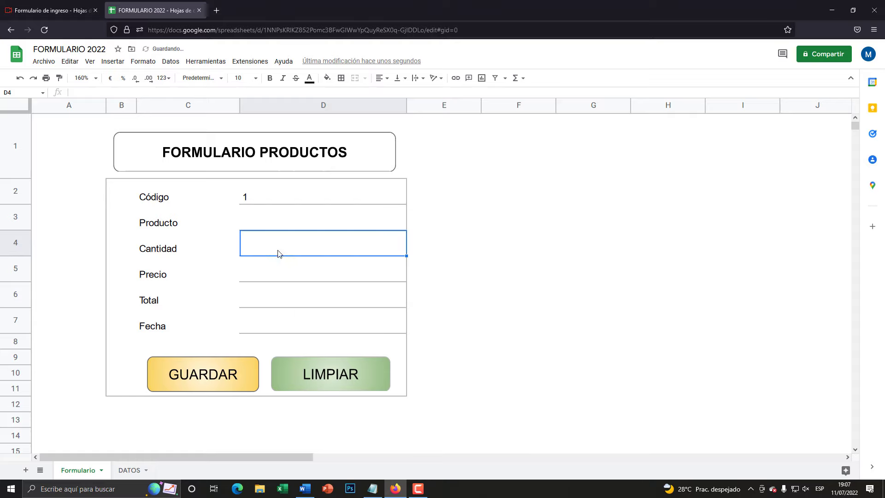
click(265, 273)
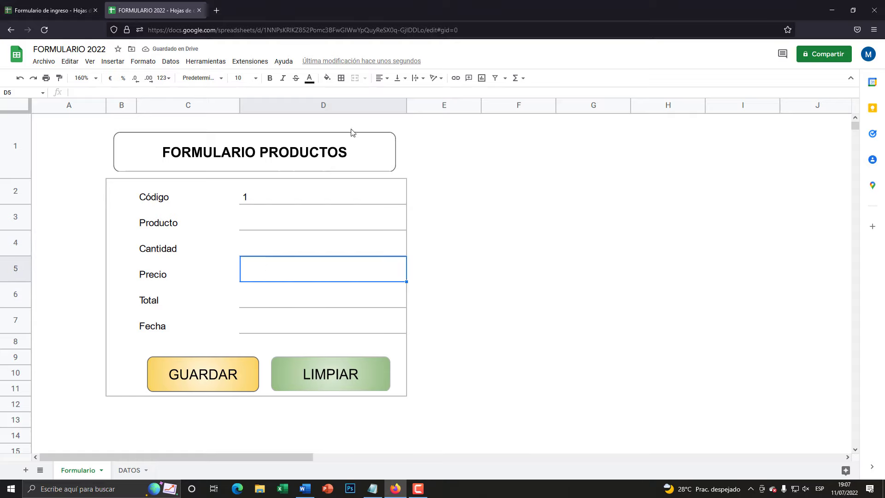
Step: Give Precio cell D5 a Número mayor que 0 rule with Rechazar entrada and save it
click(171, 61)
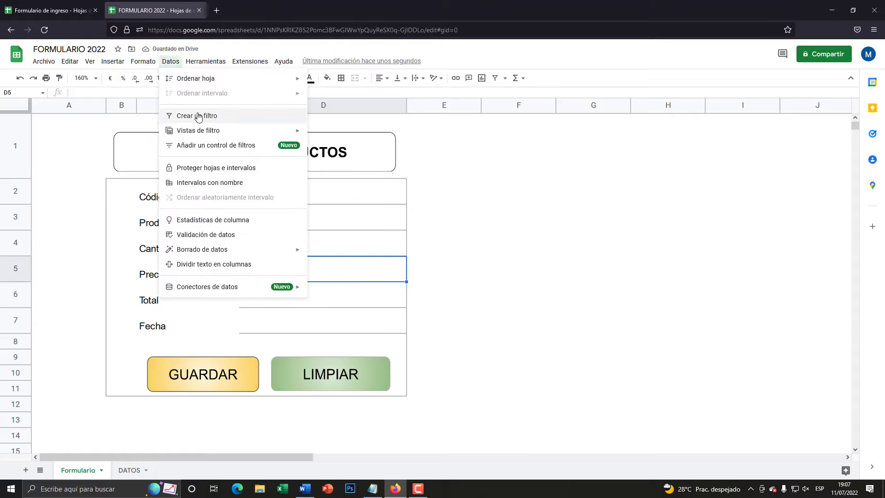
click(215, 235)
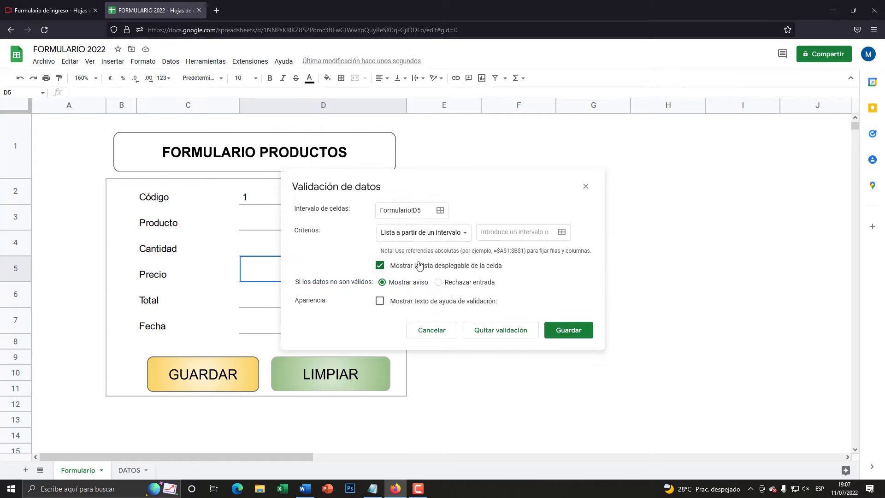
click(401, 232)
click(401, 261)
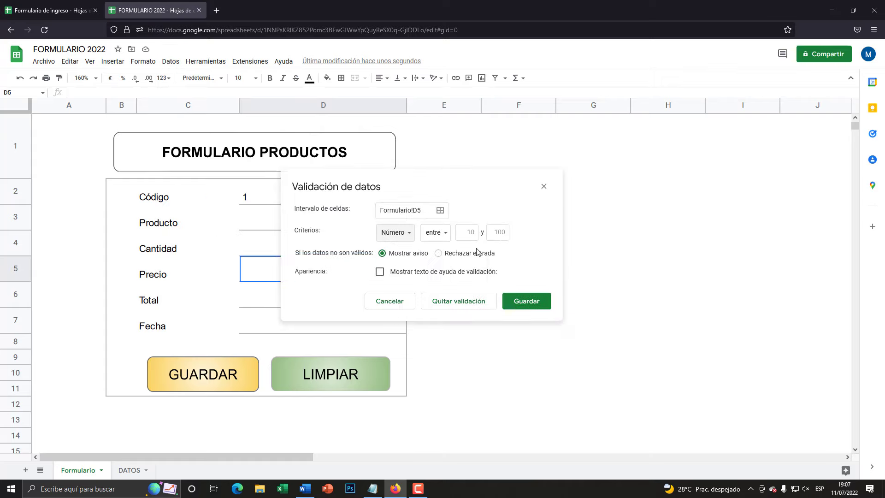
click(435, 232)
click(462, 299)
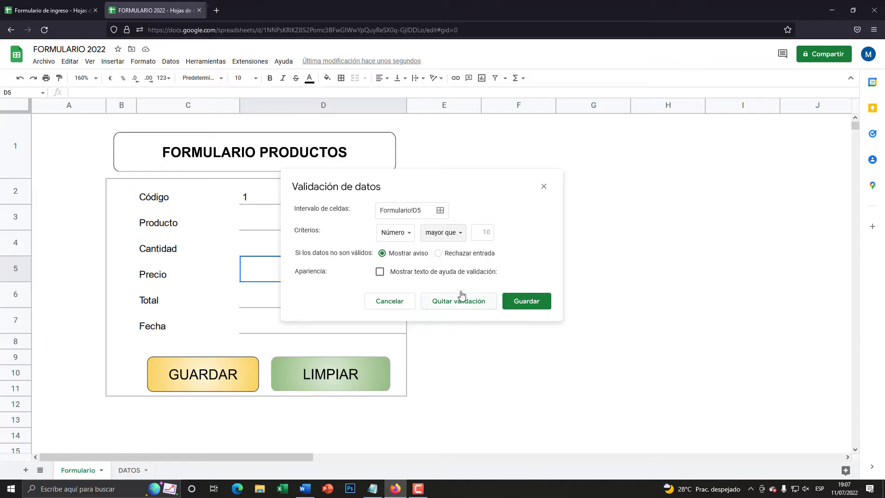
click(482, 233)
text(0)
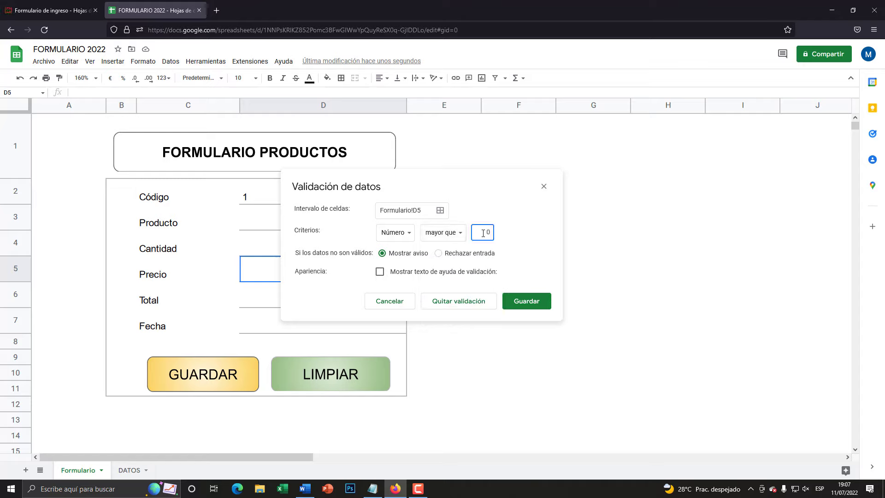
click(459, 254)
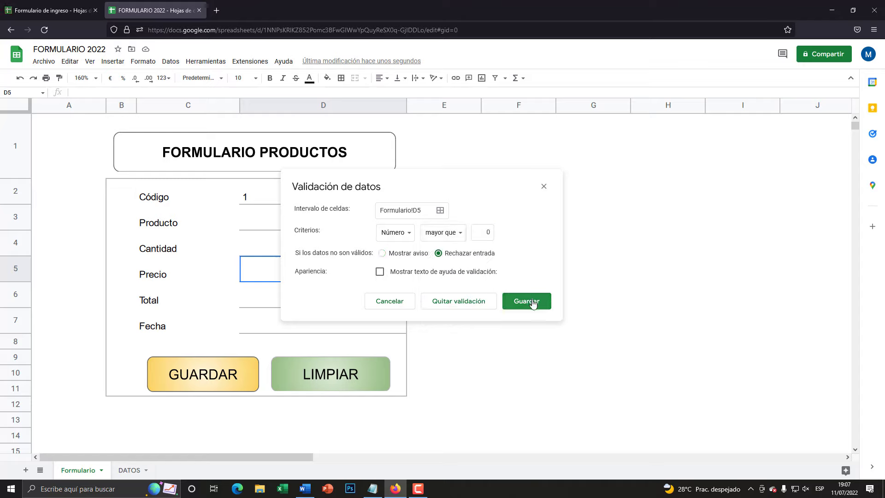
click(533, 304)
Step: Enter the formula =D5*D4 in the Total cell D6 by referencing D5 and D4
click(265, 299)
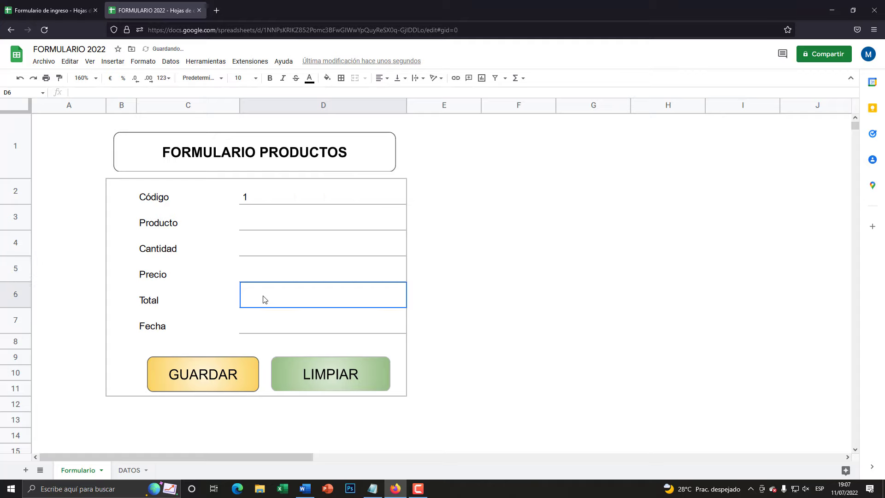
text(=)
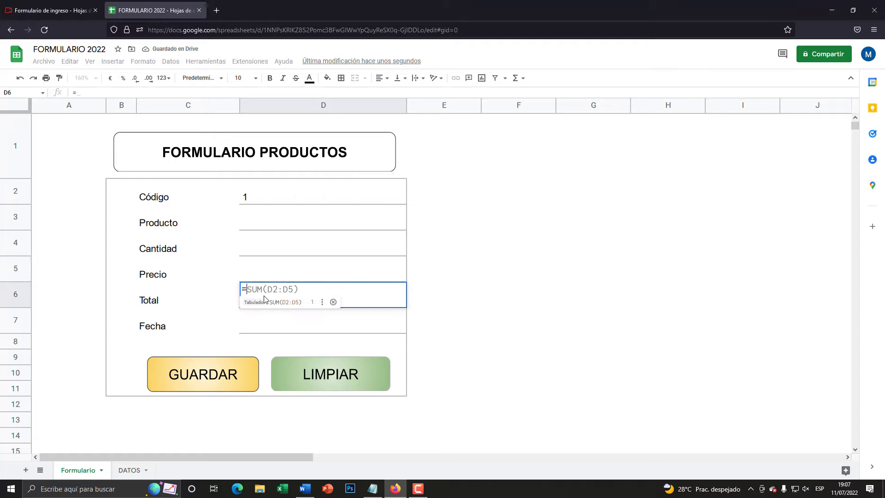
click(264, 273)
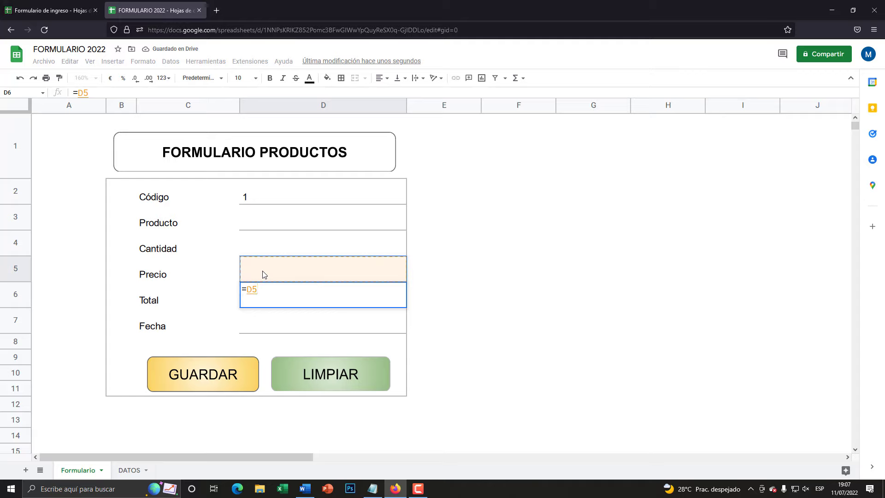
text(*)
click(252, 250)
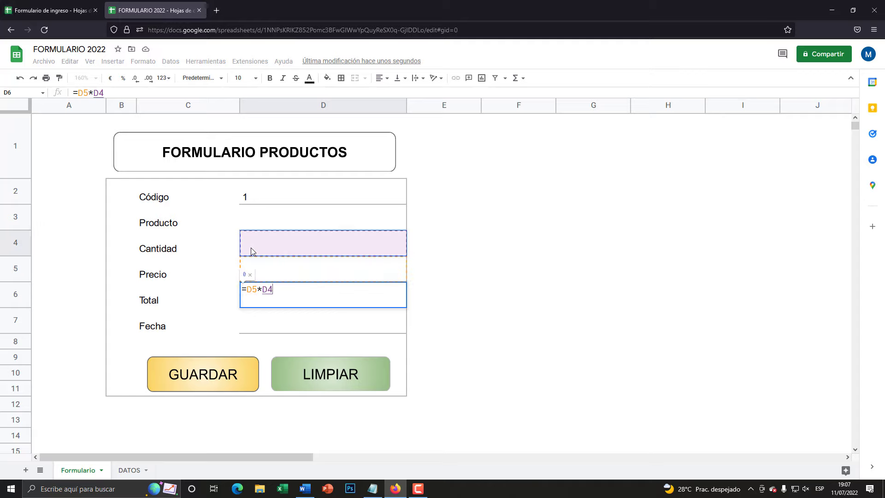
key(Return)
click(275, 300)
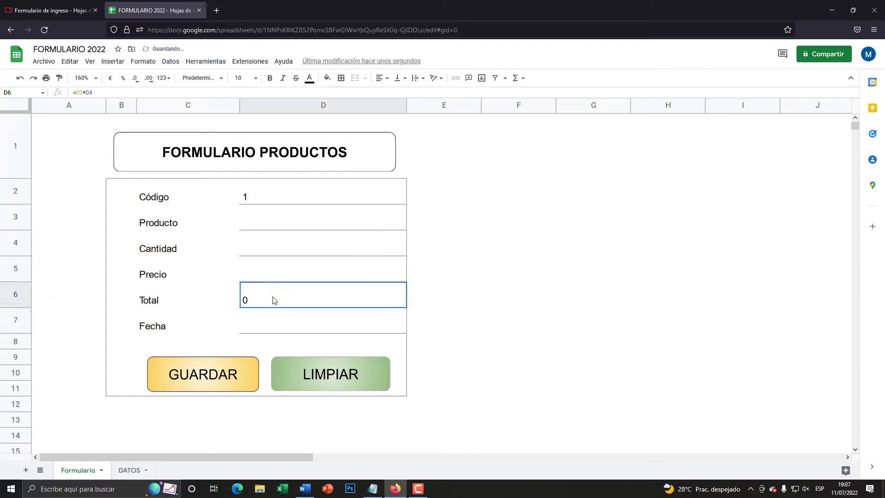
click(271, 316)
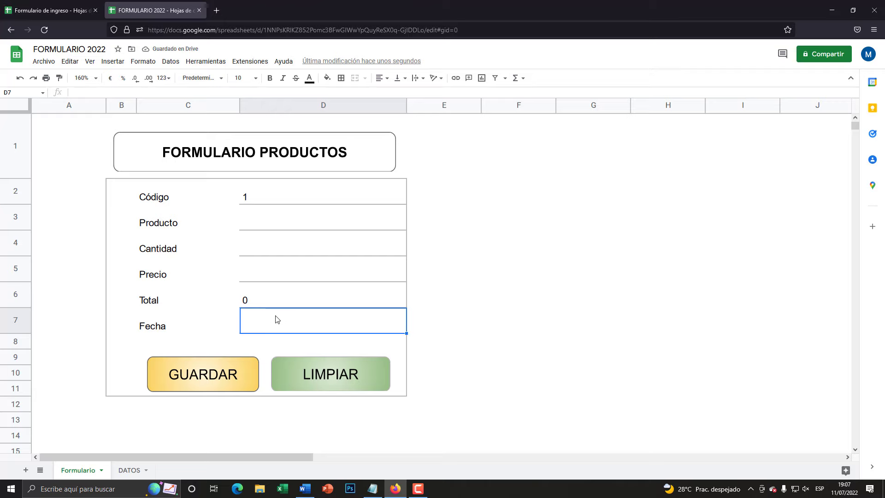
Step: Give Fecha cell D7 an 'es una fecha válida' rule with Rechazar entrada and save it
click(175, 67)
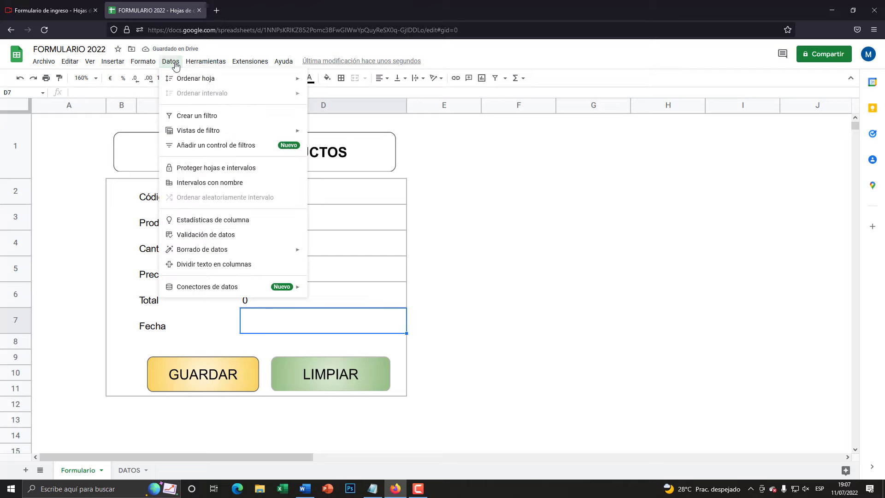
click(215, 236)
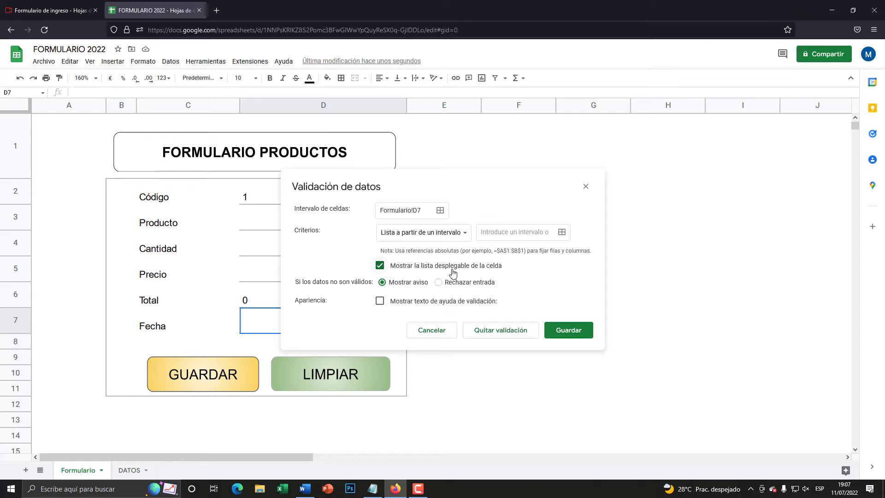
key(super+plus)
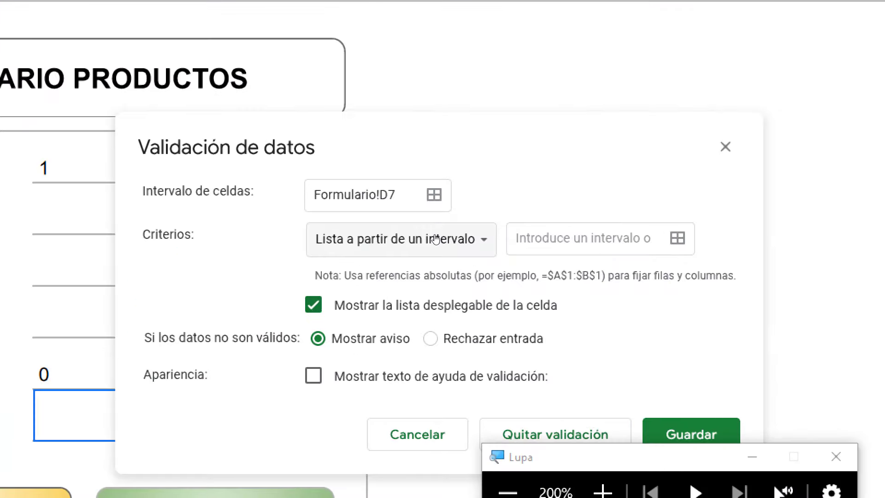
click(435, 239)
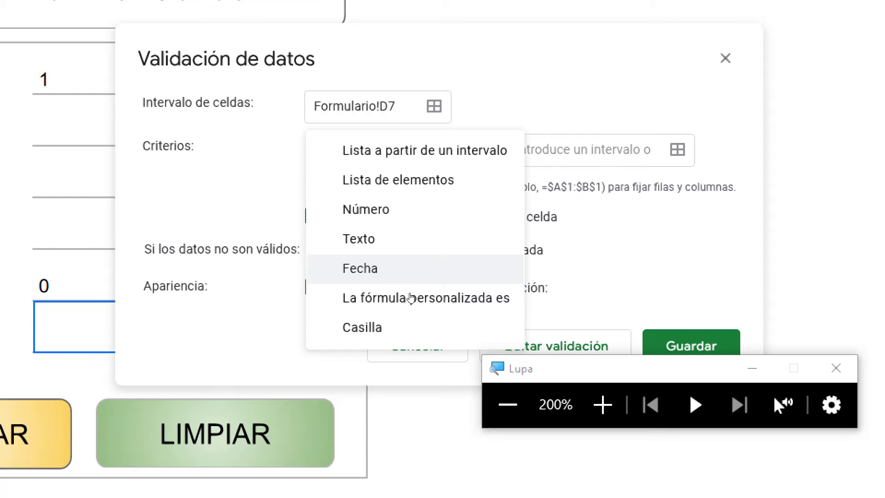
click(411, 295)
key(Tab)
key(Tab)
key(Down)
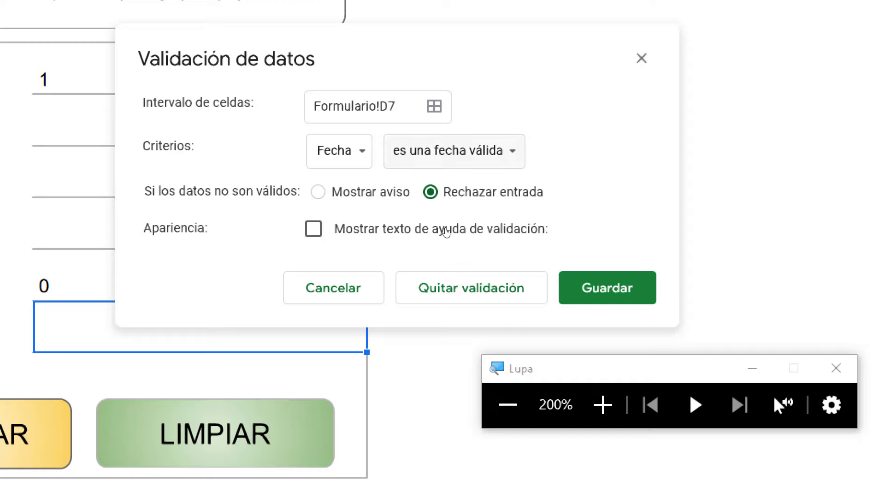
key(super+Escape)
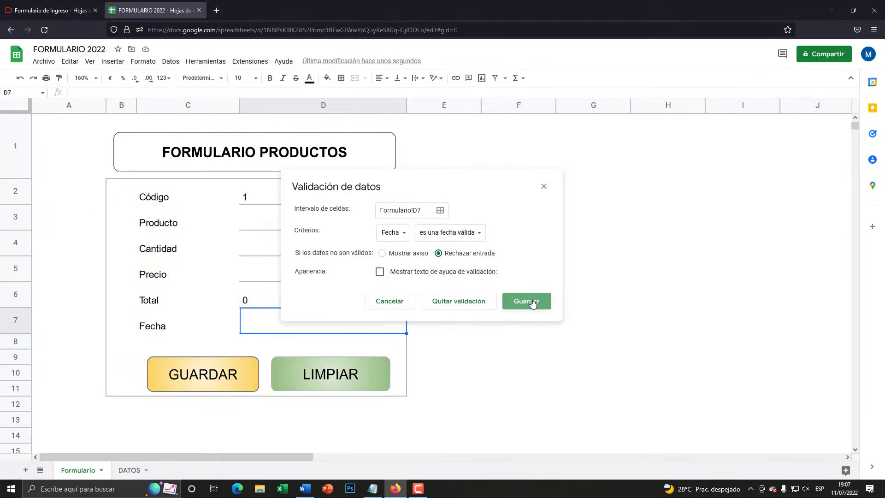
click(523, 302)
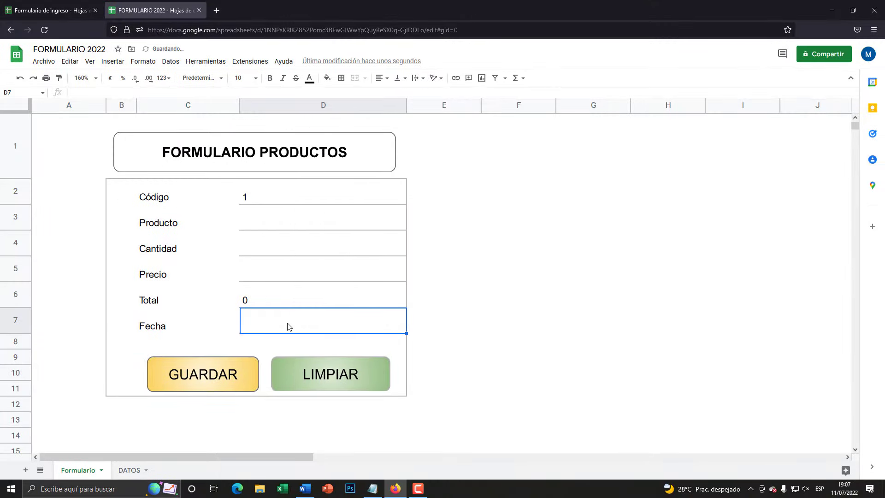
Step: Pick 11 July 2022 in the date picker for the Fecha cell D7
double_click(289, 326)
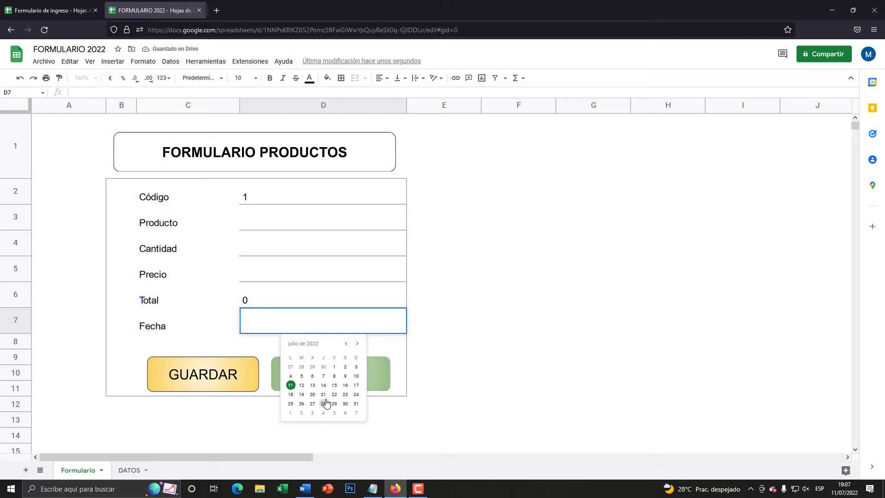
key(super+plus)
click(357, 344)
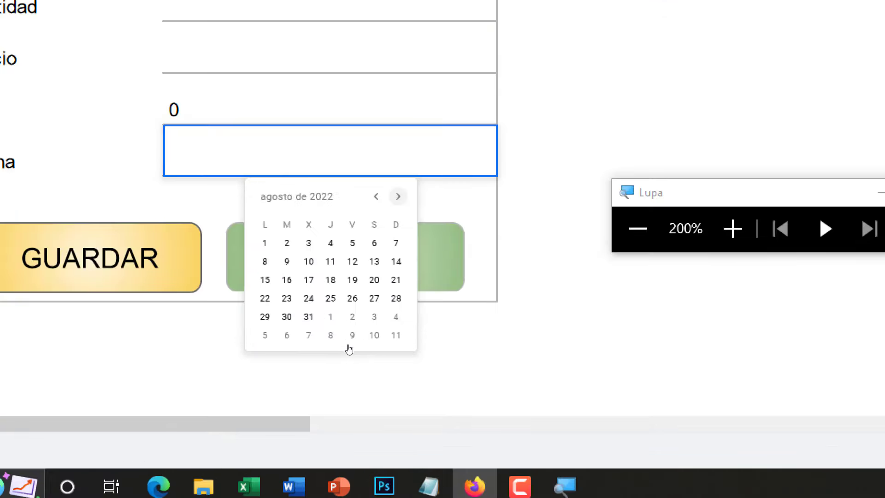
click(338, 347)
click(291, 387)
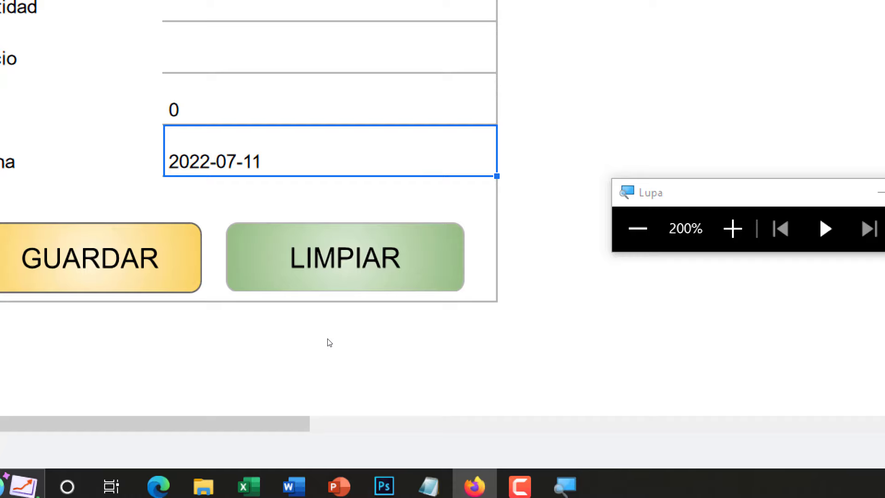
key(super+Escape)
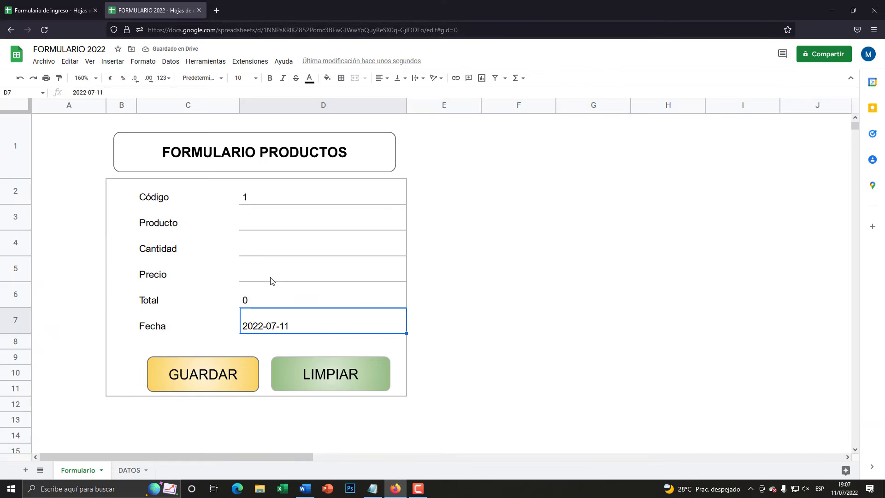
Step: Select the Total cell D6 to check its formula and bring up the formatting options
click(271, 280)
click(272, 283)
click(272, 275)
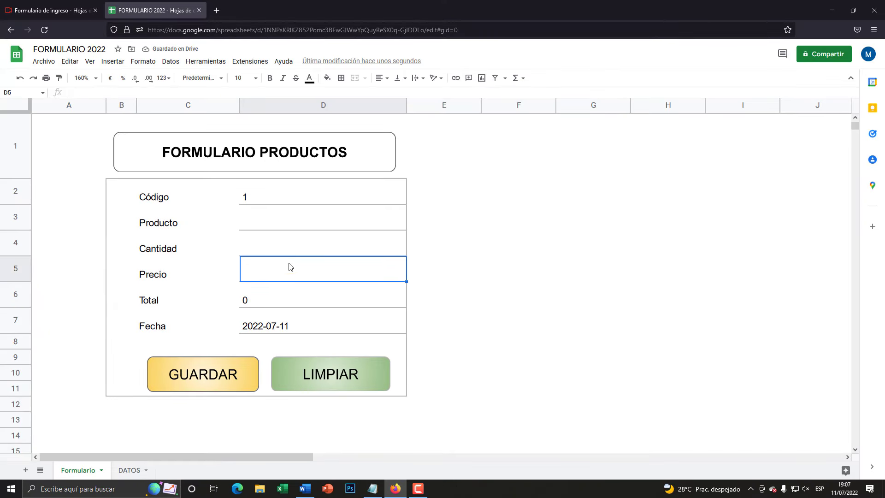
click(260, 293)
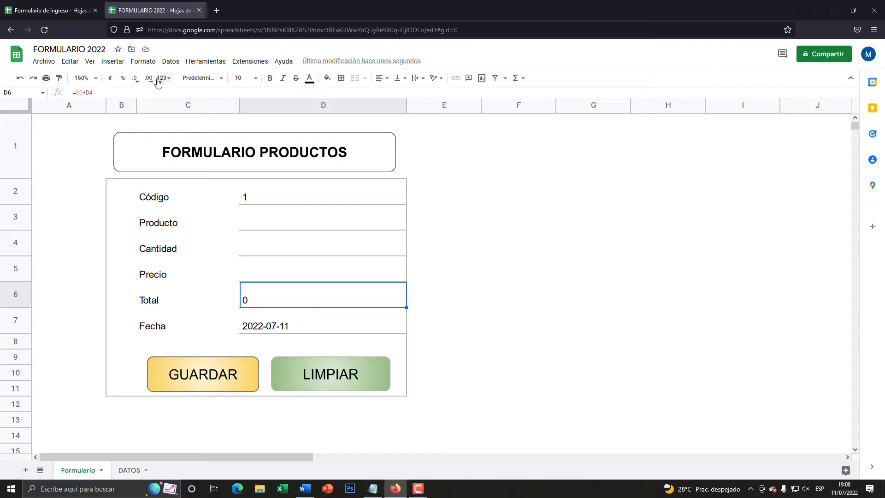
click(148, 64)
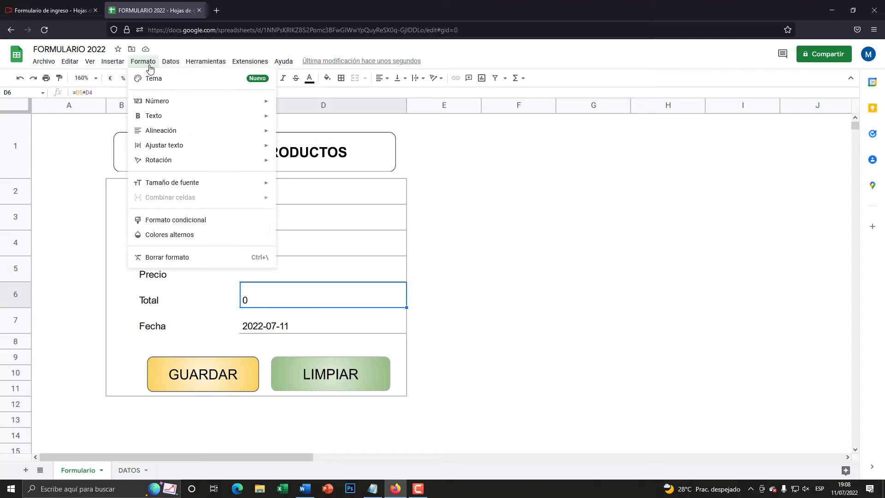
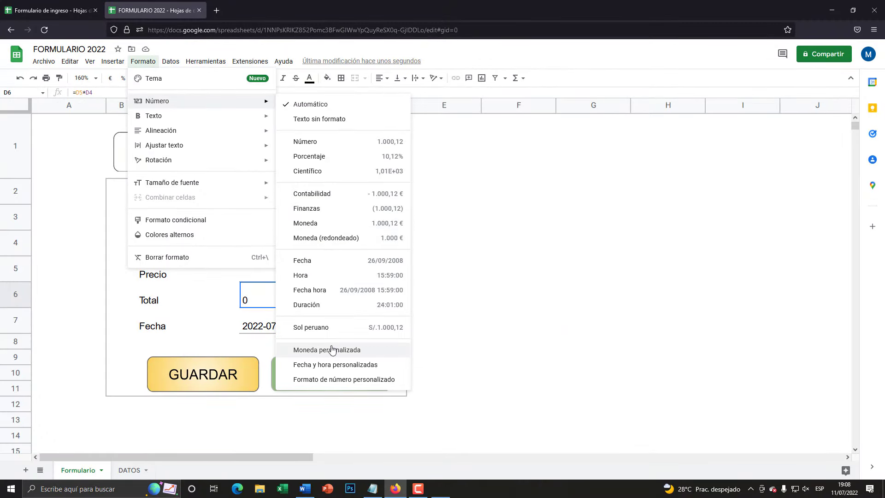
Step: Format the Total cell as custom S/. Peruvian sol currency
key(super+plus)
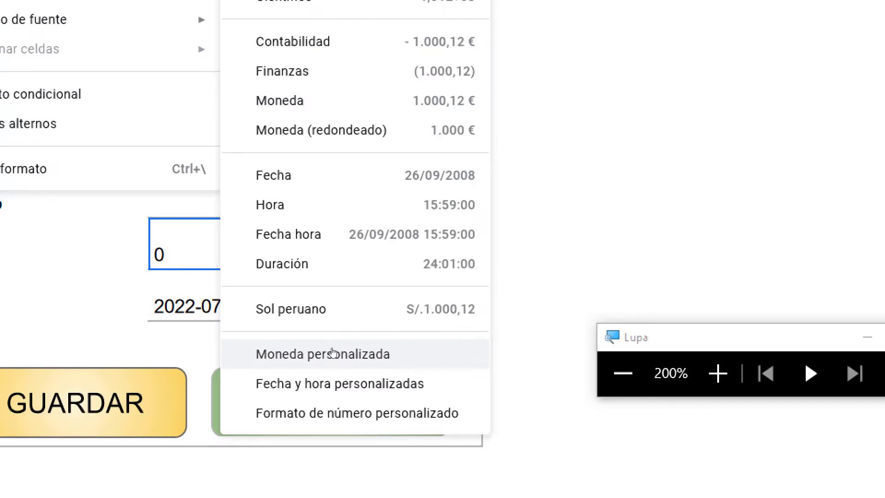
key(super+Escape)
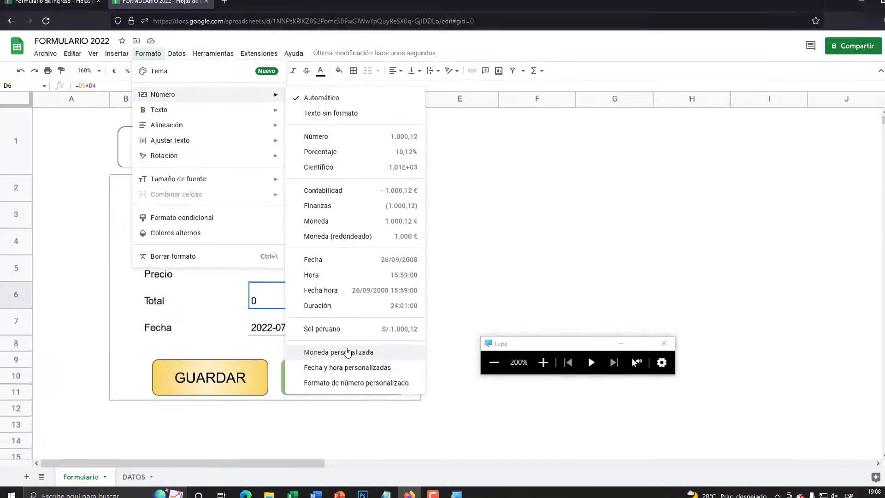
click(348, 350)
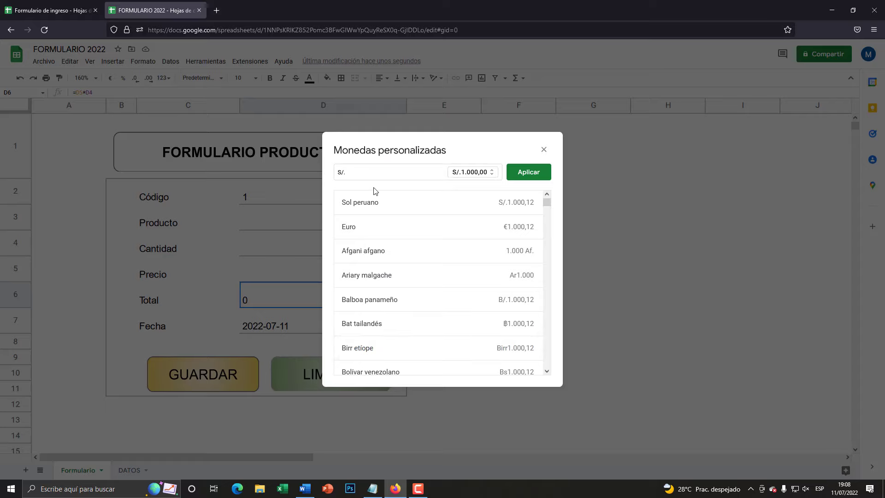
key(super+plus)
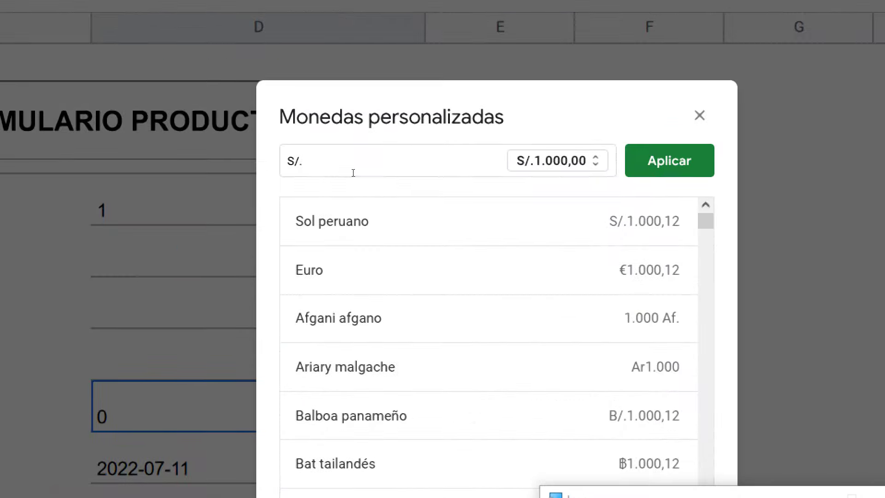
double_click(355, 174)
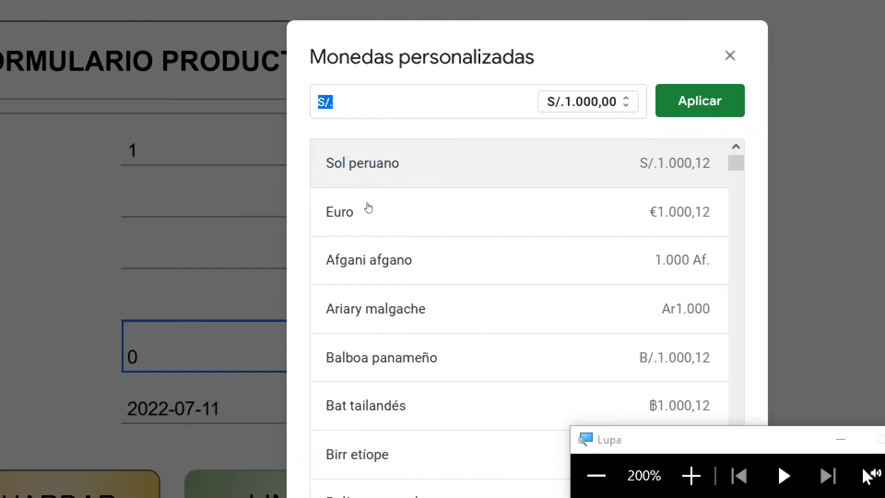
key(super+Escape)
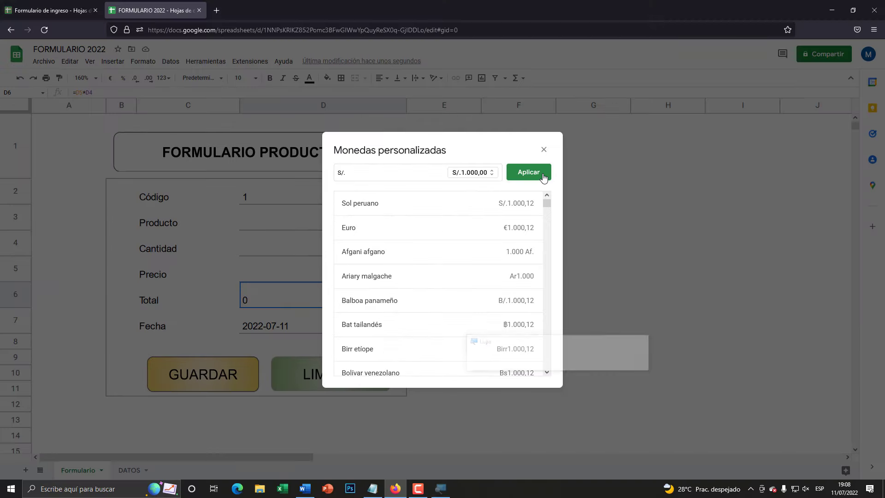
click(544, 178)
Step: Apply the same S/. sol currency format to the Precio cell
click(272, 276)
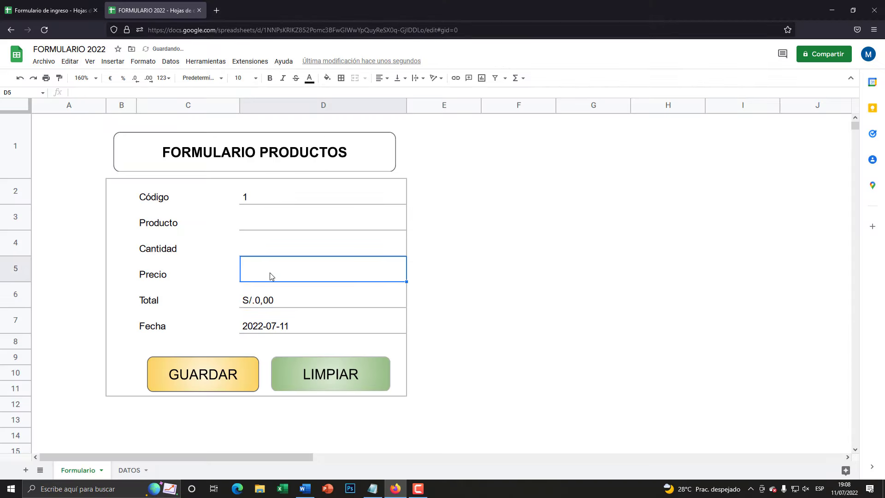
click(143, 61)
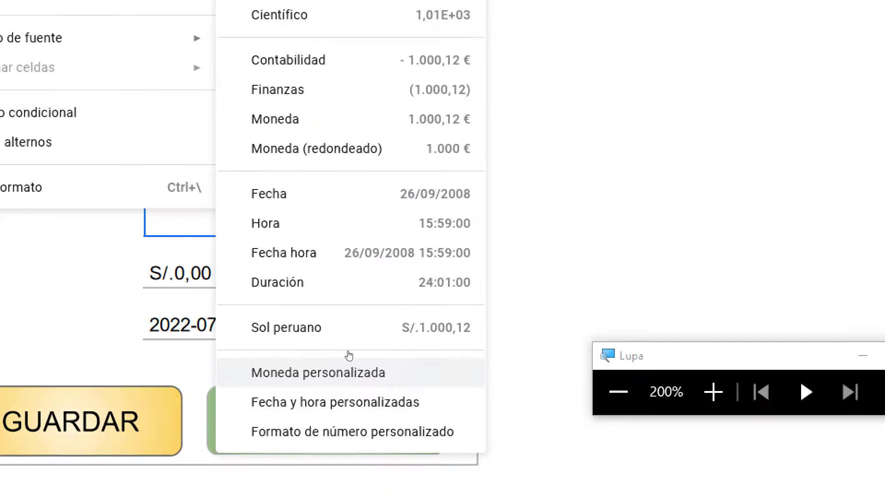
click(339, 349)
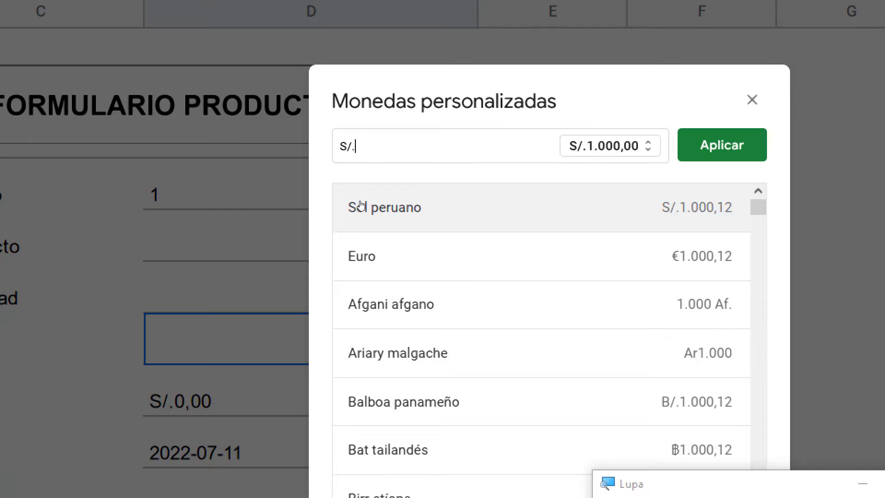
key(super+minus)
click(537, 178)
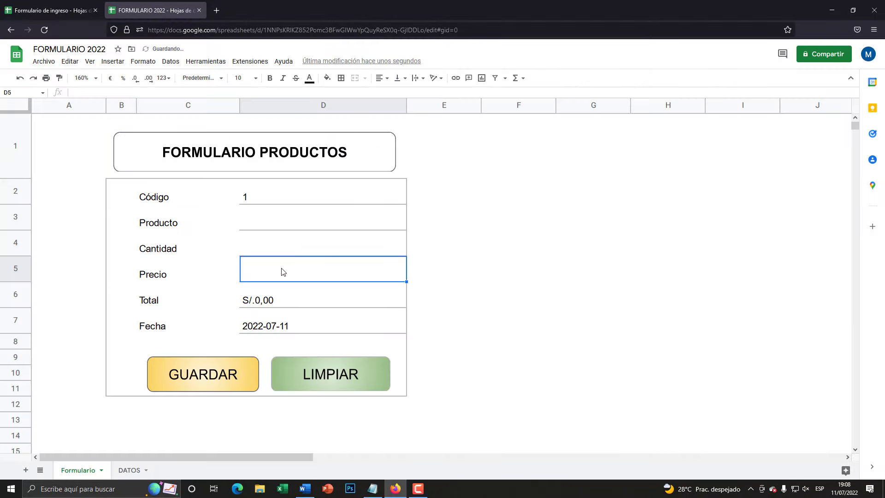
Step: After a test value of 1, enter quantity 2 in the Cantidad cell
text(1)
key(Return)
key(Up)
key(Up)
text(2)
key(Return)
Step: Try prices of 10 and 15 in the Precio cell, then append .5
click(268, 259)
click(271, 276)
text(1)
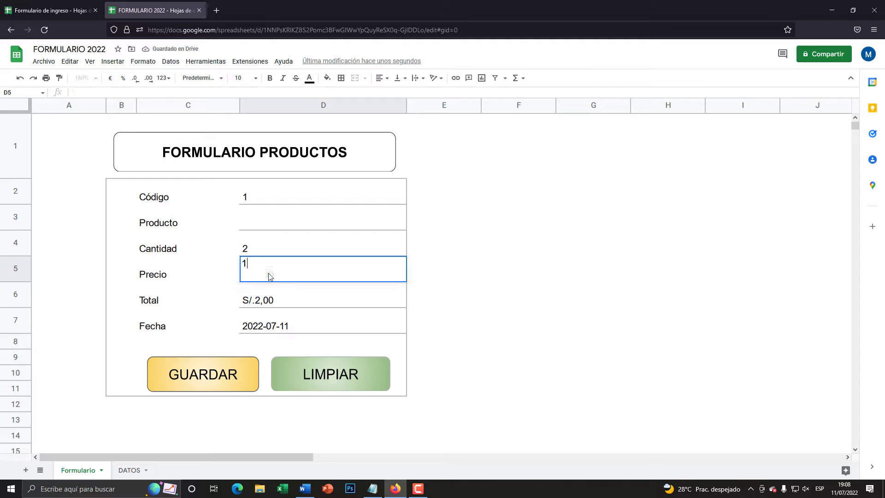
key(Return)
click(280, 276)
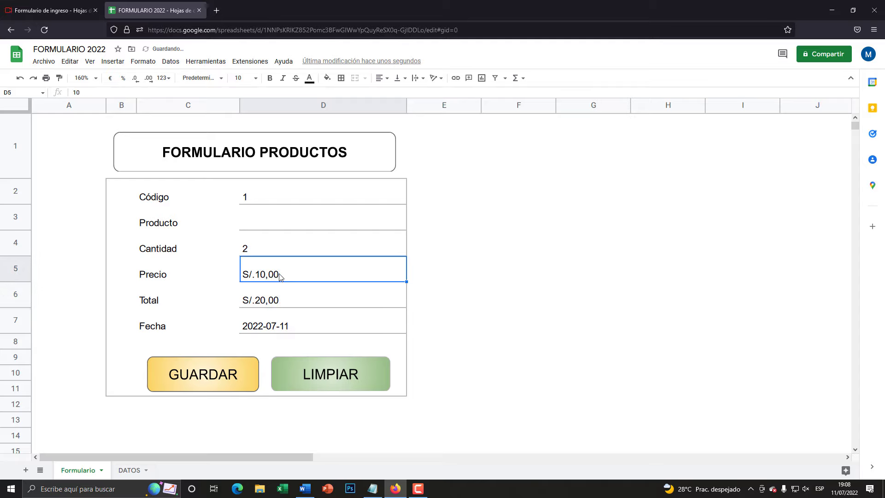
text(15)
key(Return)
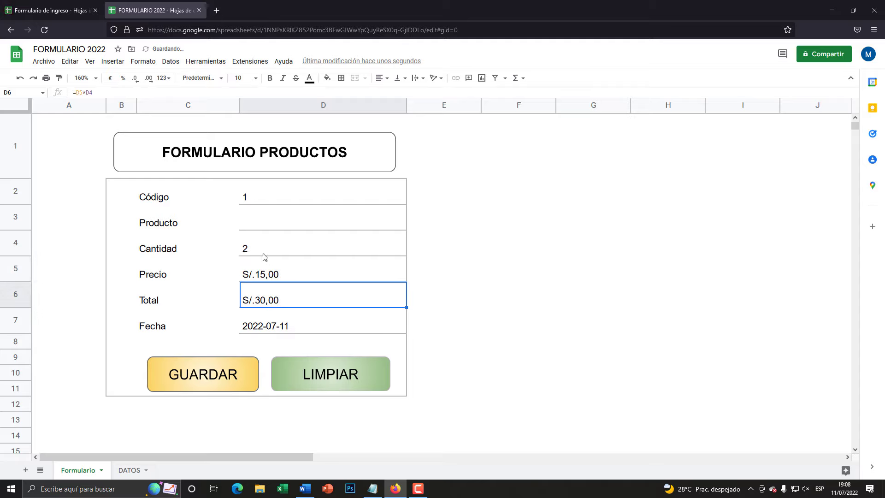
key(super+plus)
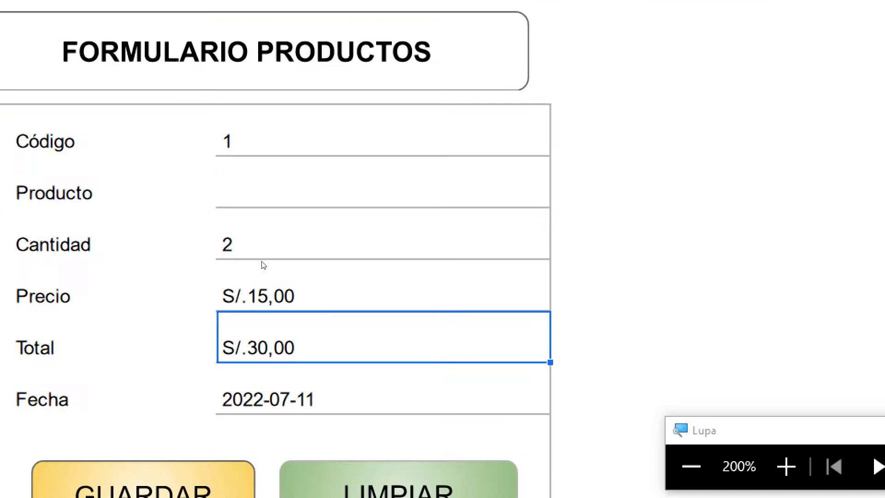
click(265, 264)
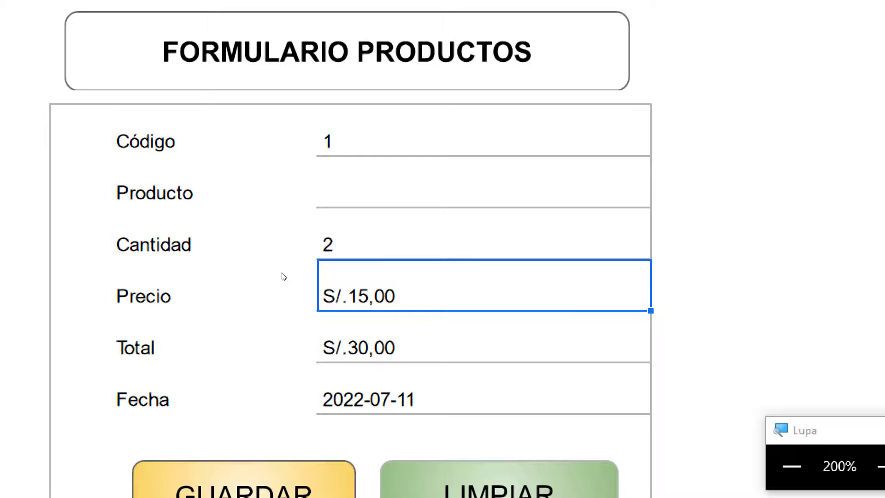
key(Return)
text(.5)
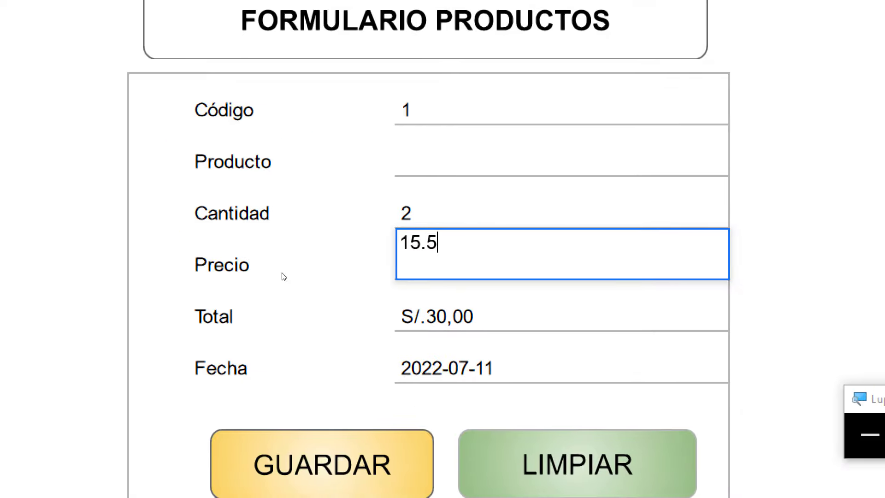
key(Return)
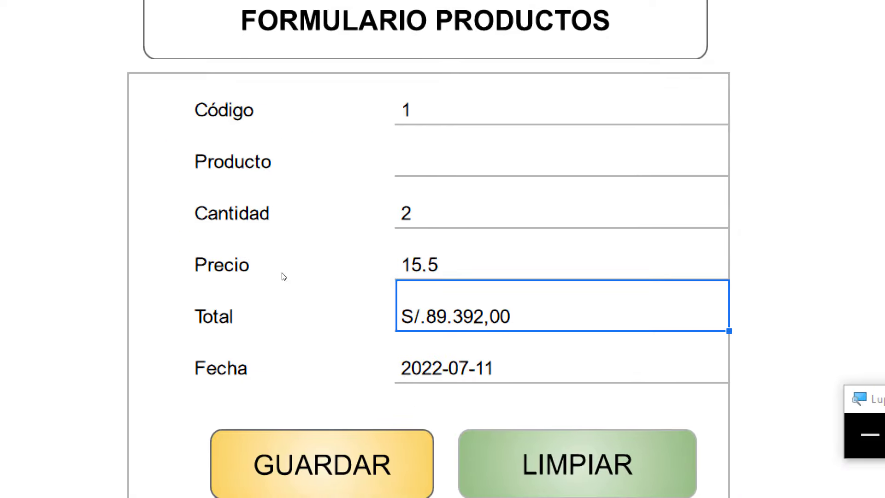
Step: Re-enter the price as 15,5 with a decimal comma so Total shows S/.31,00
key(Up)
key(Down)
key(Up)
key(Down)
key(Up)
key(Down)
key(Up)
text(15)
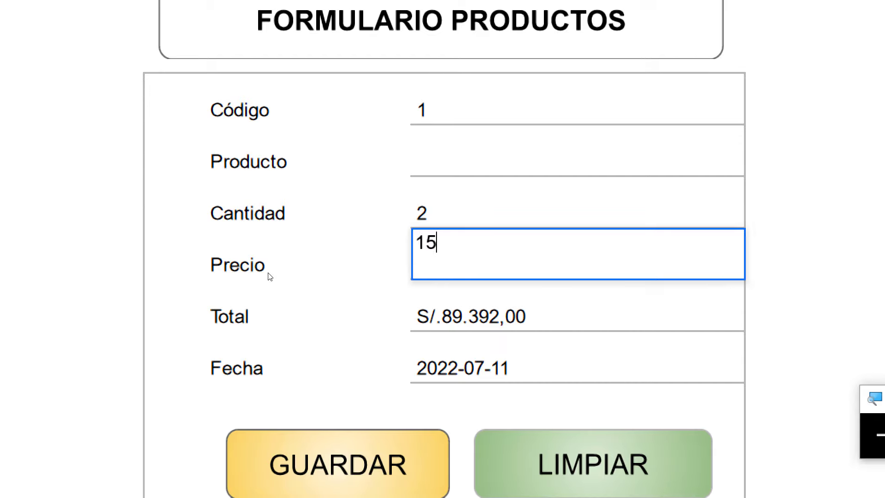
text(,)
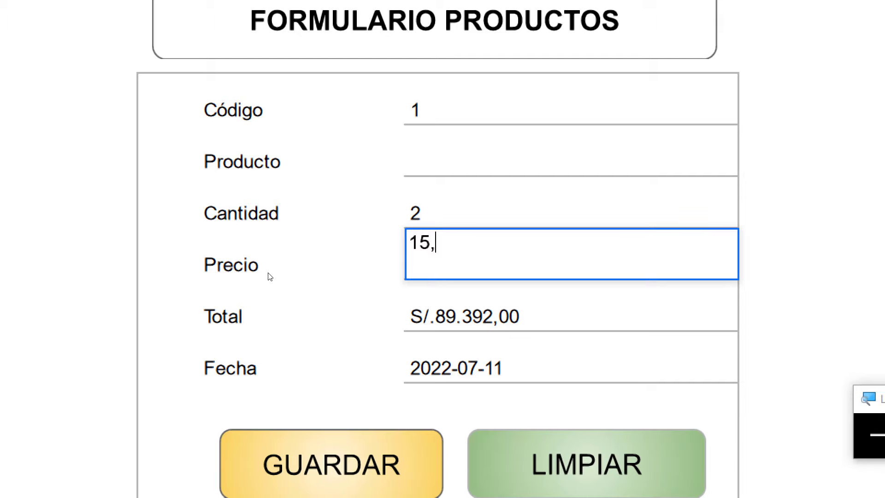
text(5)
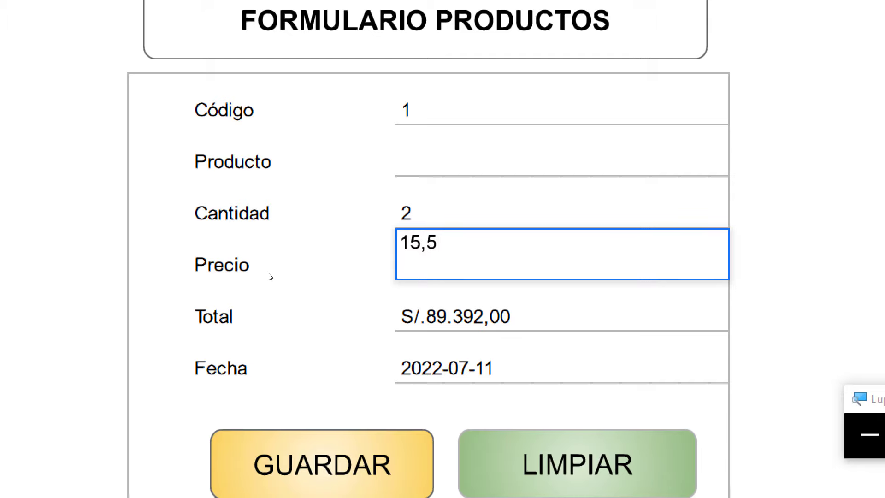
key(Return)
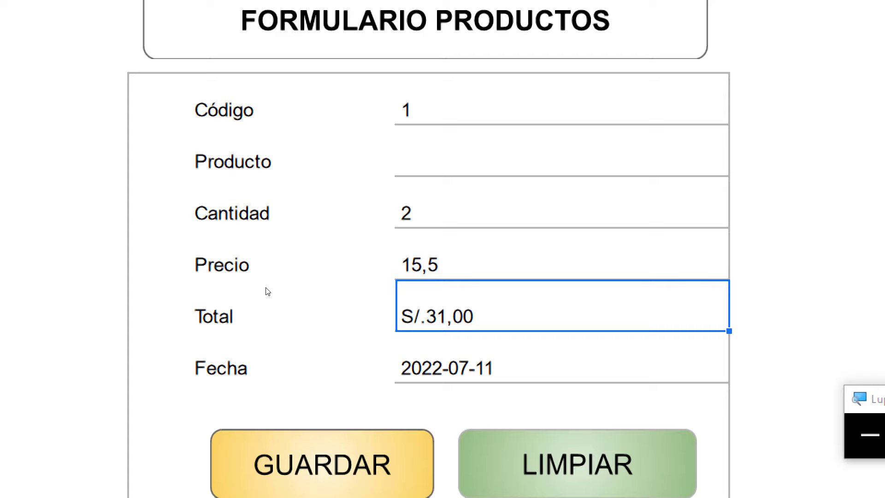
key(super+minus)
click(260, 226)
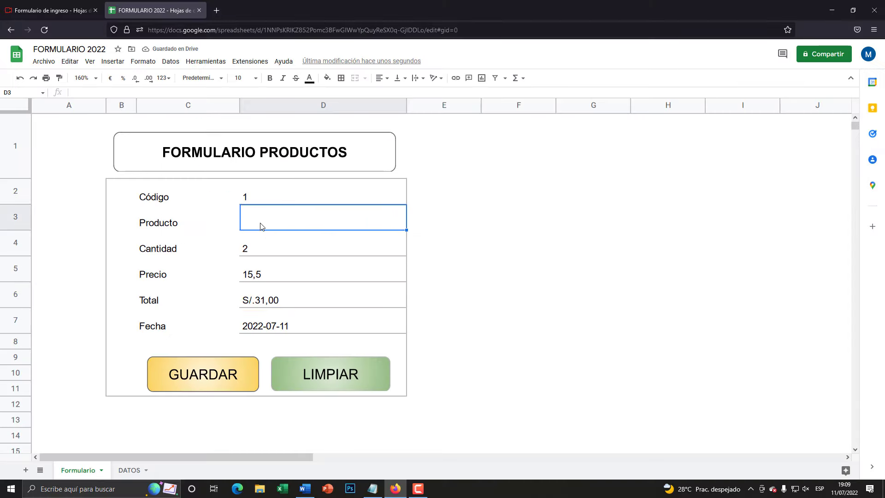
text(Ca)
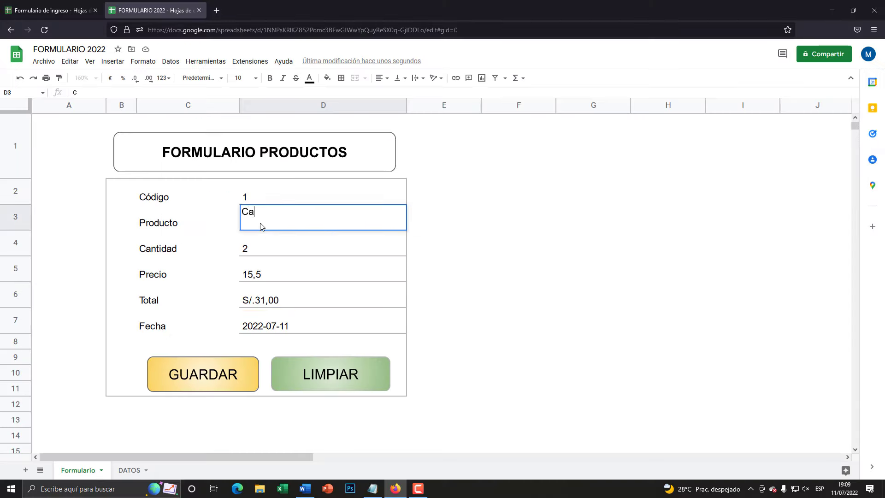
text(fé)
key(Return)
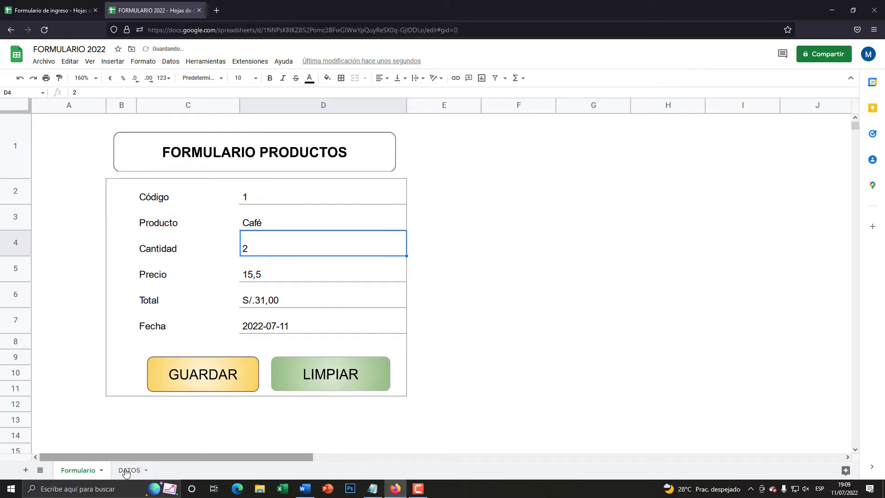
click(129, 469)
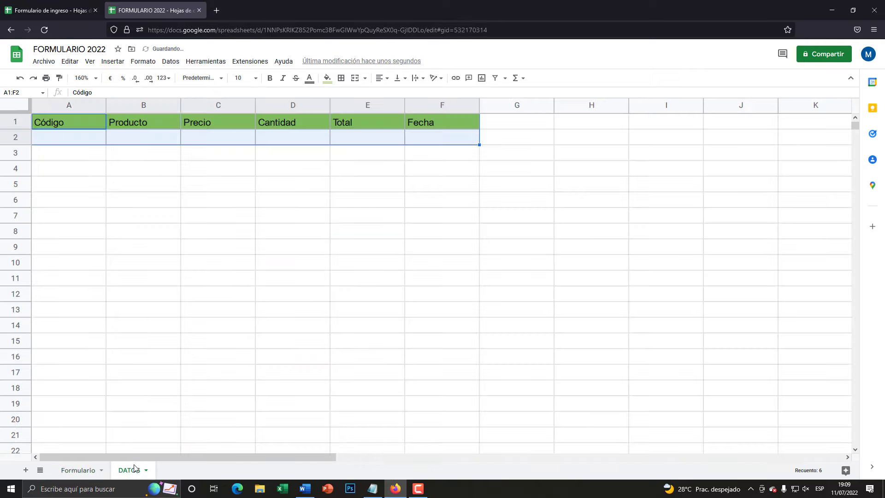
click(78, 470)
click(249, 225)
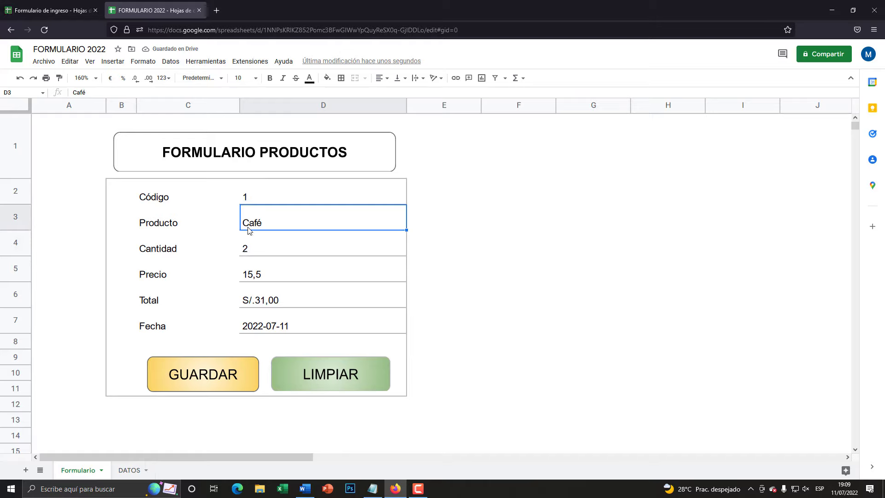
click(254, 198)
click(256, 217)
click(259, 247)
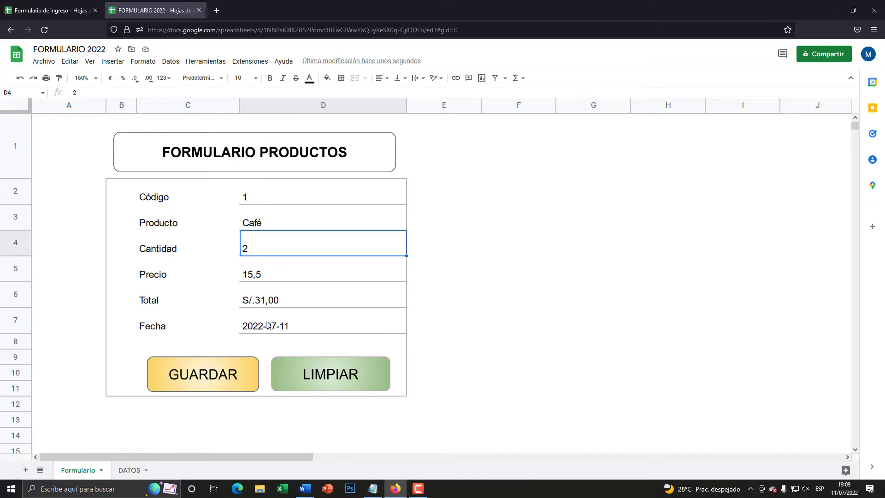
key(super+plus)
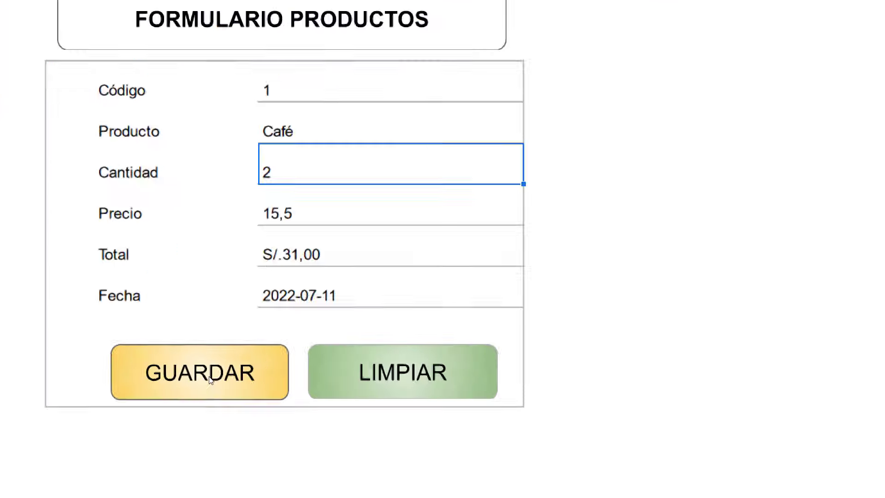
key(super+Escape)
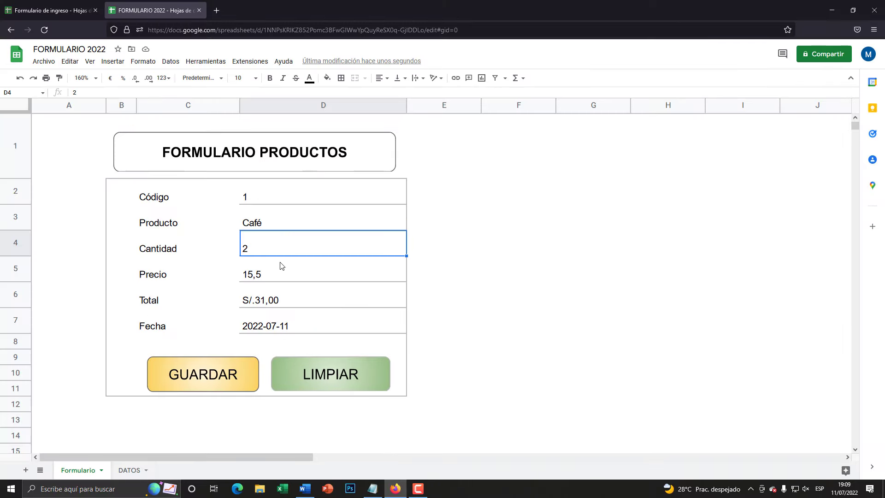
click(282, 269)
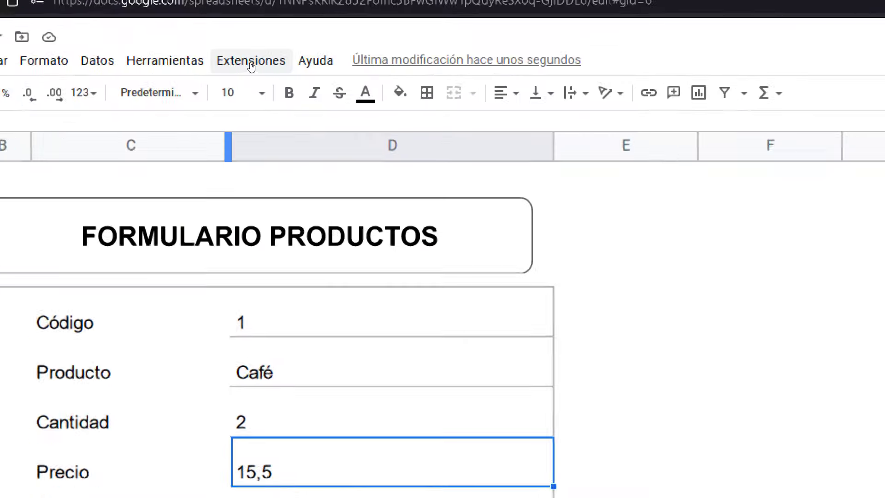
Step: Begin a macro recording via Extensiones > Macros with 'Usar referencias absolutas' kept, panel collapsed
click(250, 64)
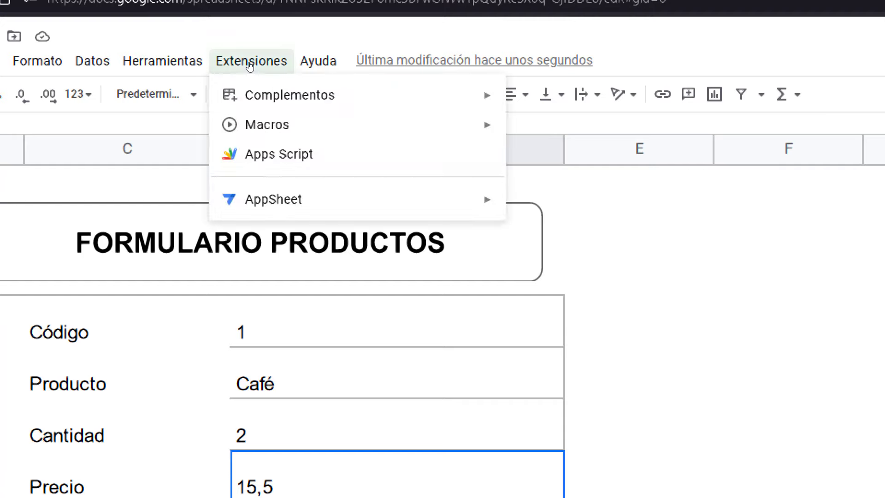
mouse_move(267, 125)
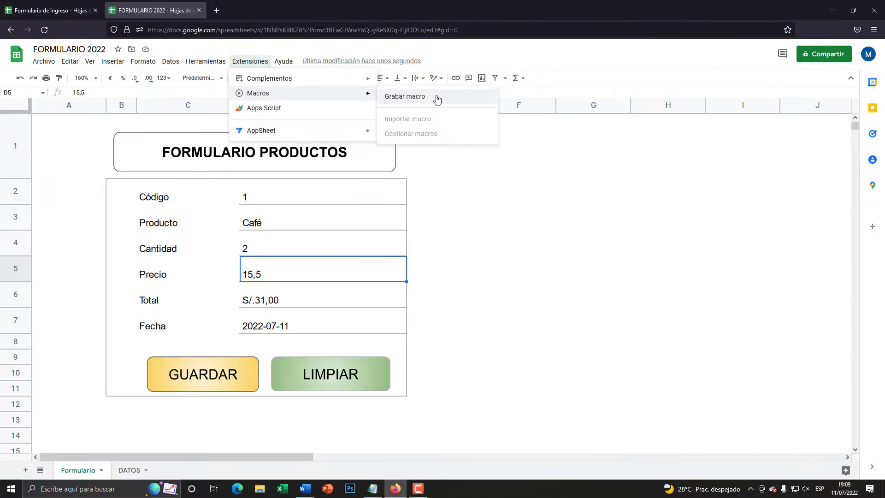
click(437, 99)
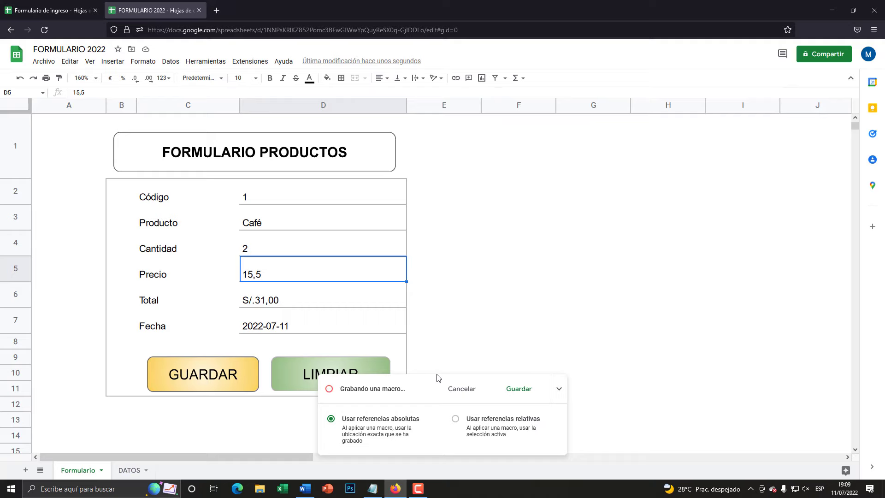
key(super+plus)
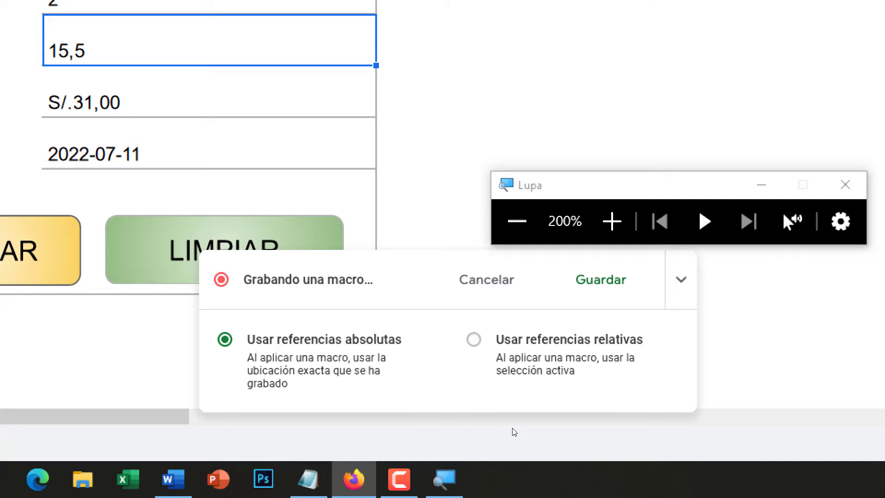
key(super+Escape)
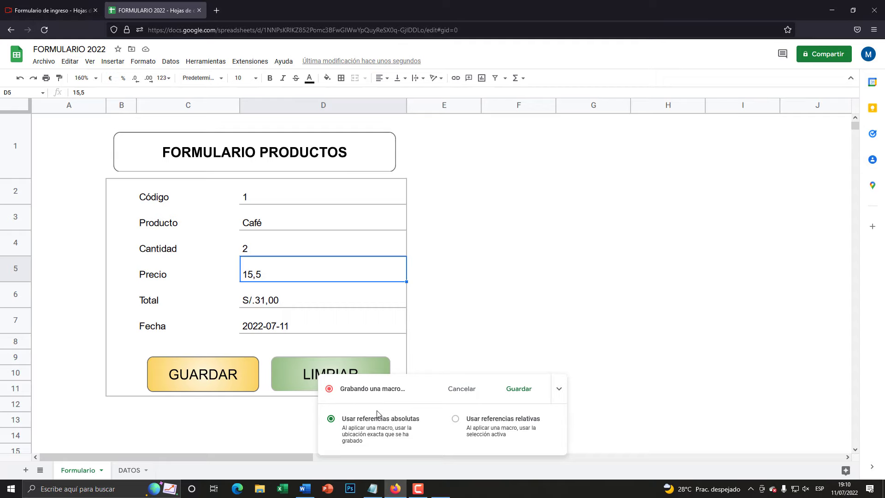
key(super+plus)
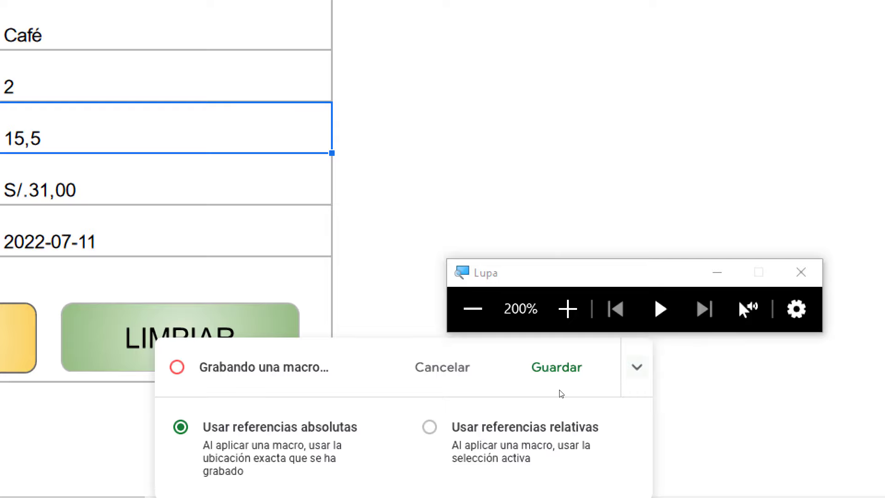
key(super+Escape)
click(559, 390)
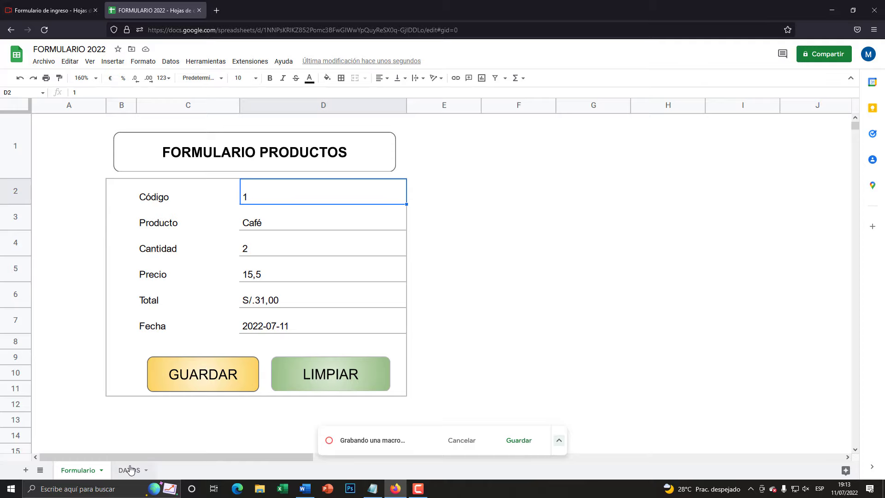
Step: On the DATOS sheet, insert one empty row above row 2 under the Código–Fecha headers
key(super+plus)
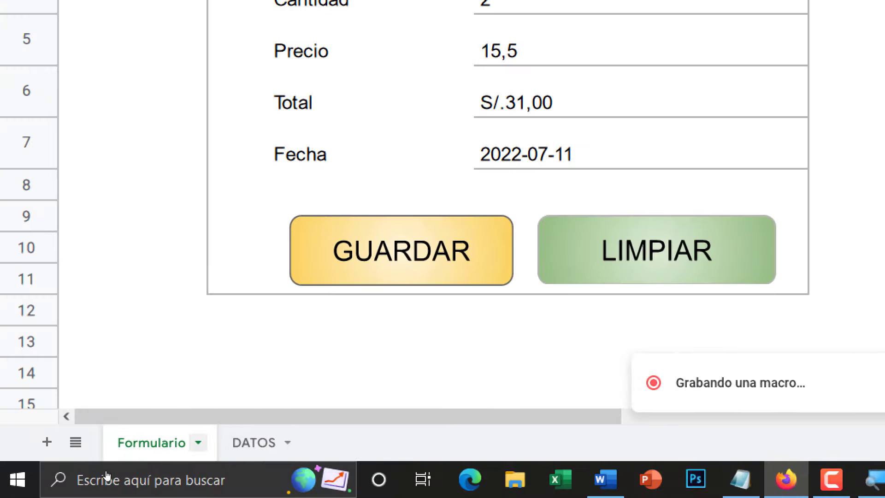
key(super+minus)
click(129, 471)
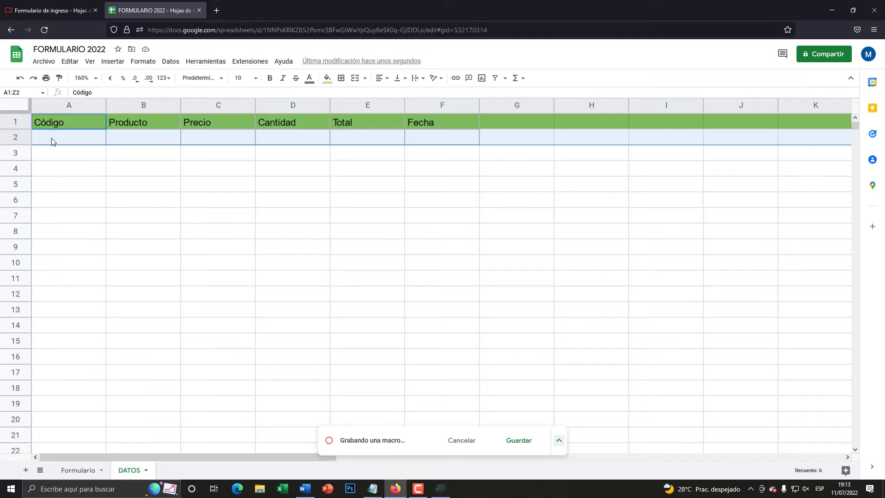
key(super+plus)
key(Down)
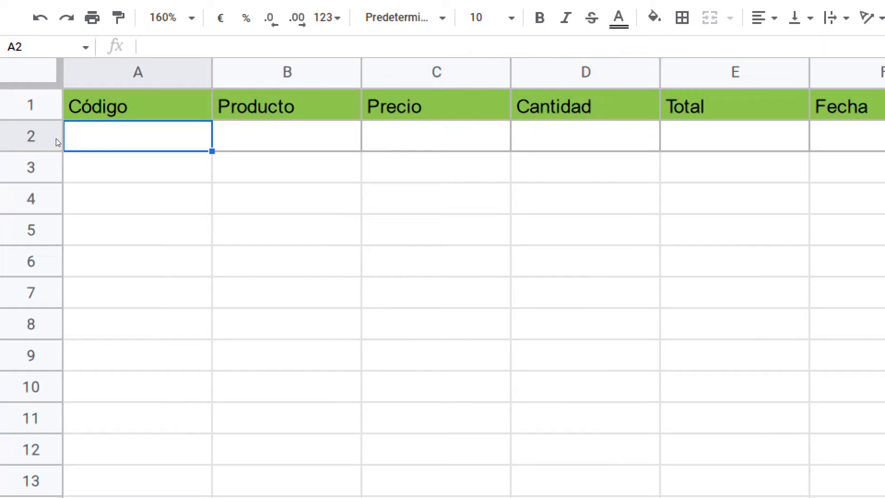
right_click(16, 137)
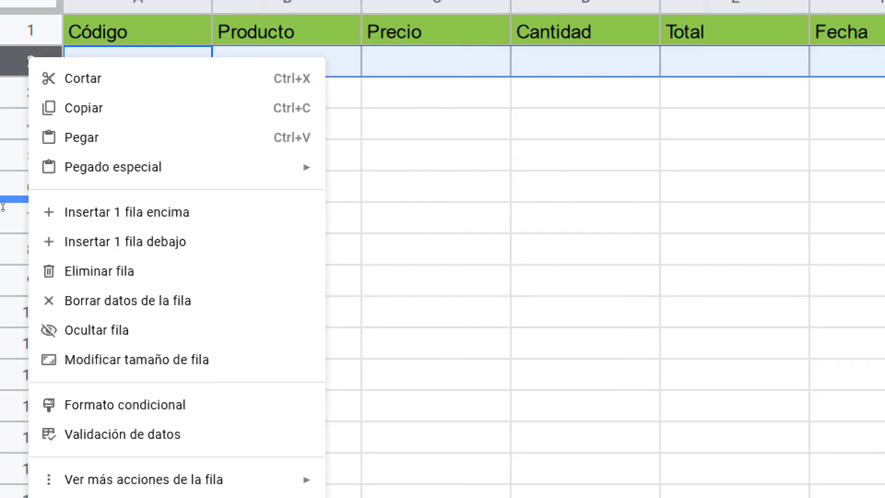
click(67, 215)
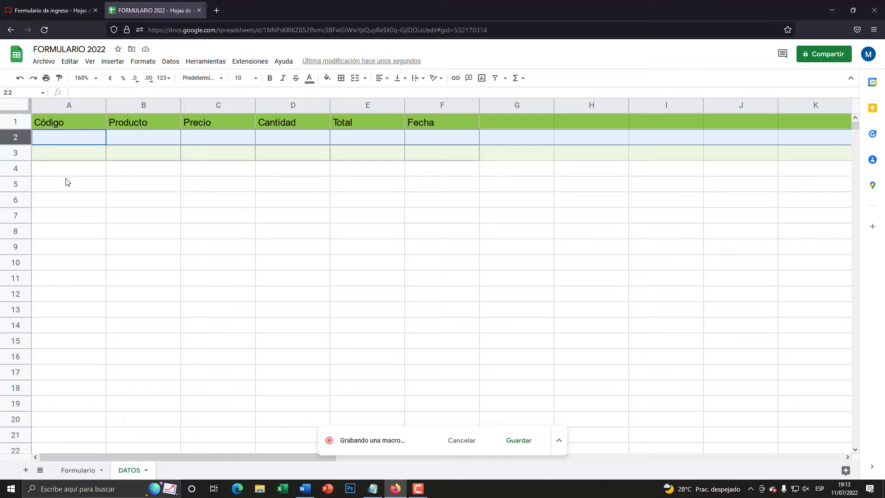
Step: Copy the Código value 1 from Formulario D2 and paste it values-only into DATOS A2
click(85, 469)
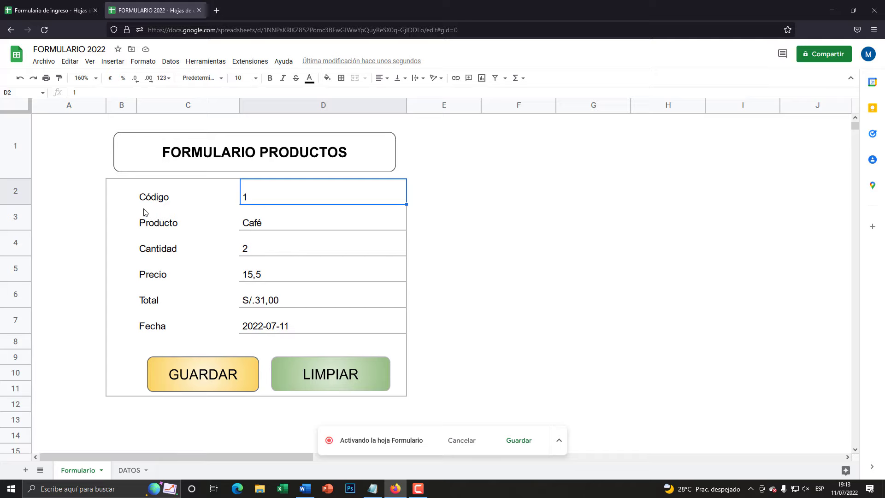
right_click(254, 199)
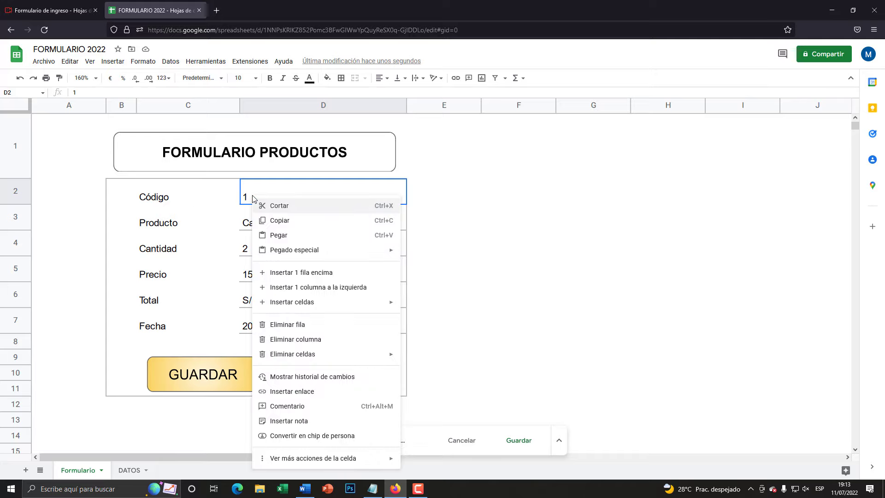
click(278, 221)
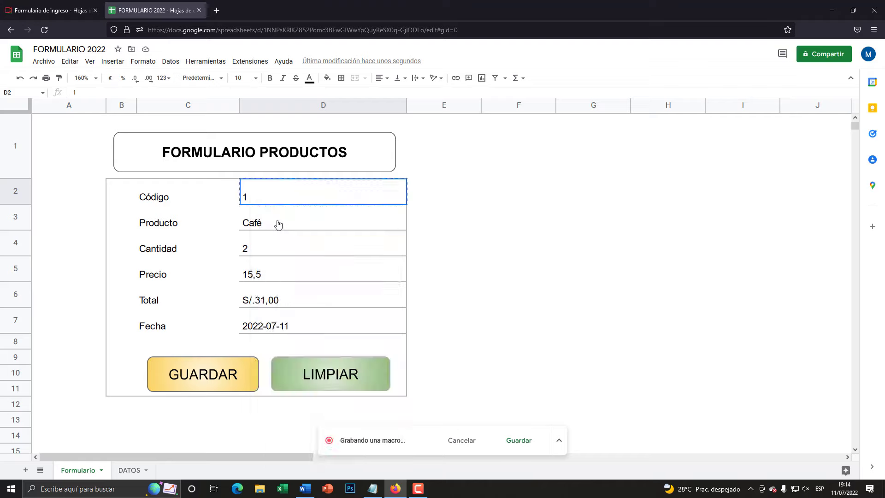
click(135, 470)
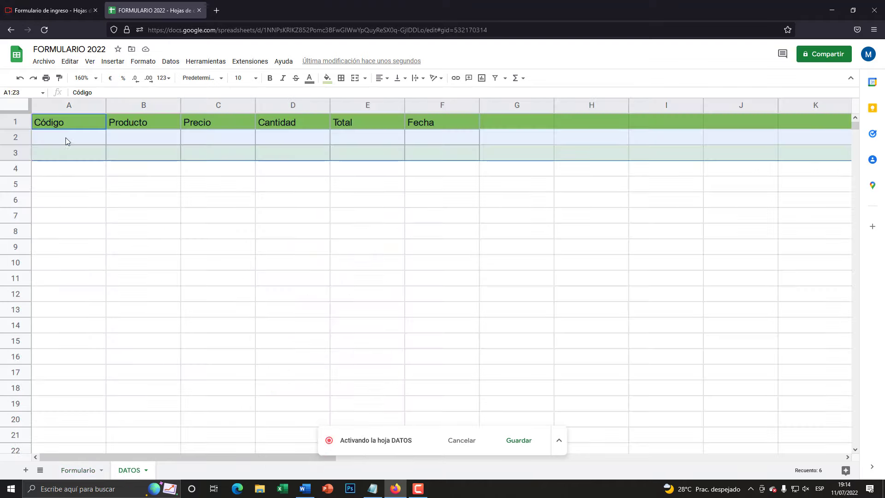
click(67, 140)
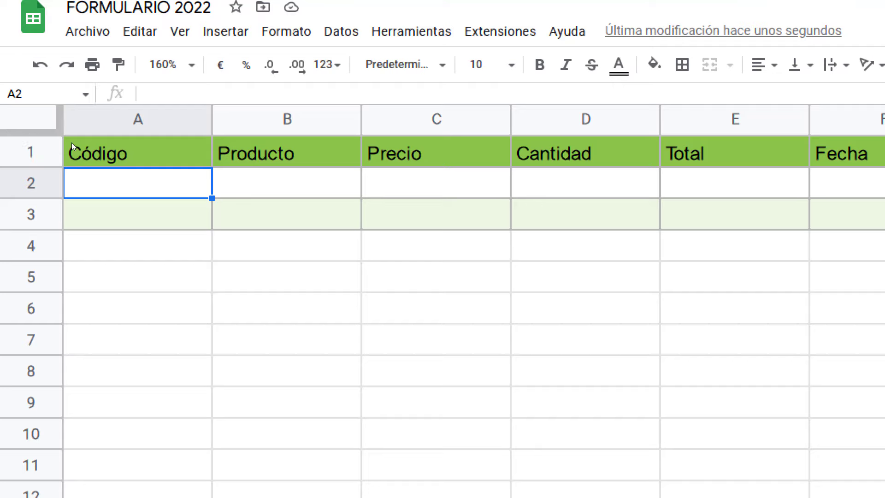
right_click(133, 182)
mouse_move(218, 291)
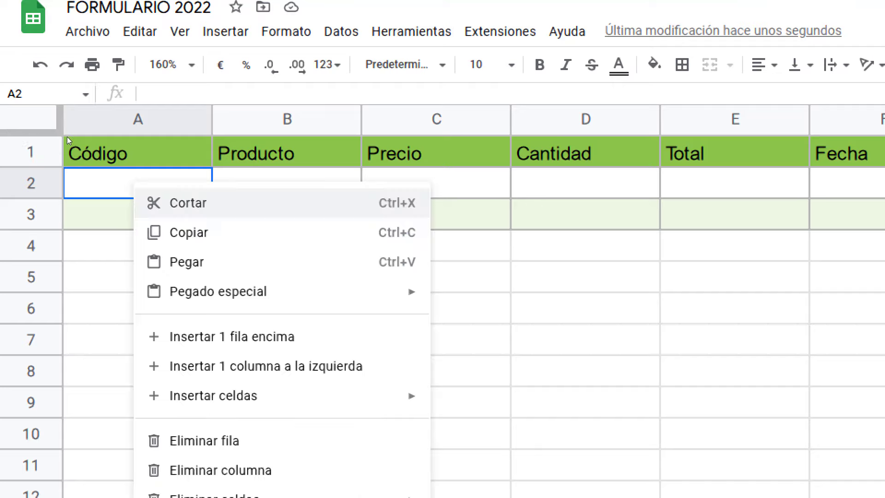
key(Down)
key(Down)
key(Down)
key(Right)
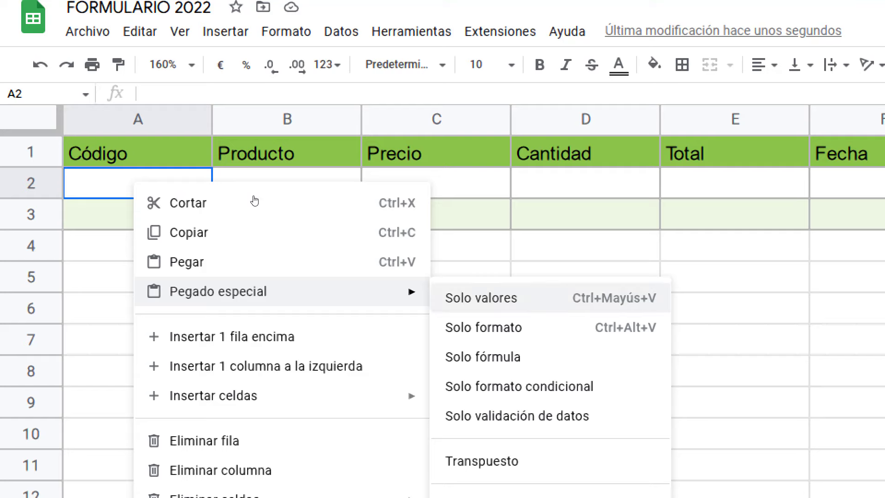
key(Return)
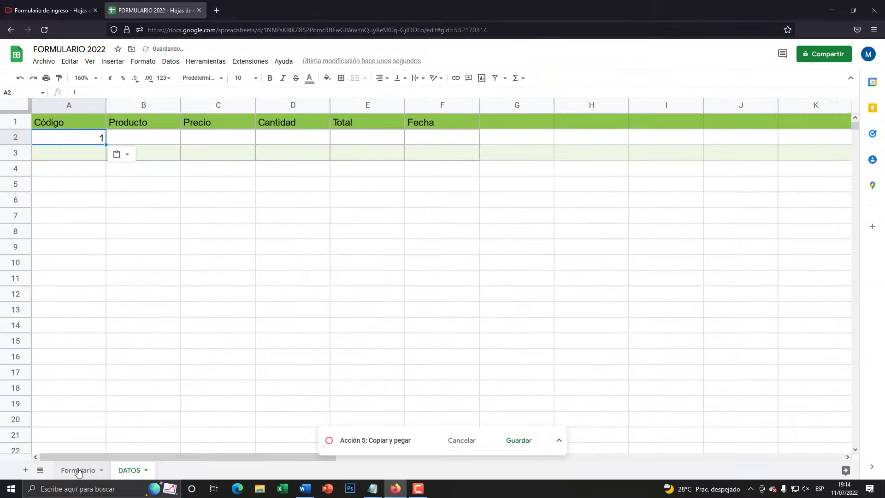
click(76, 470)
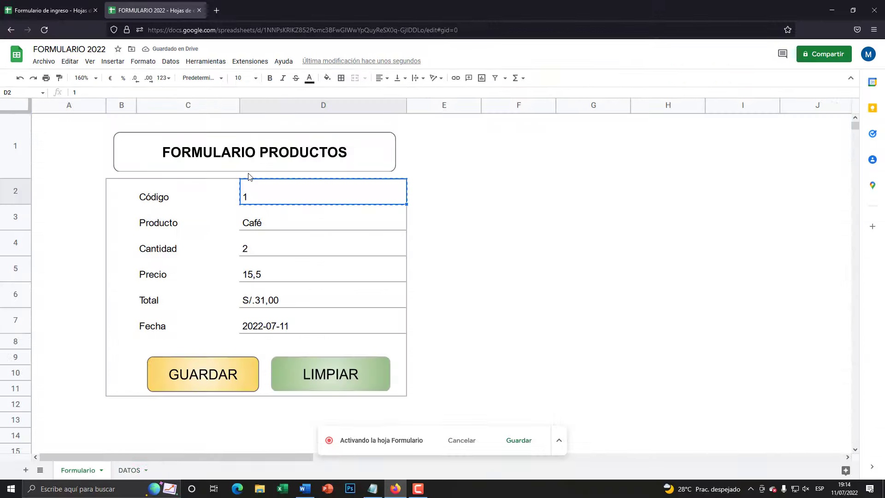
Step: Copy the product Café from Formulario D3 into DATOS cell B2
click(257, 221)
right_click(257, 222)
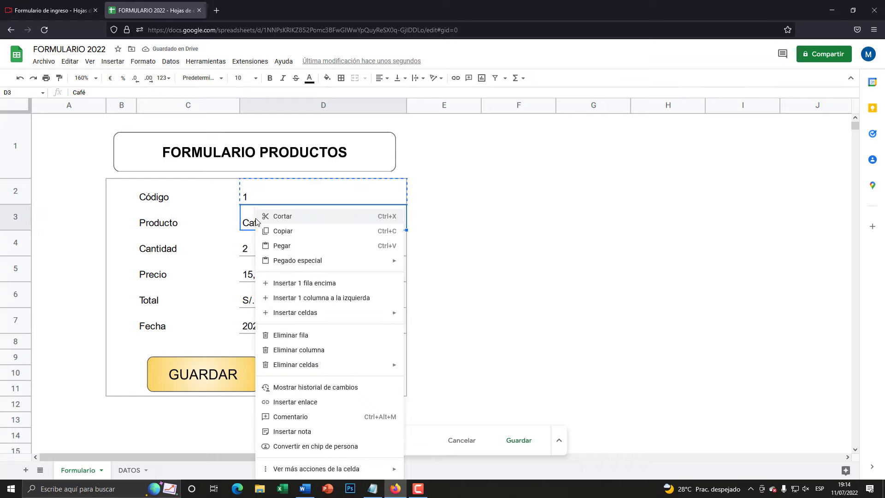
click(281, 232)
click(129, 470)
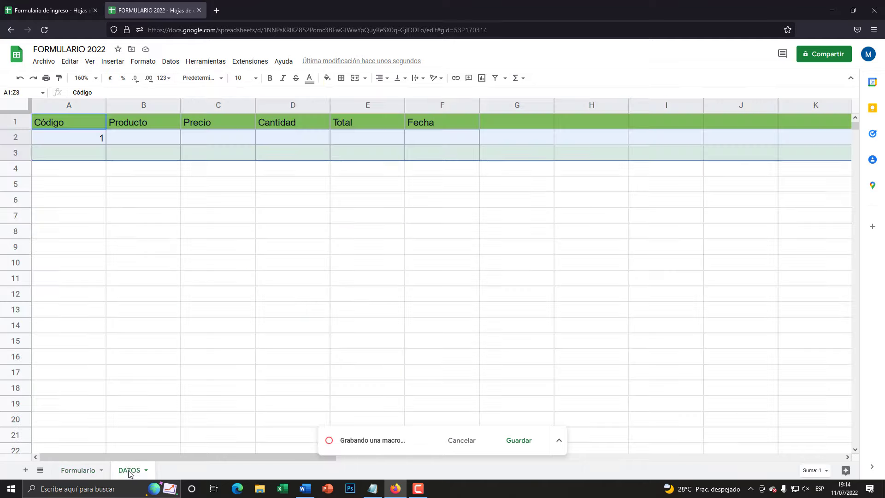
click(135, 140)
right_click(135, 141)
mouse_move(178, 191)
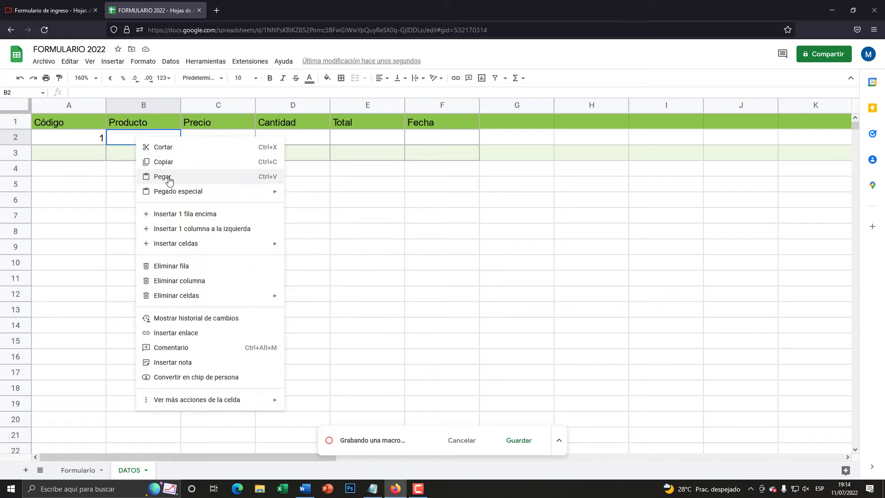
click(168, 178)
click(548, 302)
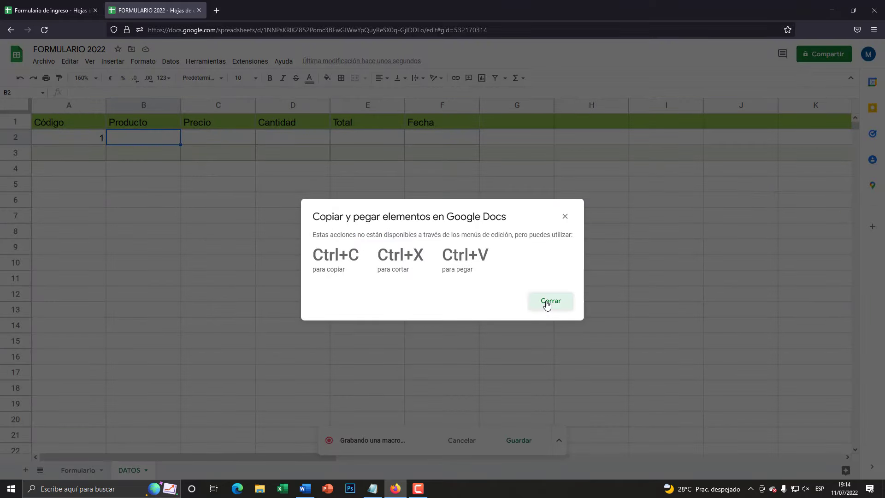
key(ctrl+v)
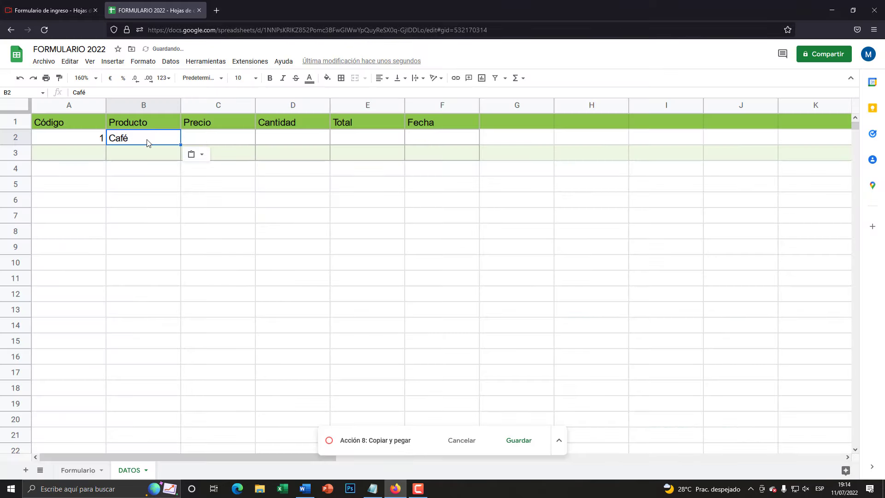
click(76, 469)
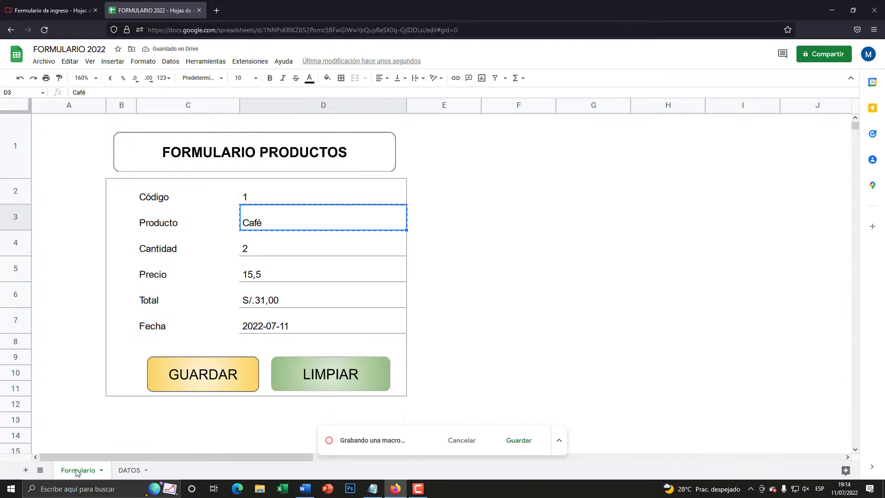
Step: Copy the quantity 2 from Formulario D4 into DATOS cell C2
click(252, 249)
right_click(252, 250)
click(287, 234)
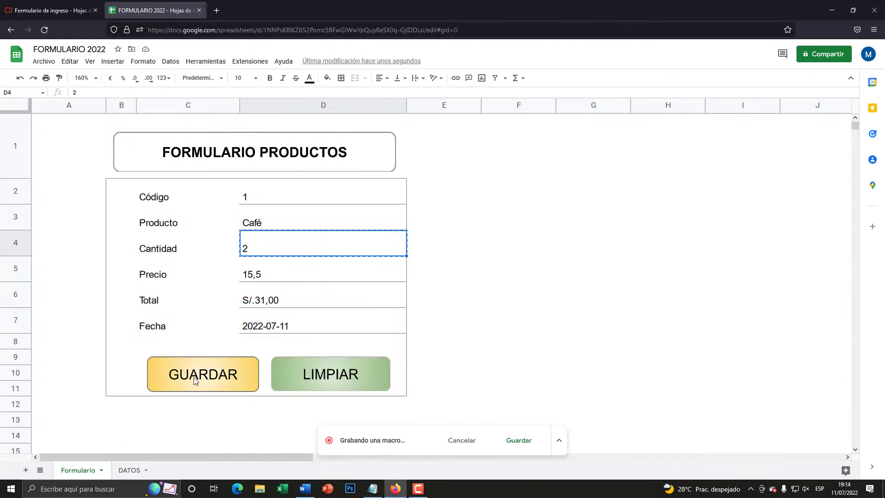
click(129, 470)
click(195, 142)
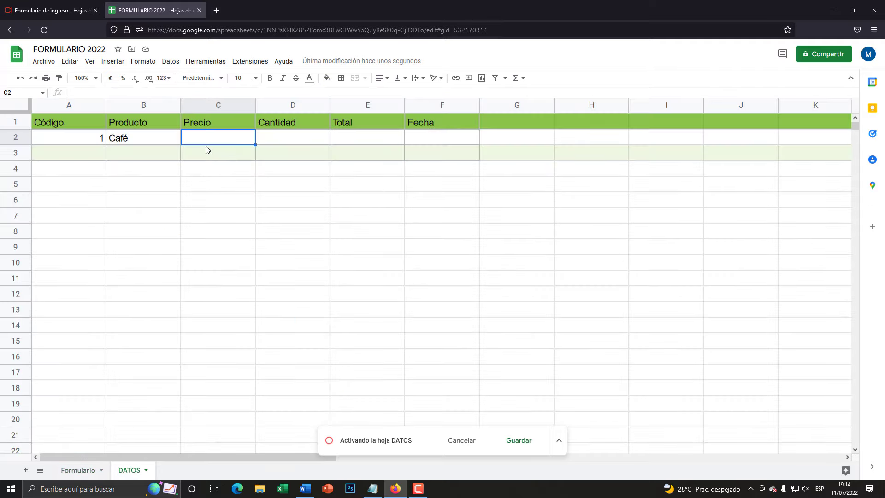
key(ctrl+v)
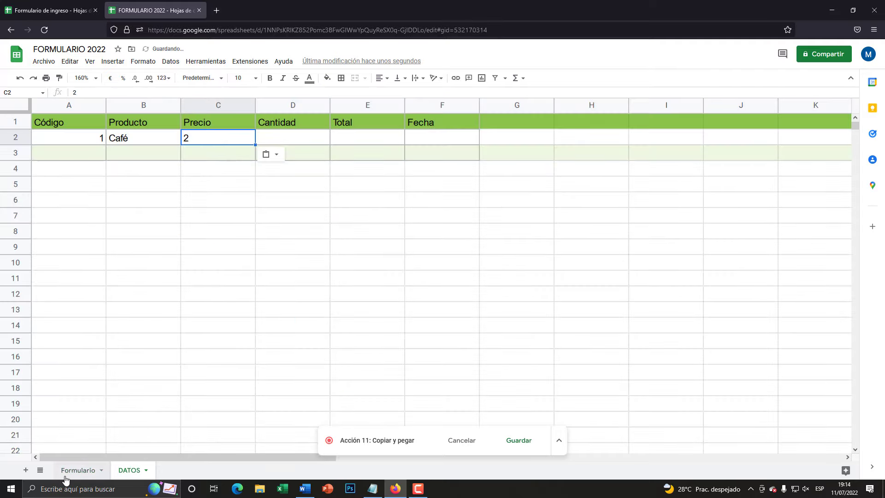
click(78, 470)
Step: Copy the price 15,5 from Formulario D5 into DATOS cell D2
click(259, 277)
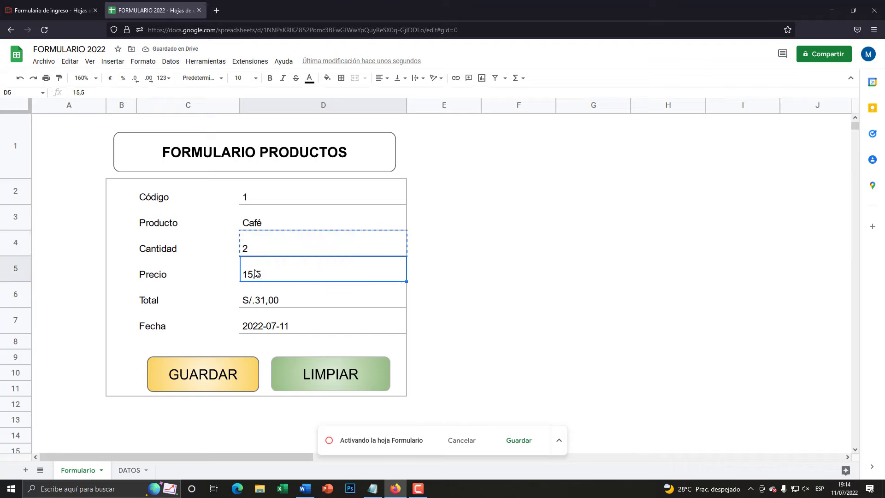
right_click(259, 277)
click(280, 231)
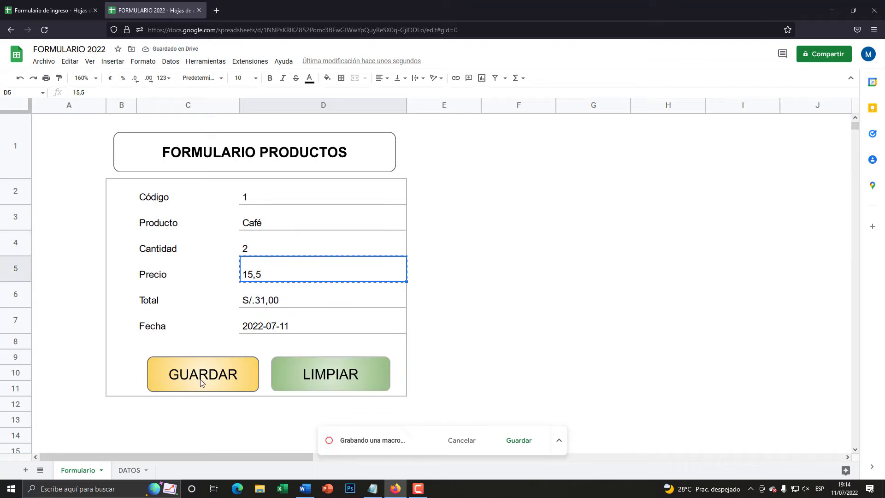
click(128, 471)
click(280, 138)
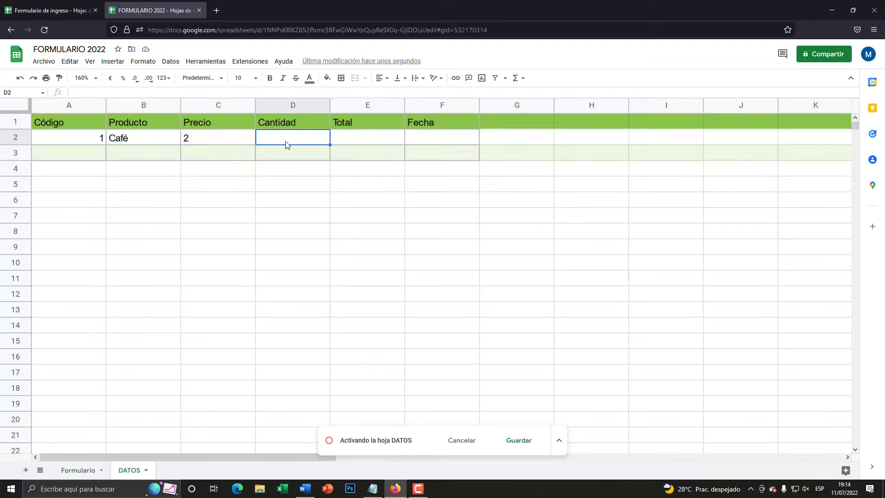
key(ctrl+v)
click(78, 471)
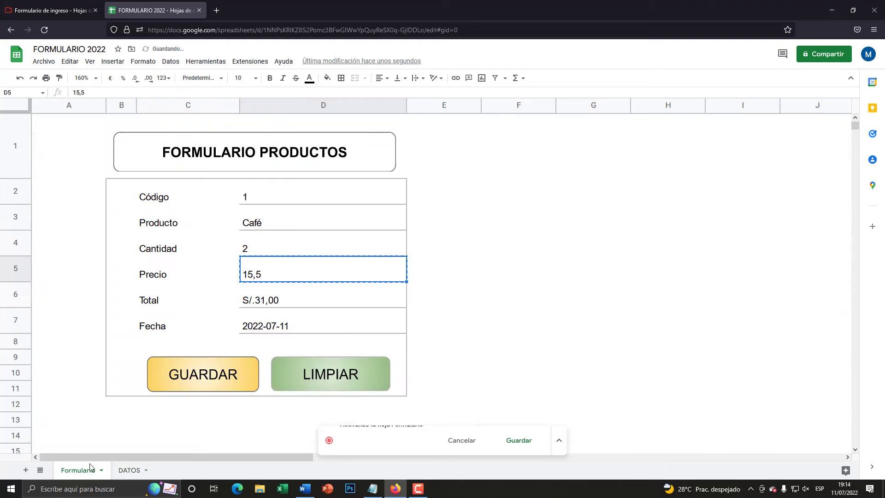
click(266, 305)
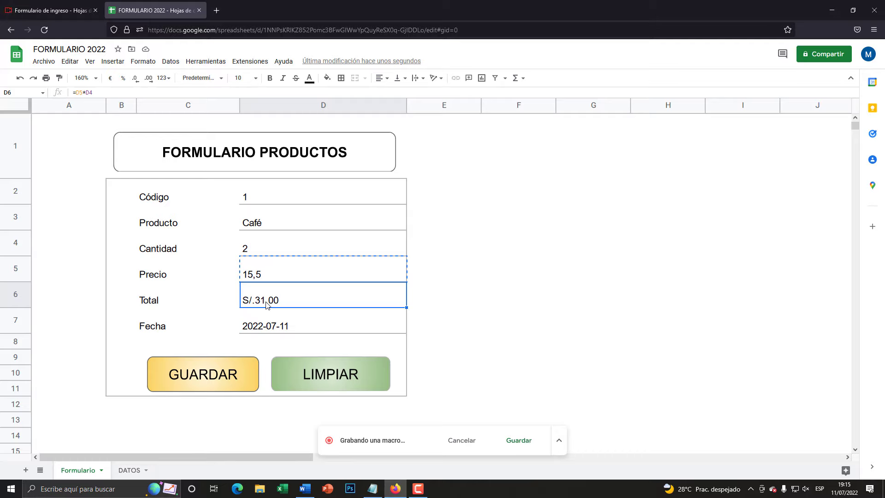
Step: Copy the Total from Formulario D6 and paste only the value 31 into DATOS E2
right_click(266, 306)
click(292, 70)
click(129, 470)
click(346, 138)
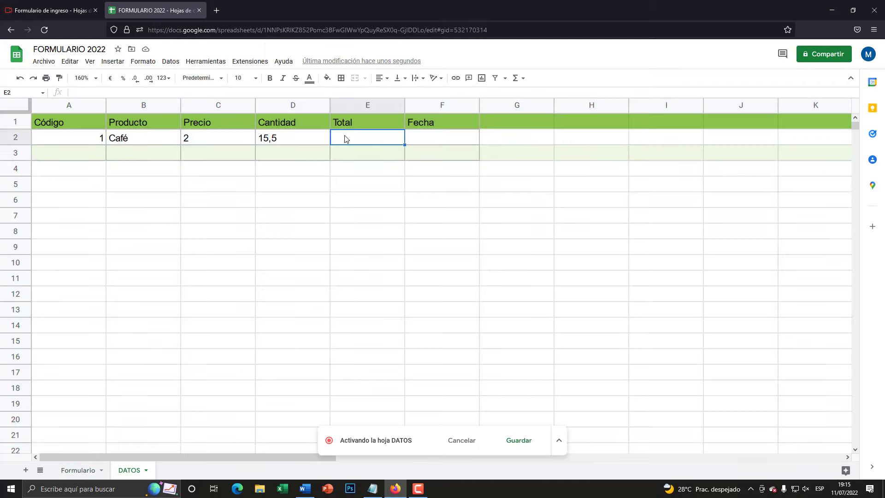
right_click(346, 138)
mouse_move(386, 190)
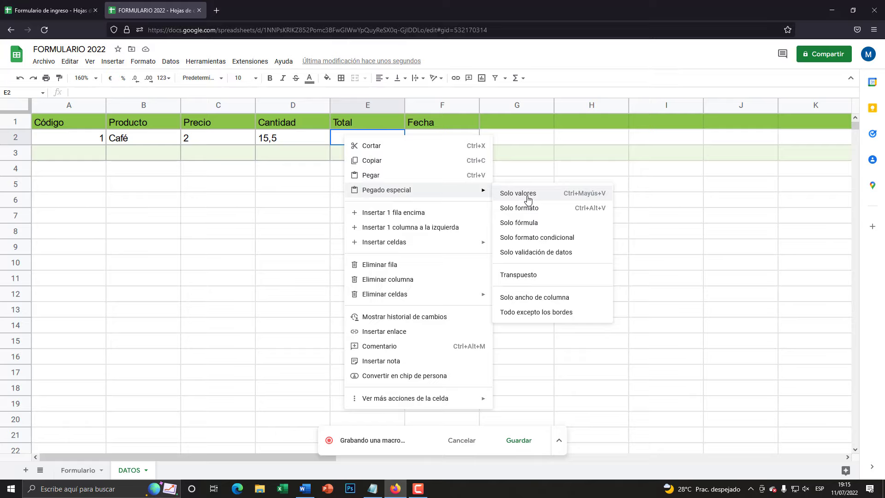
key(super+plus)
key(super+minus)
click(522, 195)
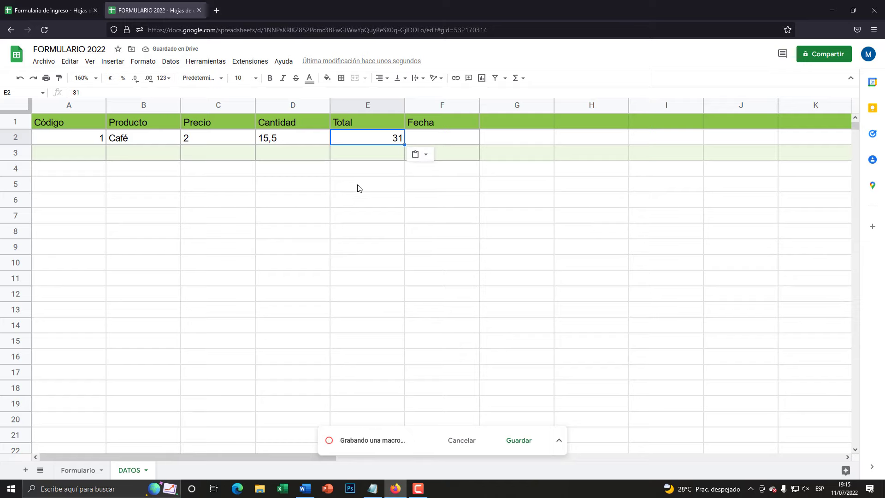
Step: Copy the date 2022-07-11 from Formulario D7 into DATOS cell F2
click(77, 471)
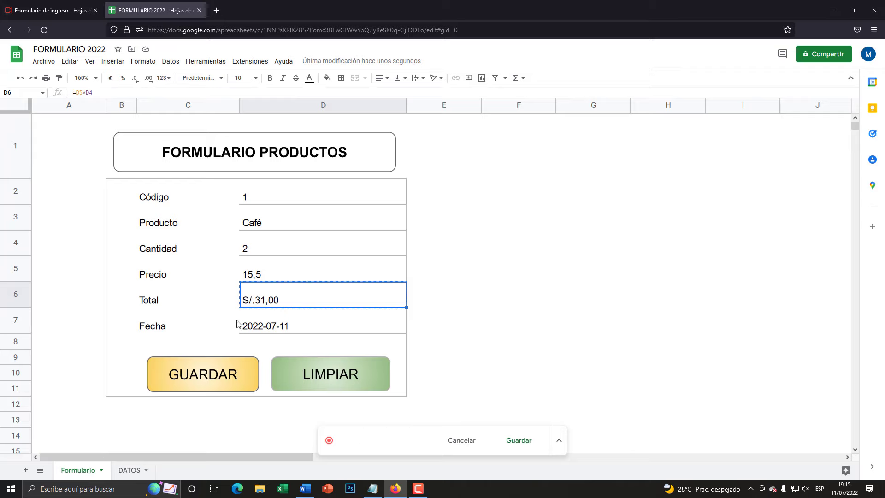
click(266, 328)
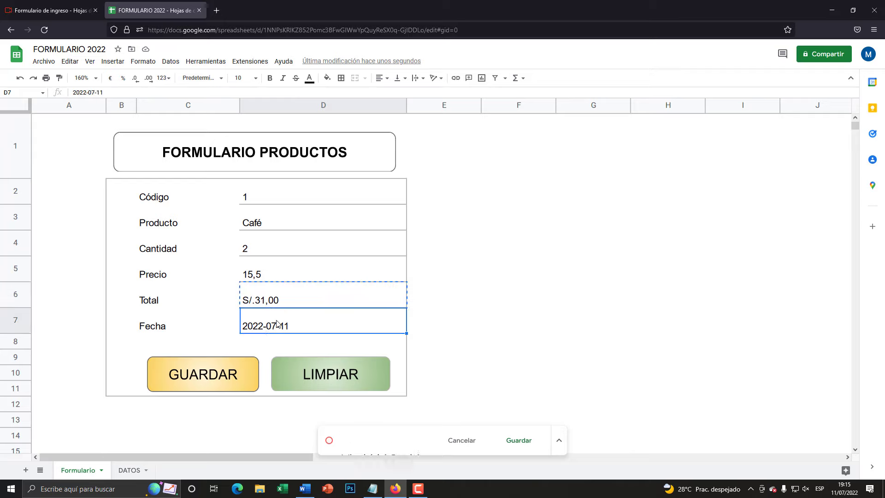
right_click(262, 327)
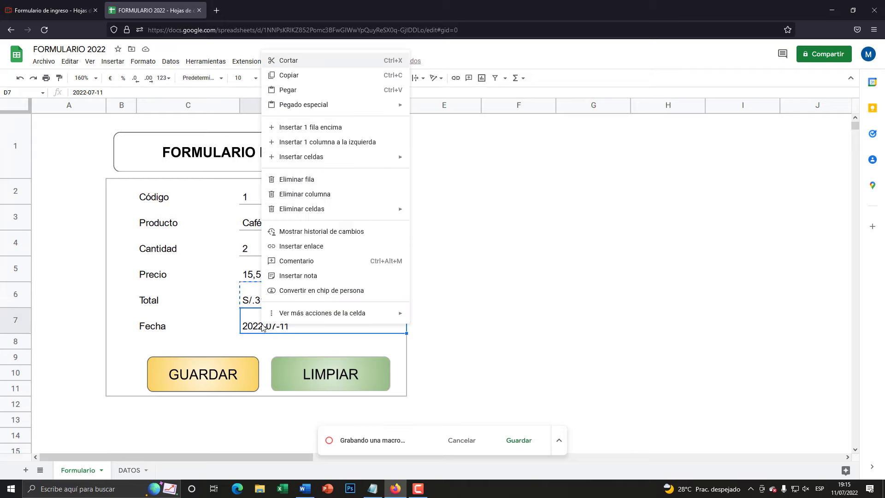
click(289, 75)
click(130, 471)
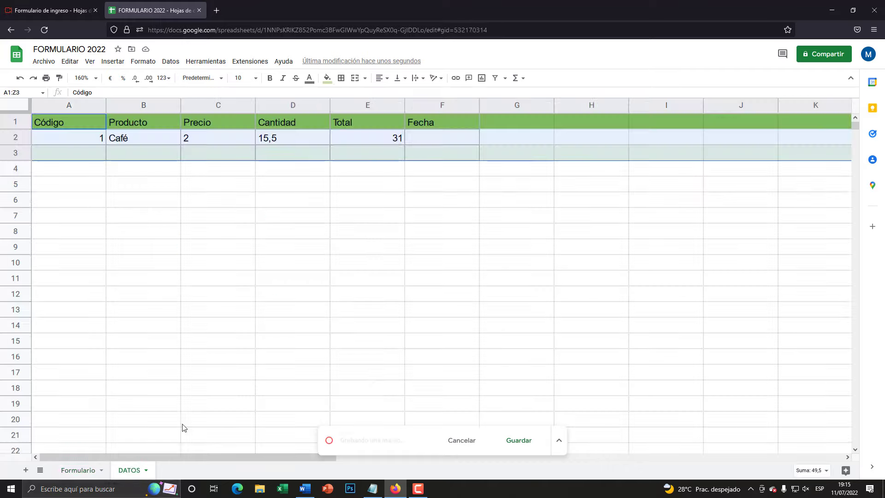
click(419, 140)
right_click(420, 140)
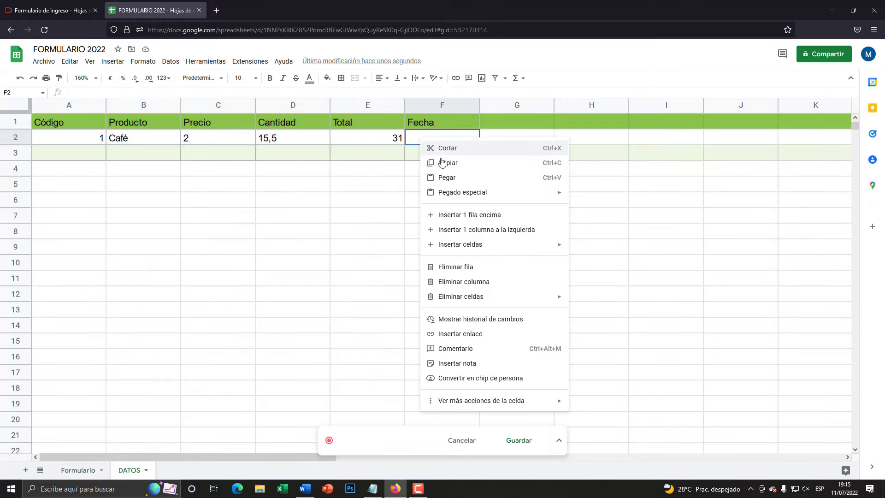
key(Escape)
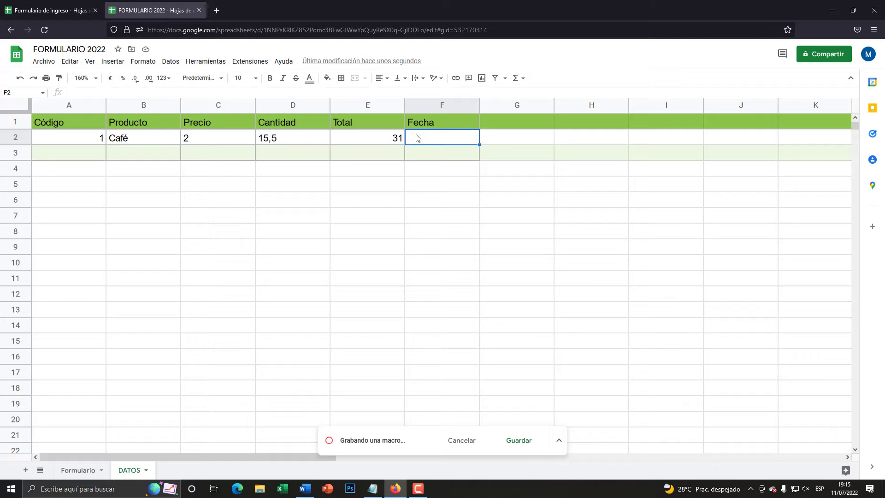
key(ctrl+v)
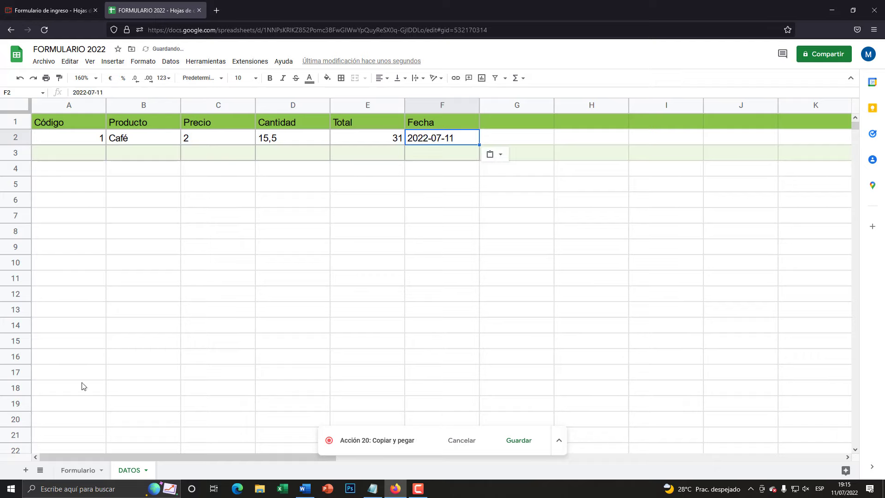
Step: Return to the Formulario sheet and select the Código cell D2
click(79, 476)
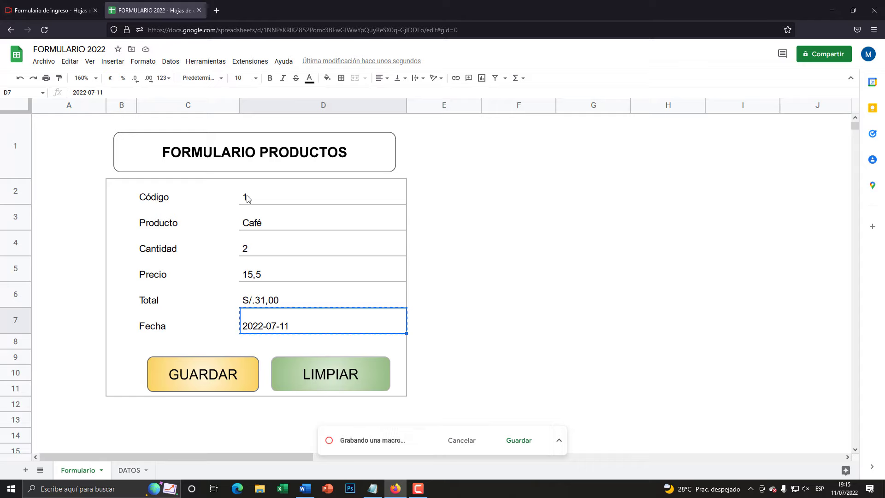
click(247, 198)
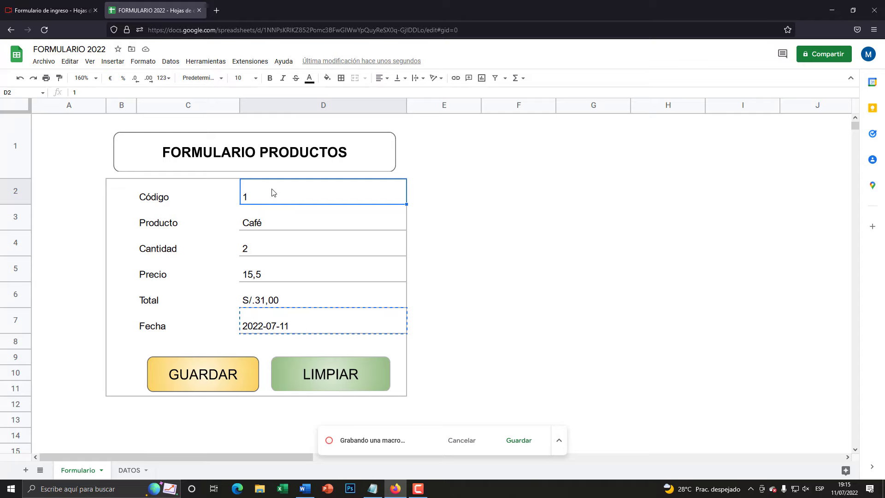
key(super+plus)
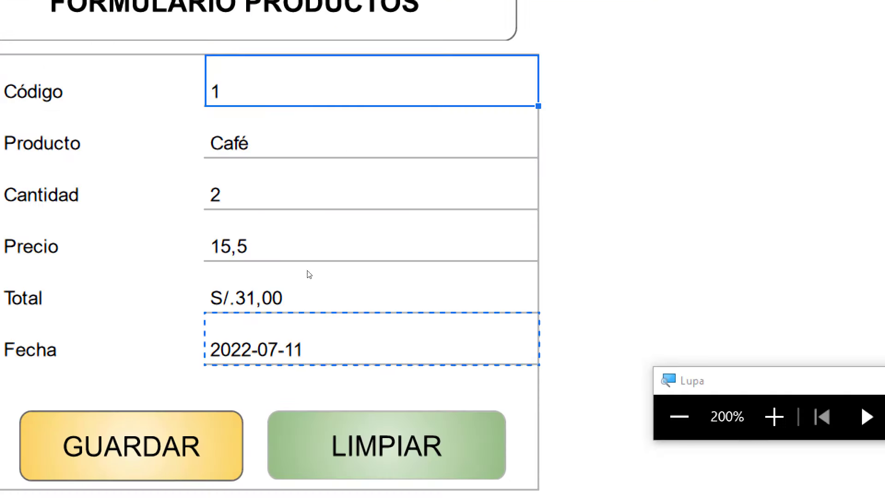
key(super+Escape)
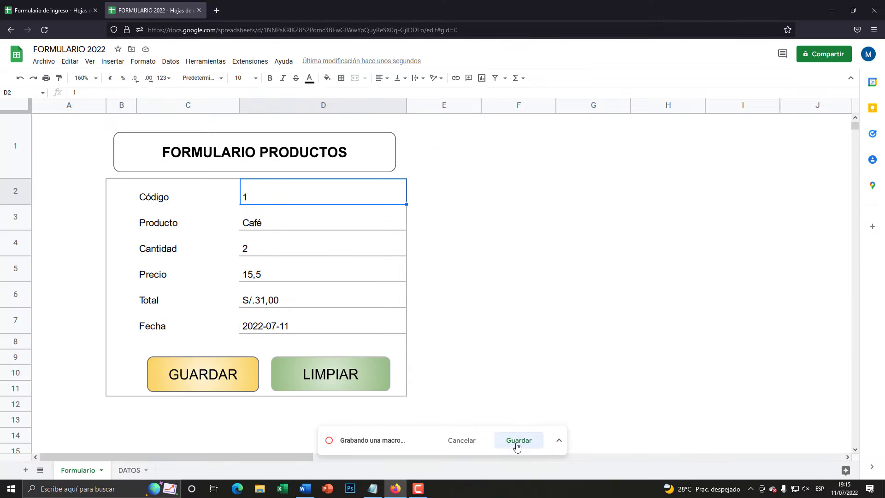
key(super+plus)
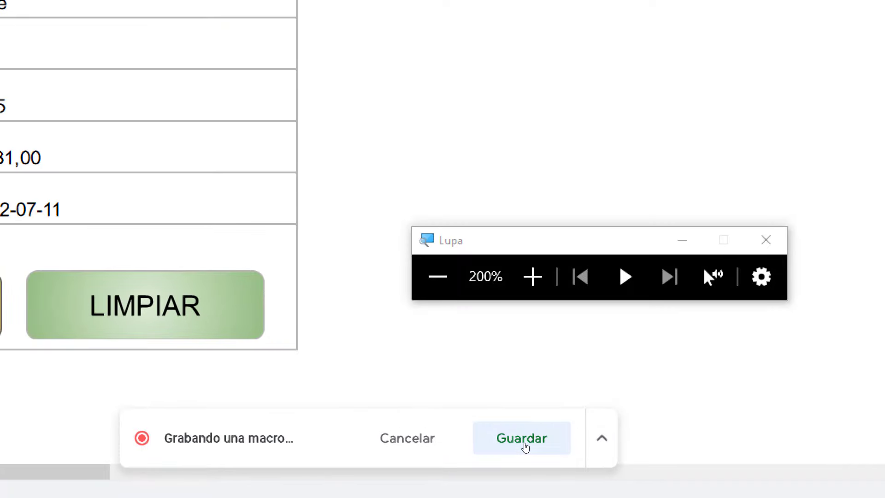
Step: Stop recording and save the macro under the name grabadora
click(525, 446)
key(super+Escape)
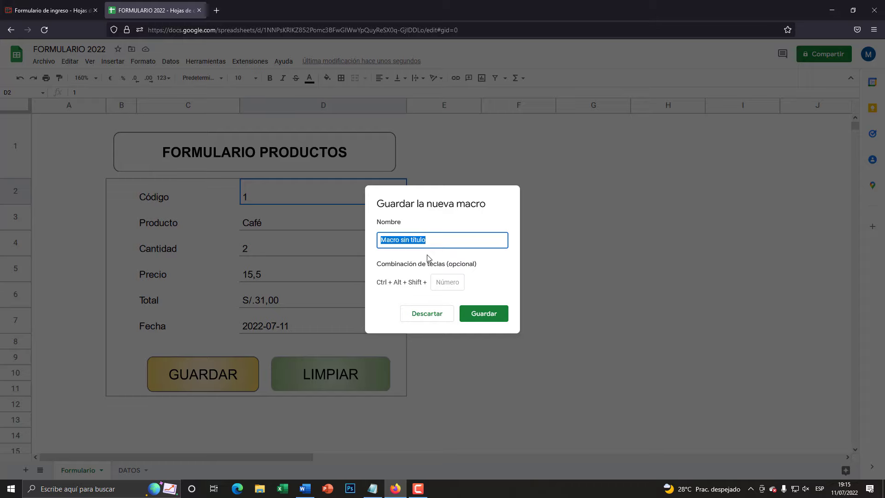
key(super+plus)
drag(436, 248, 345, 246)
text(g)
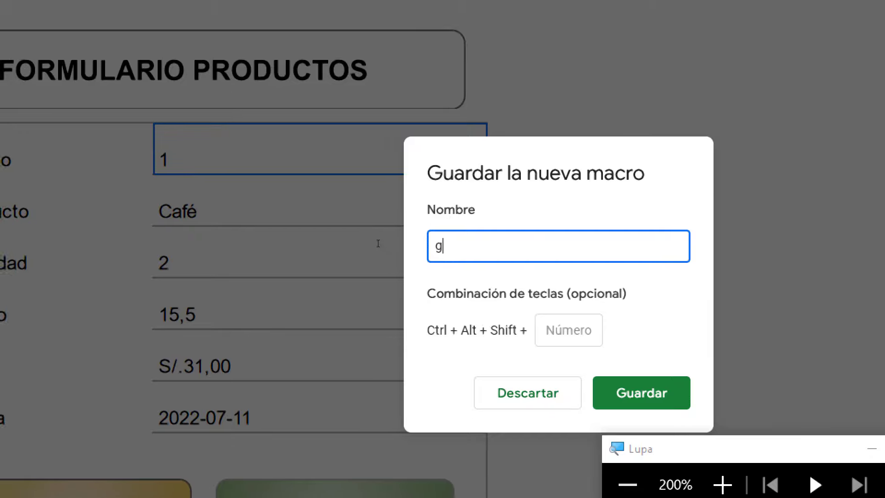
text(rabadora)
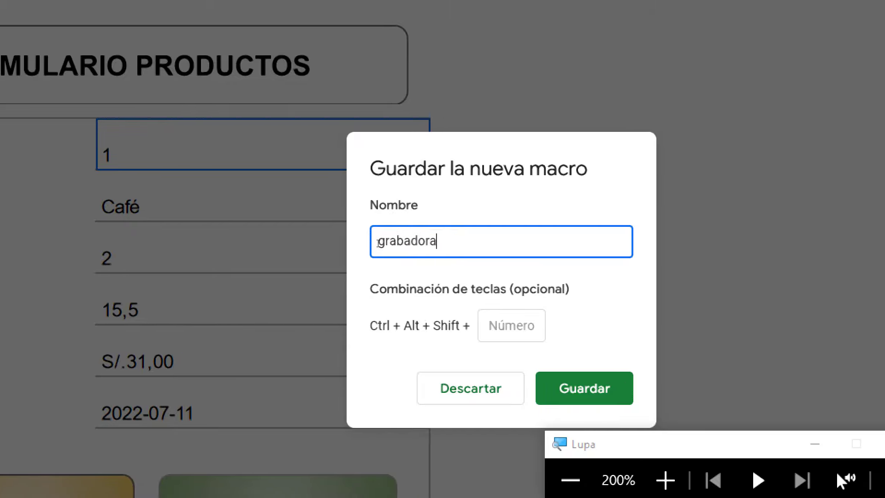
double_click(409, 241)
key(super+Escape)
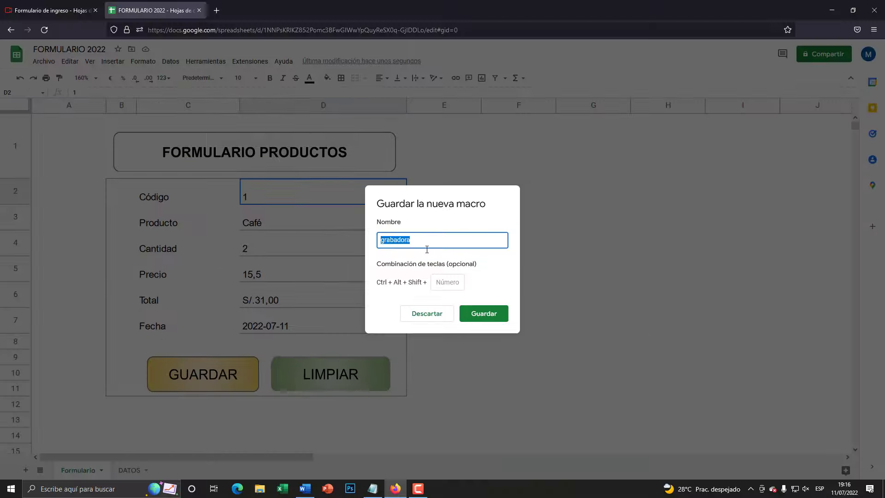
click(489, 319)
click(471, 331)
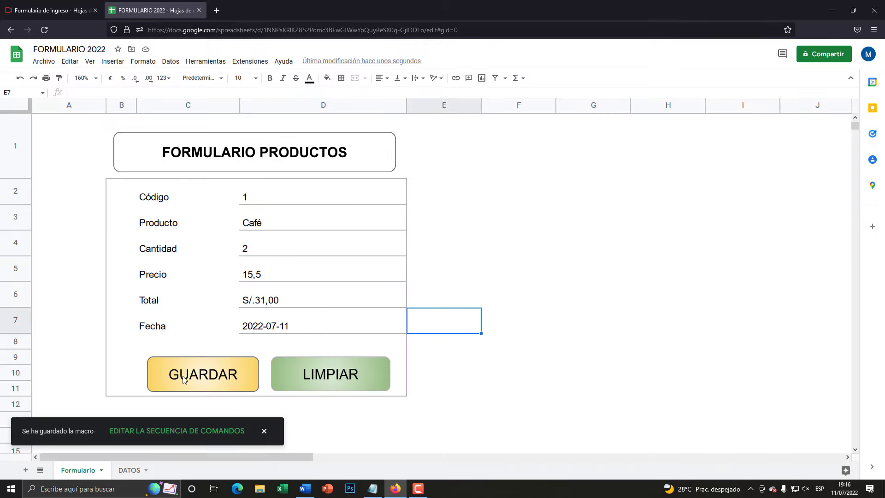
Step: Assign the grabadora script to the GUARDAR drawing, then view the DATOS sheet
click(231, 367)
key(super+plus)
click(313, 363)
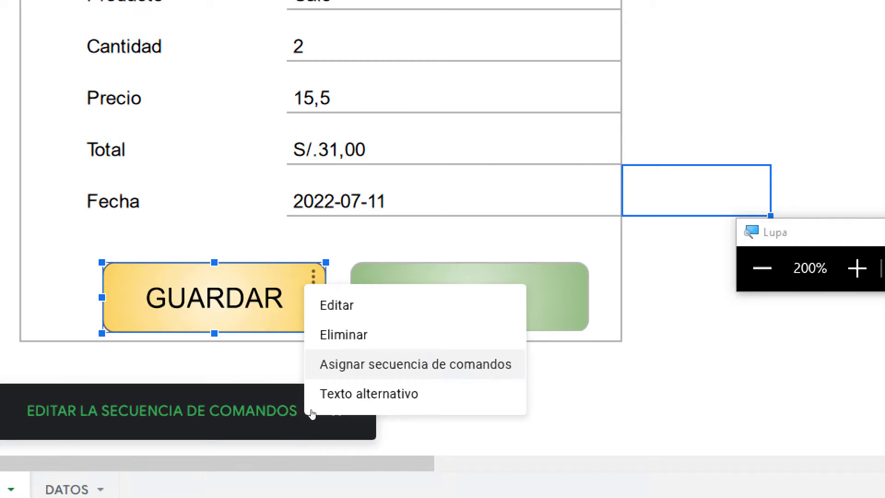
key(Return)
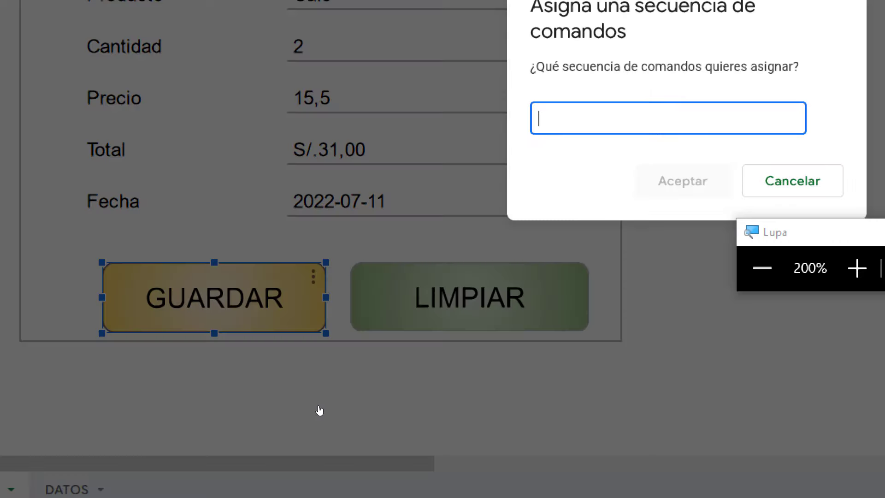
key(super+Escape)
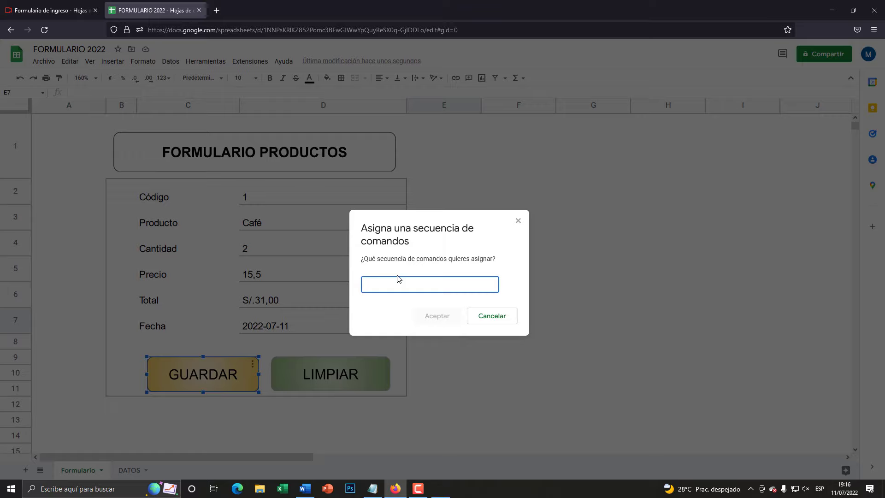
key(super+plus)
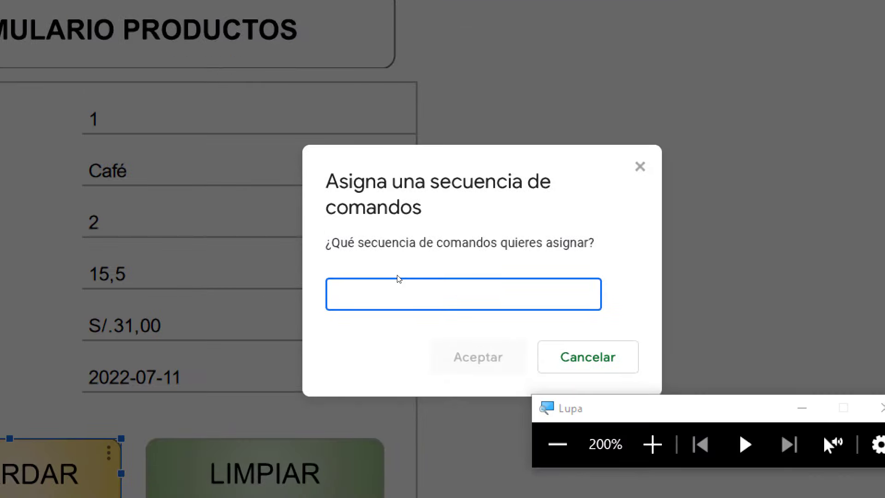
text(grabadora)
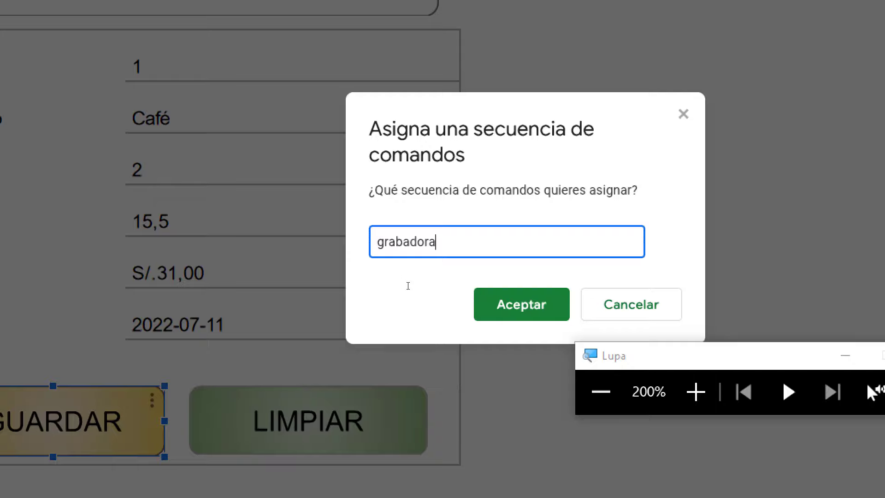
key(ctrl+a)
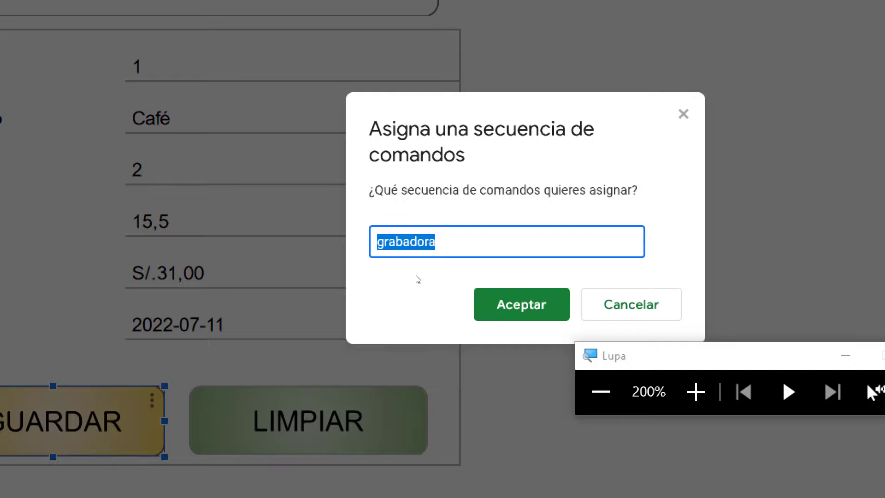
key(super+Escape)
click(437, 317)
click(283, 257)
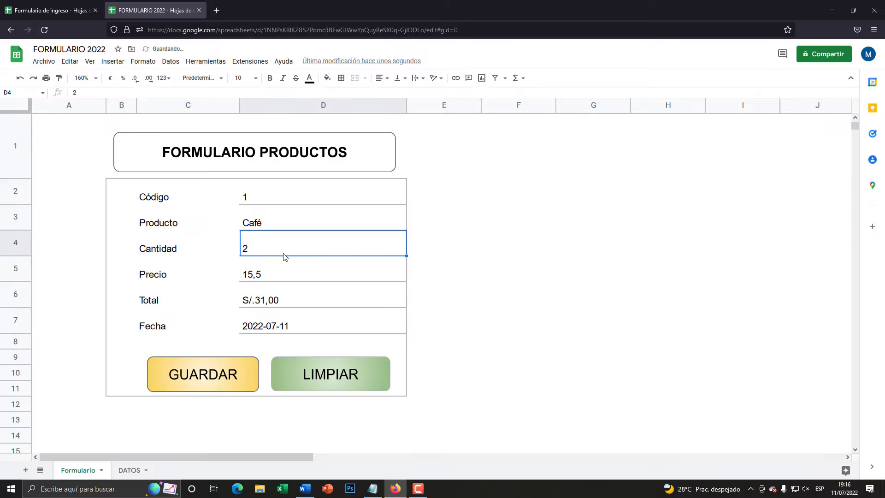
click(129, 471)
Step: Look over the saved Café record row in DATOS, then return to the Formulario sheet
click(85, 157)
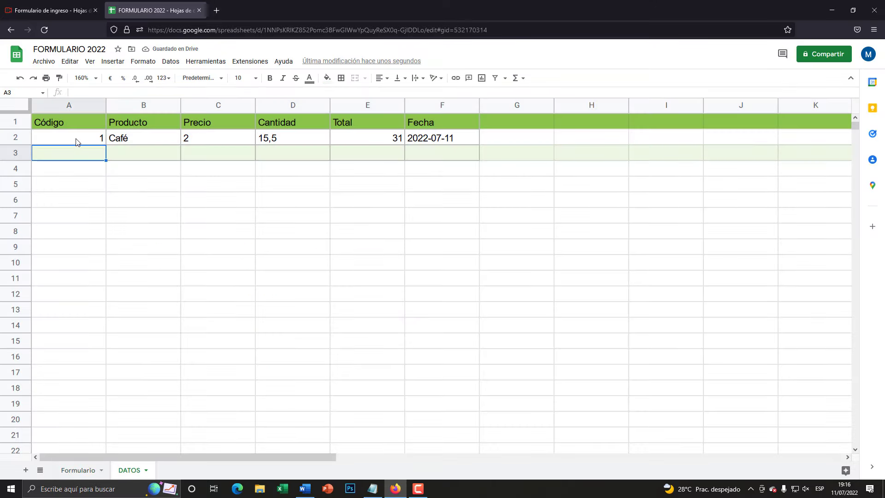
drag(75, 139, 442, 138)
click(366, 169)
click(76, 471)
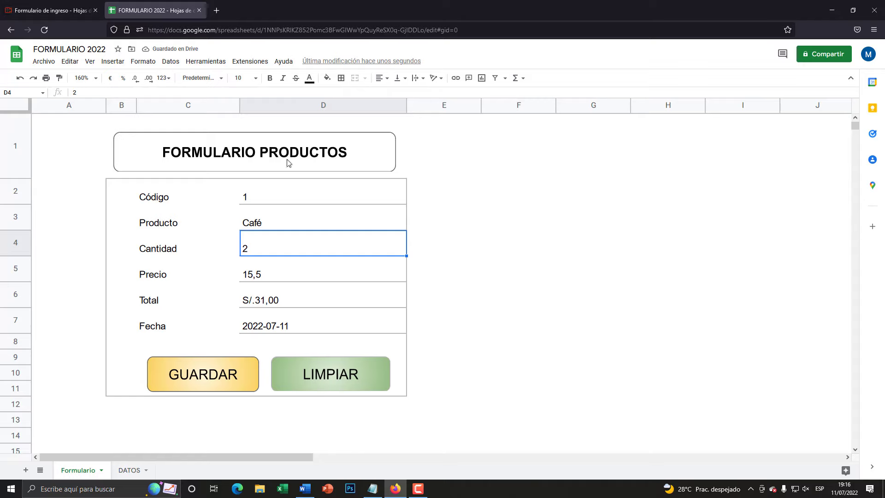
Step: Enter Código 2, product Azucar, Cantidad 10 and Precio 2.5 in the form
click(261, 200)
text(2)
key(Return)
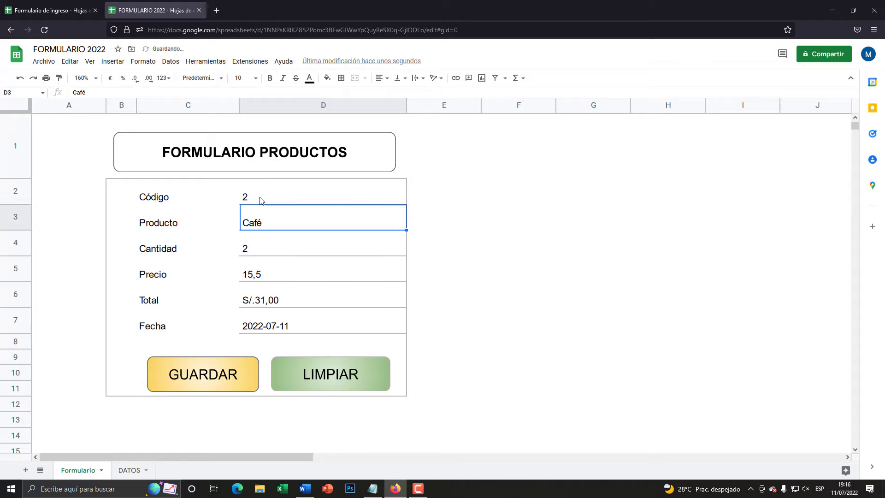
text(Azucar)
key(Return)
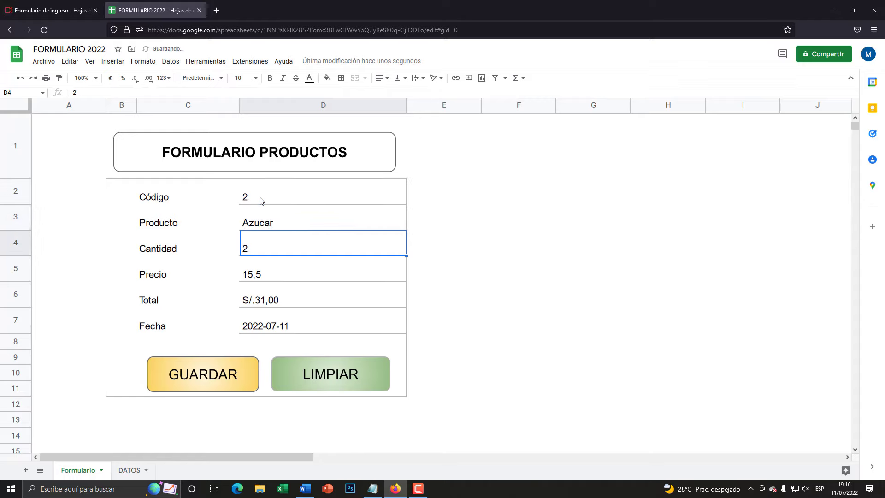
text(10)
key(Return)
text(2)
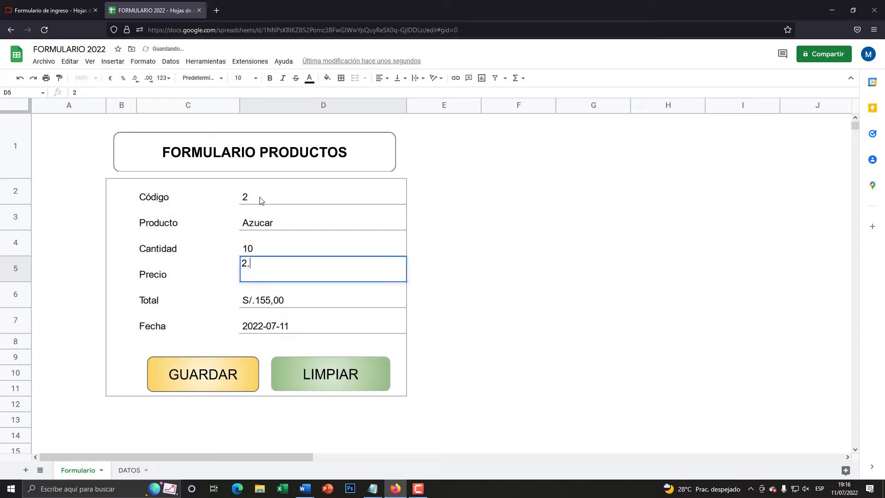
text(.5)
key(Return)
Step: Set the form's Fecha to 12 July 2022 using the date picker
double_click(268, 328)
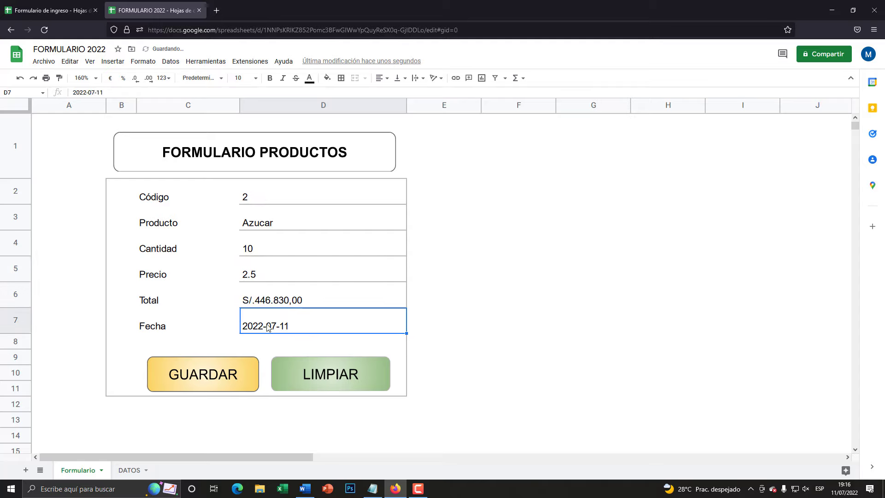
click(302, 388)
click(506, 306)
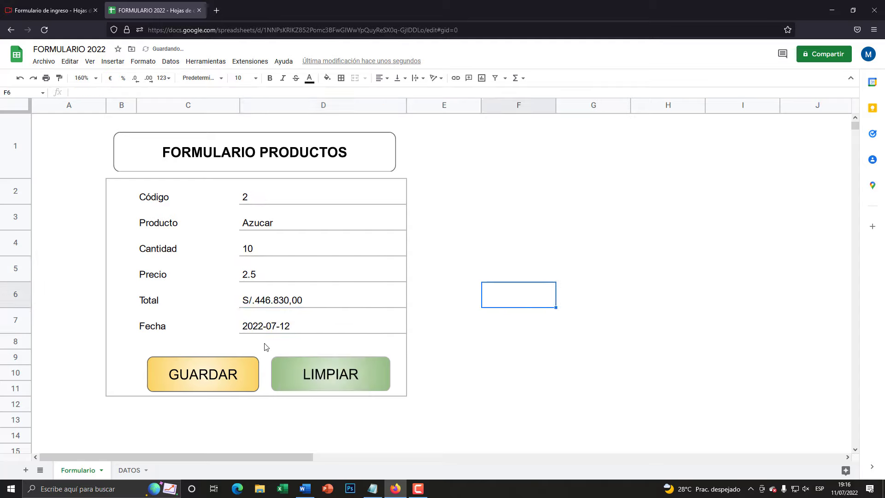
Step: Run GUARDAR and authorize the grabadora script with the Google account, allowing its access
click(210, 374)
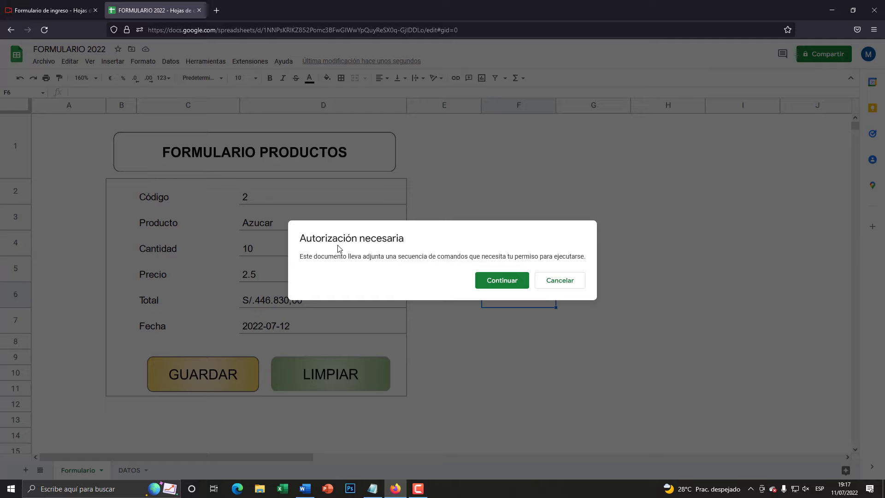
click(490, 281)
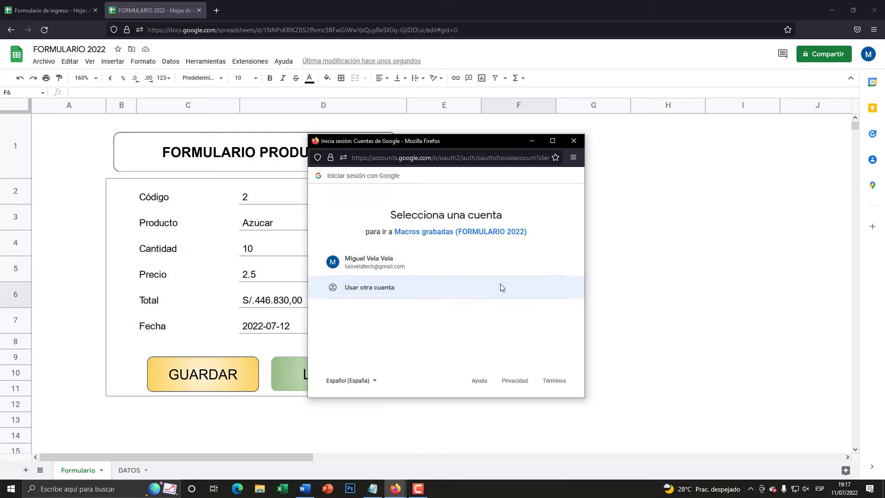
click(364, 262)
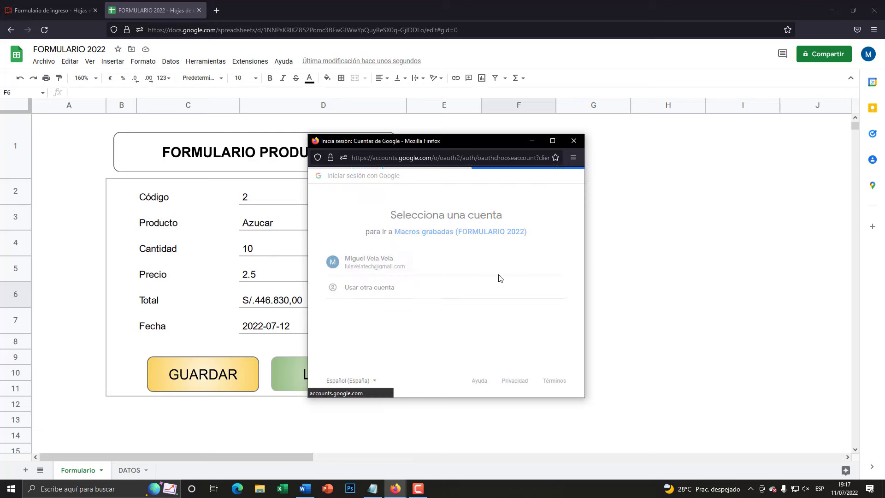
scroll(494, 285, down, 5)
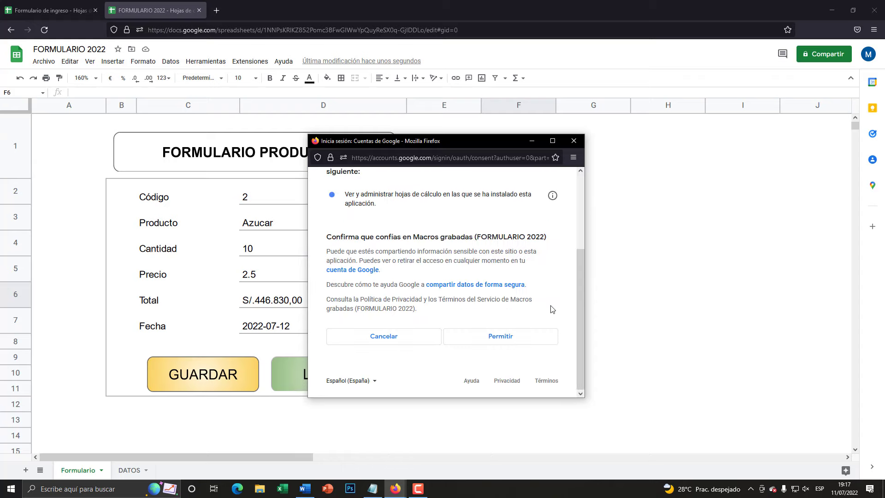
click(498, 343)
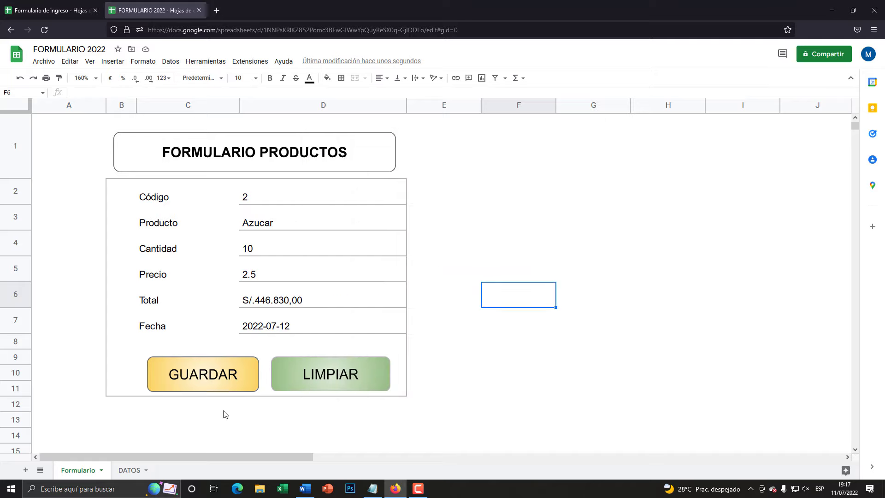
Step: Save the Azucar form entry into DATOS with the GUARDAR button
click(123, 470)
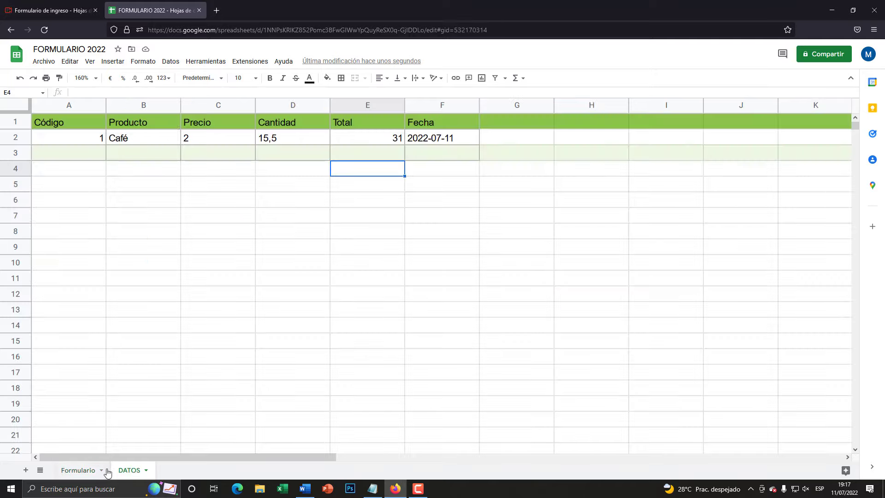
click(87, 470)
click(210, 377)
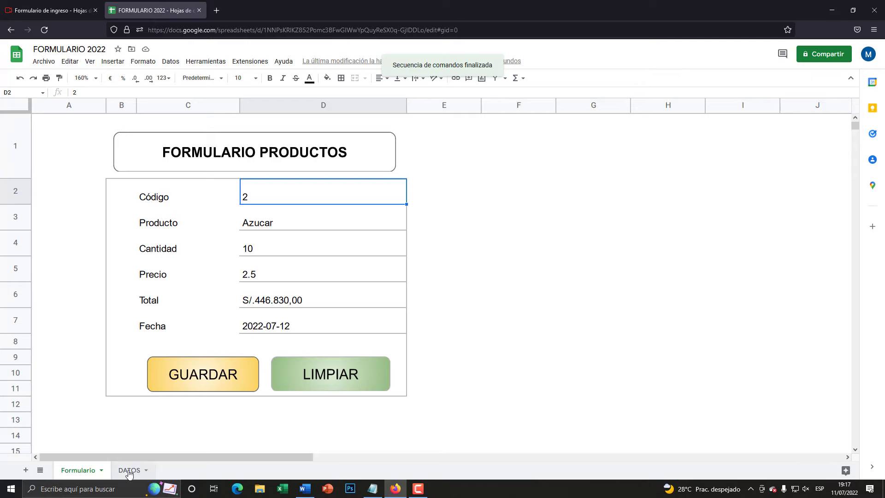
Step: Check the new DATOS row 2: Código, Azucar, Fecha 2022-07-12, Total 446830
click(129, 470)
click(351, 221)
click(426, 138)
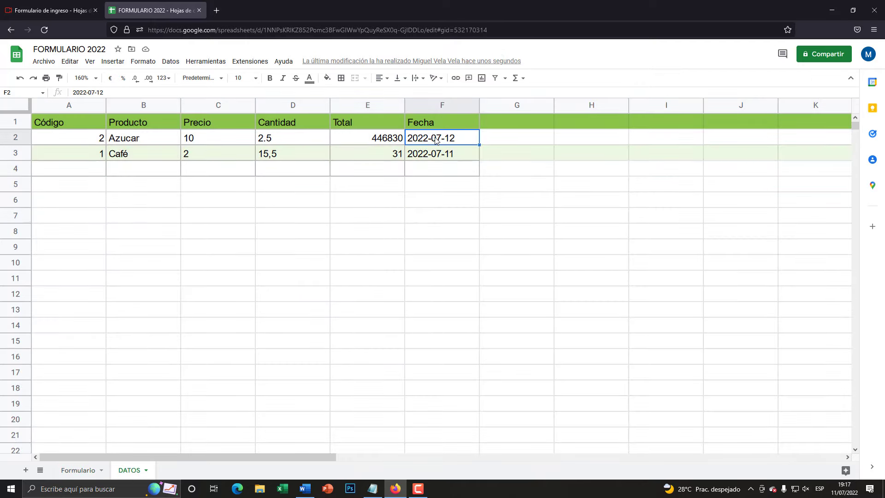
click(375, 141)
click(308, 140)
click(230, 141)
click(143, 138)
click(48, 141)
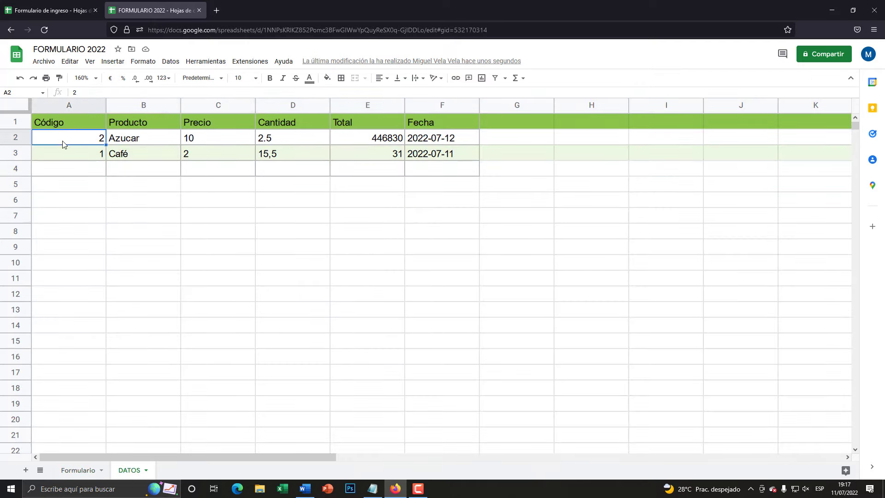
click(397, 143)
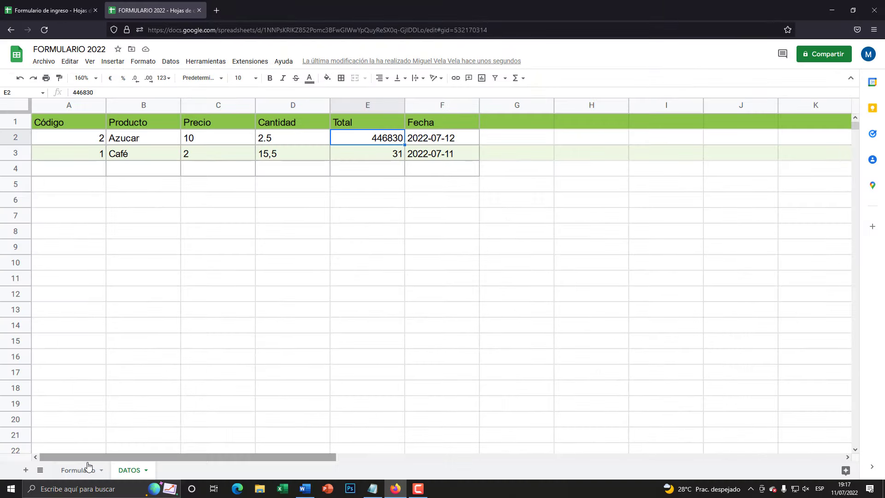
click(79, 470)
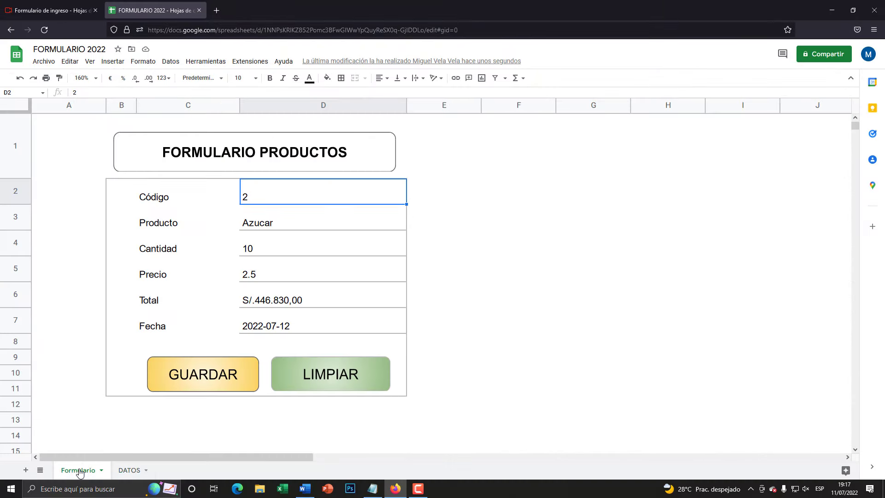
Step: Correct the form's Precio to 2,5
click(265, 299)
click(255, 276)
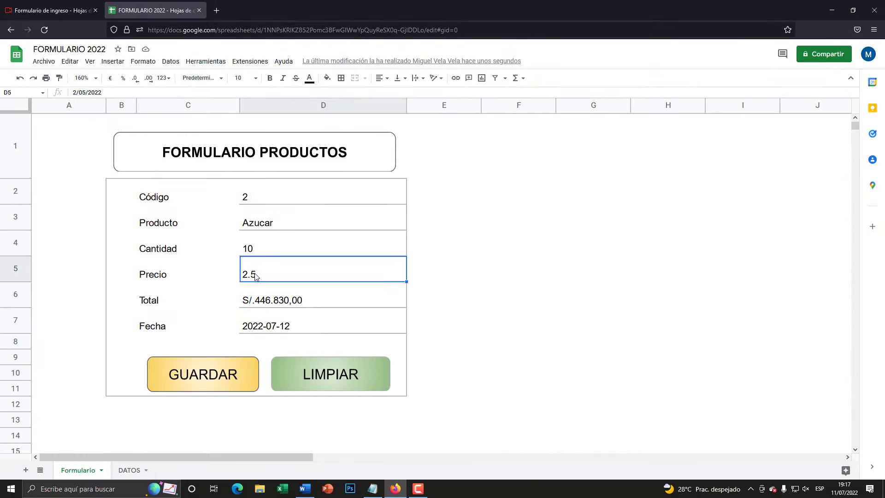
key(super+plus)
text(2)
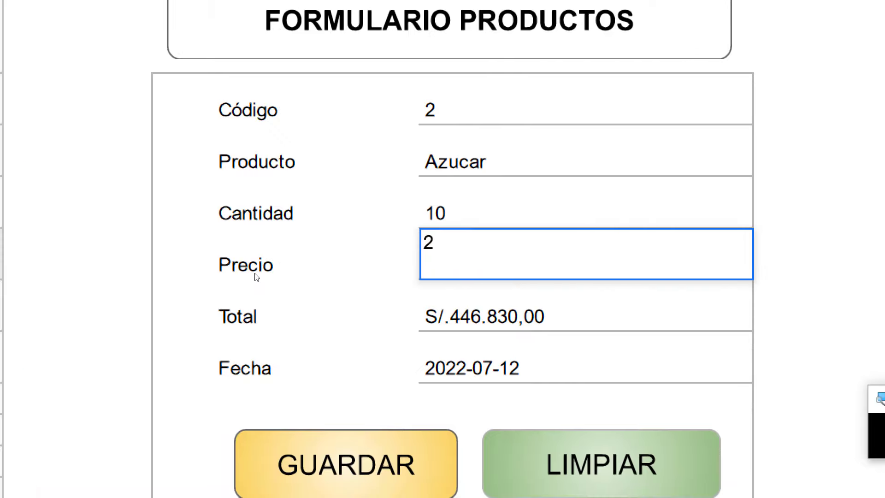
text(,5)
key(Return)
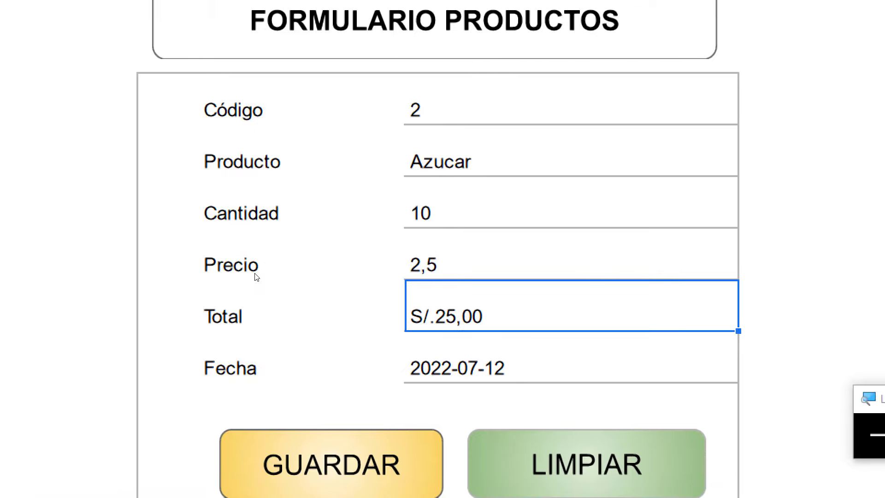
key(super+Escape)
Step: Enter Código 3, product Cuaderno and Cantidad 2 in the form
click(277, 194)
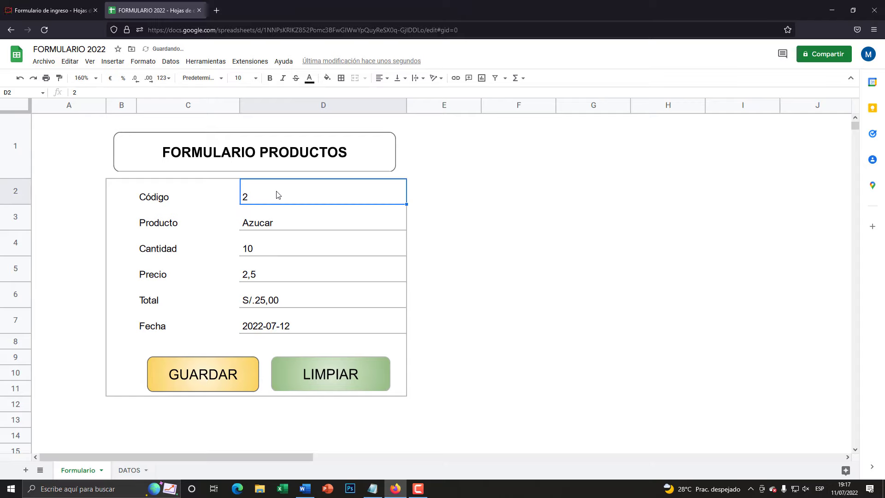
text(3)
key(Return)
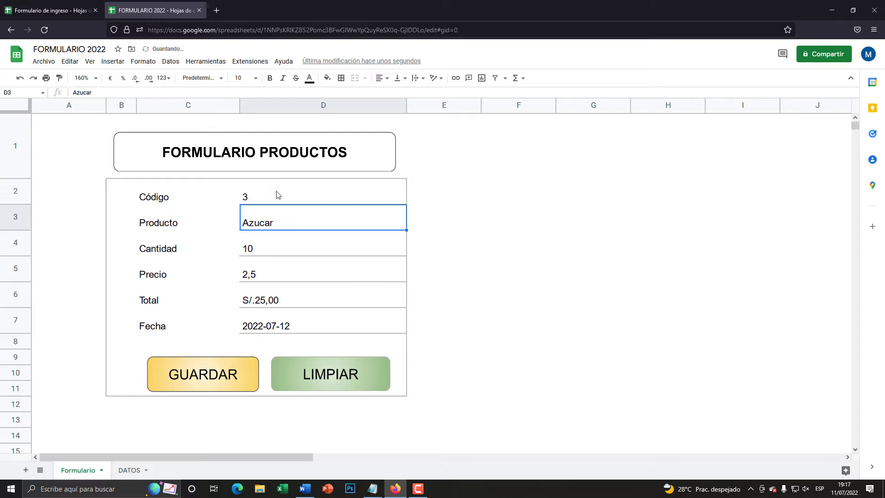
text(Cuaderno)
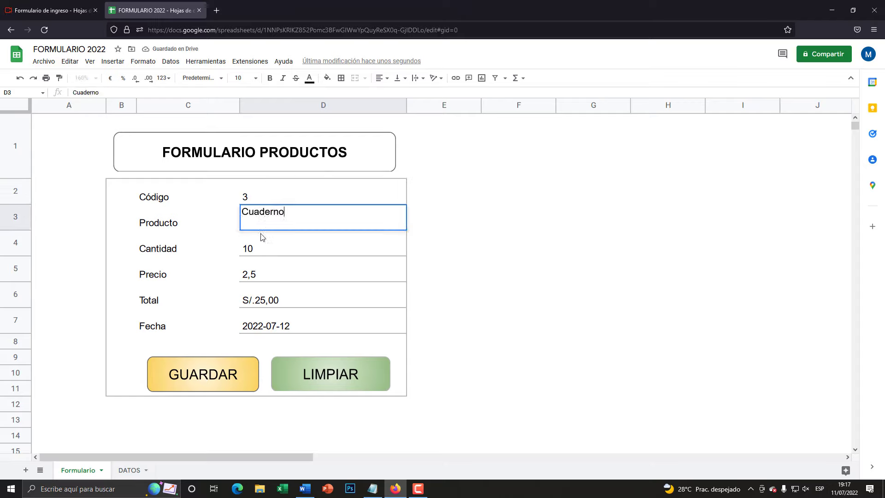
key(Return)
text(2)
key(Return)
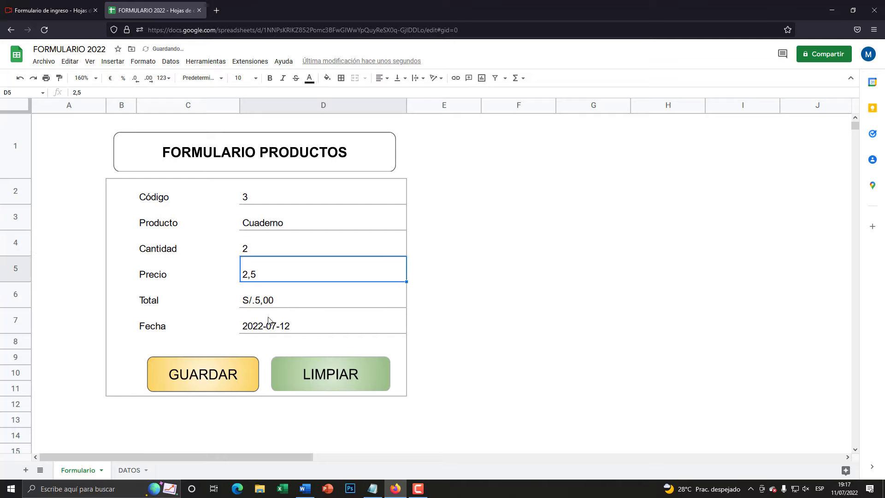
Step: Save the Cuaderno entry and inspect its 446830 total in DATOS
click(189, 376)
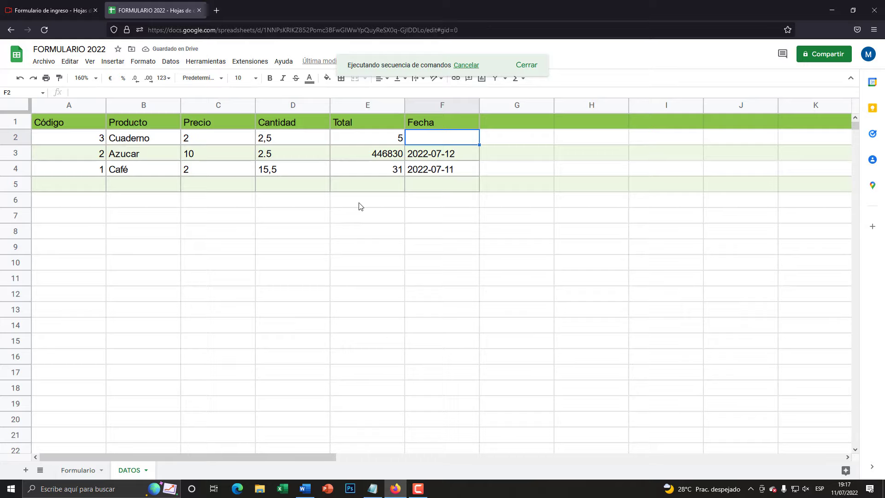
click(257, 294)
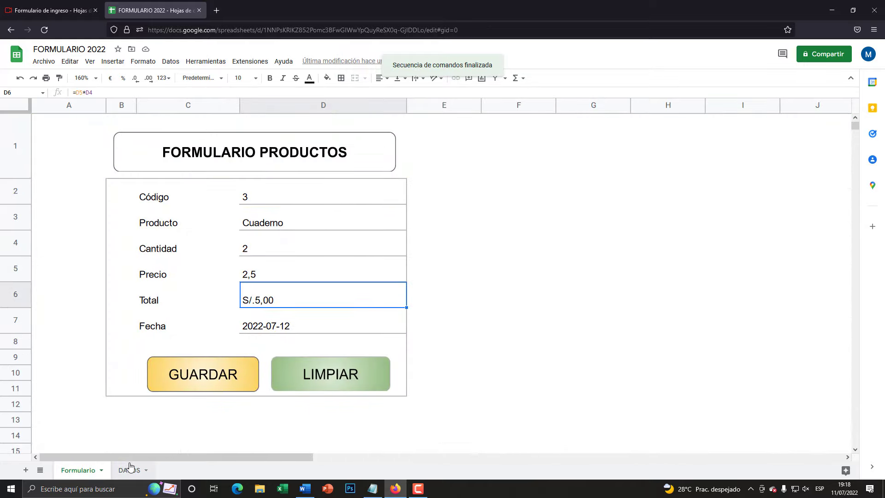
click(128, 470)
click(378, 159)
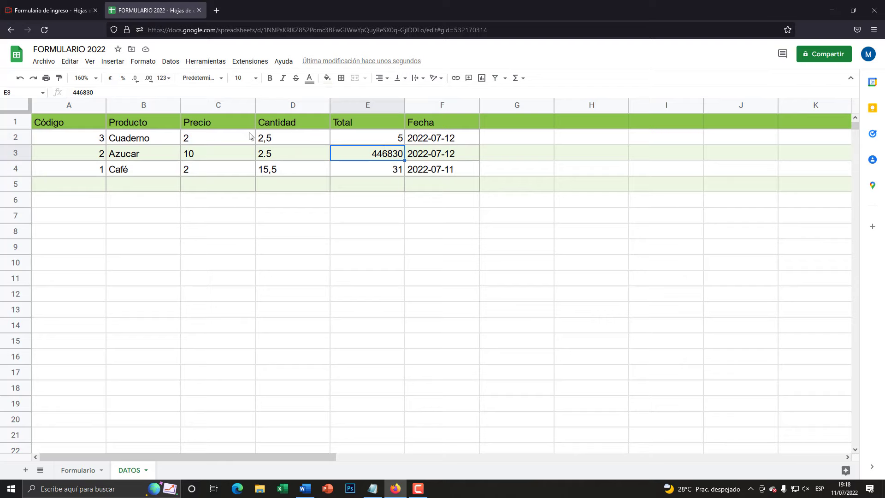
Step: Format the DATOS Precio values C2:C4 as Sol peruano
drag(219, 138, 219, 170)
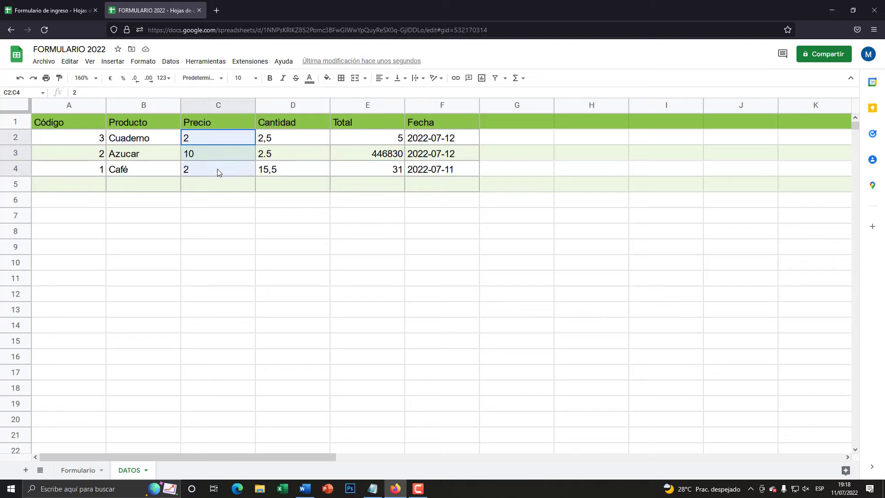
click(197, 79)
click(197, 79)
click(143, 62)
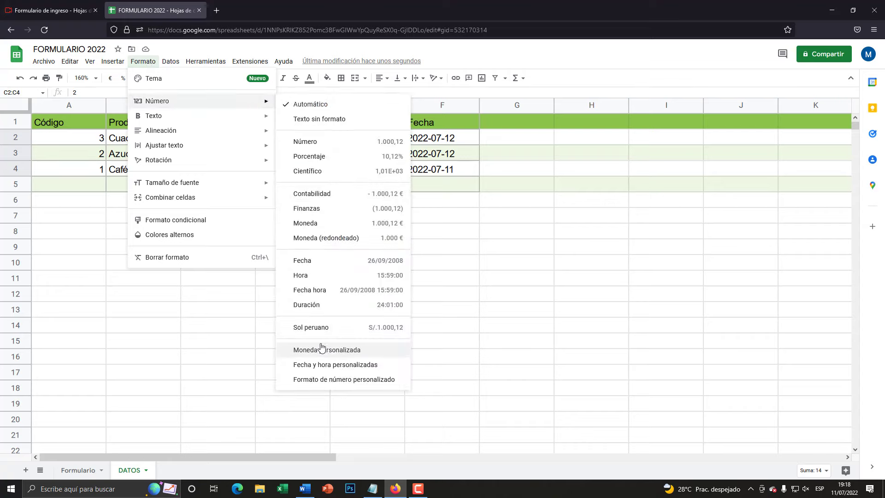
click(312, 329)
Step: Format Totals E2:E4 as custom S/. currency, then save the Cuaderno form entry again
drag(390, 139, 386, 173)
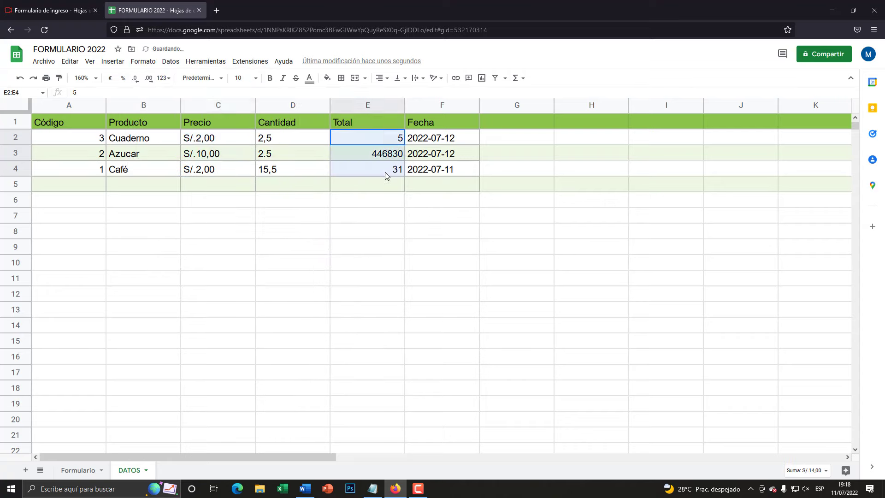
click(135, 62)
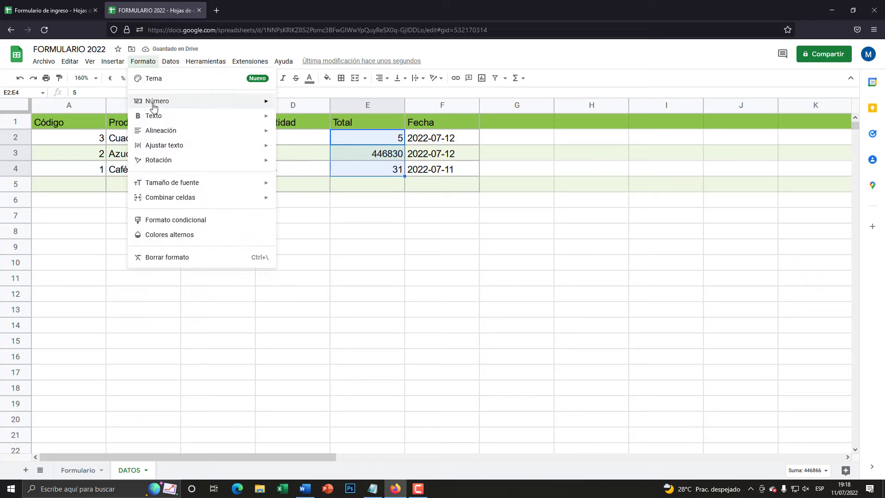
mouse_move(157, 101)
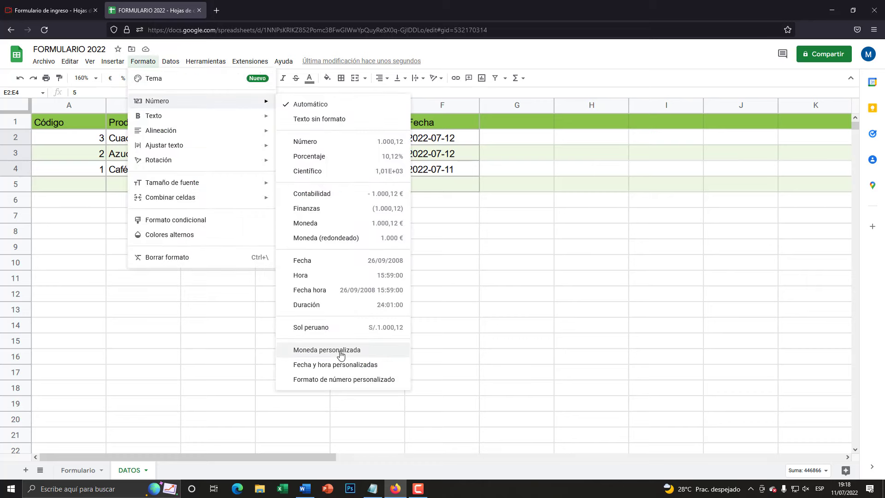
click(339, 350)
click(530, 172)
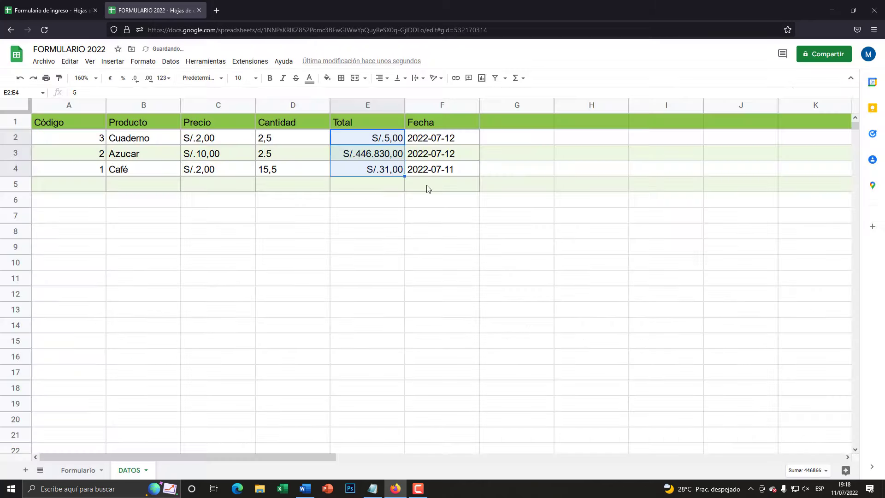
click(364, 187)
click(78, 471)
click(239, 368)
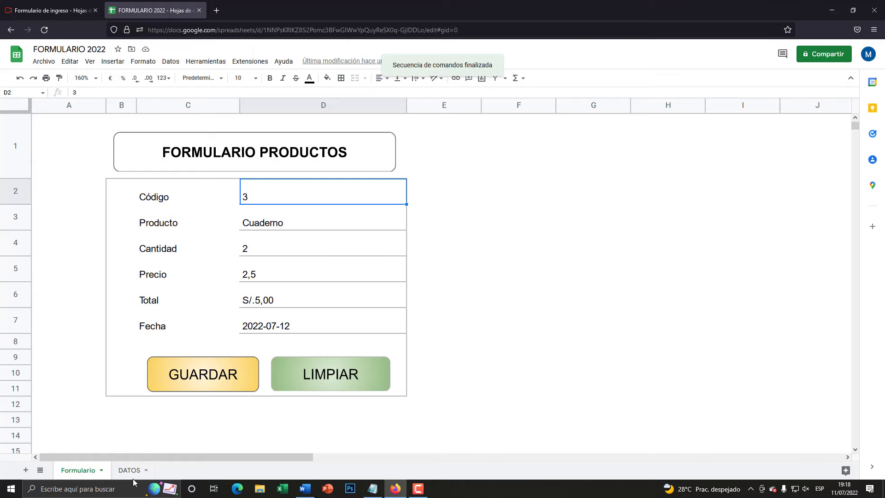
Step: Apply Sol peruano to the DATOS Precio values C2:C5, including the new row
click(132, 471)
click(341, 197)
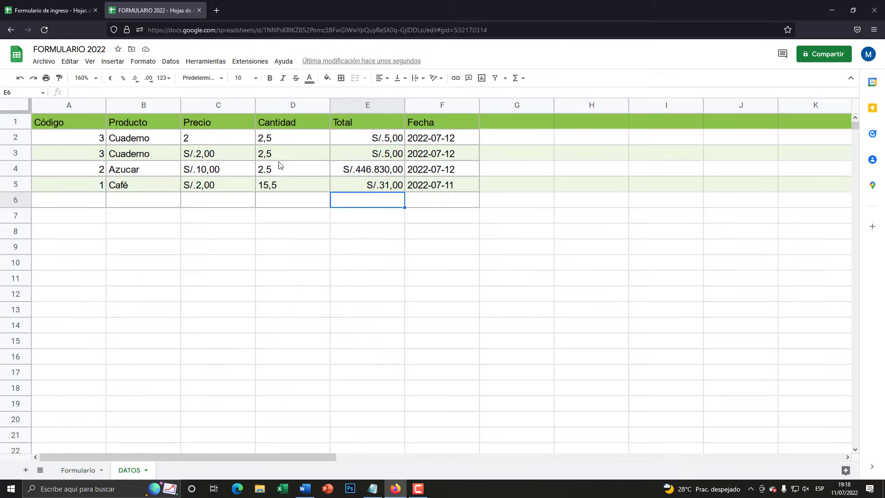
drag(373, 142, 379, 185)
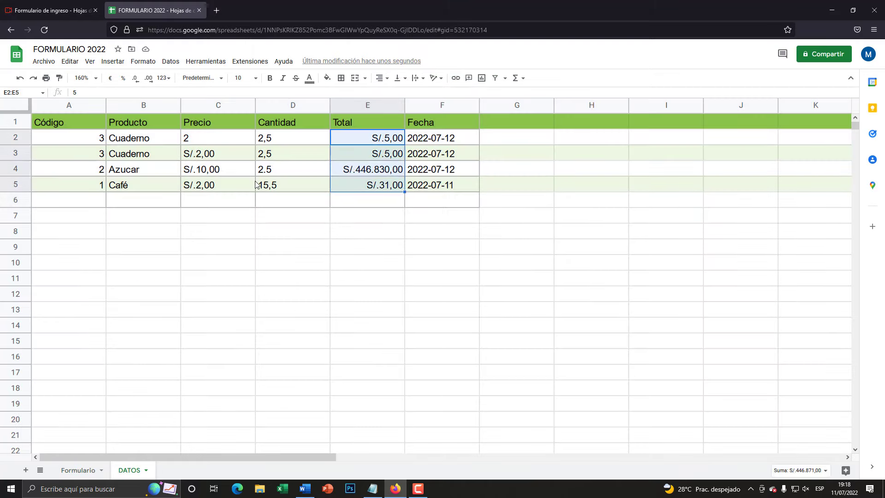
click(203, 137)
drag(203, 138, 208, 186)
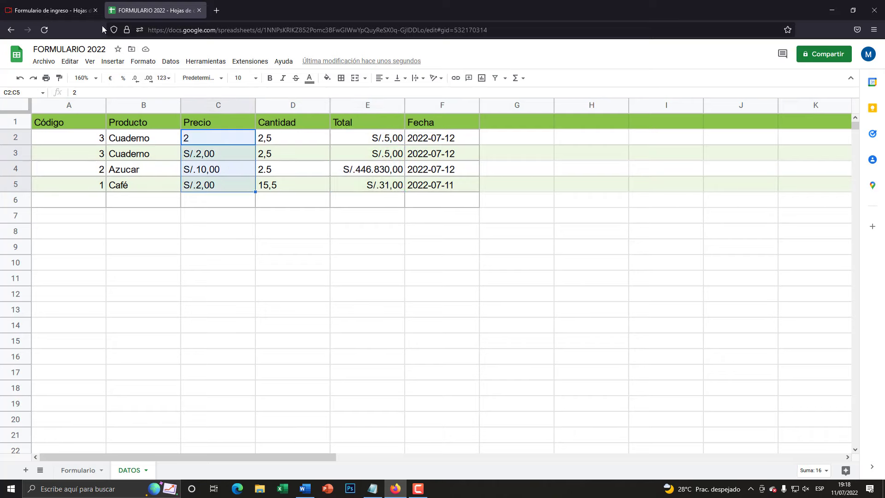
click(142, 62)
mouse_move(157, 101)
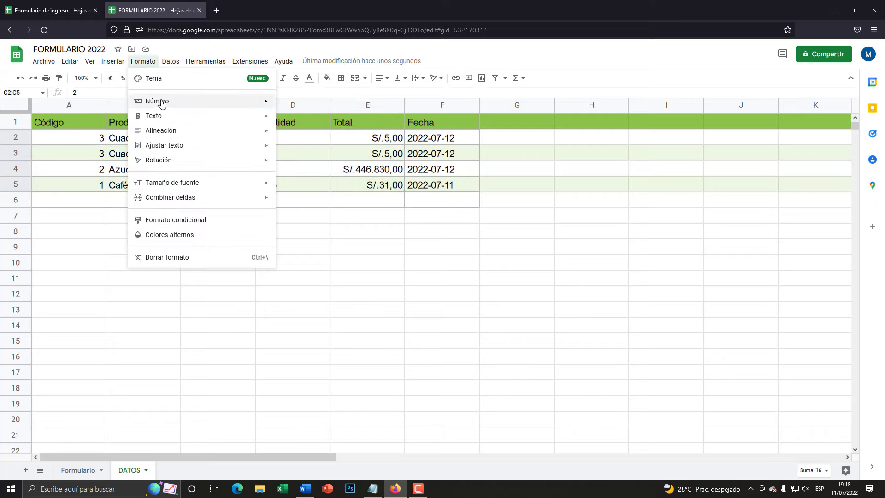
click(318, 328)
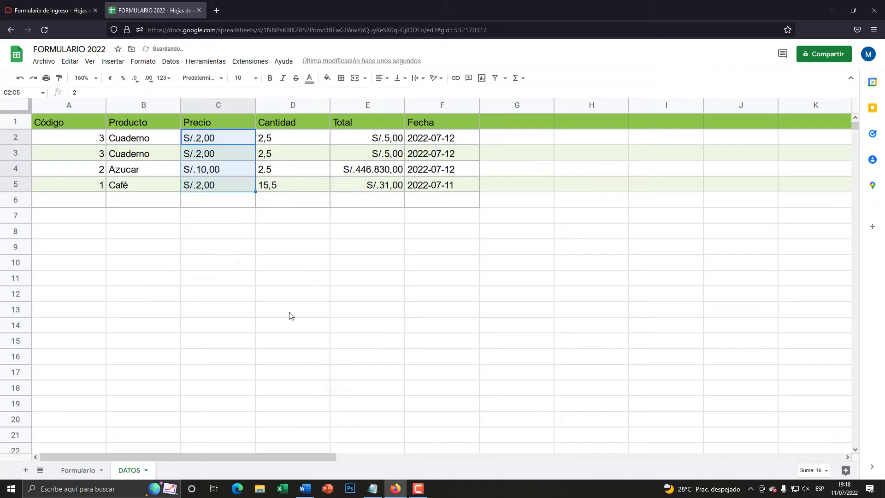
click(229, 230)
Step: Reapply Sol peruano to the Precio column from header down to row 6
drag(212, 122, 205, 198)
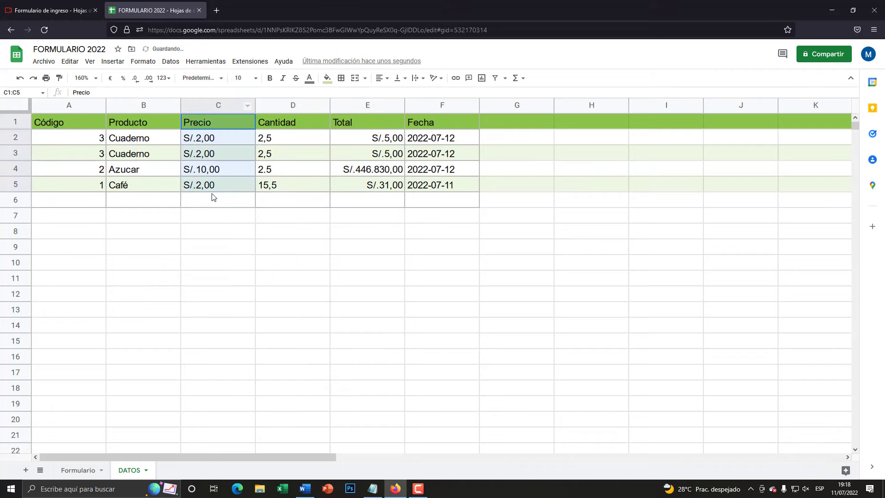
click(142, 61)
mouse_move(157, 101)
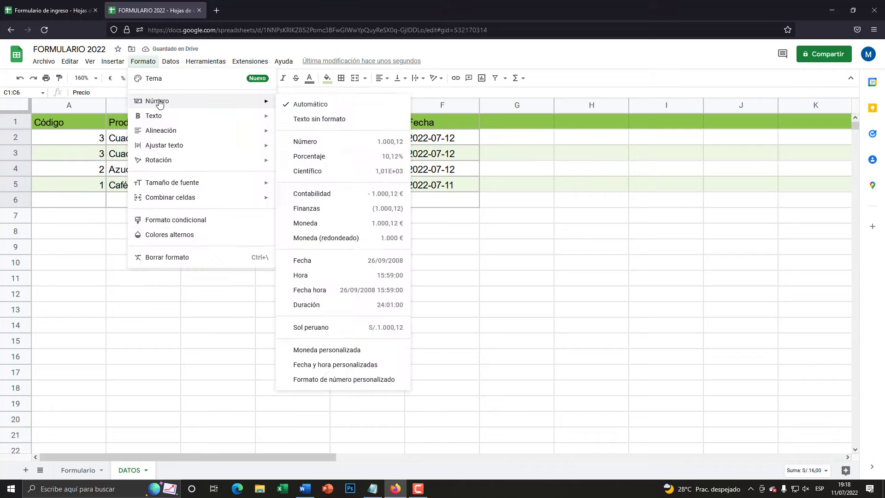
click(320, 328)
click(279, 282)
Step: Format the form's Precio D5 as Sol peruano, showing S/.2,50
click(89, 470)
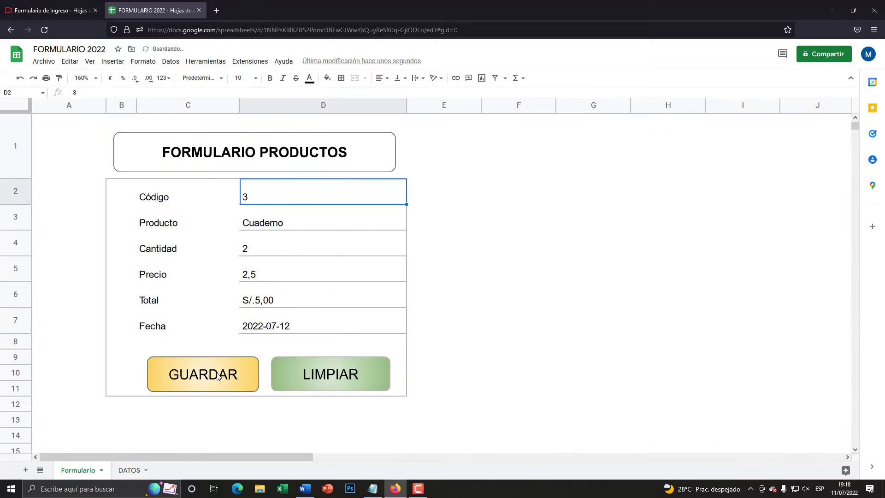
click(258, 280)
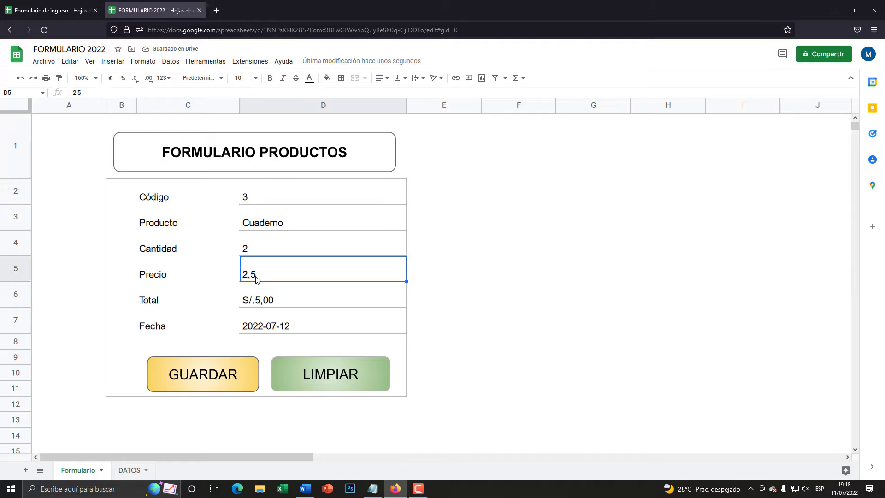
click(142, 61)
mouse_move(157, 101)
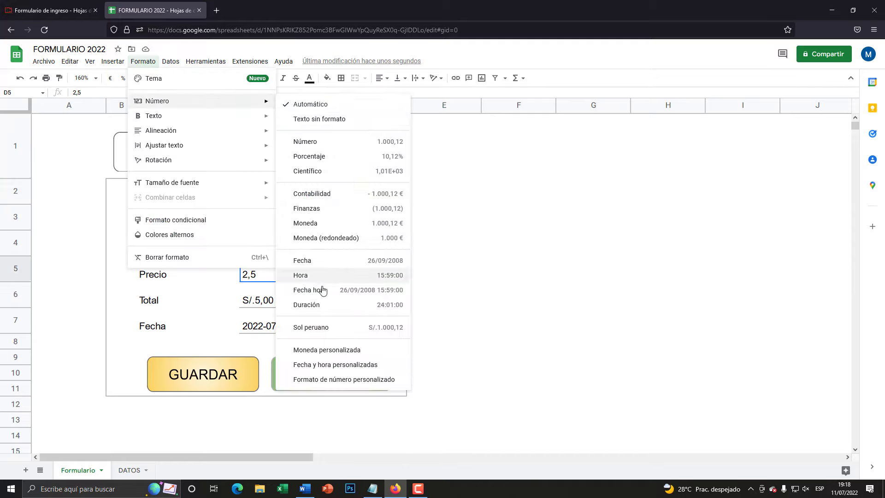
click(313, 329)
Step: Save the entry with GUARDAR and check the new Cuaderno row's price in DATOS
click(217, 380)
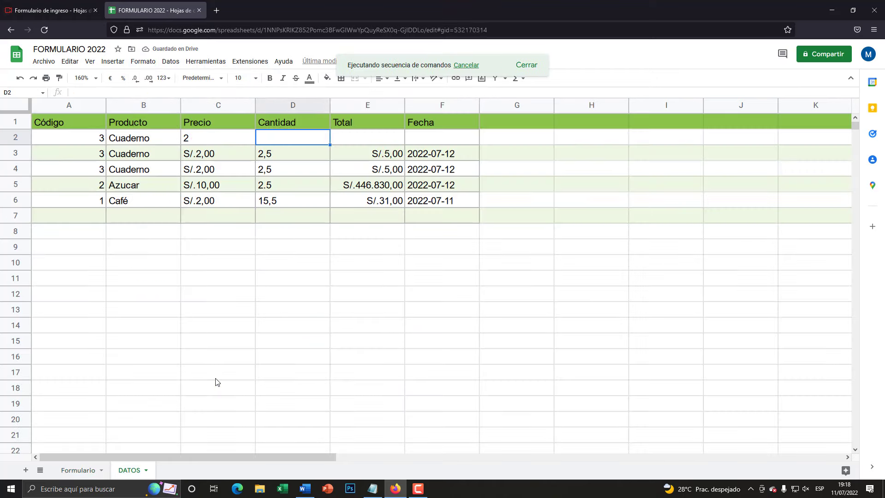
click(128, 468)
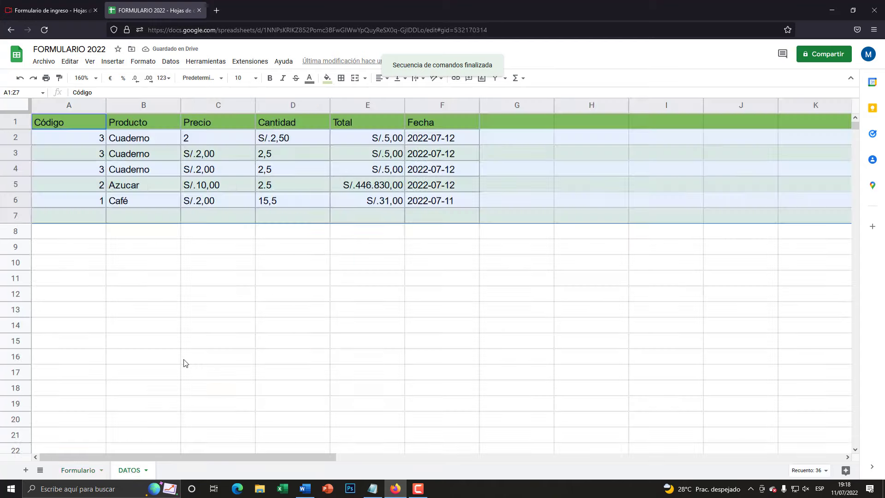
click(225, 159)
Step: Format the entire DATOS Precio column C as Sol peruano
click(202, 143)
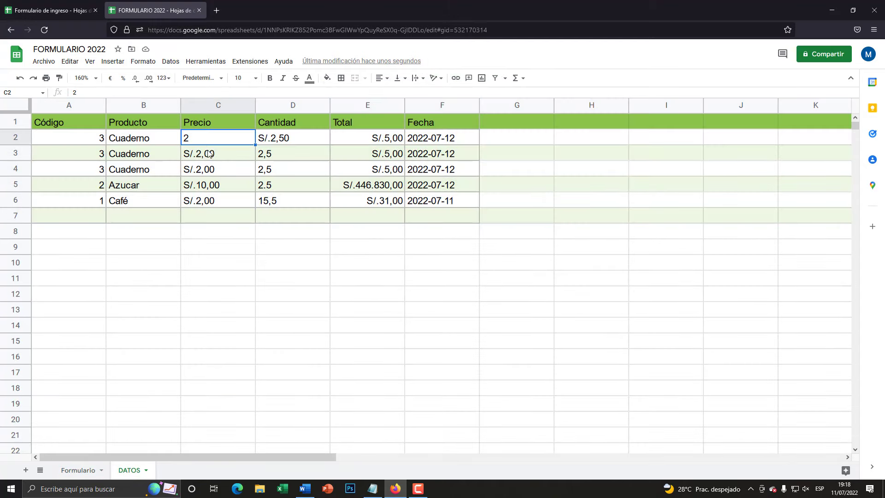
click(218, 108)
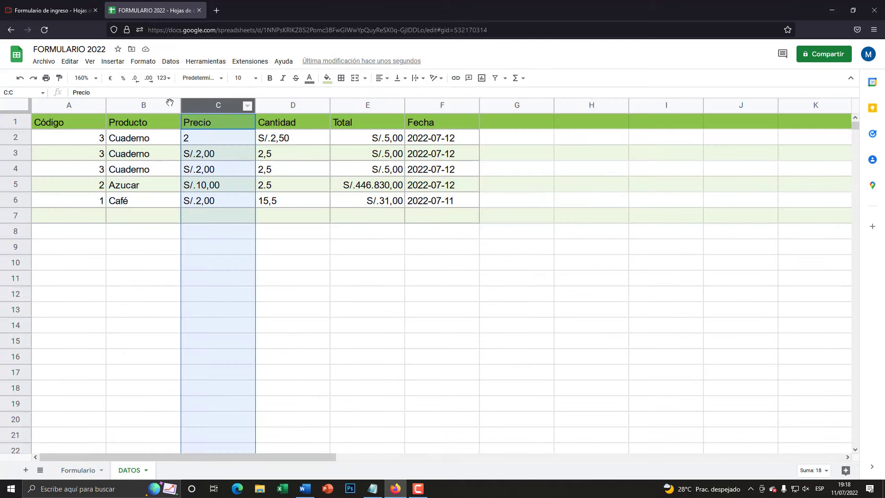
click(143, 61)
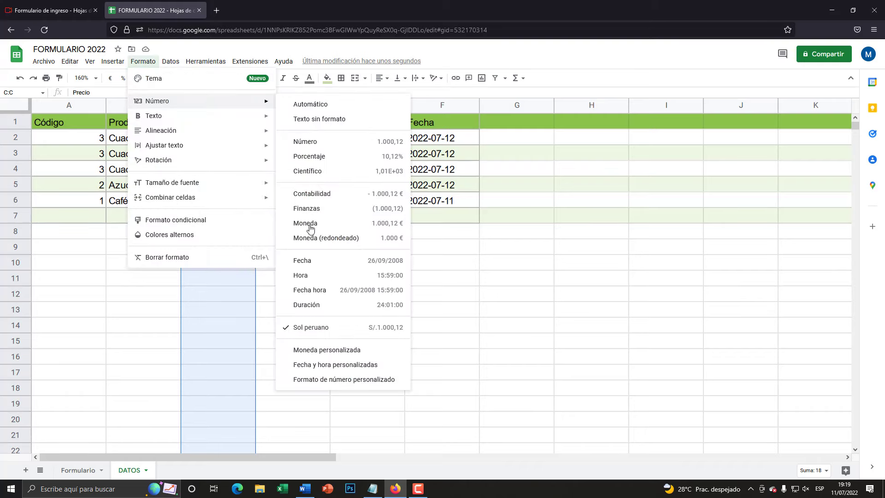
click(311, 328)
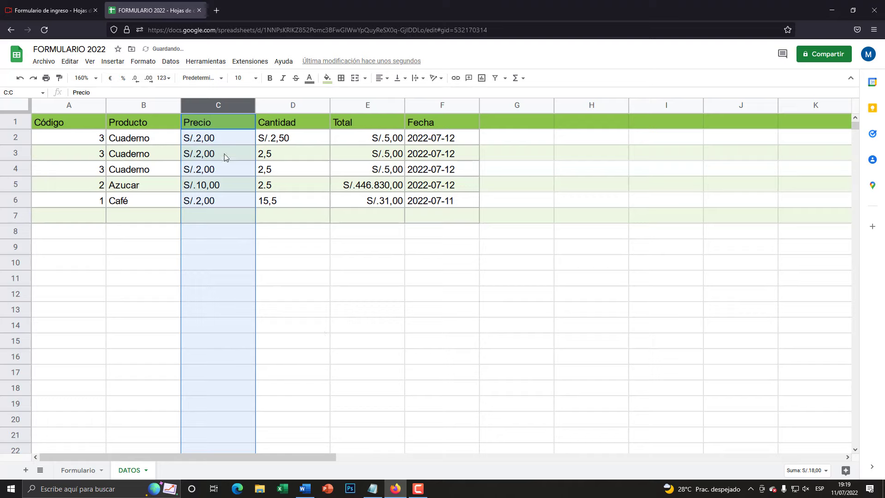
click(254, 152)
Step: On Formulario, check the Precio, Cantidad and Total formula =D5*D4
click(78, 470)
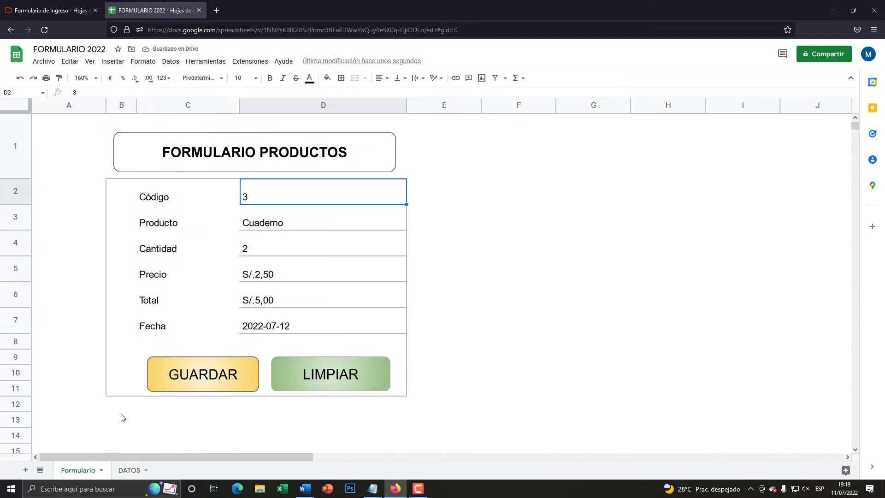
click(275, 300)
click(266, 275)
click(261, 247)
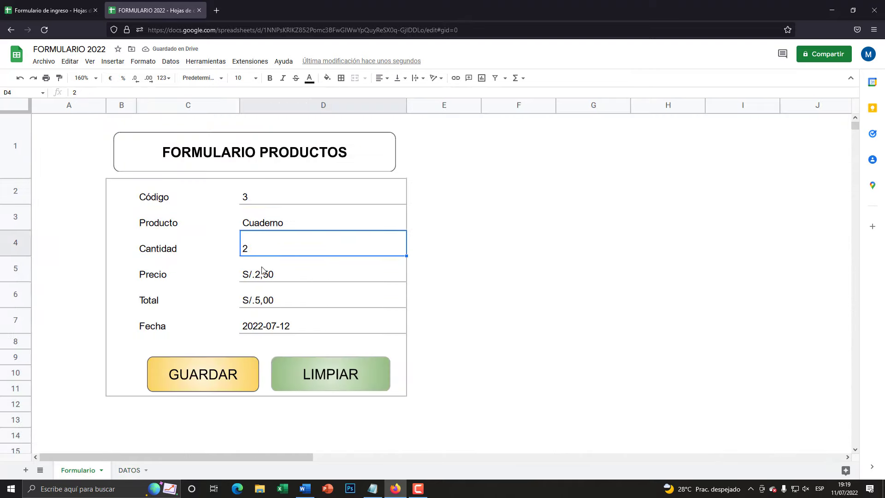
click(249, 305)
Step: Compare the DATOS Precio and Cantidad columns and cell D2, then return to Formulario
click(129, 469)
click(218, 105)
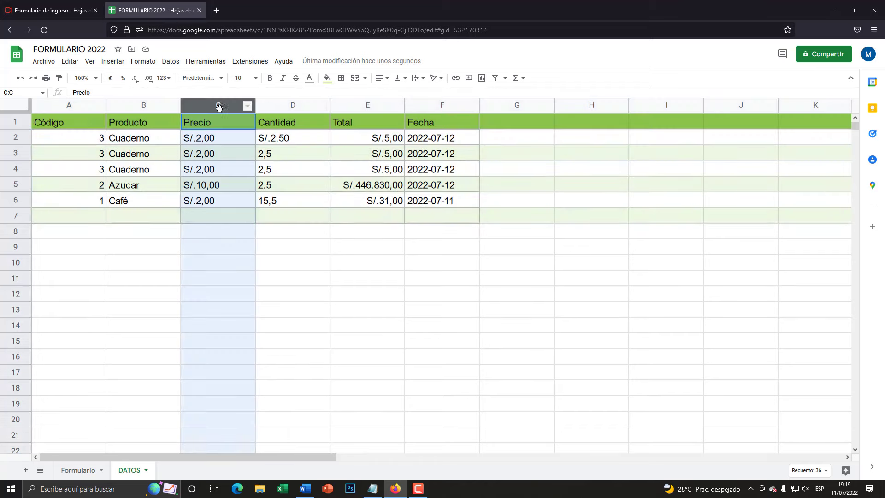
click(280, 106)
click(285, 137)
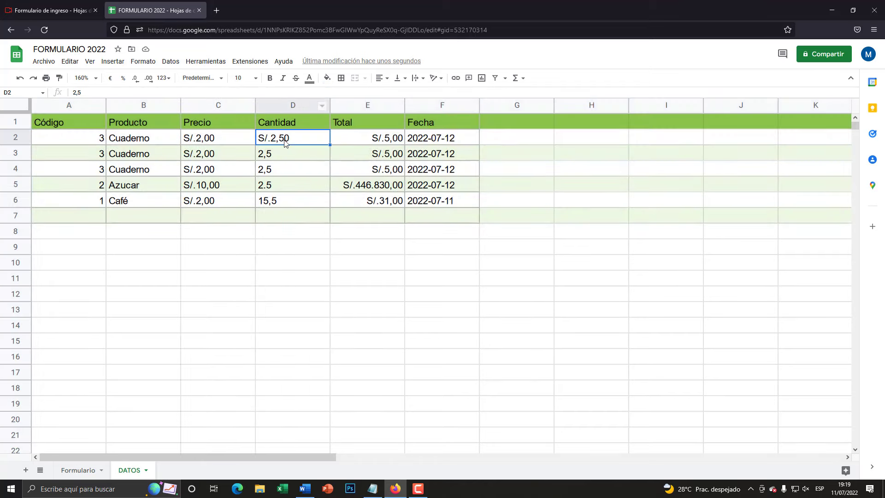
click(78, 470)
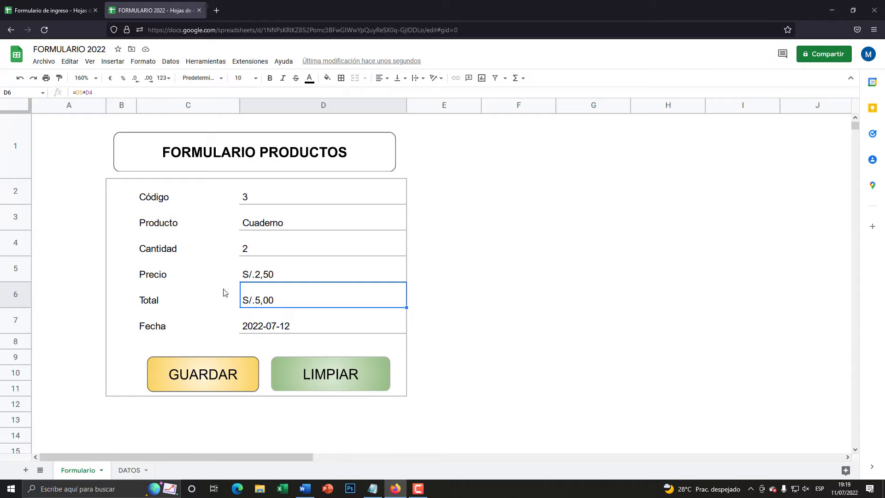
drag(176, 248, 216, 249)
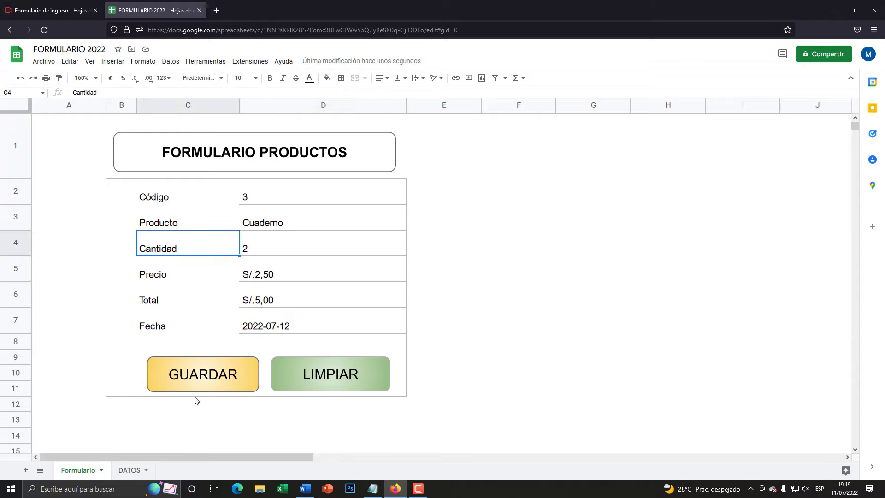
Step: Change the form to Precio 3, Producto Borrador and Código 5
click(262, 279)
text(3,5)
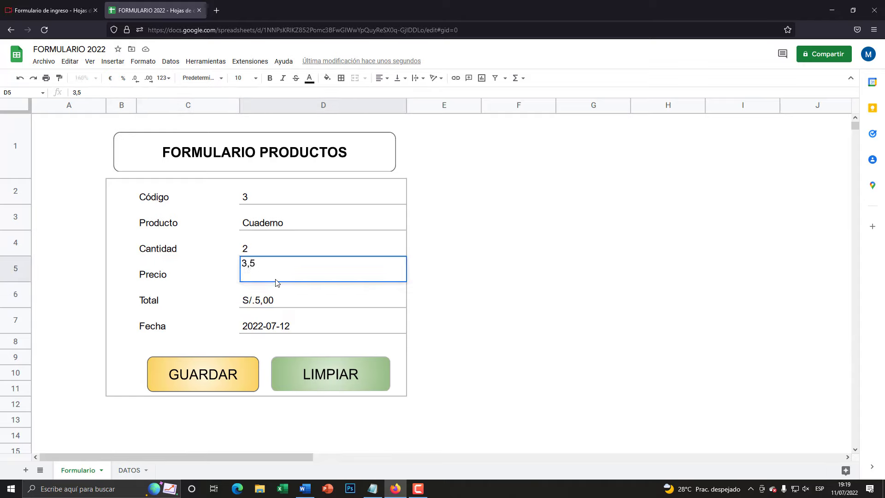
key(Return)
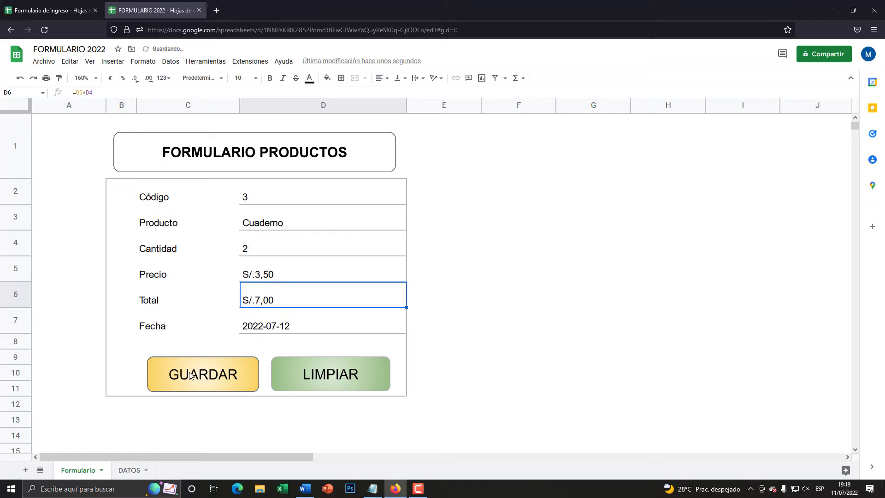
click(266, 228)
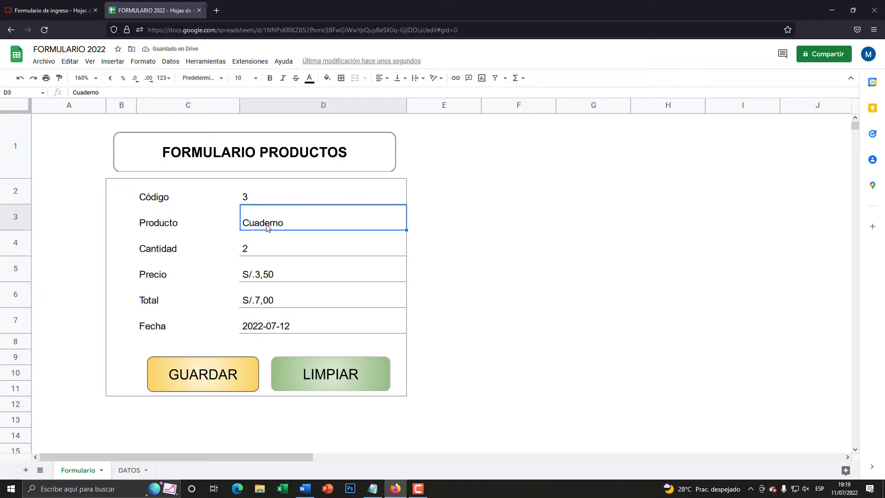
text(Borrador)
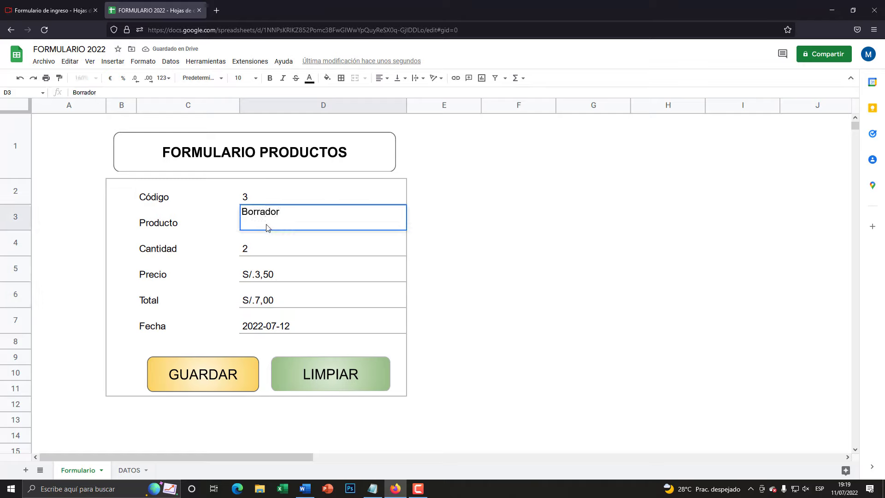
click(246, 198)
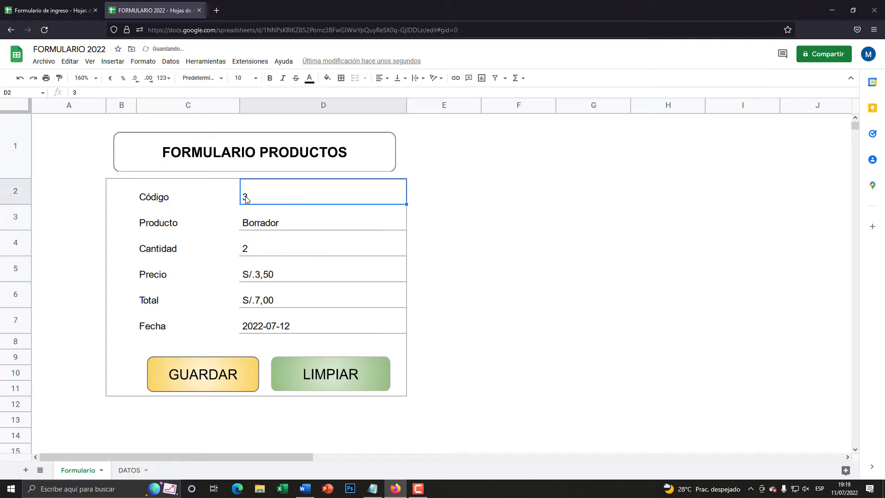
text(5)
click(269, 247)
Step: Save the Borrador entry with GUARDAR and inspect its new top row in DATOS
click(210, 377)
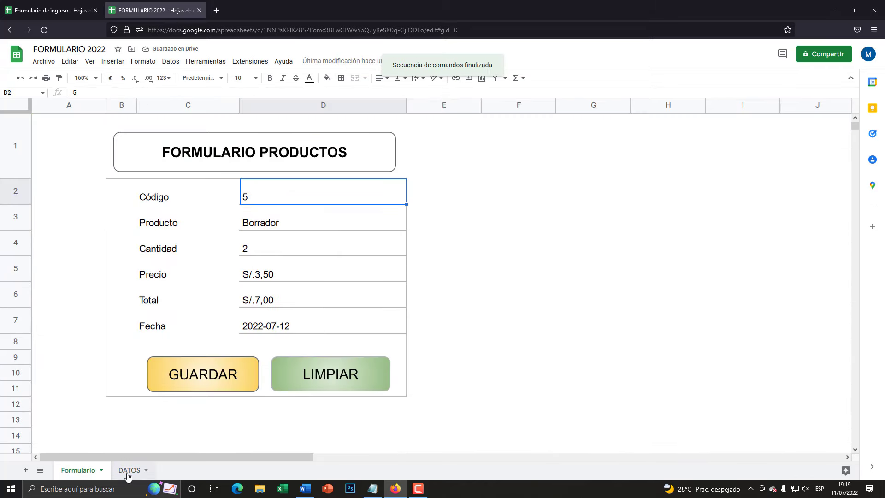
click(129, 470)
click(287, 140)
Step: Compare the stored Precio in DATOS C2 with the form's Cantidad field D4
click(194, 138)
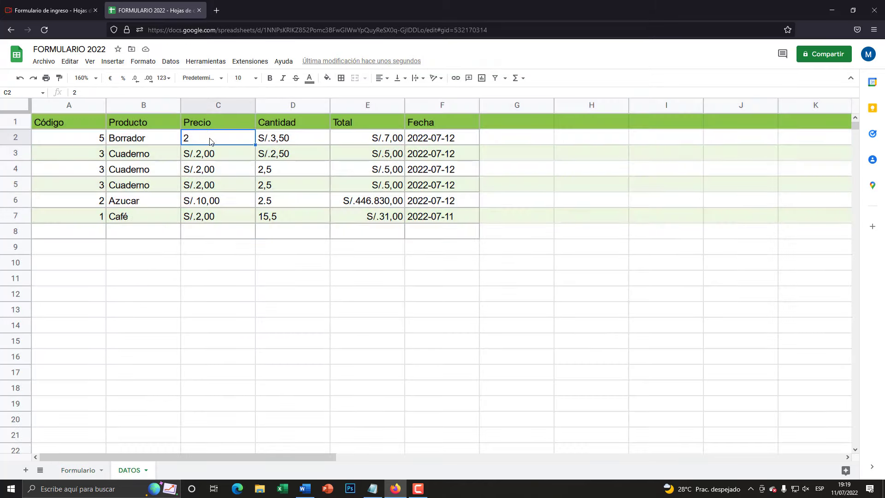
click(78, 470)
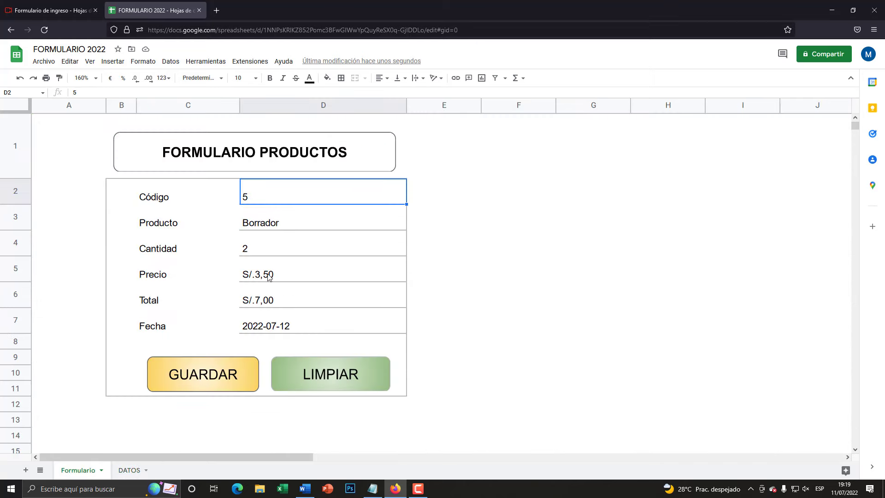
click(129, 470)
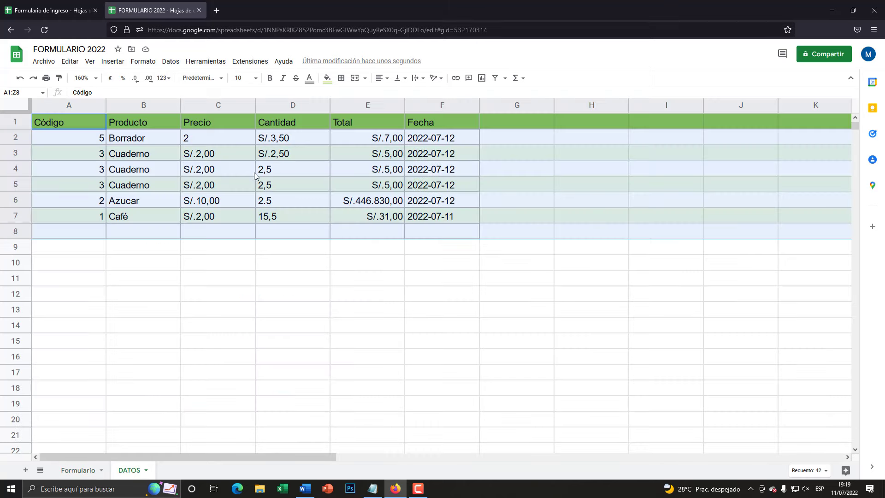
click(218, 167)
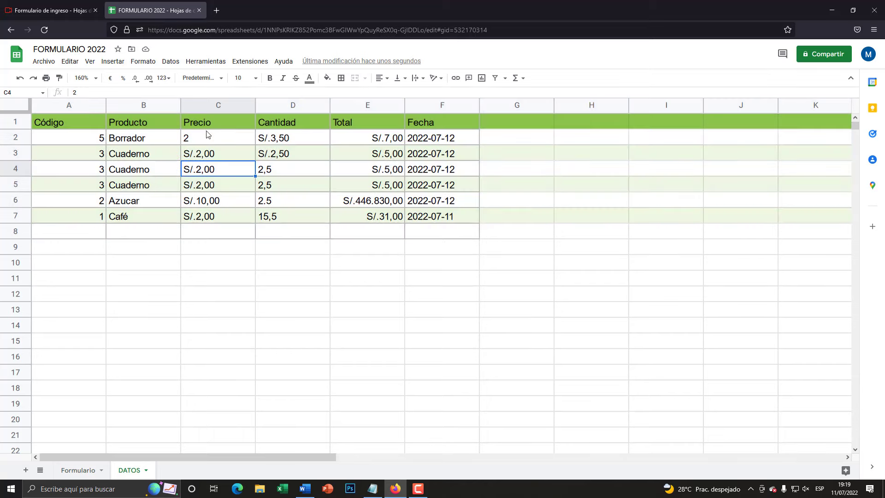
click(204, 135)
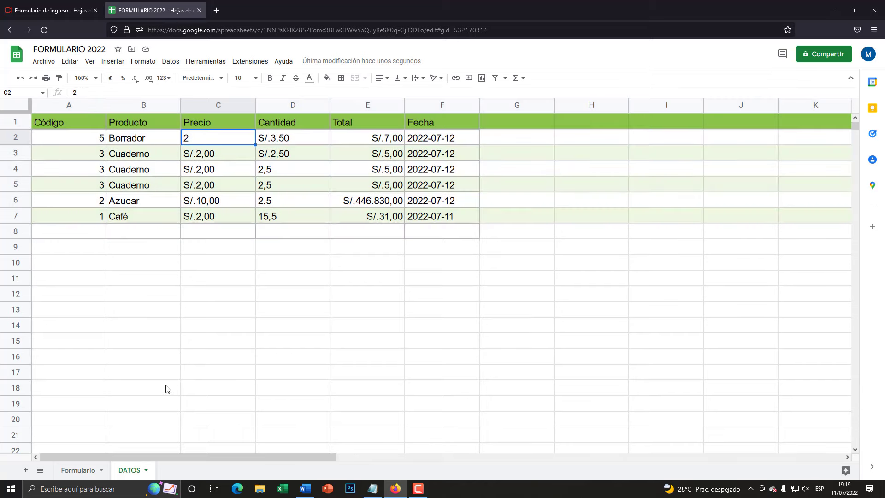
click(78, 471)
click(252, 251)
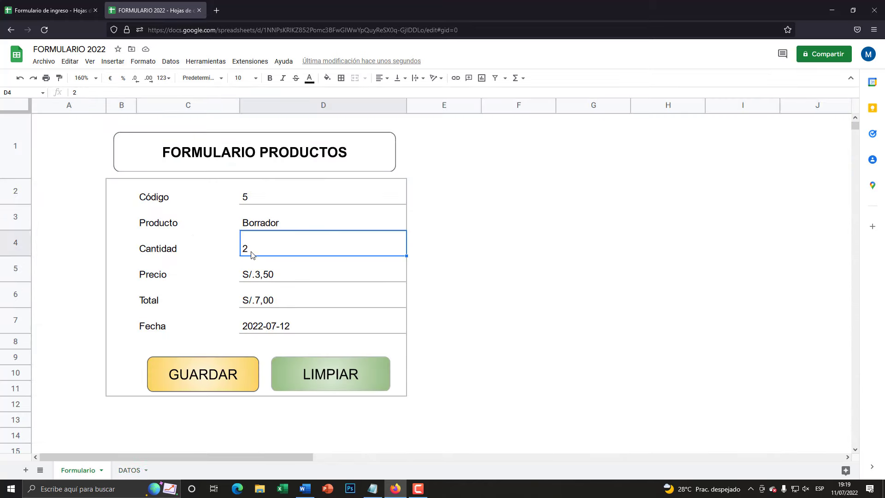
Step: Recheck the DATOS Precio C2 and Cantidad D2 values and columns against the form
click(129, 470)
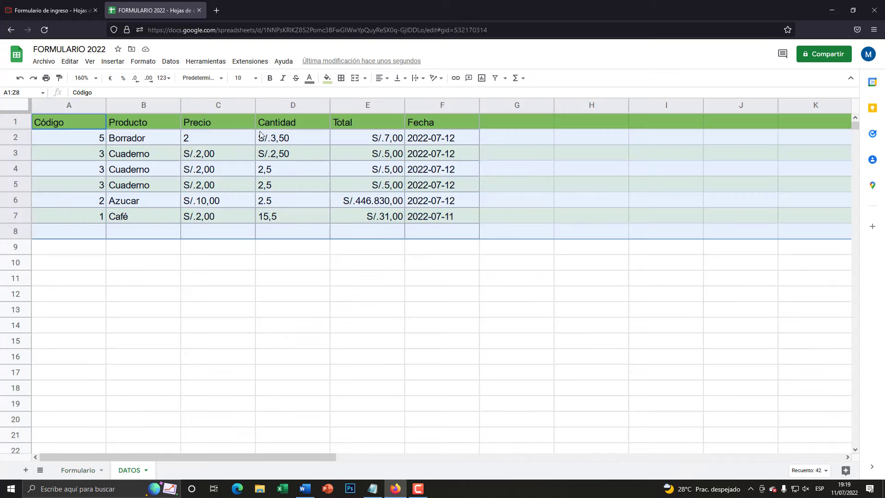
click(196, 137)
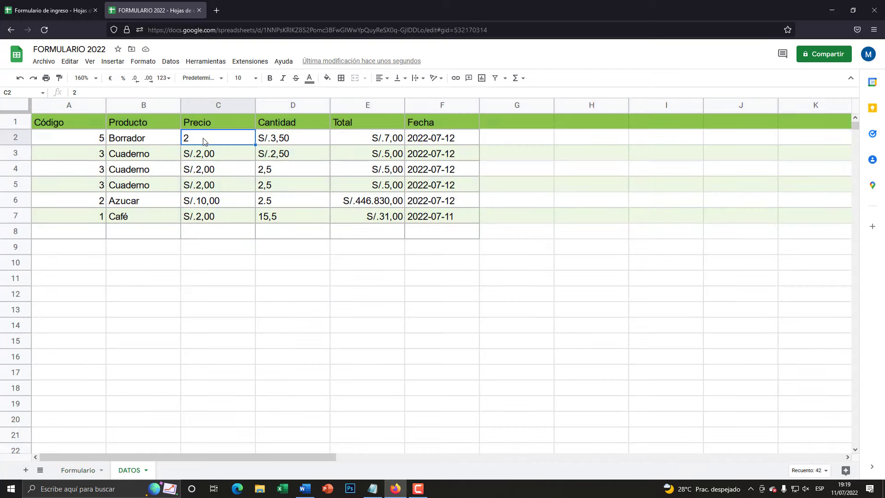
click(264, 132)
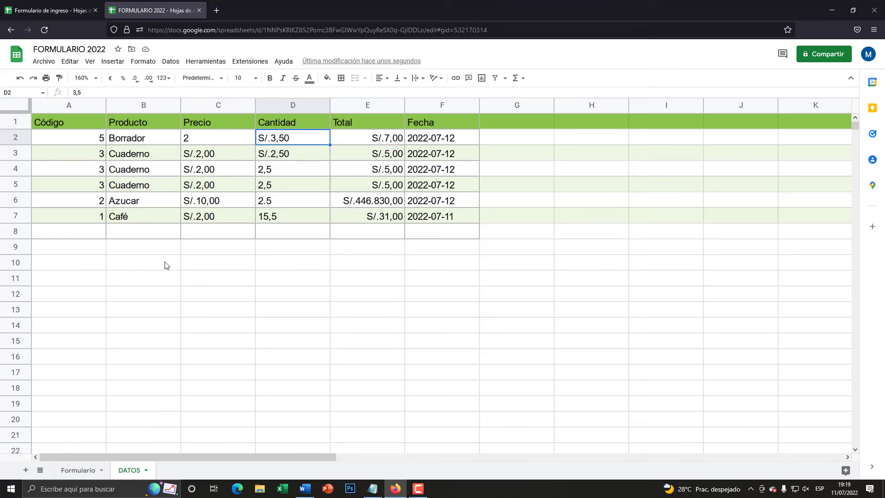
click(75, 470)
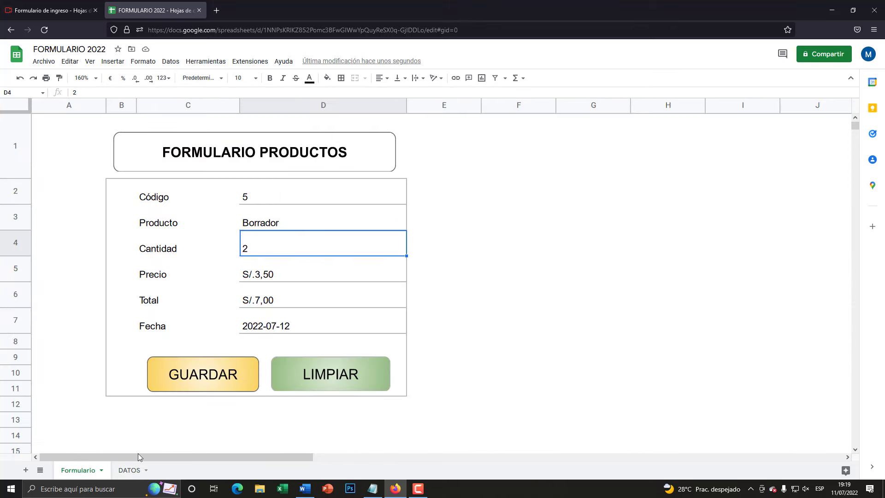
click(132, 470)
click(277, 105)
click(216, 105)
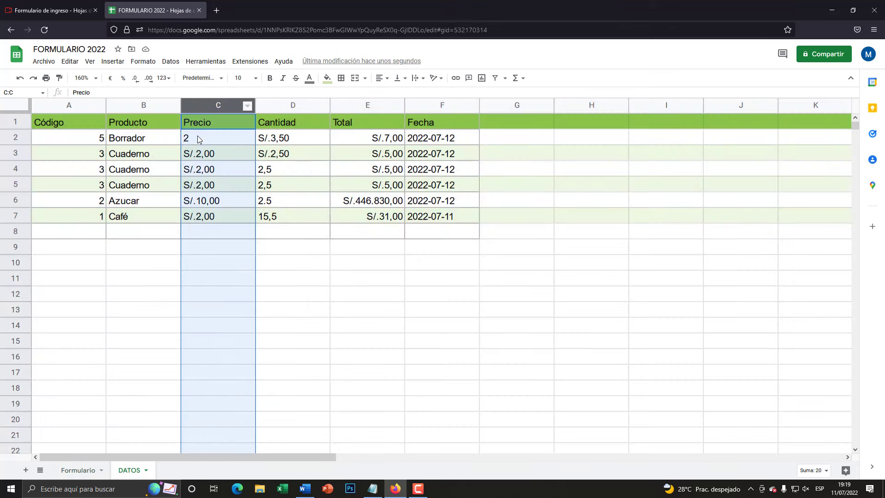
click(198, 136)
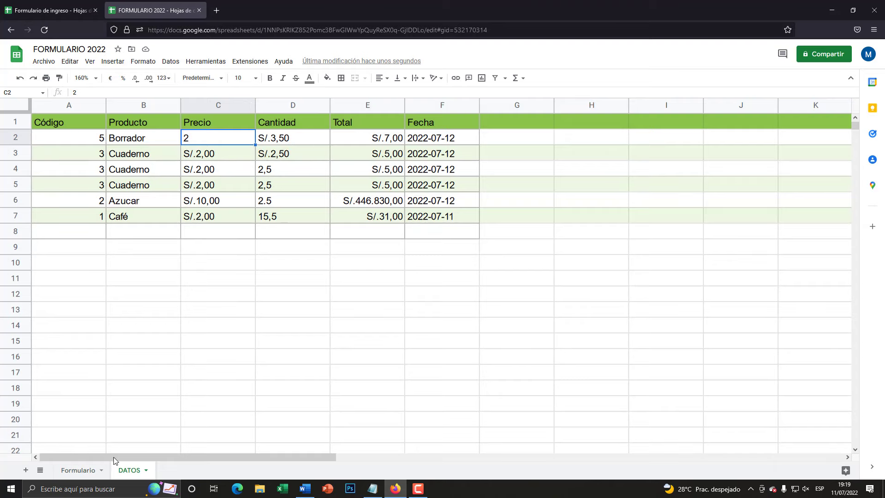
click(78, 470)
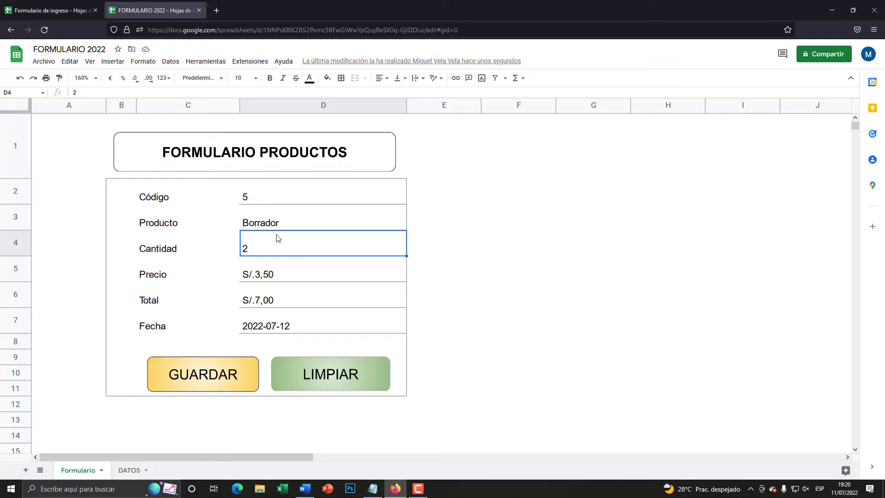
Step: Check Producto B4 and Código values A2:A7 in DATOS, ending on the form's Código field
click(129, 470)
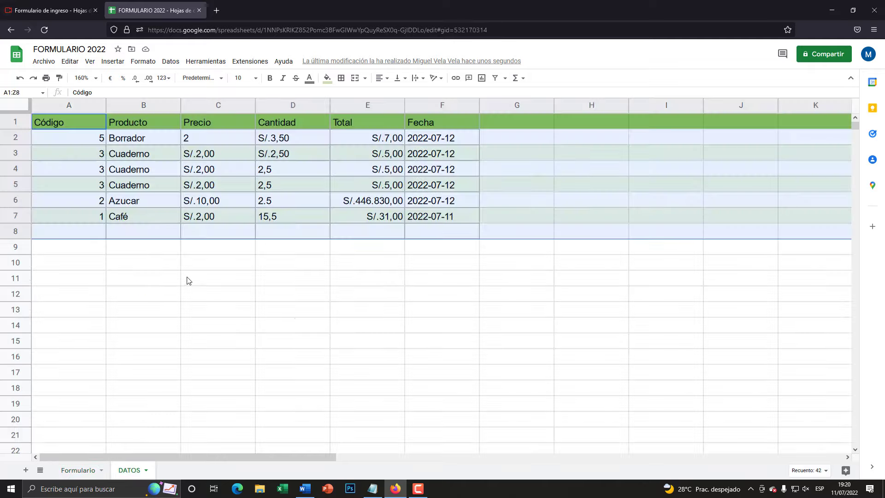
click(175, 176)
click(80, 106)
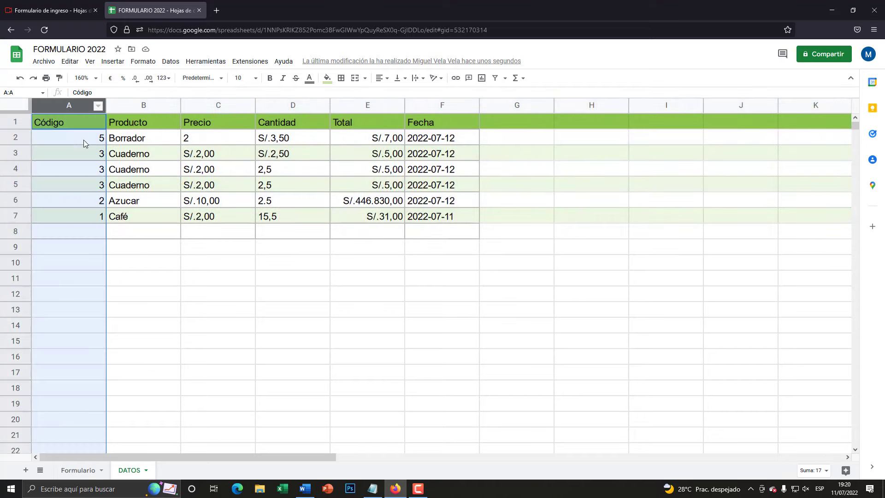
drag(84, 139, 87, 203)
click(76, 166)
drag(78, 138, 92, 217)
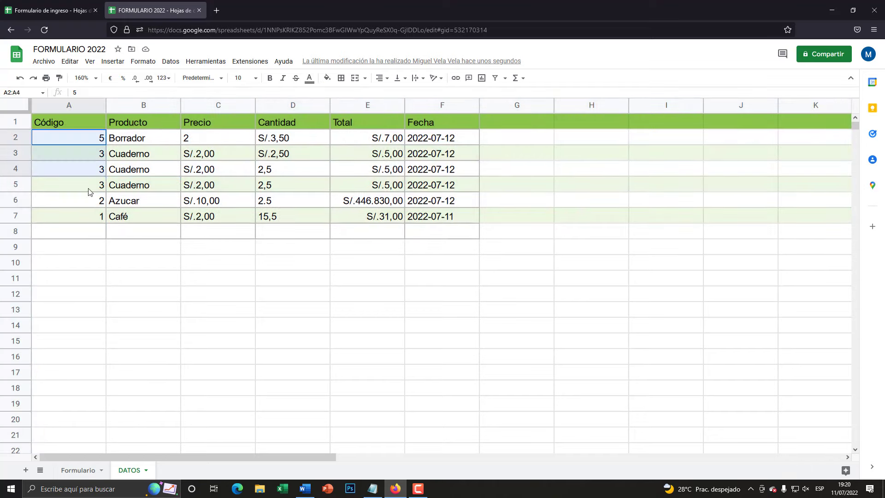
click(79, 470)
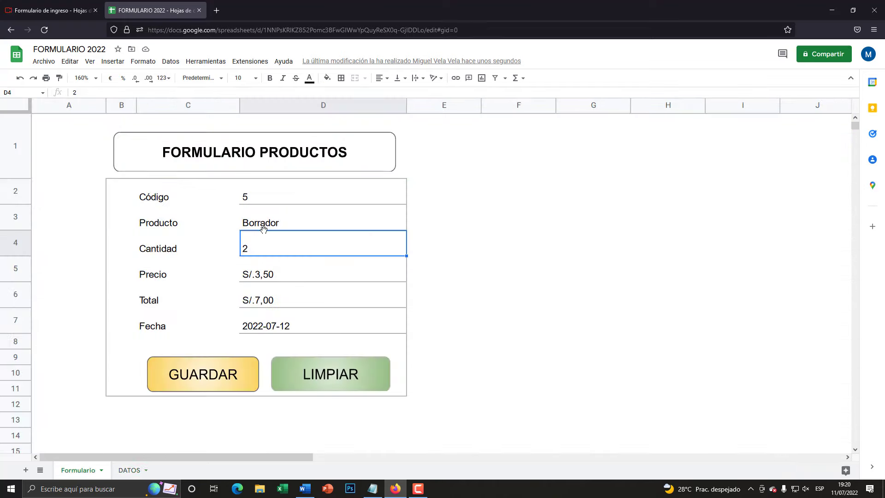
click(248, 199)
Step: Enter a MAX formula in D2 that references the DATOS codes in A1:A8
key(super+plus)
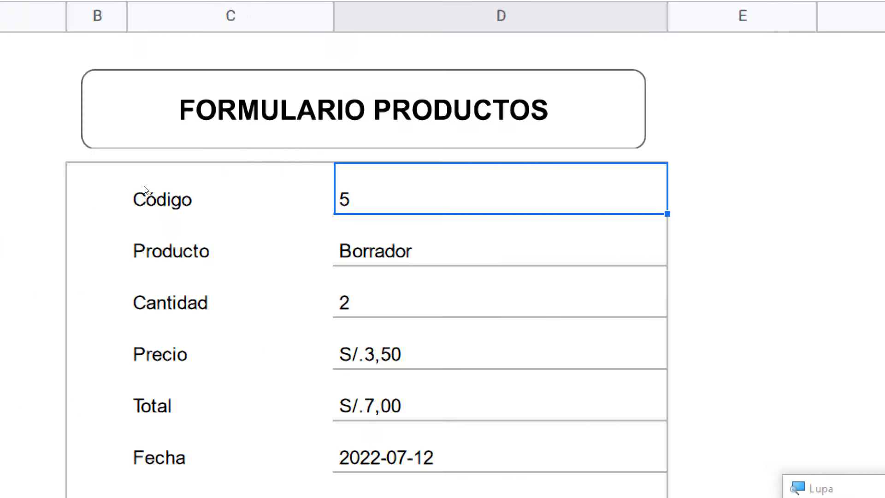
text(=)
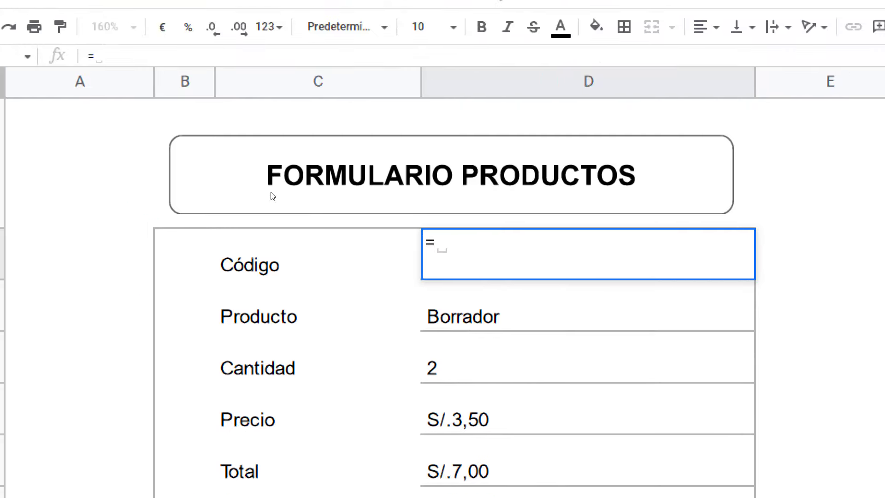
text(ma)
key(Tab)
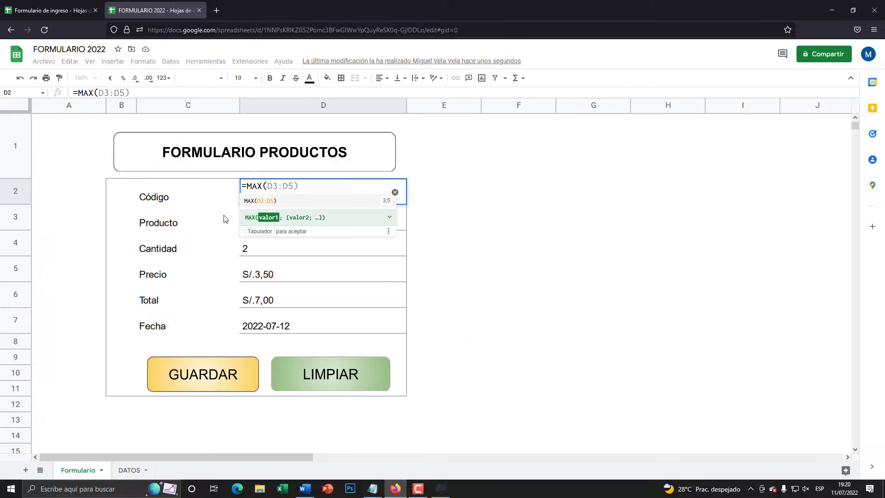
click(129, 470)
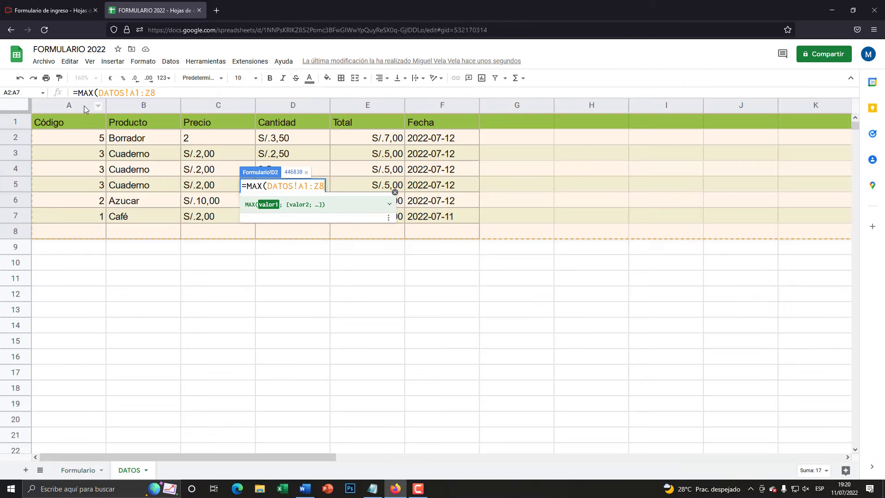
key(Return)
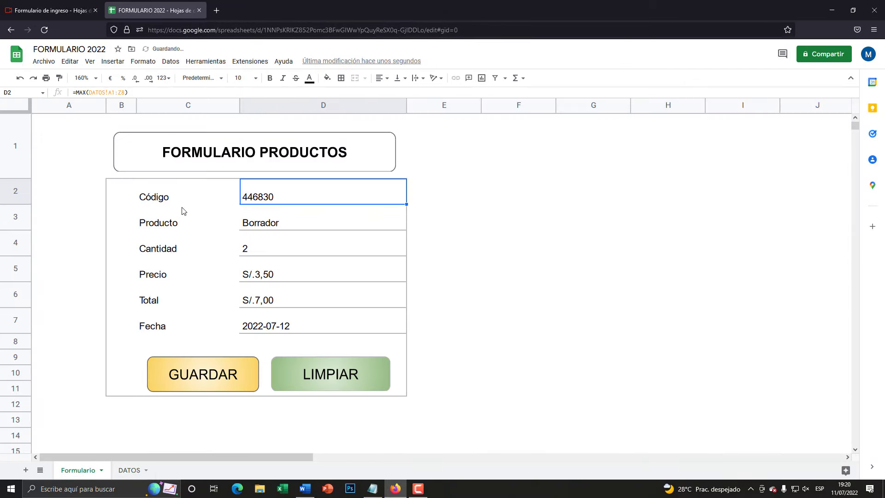
click(117, 92)
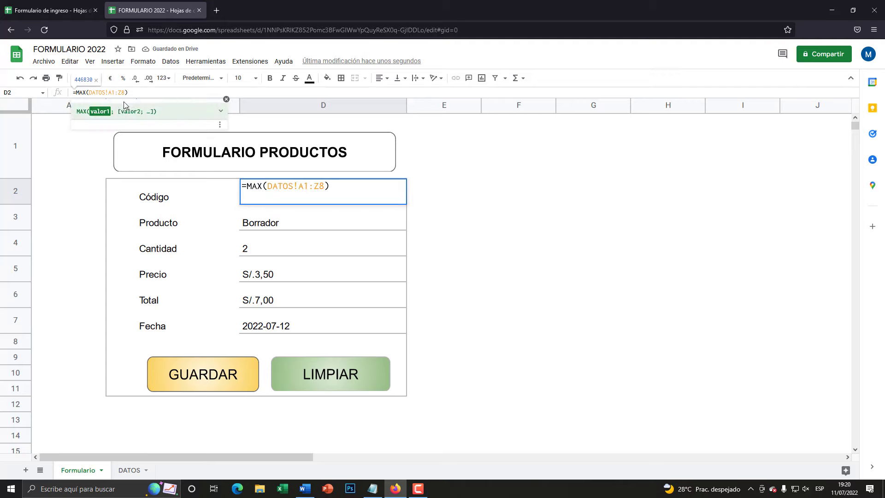
drag(125, 92, 35, 93)
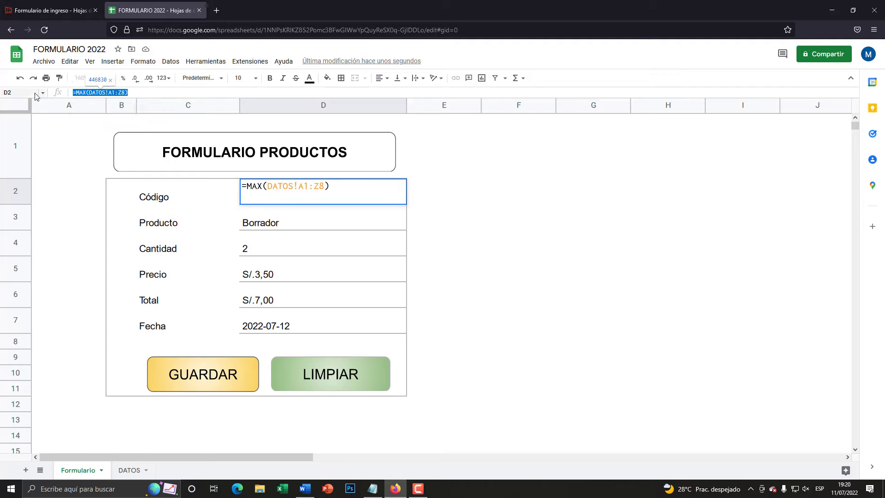
text(=max)
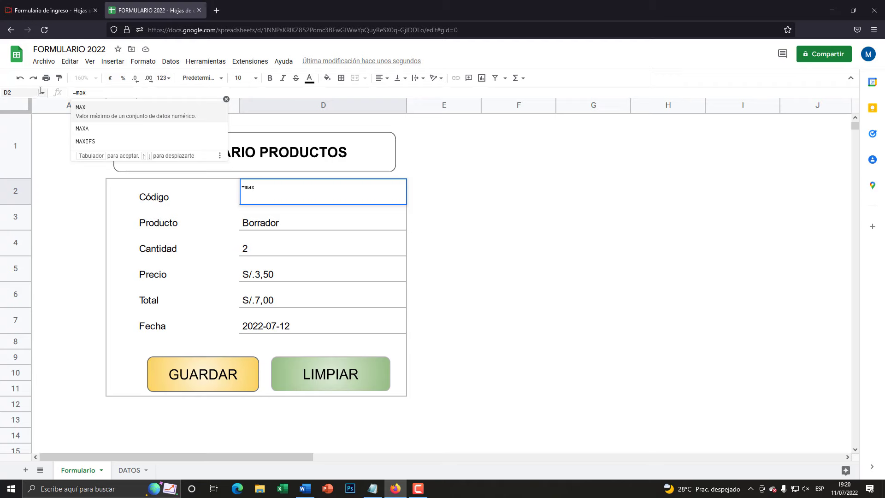
text(()
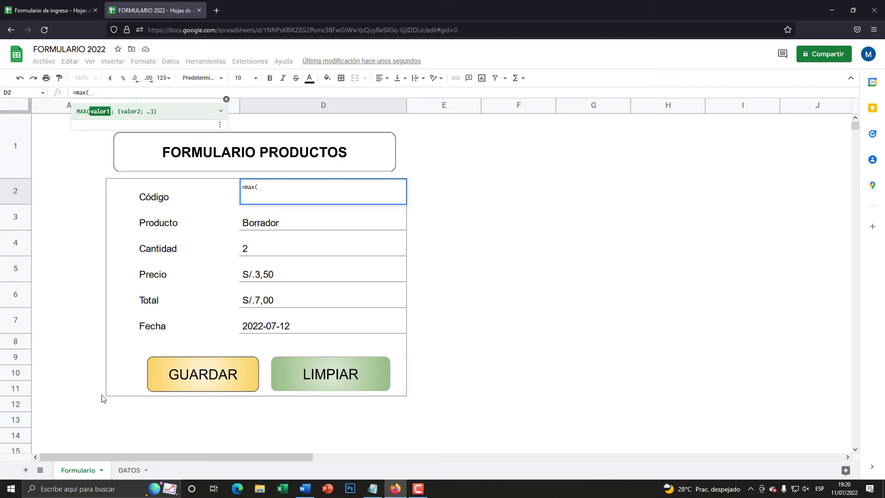
click(130, 470)
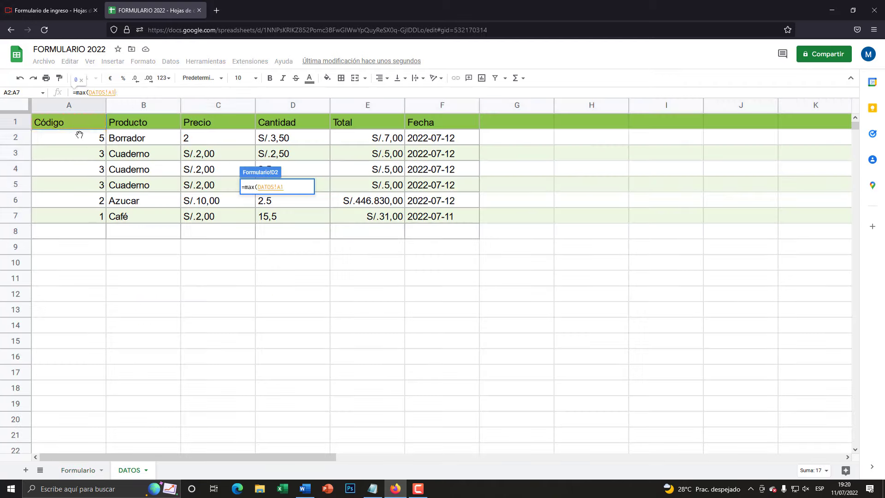
drag(80, 137, 91, 231)
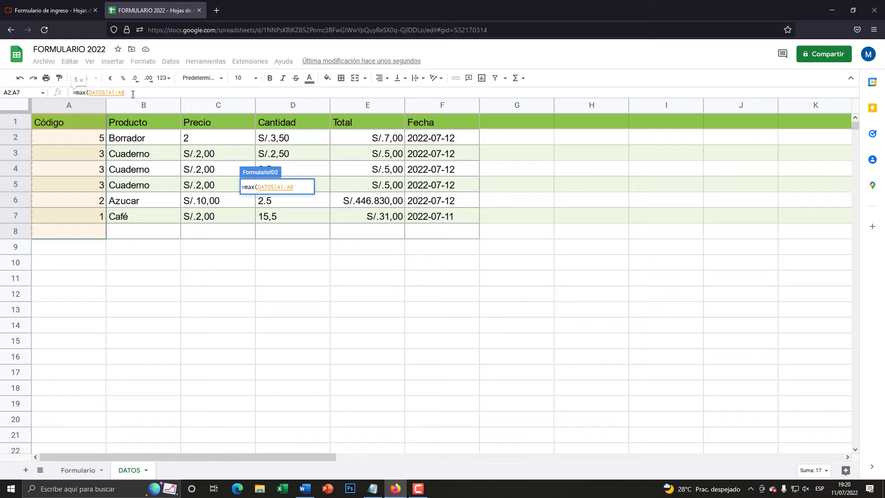
text())
key(Return)
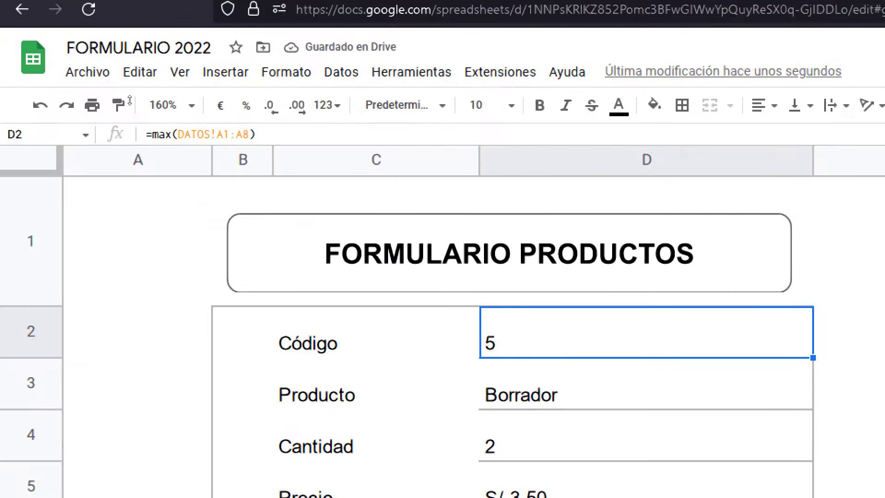
Step: Change the Código formula to =max(DATOS!A:A)+1 so it auto-increments
click(115, 93)
key(BackSpace)
key(Right)
key(Right)
key(Delete)
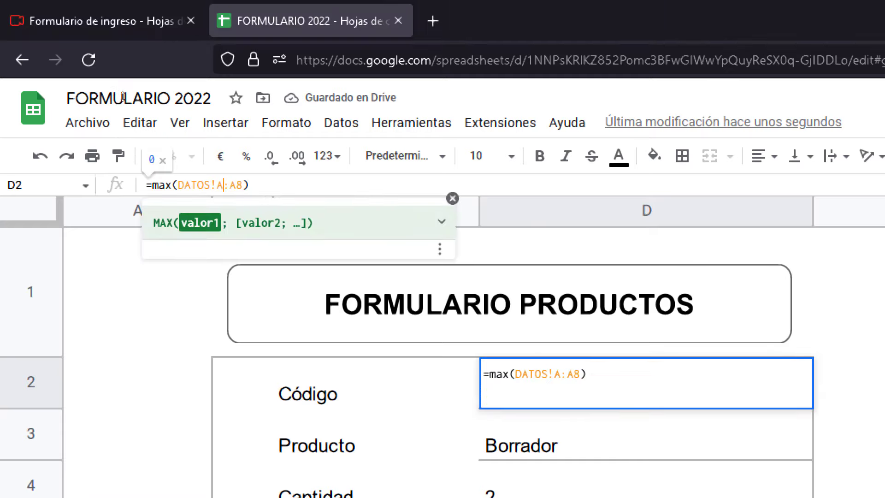
key(Right)
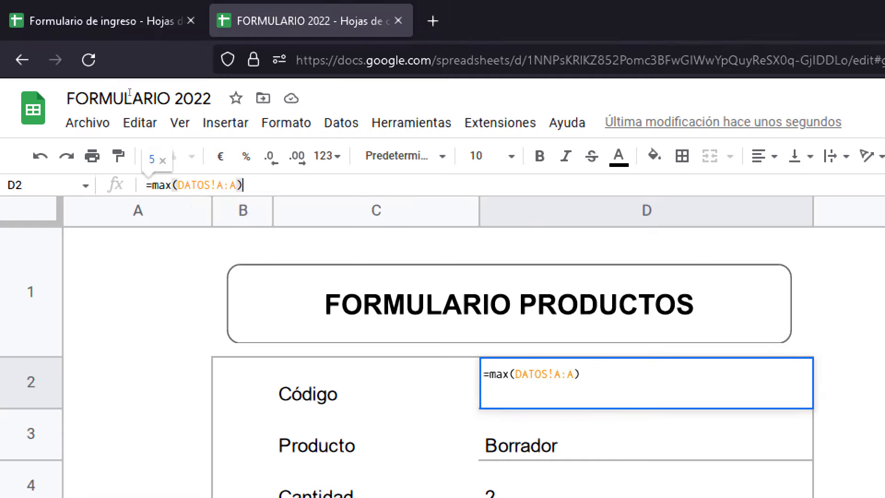
text(+1)
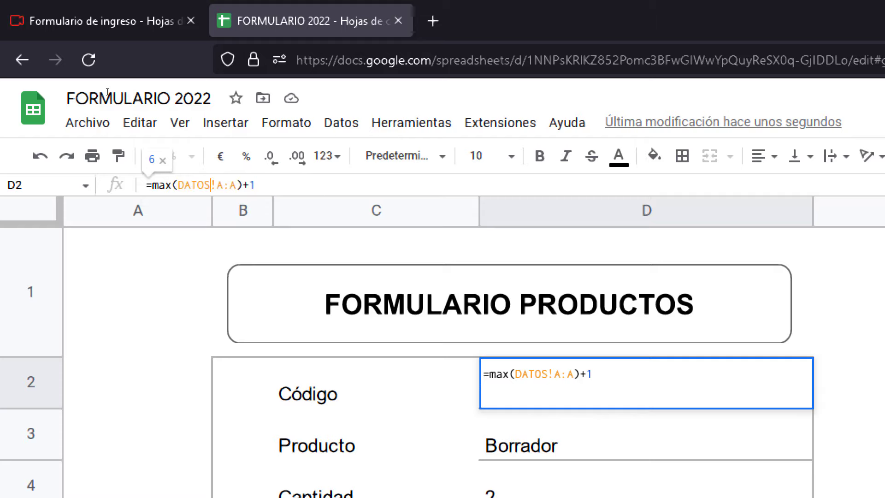
key(Left)
key(Left)
key(Left)
key(Right)
key(Right)
key(Right)
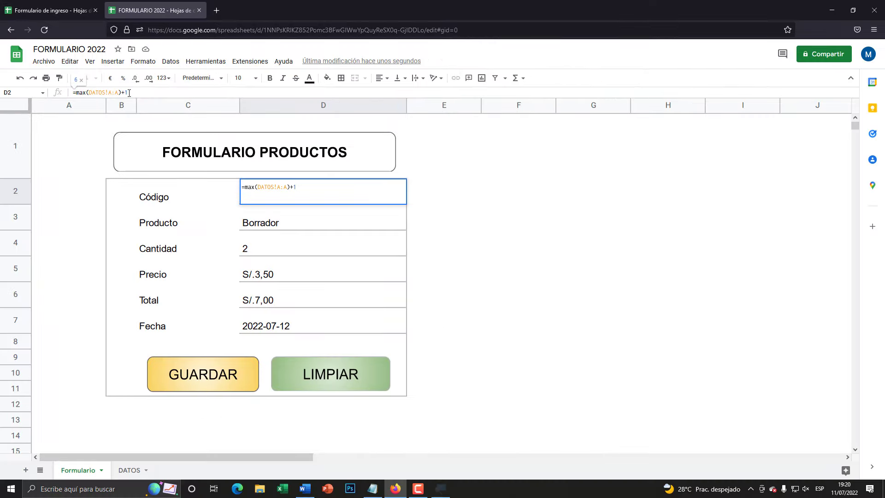
key(Return)
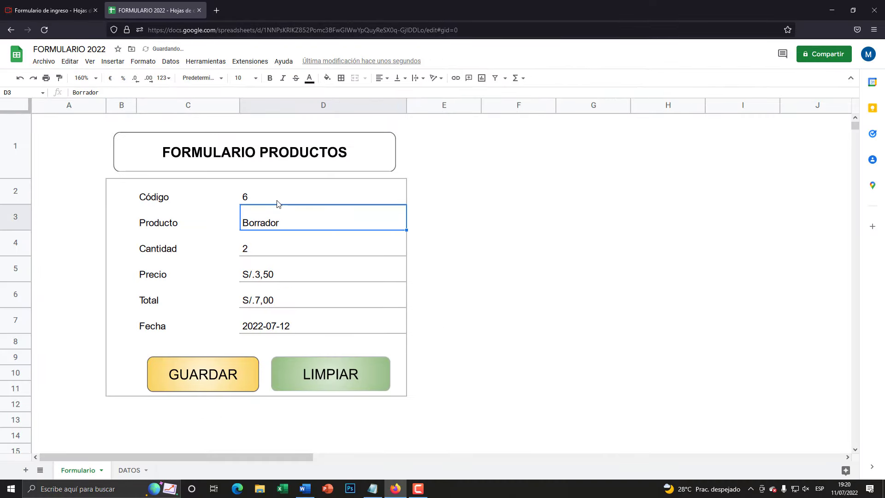
click(270, 192)
Step: Delete the old records in DATOS rows 2–7, then return to the Formulario sheet
click(132, 470)
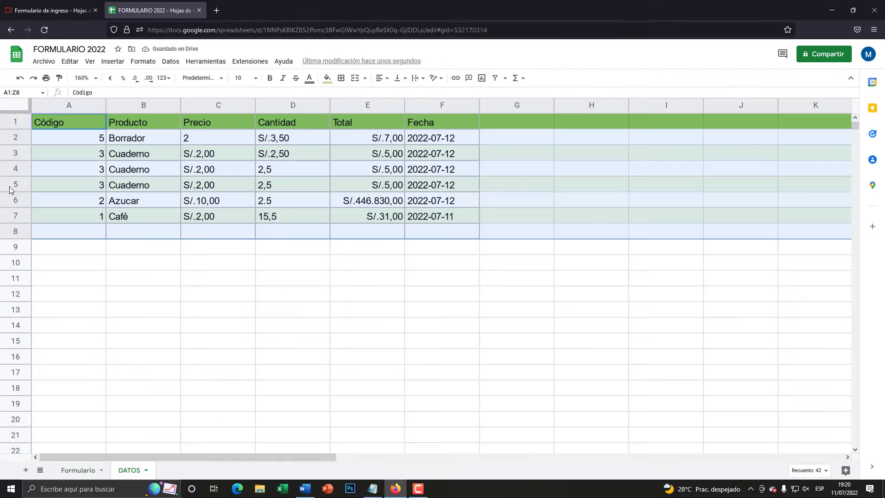
drag(15, 138, 15, 215)
right_click(15, 215)
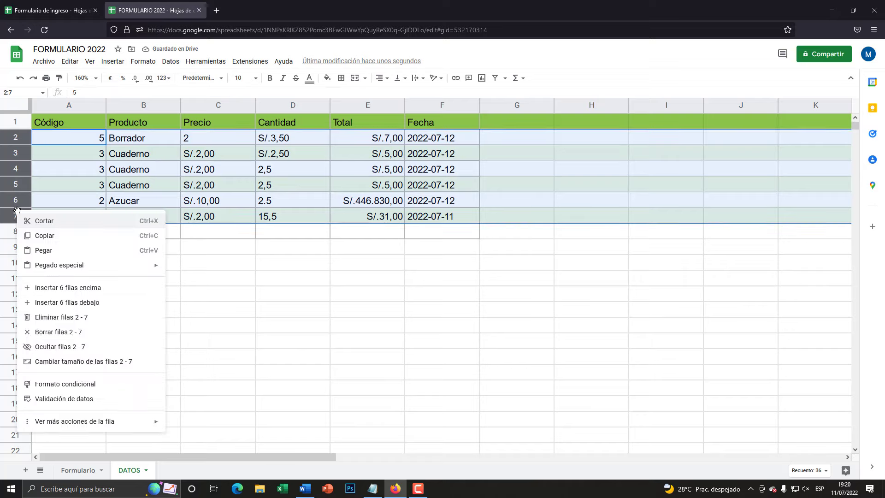
click(69, 317)
click(208, 249)
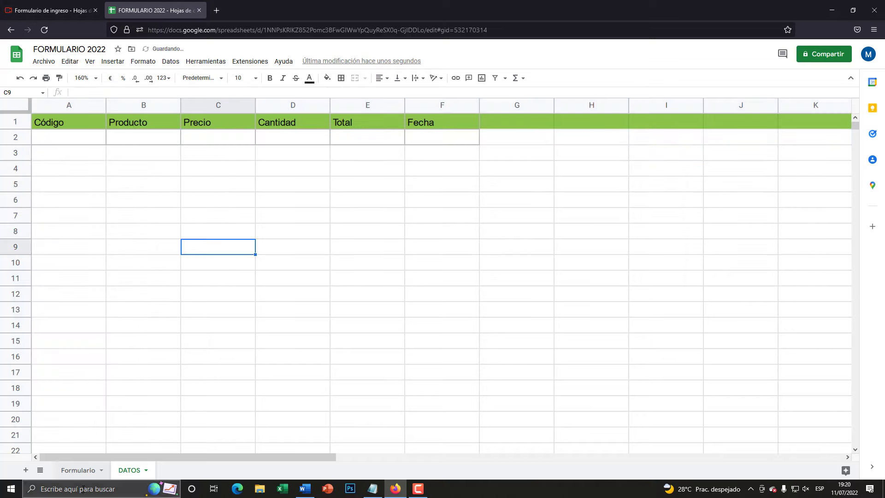
click(77, 471)
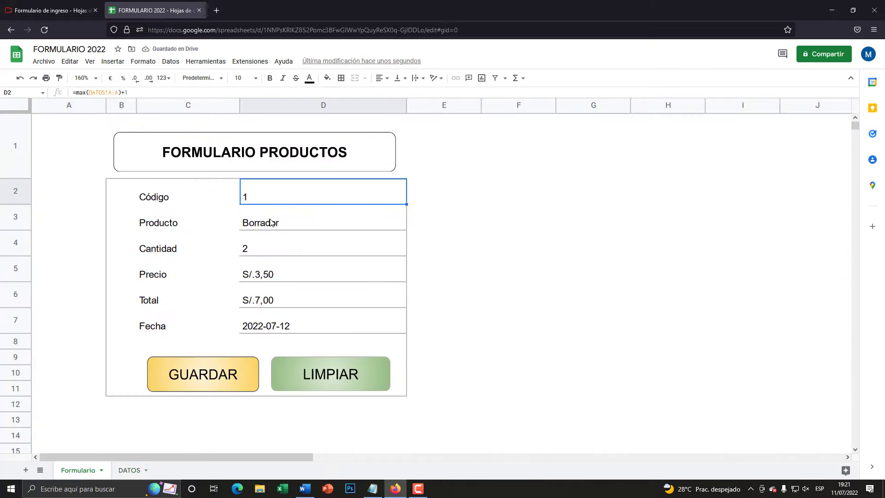
Step: Save the Borrador entry to DATOS twice with GUARDAR, advancing Código to 3
click(206, 372)
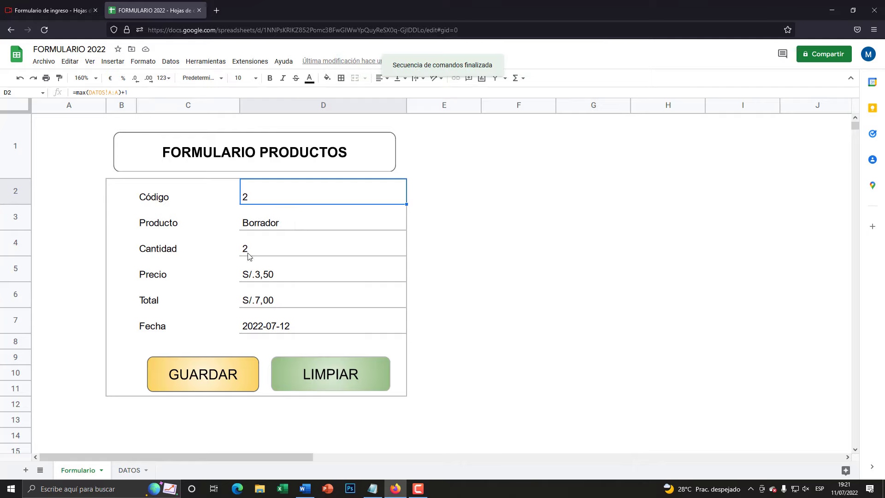
click(201, 375)
click(308, 207)
click(261, 196)
Step: Check the form's cells, including the Total formula
key(super+plus)
key(super+Escape)
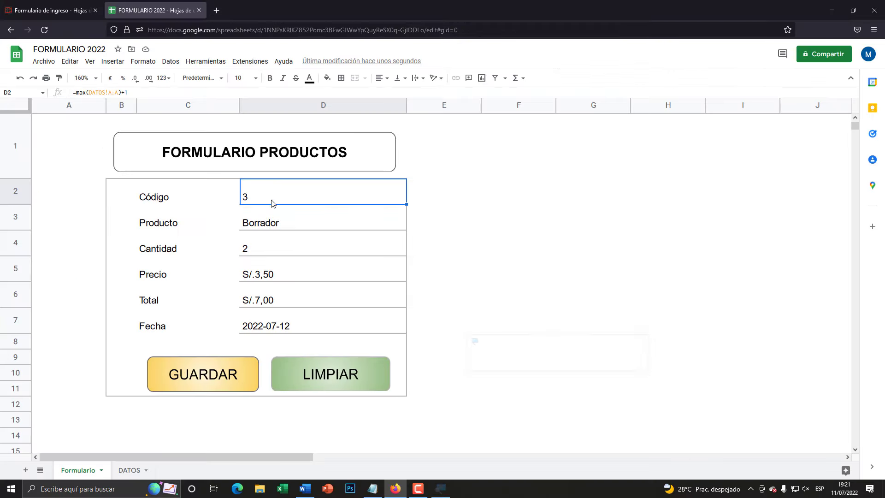
click(266, 222)
click(266, 302)
click(264, 247)
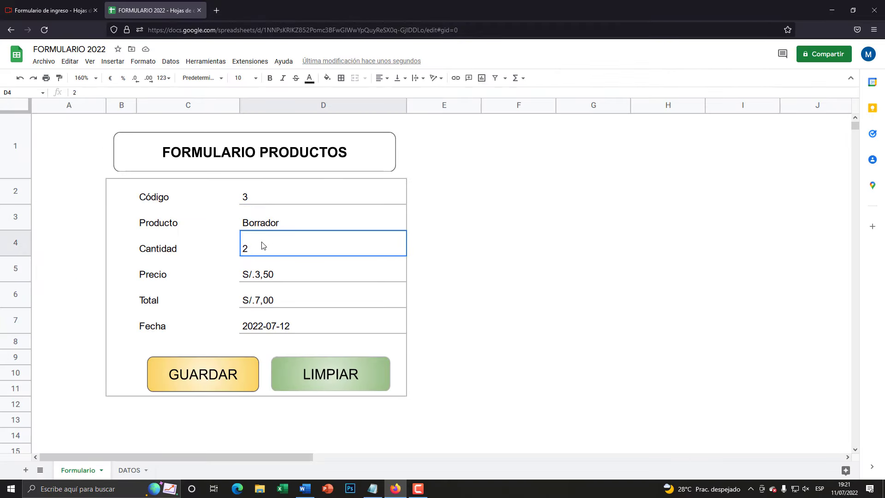
click(258, 200)
click(260, 225)
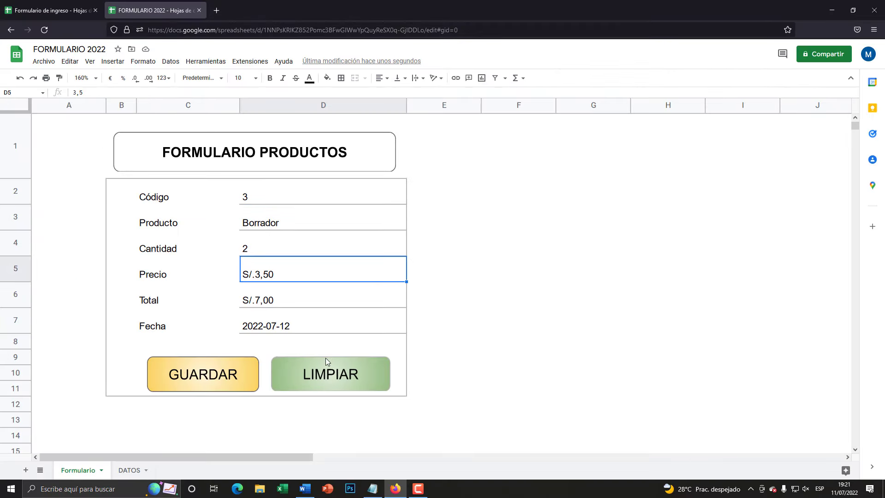
key(super+plus)
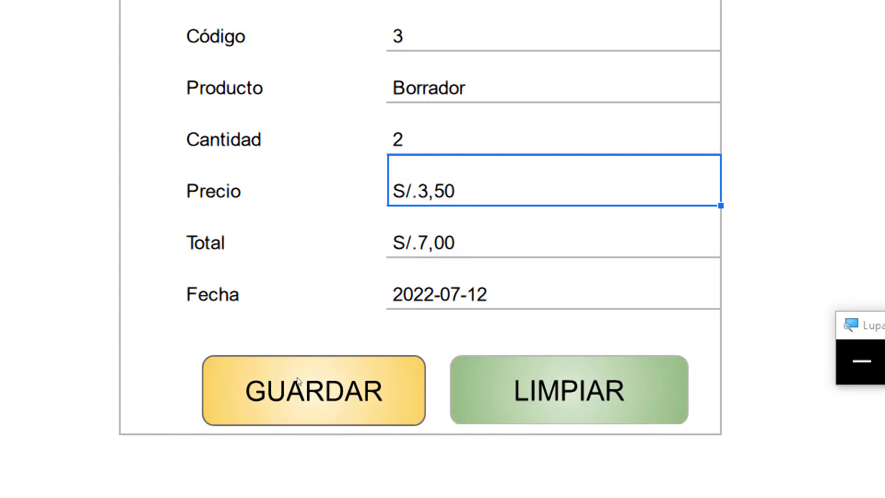
key(super+minus)
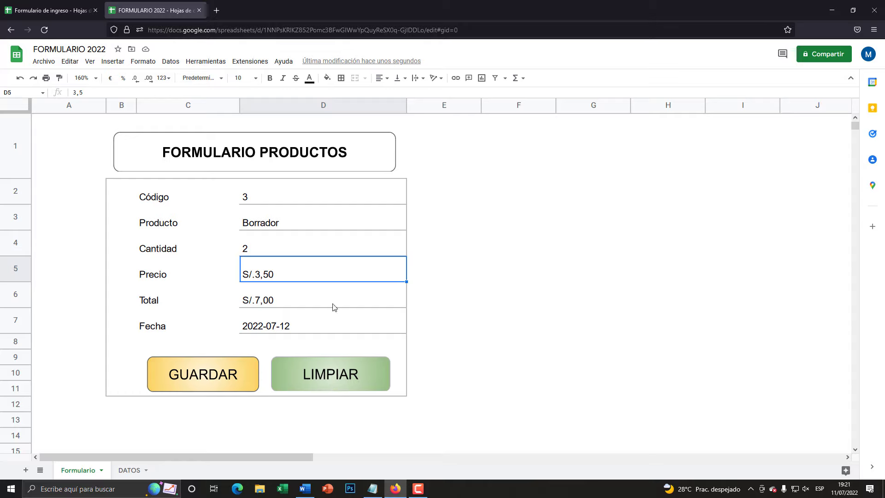
click(311, 292)
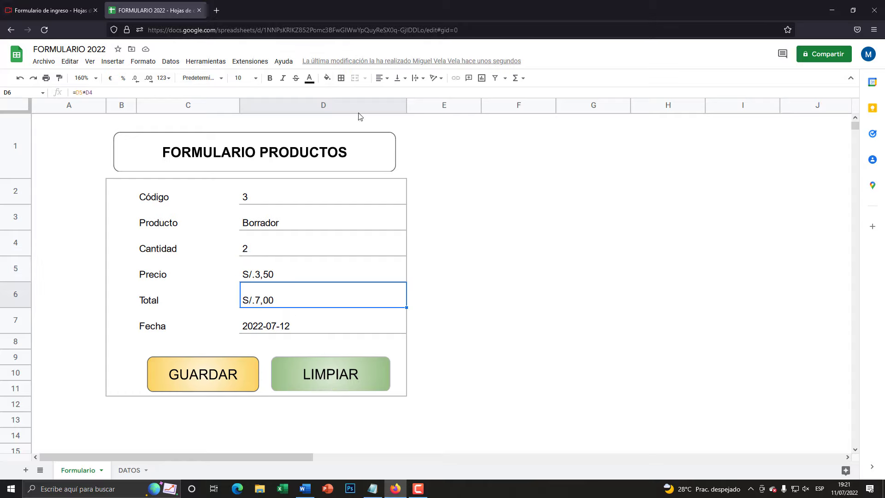
Step: Start recording a new macro from the Extensions menu
click(250, 63)
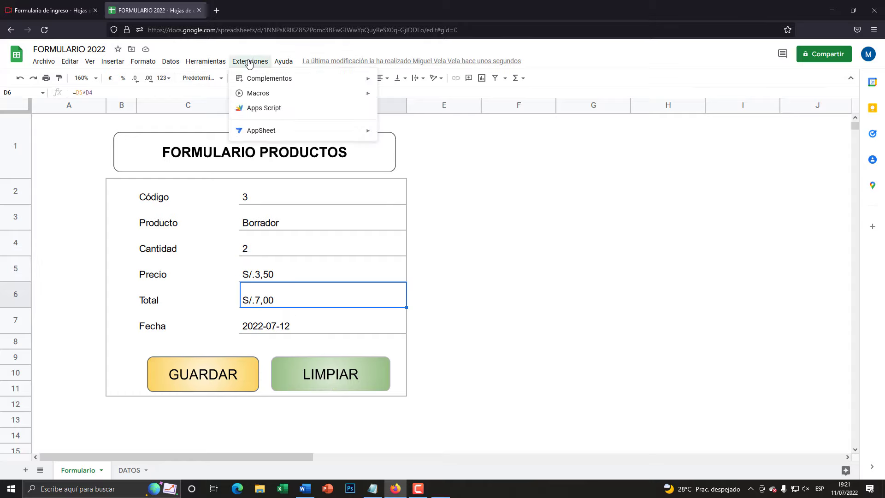
key(super+plus)
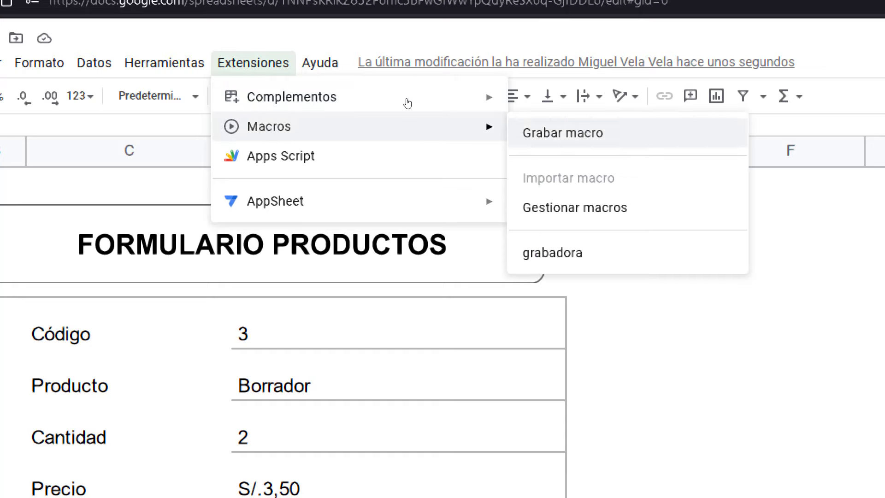
click(414, 98)
key(super+minus)
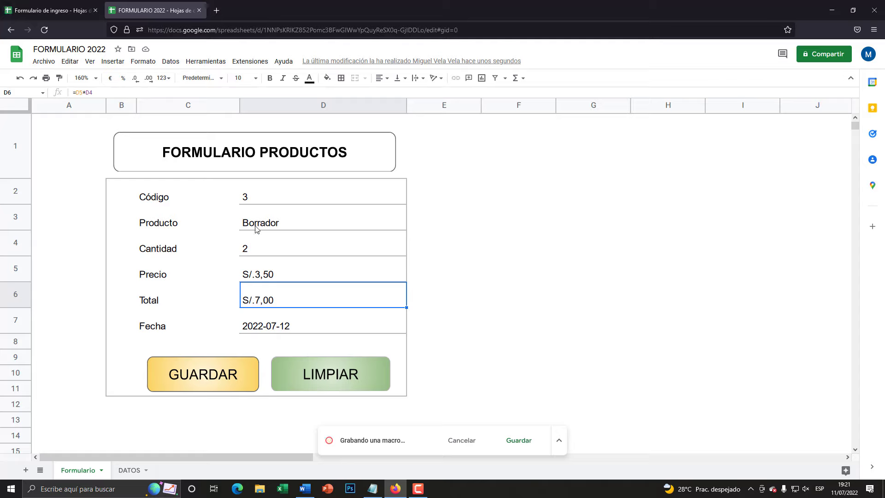
Step: Clear the Producto, Cantidad and Fecha fields, then stop and save the recording
click(270, 229)
key(Delete)
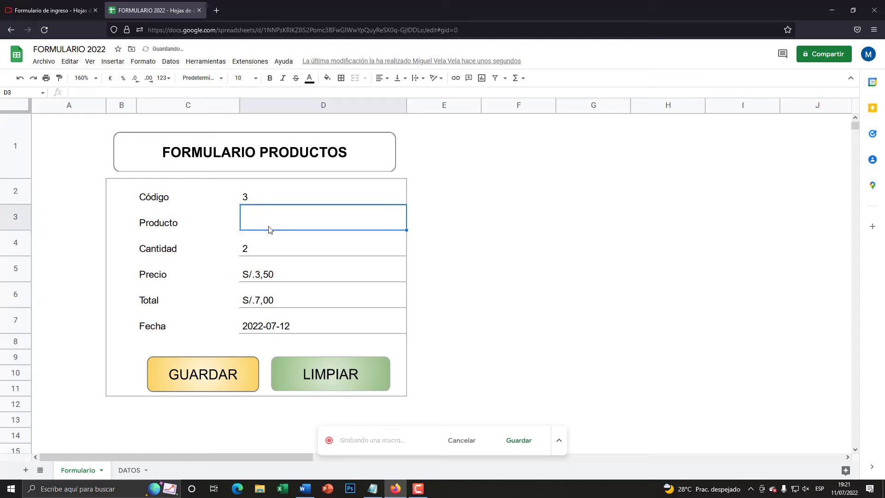
click(264, 251)
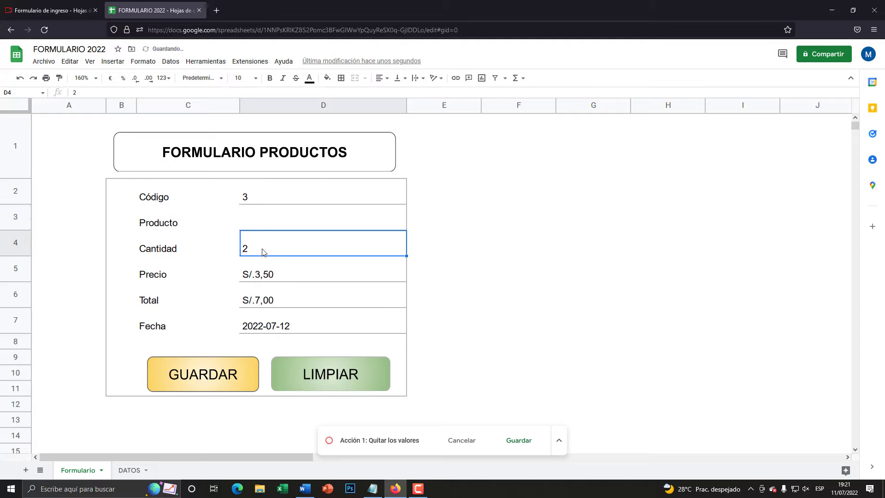
key(Delete)
click(282, 332)
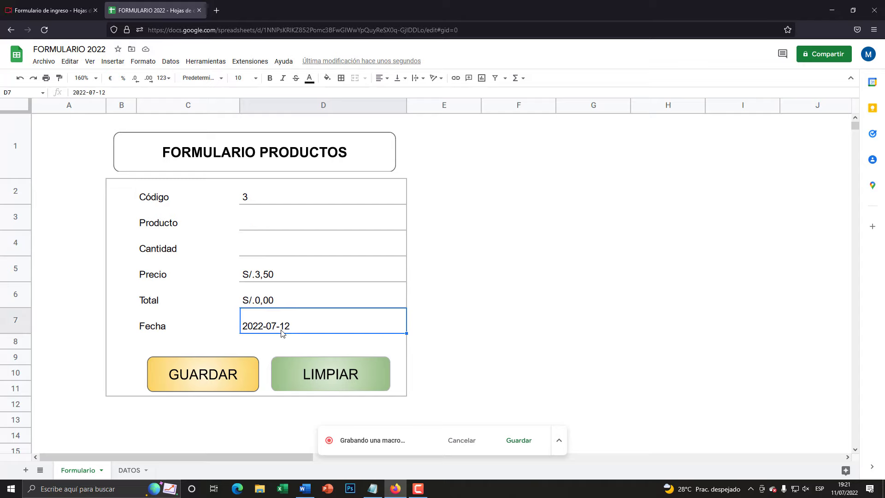
key(Delete)
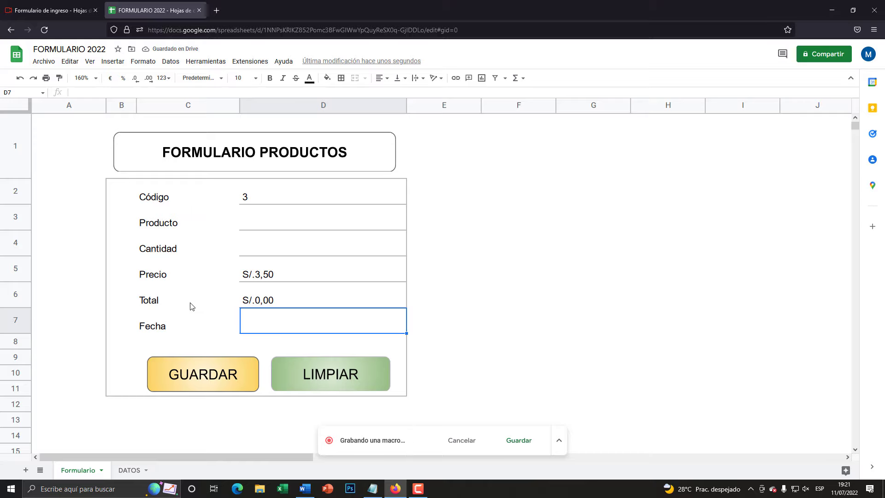
key(super+plus)
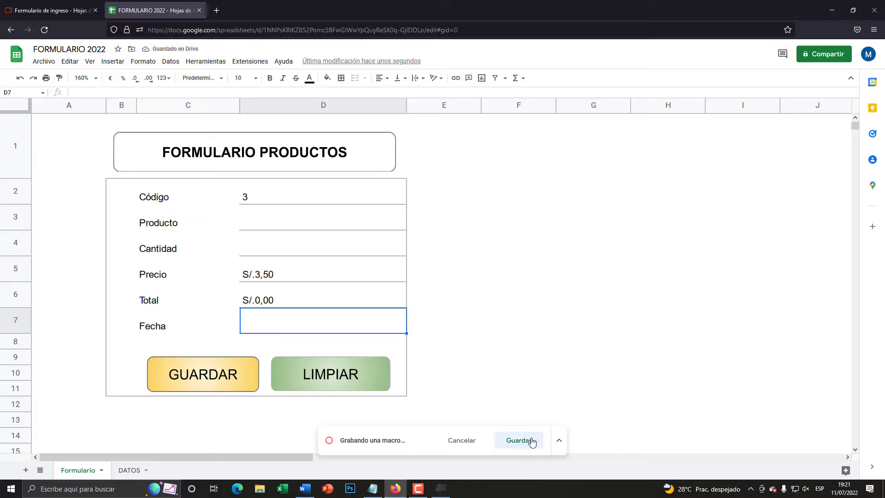
click(533, 442)
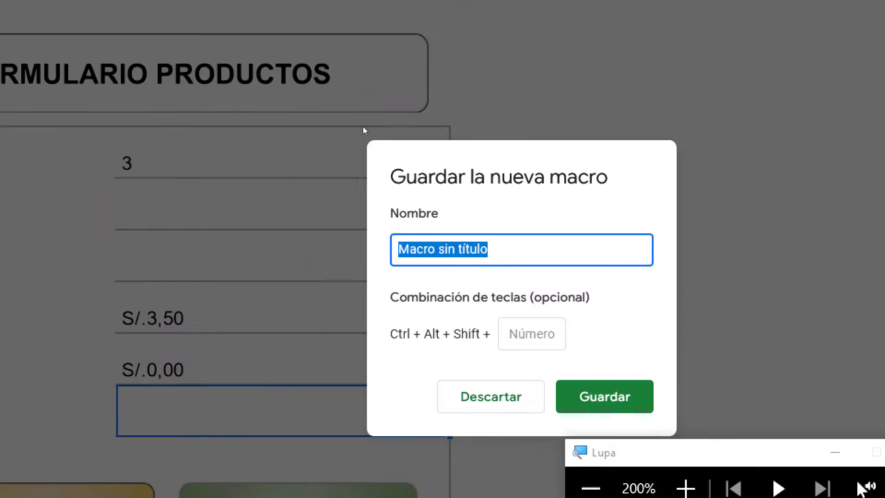
Step: Name the recorded macro 'limpiar' and save it
key(super+Escape)
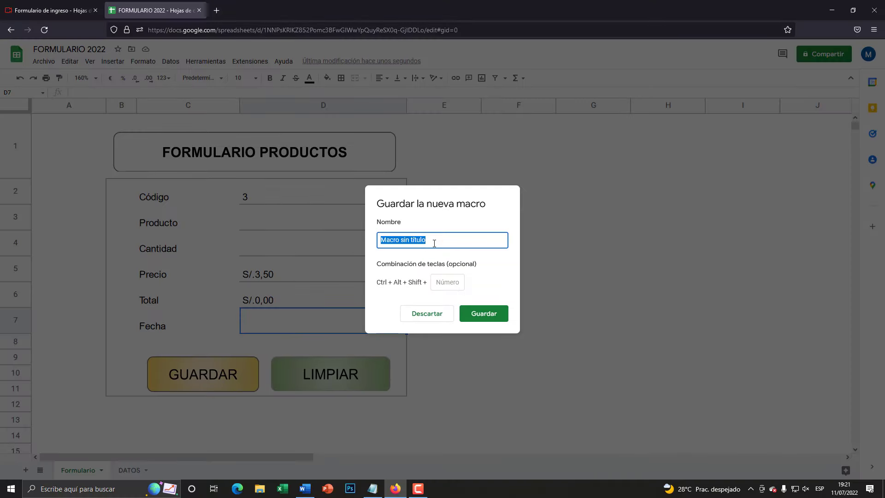
key(super+plus)
text(limpiar)
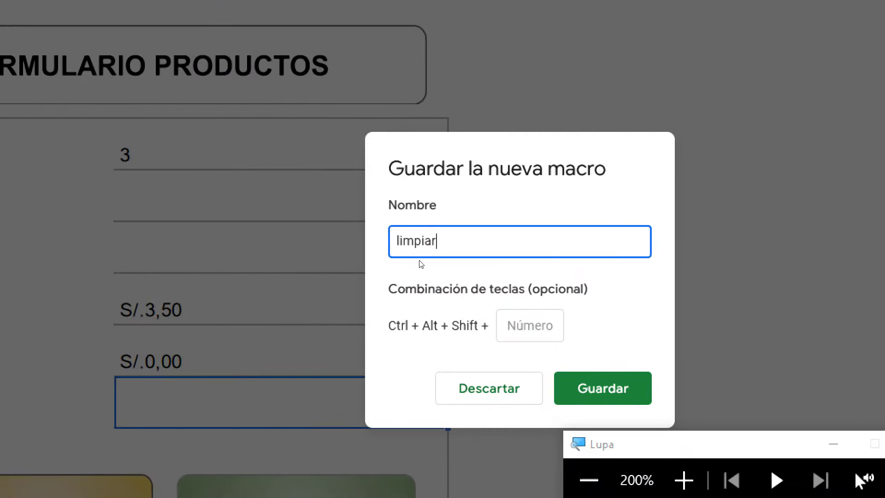
key(super+Escape)
click(482, 312)
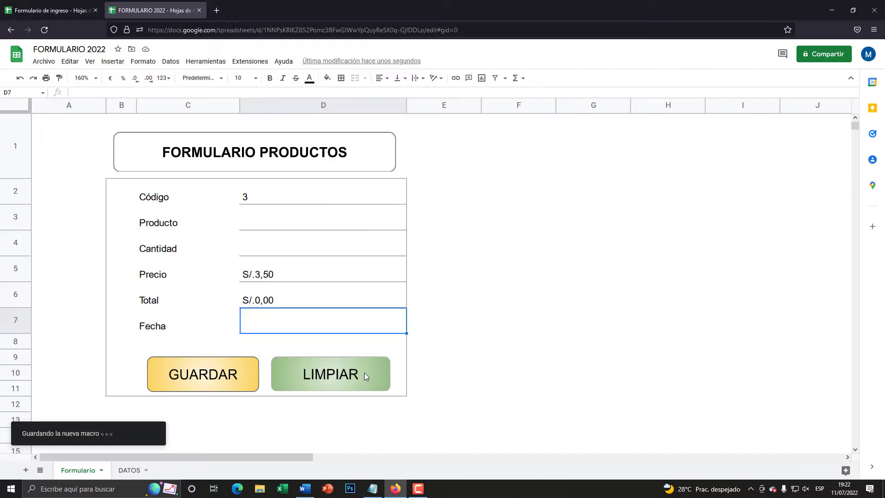
key(super+plus)
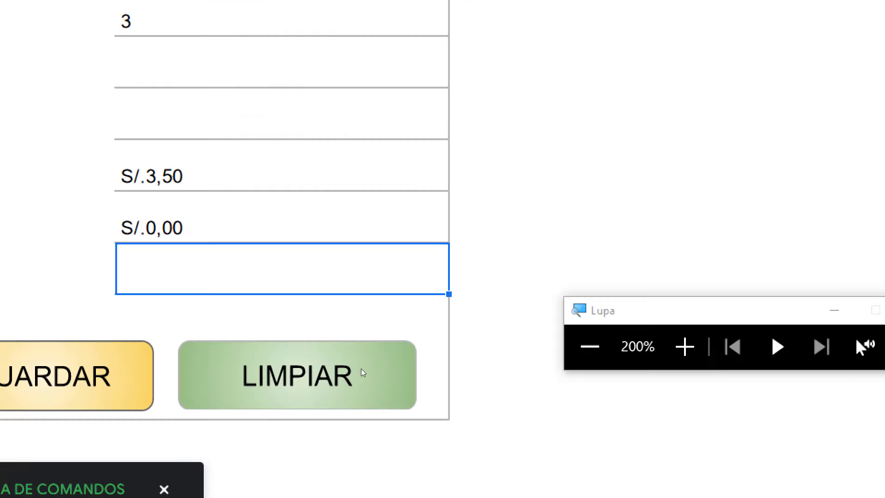
Step: Assign the limpiar script to the LIMPIAR button drawing
click(366, 374)
click(404, 356)
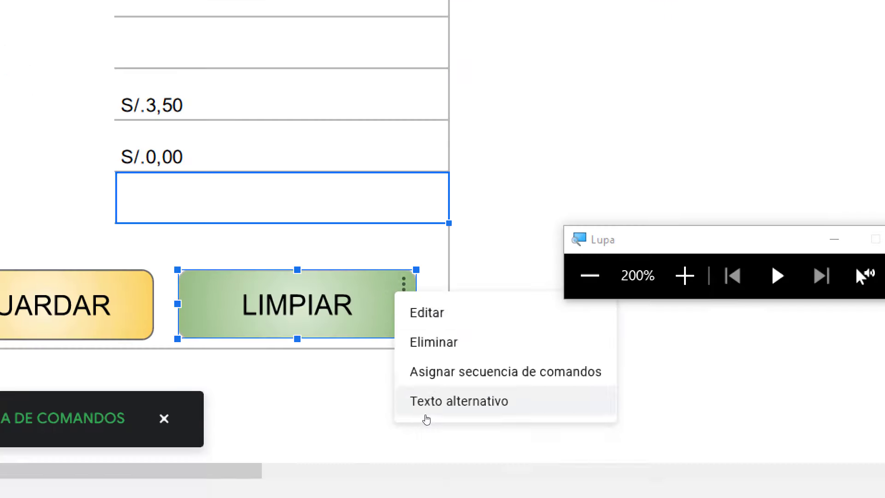
key(Return)
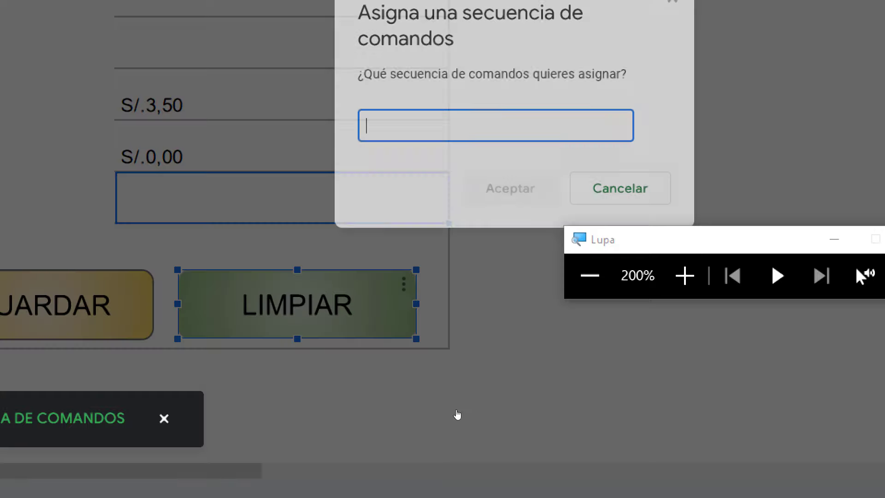
key(super+Escape)
text(limp)
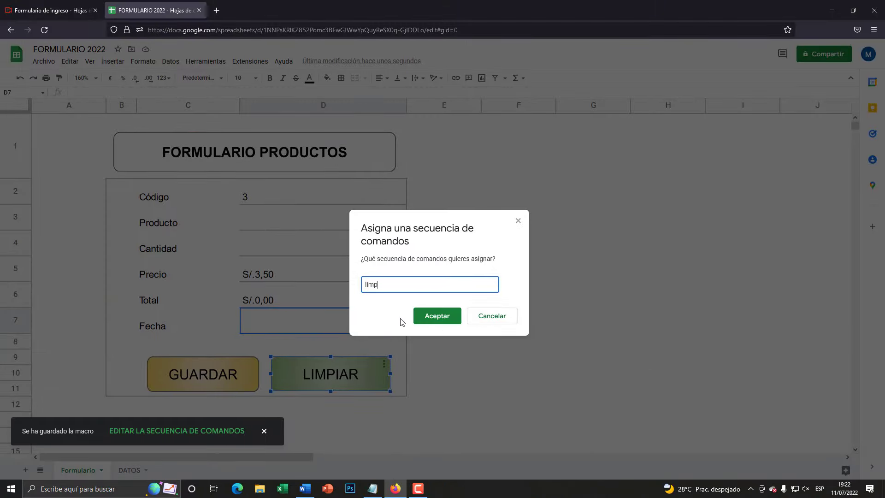
text(iar)
click(432, 318)
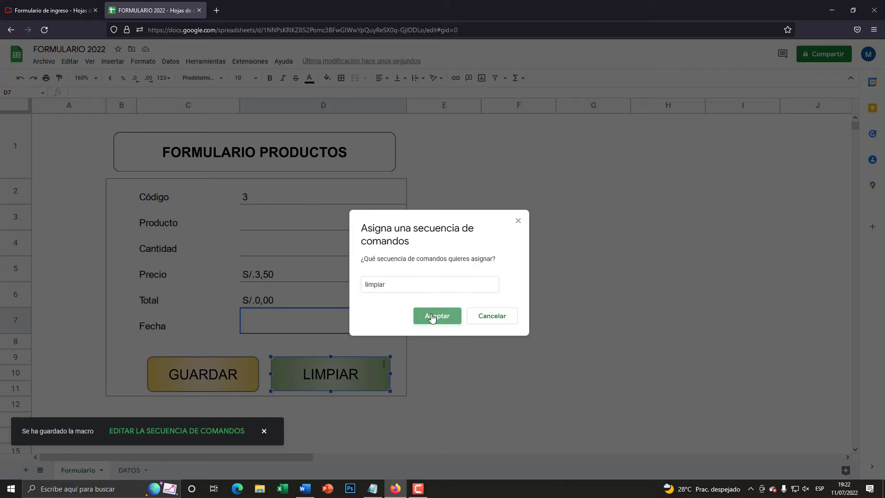
click(463, 293)
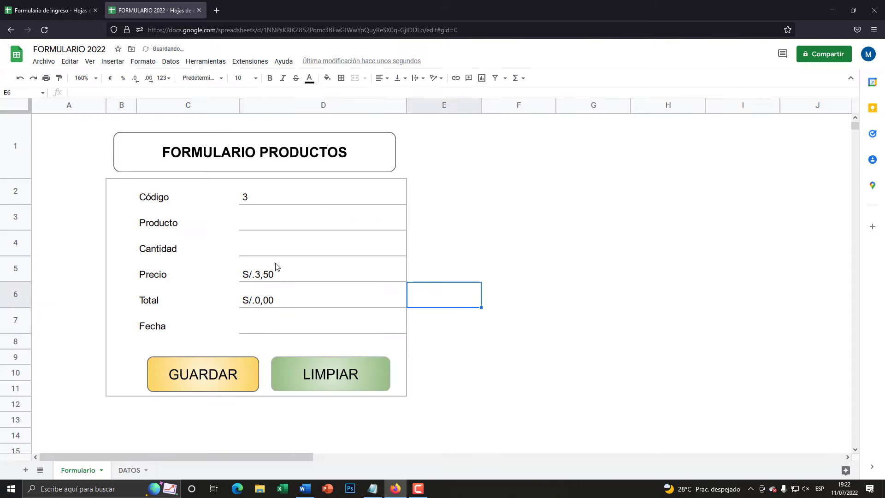
click(268, 227)
text(dsfsdf)
key(Return)
text(sdfsdfsdf)
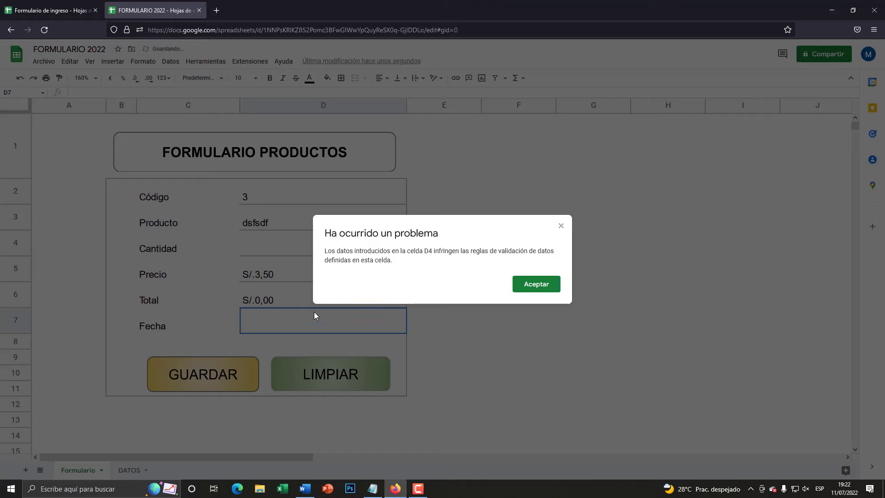
drag(261, 323, 525, 291)
click(525, 289)
click(269, 227)
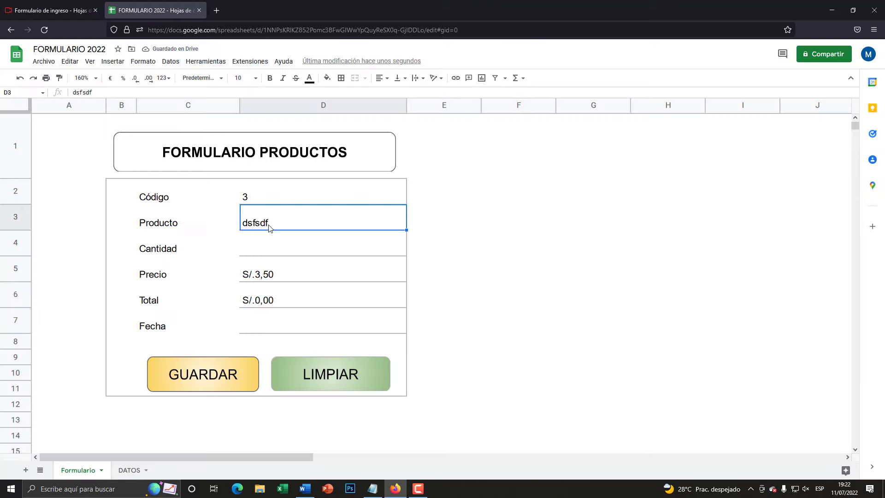
click(271, 246)
text(10)
click(271, 319)
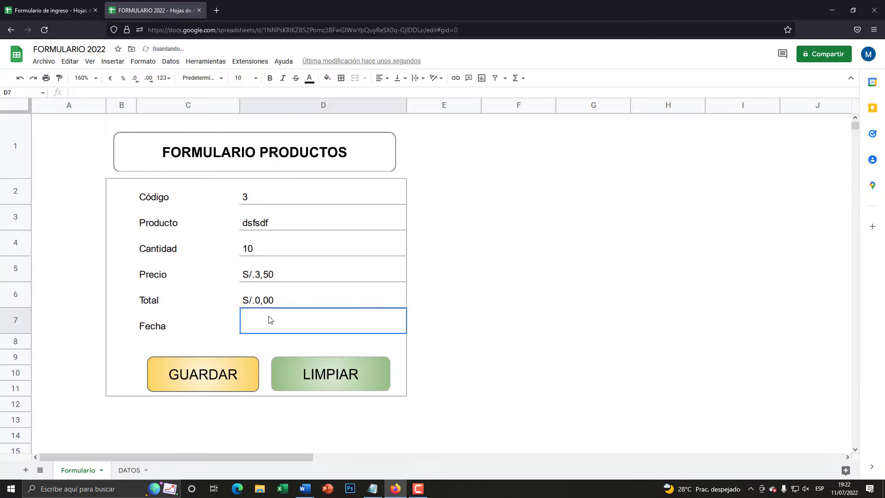
double_click(269, 322)
click(312, 386)
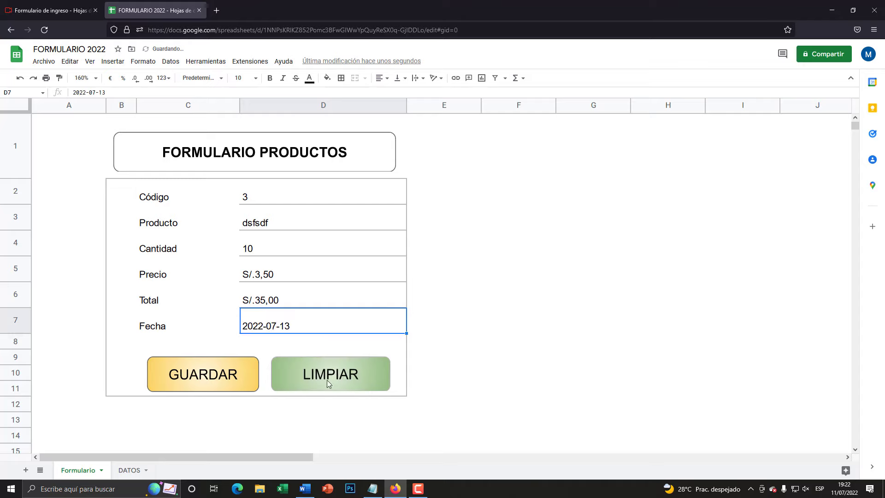
click(443, 358)
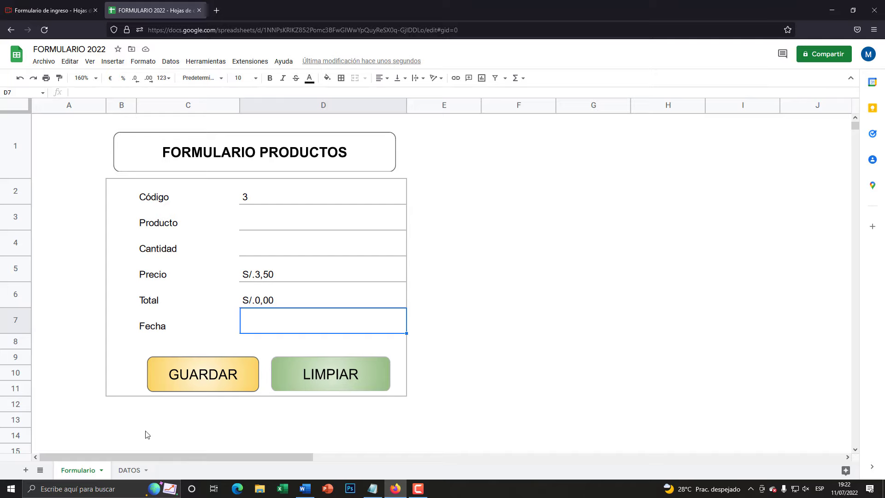
click(127, 469)
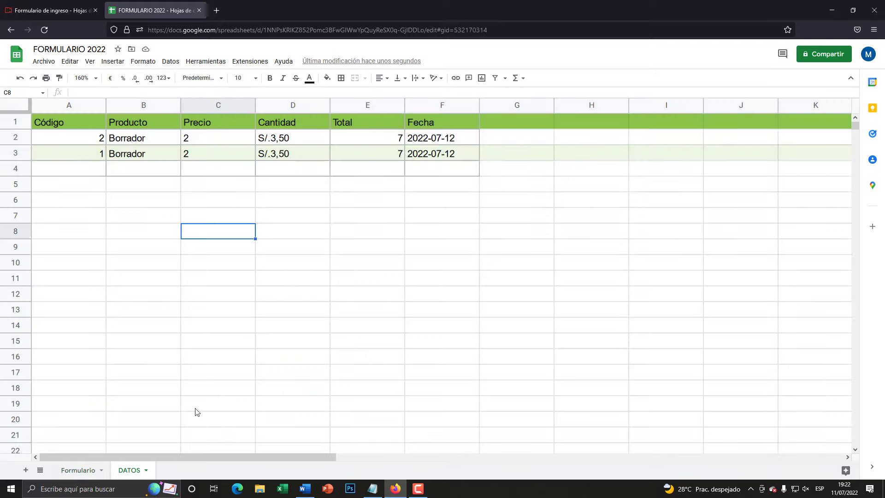
click(76, 470)
click(122, 472)
click(72, 470)
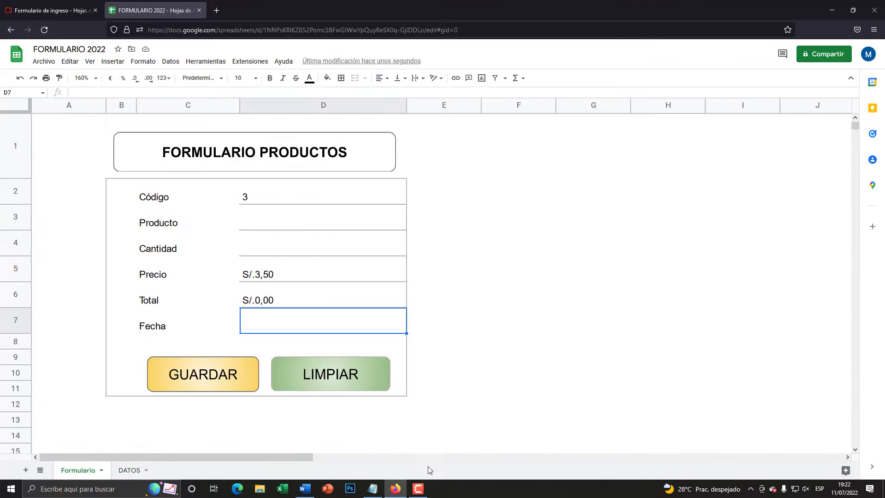
Step: Open a blank Notepad note, resize it to uncover the form, and type 'getUi'
click(373, 488)
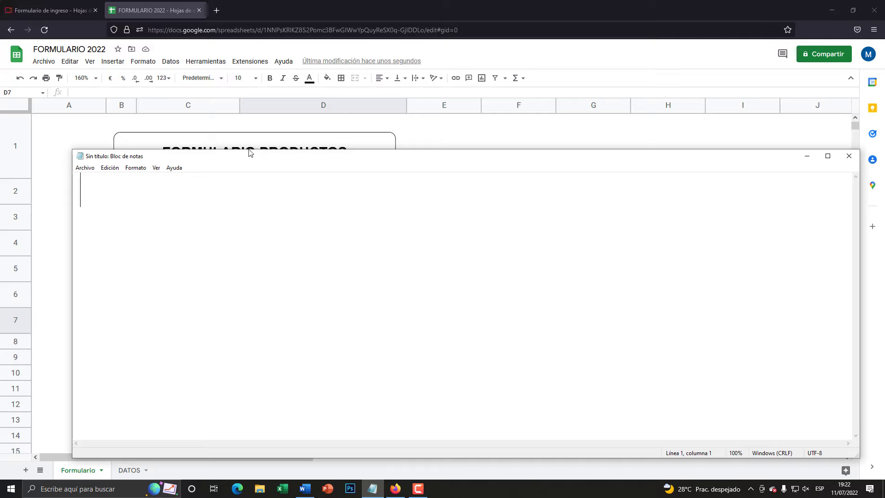
drag(245, 145, 263, 274)
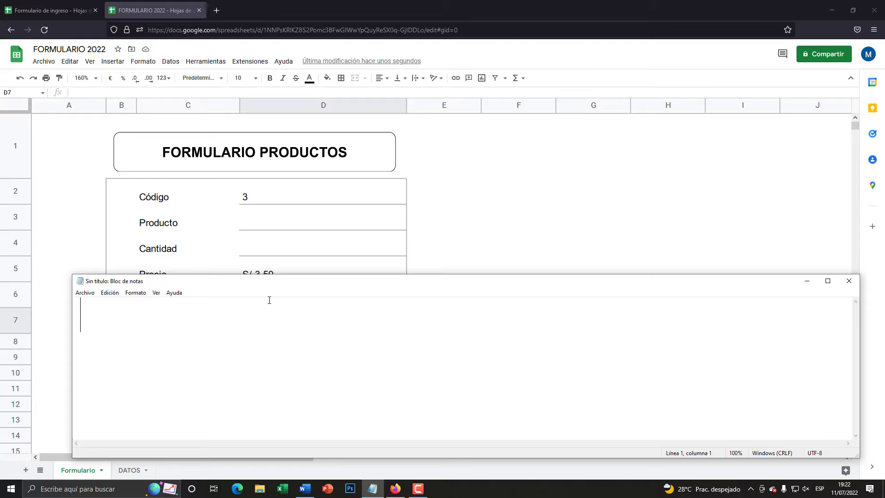
text(getUi)
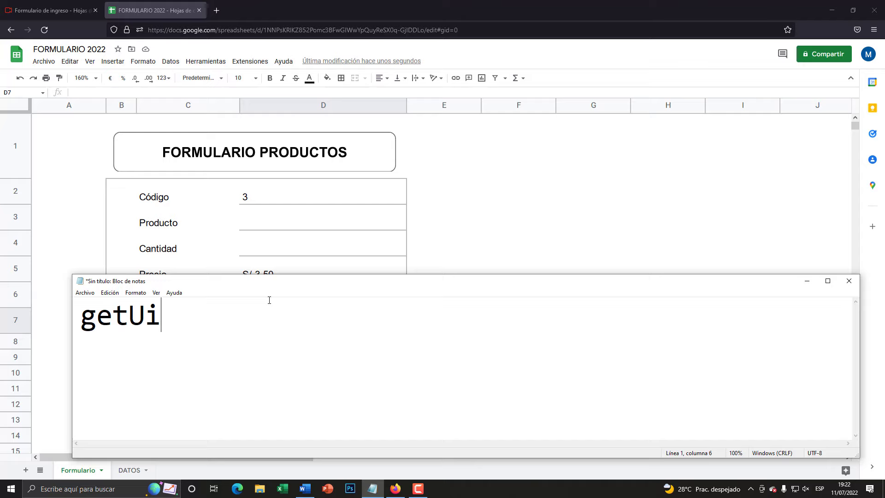
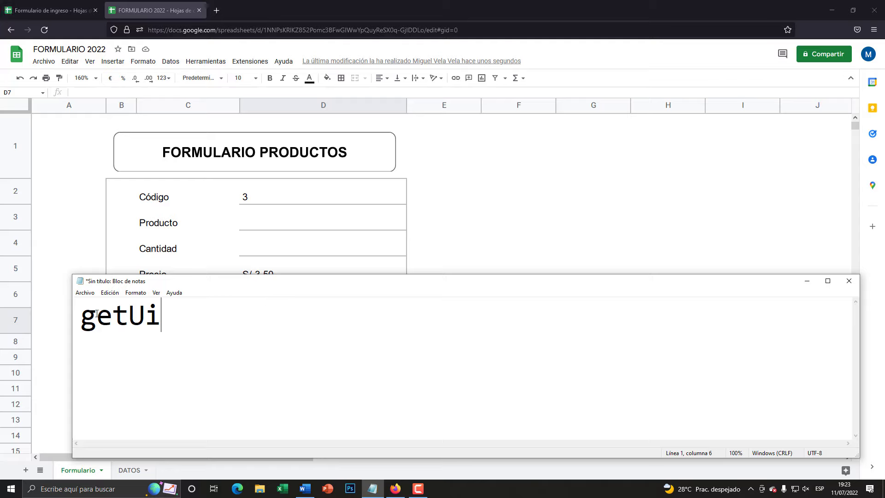
Step: Add 'var ui=' before getUi and '();' after it on the first line
key(Home)
key(ctrl+a)
click(80, 348)
text(va)
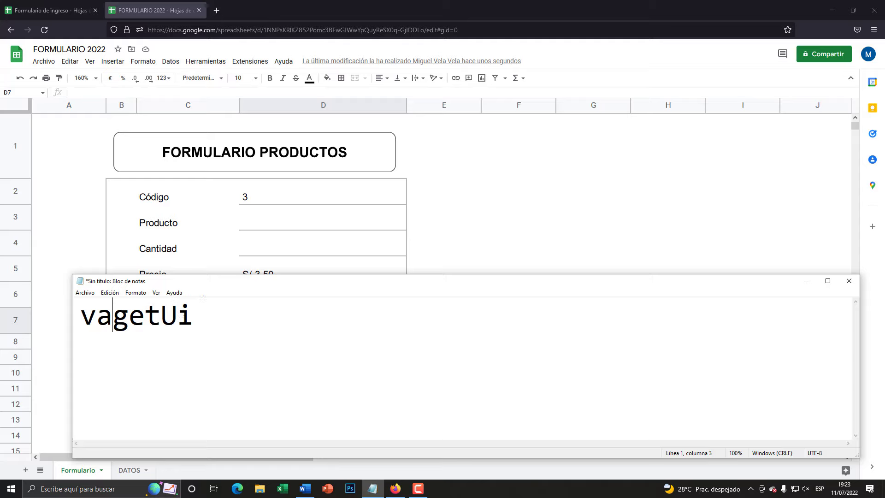
text(r)
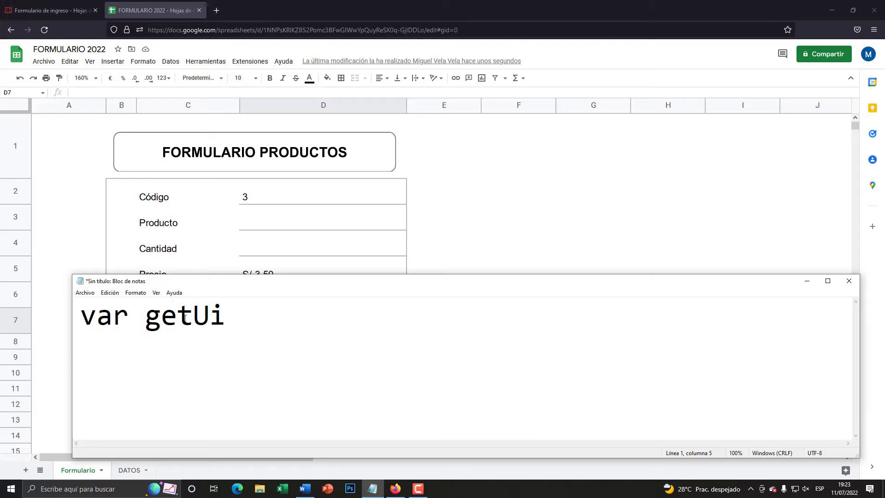
key(Left)
key(shift+Left)
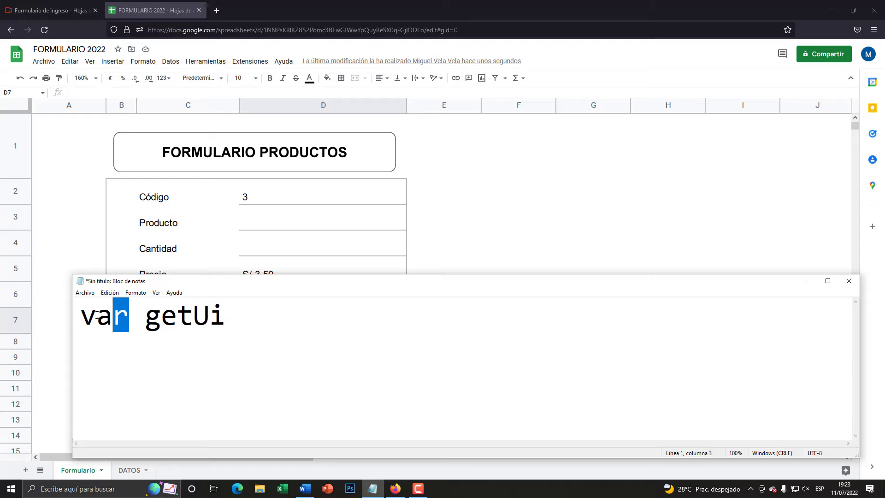
key(shift+Left)
key(shift+Left)
click(145, 316)
text(ui)
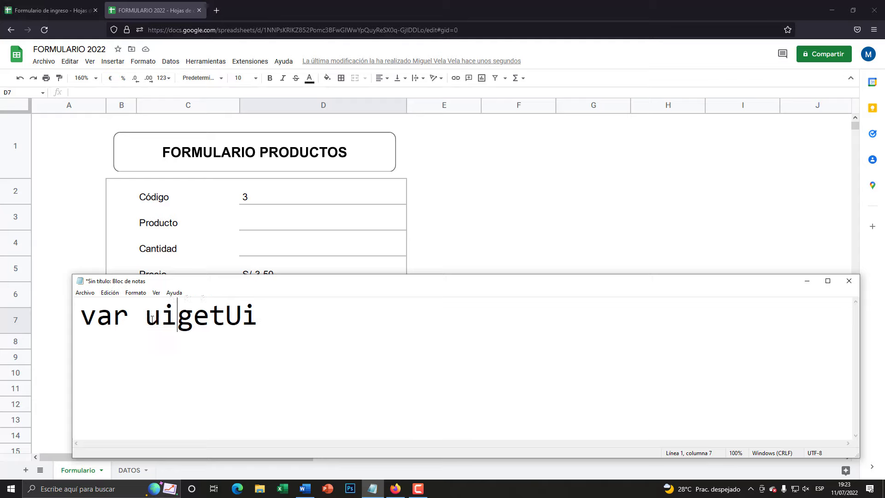
text(=)
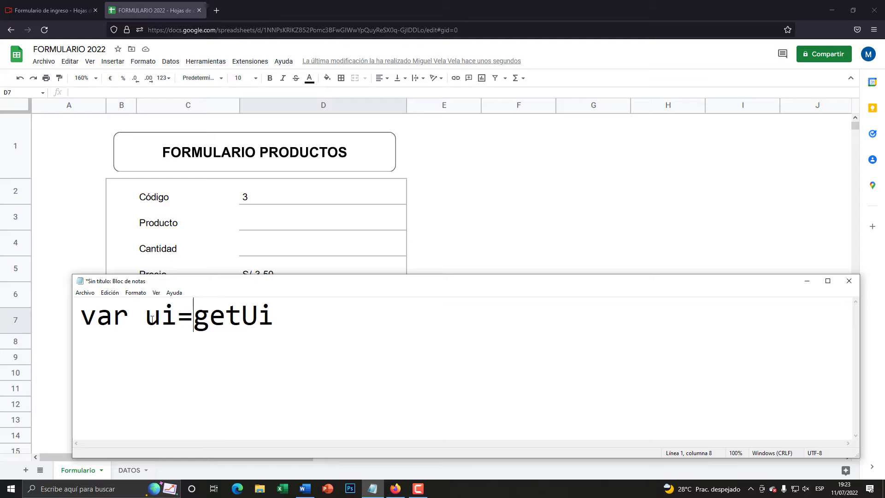
key(shift+End)
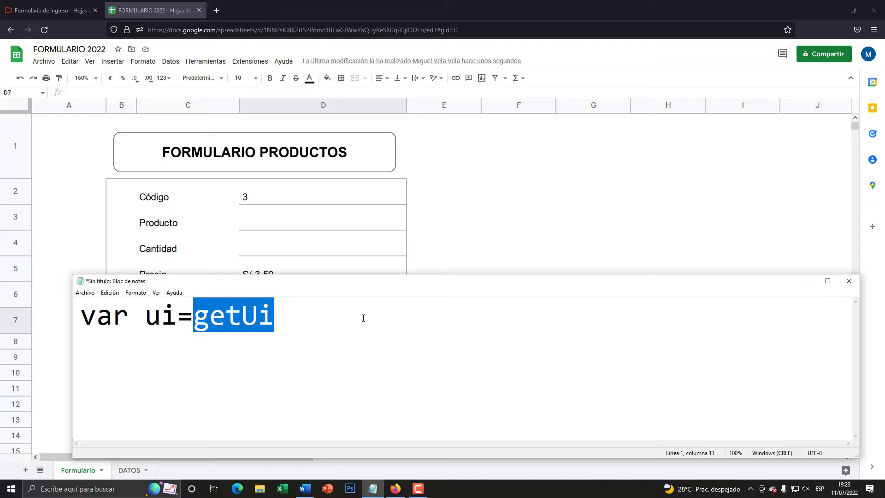
click(363, 316)
drag(201, 317, 340, 318)
click(242, 318)
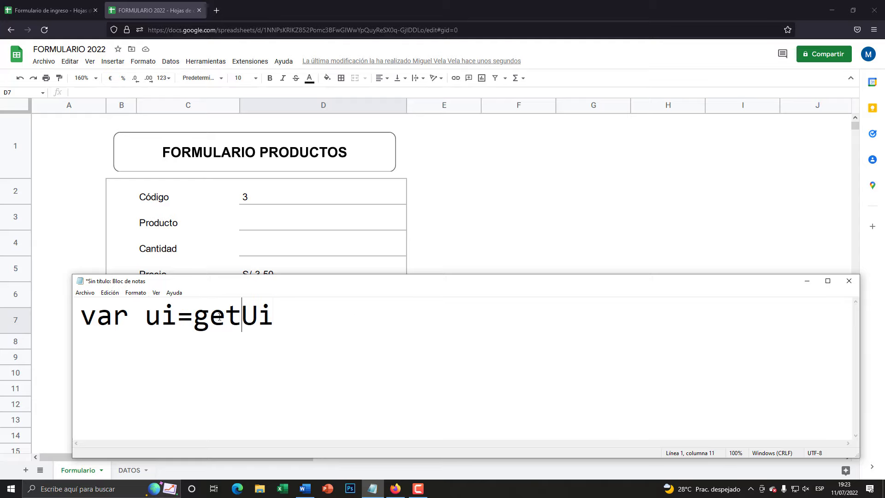
drag(194, 317, 322, 319)
click(318, 319)
text(())
text(;)
Step: Insert 'SpreadsheetApp.' before getUi, remove the stray spaces, and begin a second line
mouse_move(274, 317)
mouse_down()
mouse_move(199, 310)
mouse_move(275, 312)
mouse_up()
click(205, 314)
drag(274, 313, 198, 318)
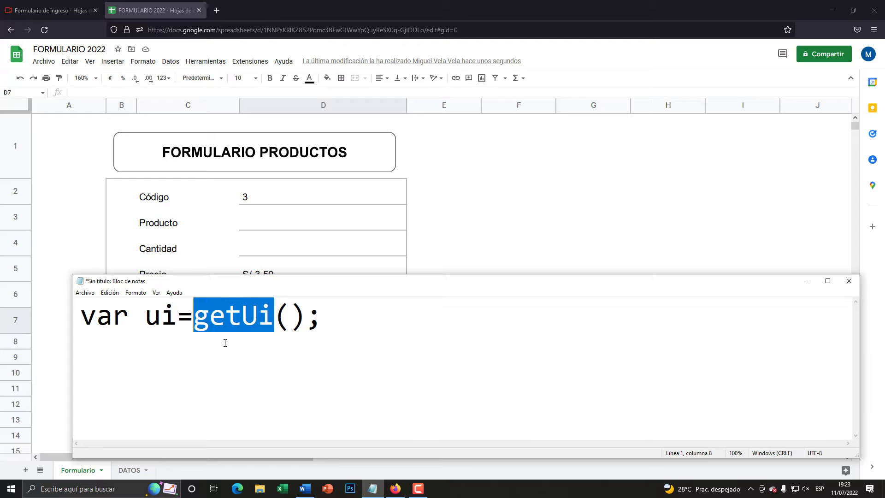
click(194, 316)
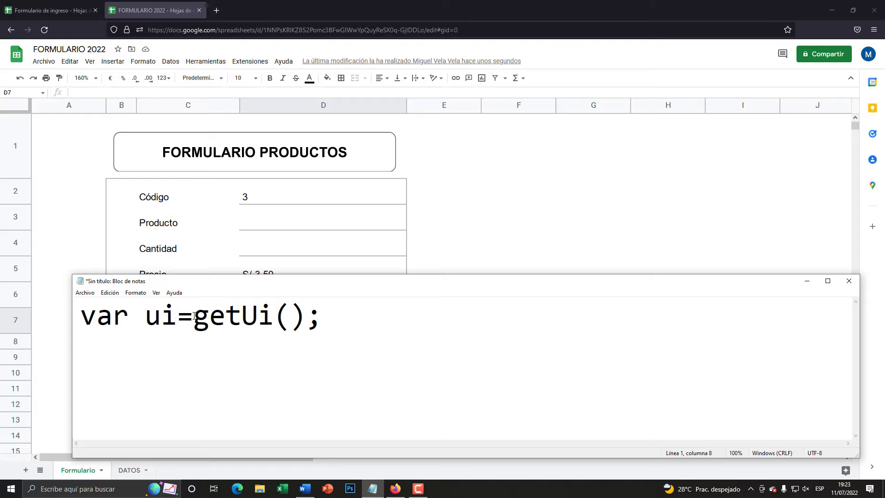
text(AS)
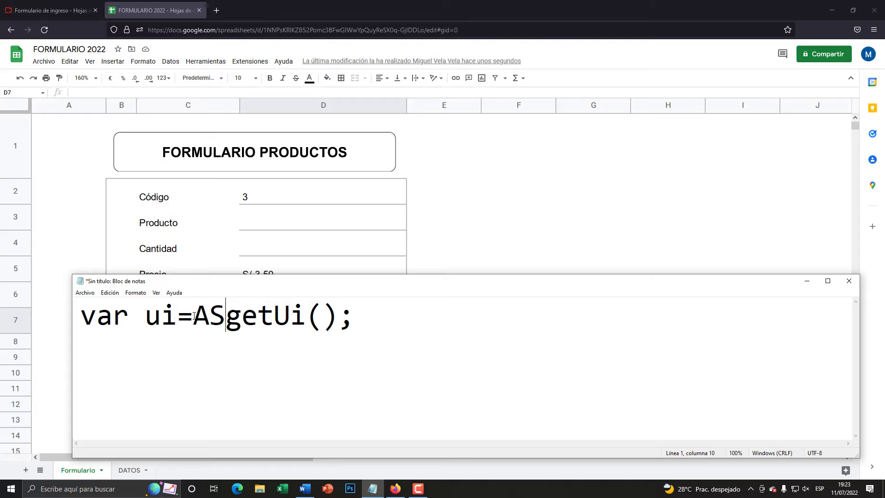
key(BackSpace)
key(BackSpace)
text(Sp)
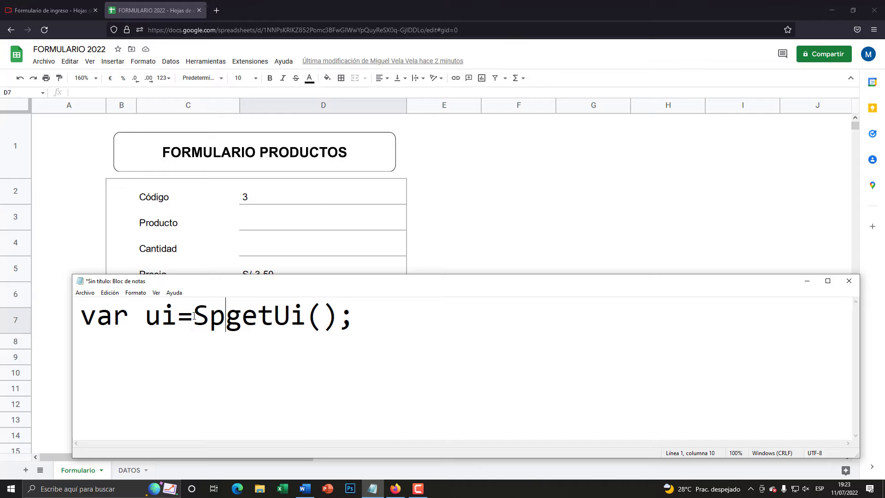
text(read)
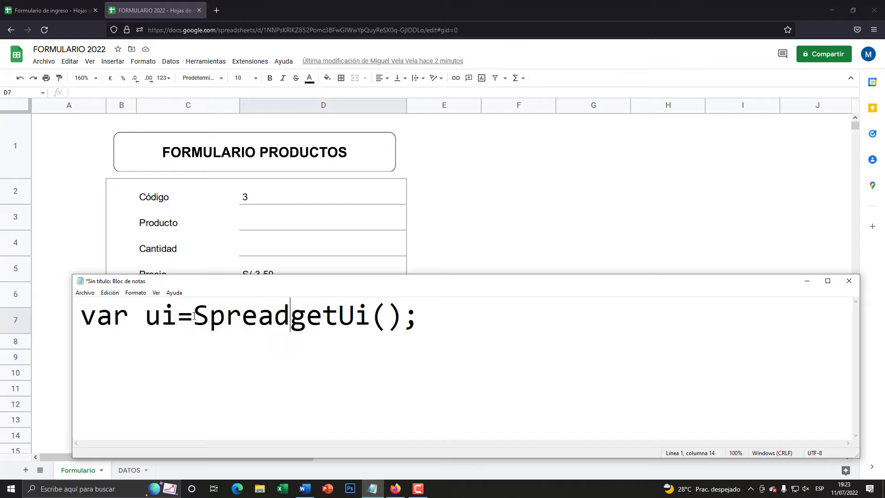
click(297, 327)
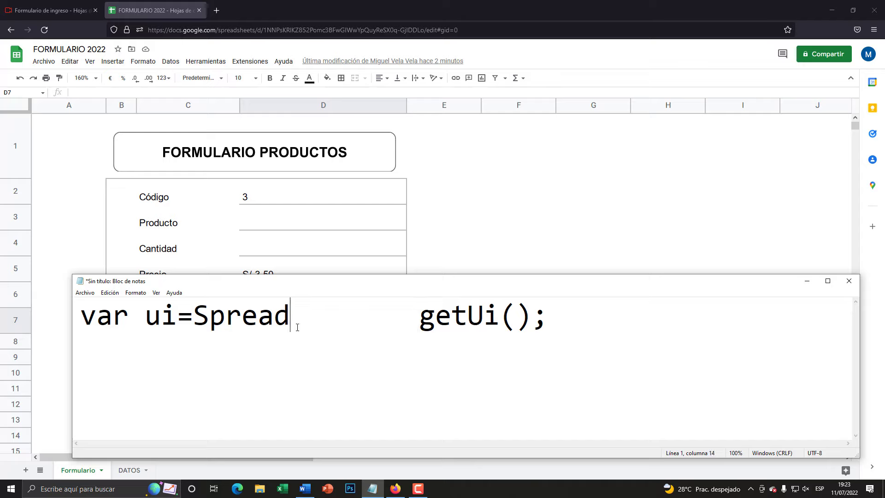
text(she)
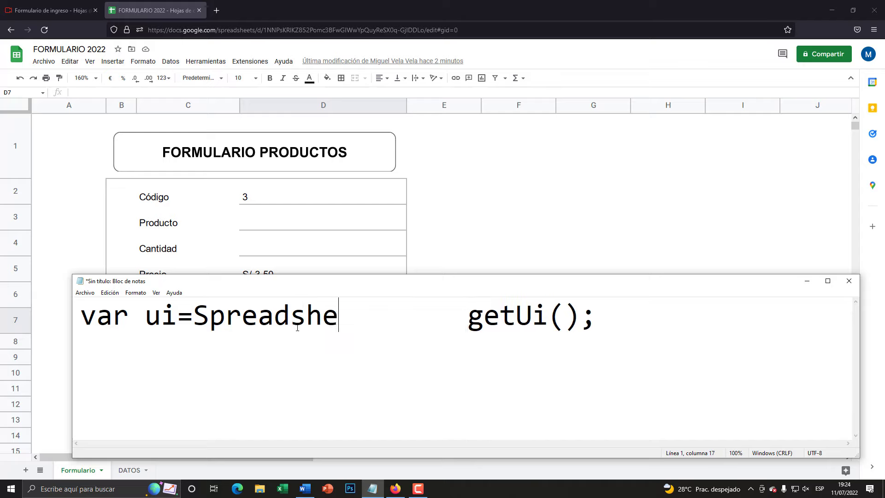
text(etAp)
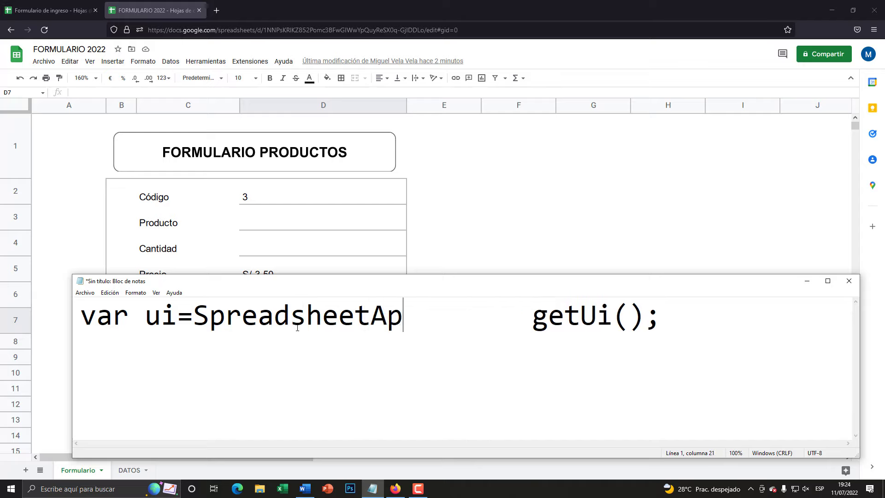
text(p)
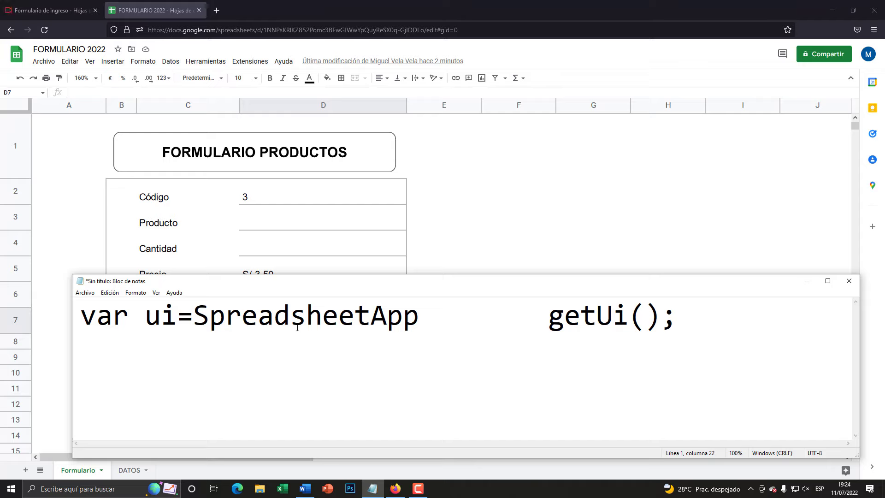
text(.)
key(Delete)
key(Delete)
key(Delete)
key(Delete)
key(Delete)
key(Delete)
key(Delete)
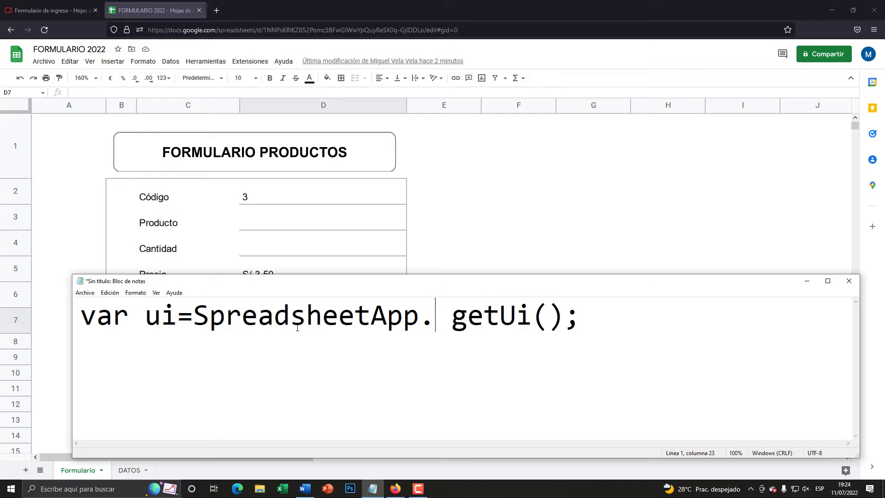
key(Delete)
drag(516, 318, 413, 318)
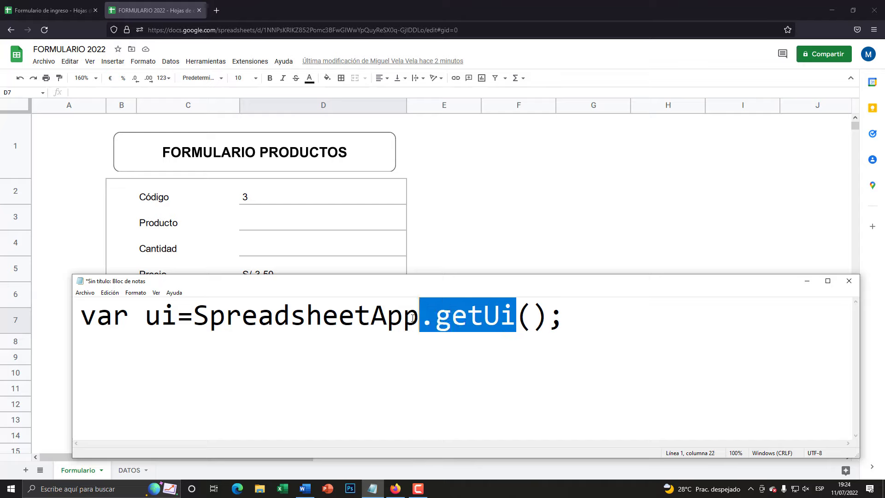
click(594, 316)
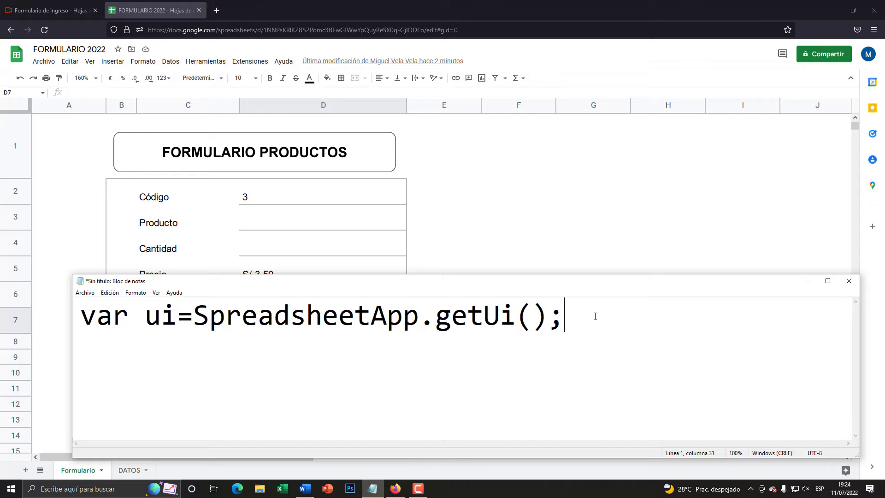
key(Return)
Step: Write ui.alert("Datos guardados correctamente") on line 2, fixing the typo, and select all the snippet
double_click(171, 317)
click(130, 344)
text(ui)
text(.)
text(alert)
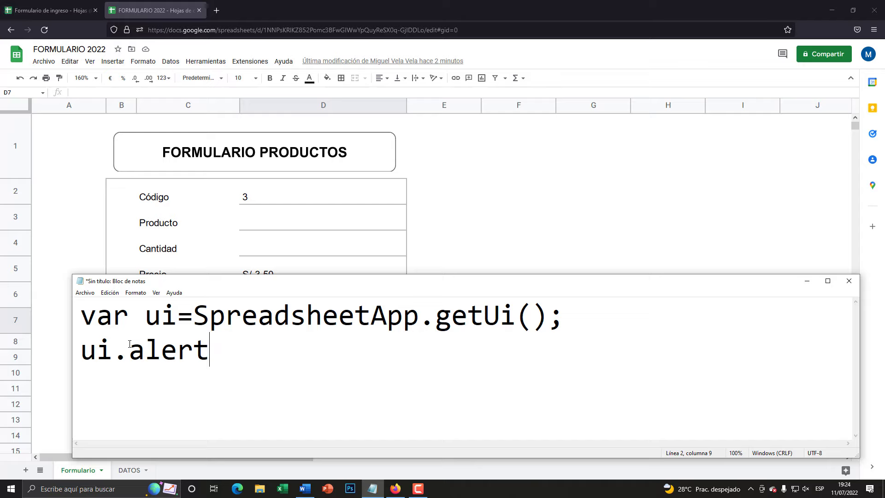
text(())
key(Left)
text("")
key(Left)
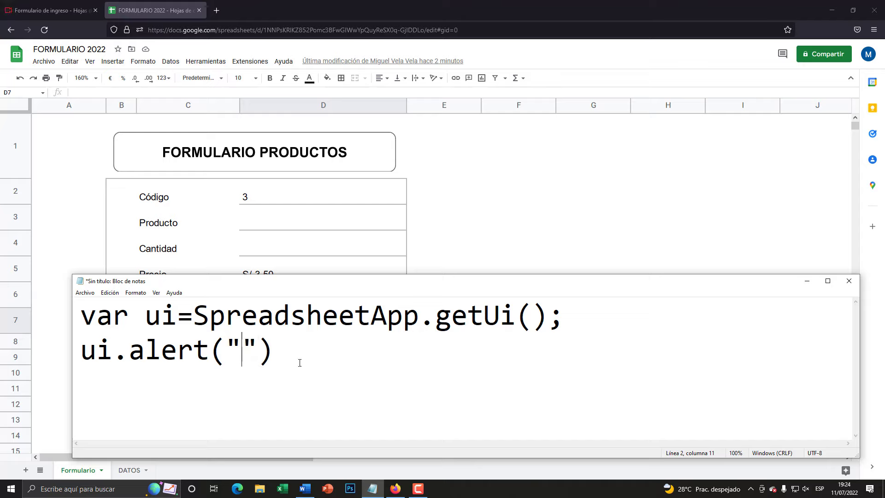
text(Datos guar)
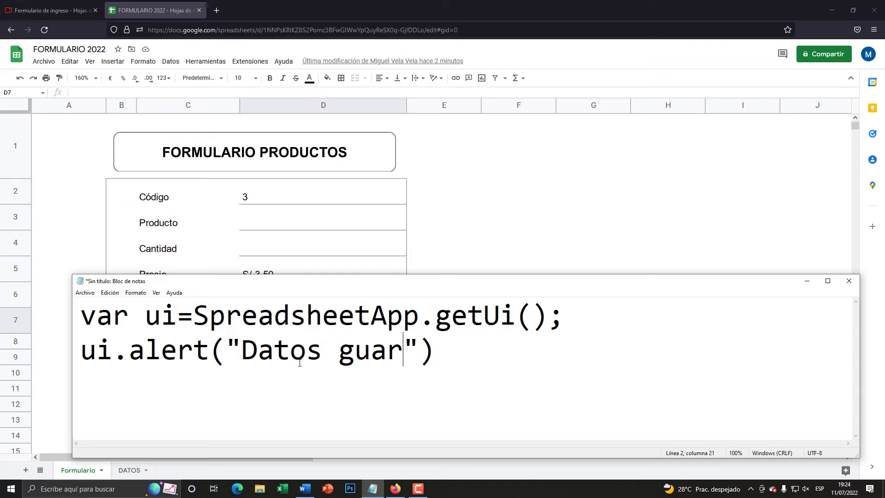
text(dados correctqame)
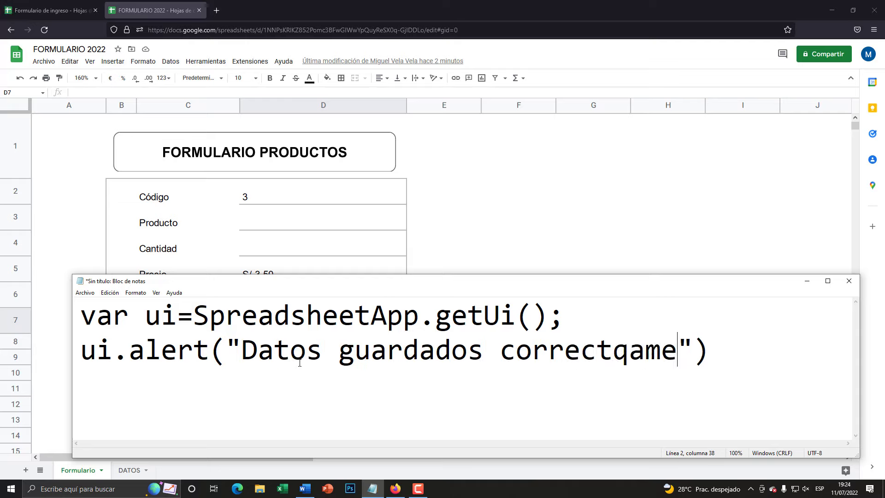
key(BackSpace)
key(BackSpace)
key(BackSpace)
text(amente)
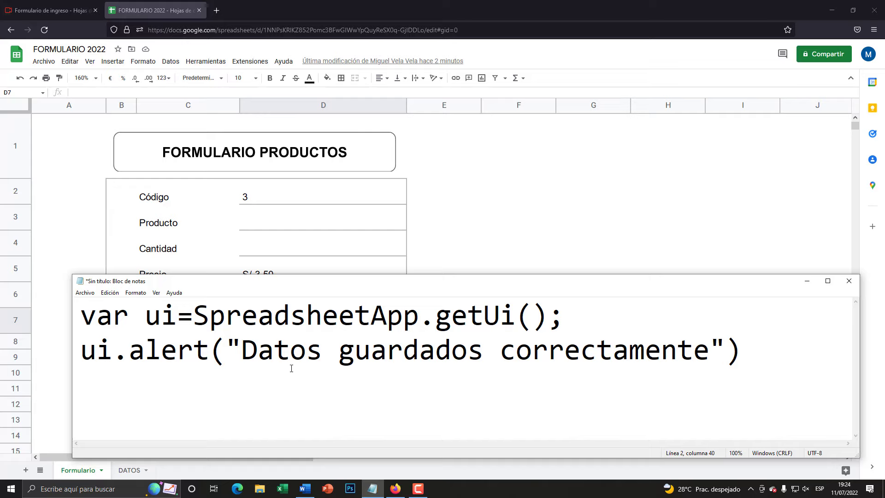
key(ctrl+a)
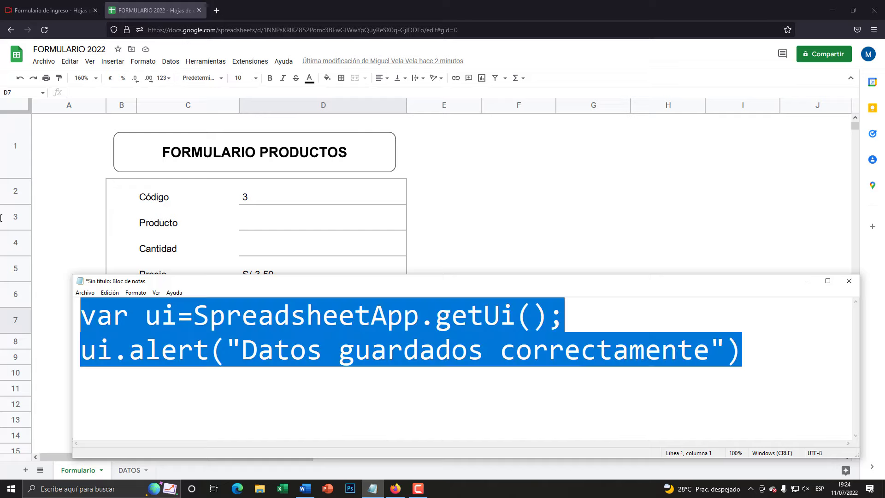
click(466, 199)
Step: Select the whole two-line snippet in Notepad, then return to the spreadsheet
click(377, 490)
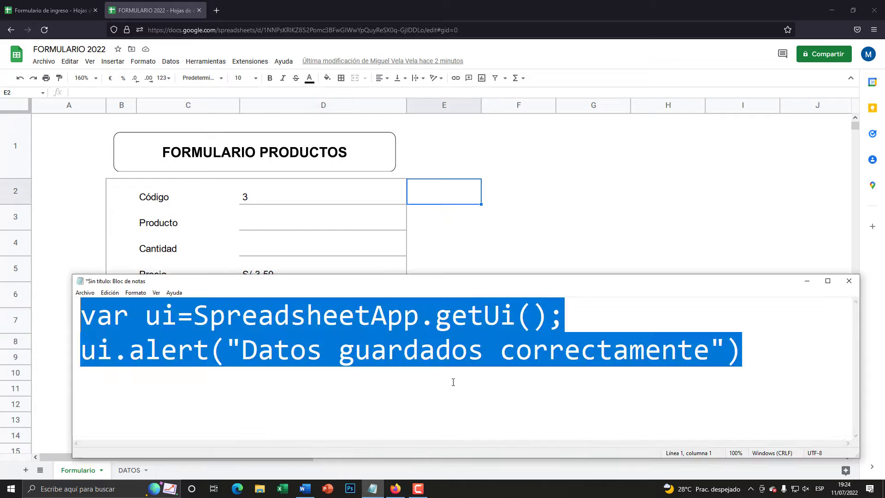
click(455, 379)
drag(742, 350, 2, 296)
click(369, 216)
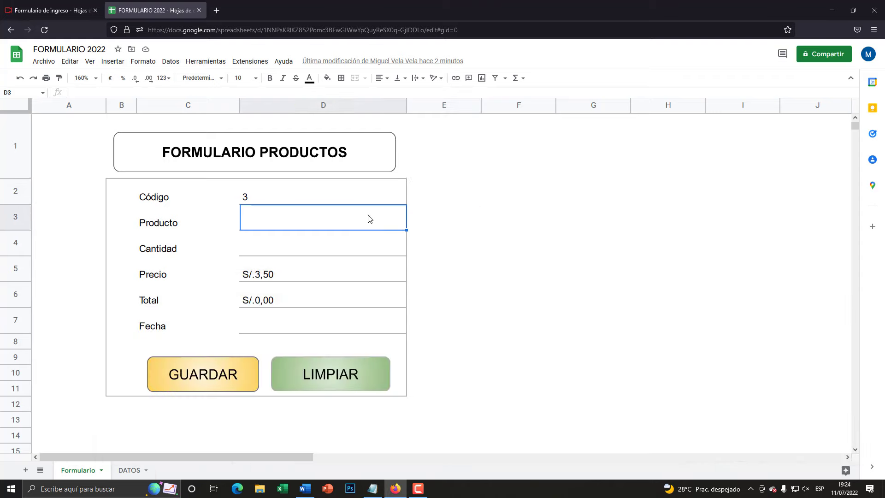
Step: Open Extensiones > Macros > Gestionar macros and the grabadora macro's options menu
click(247, 59)
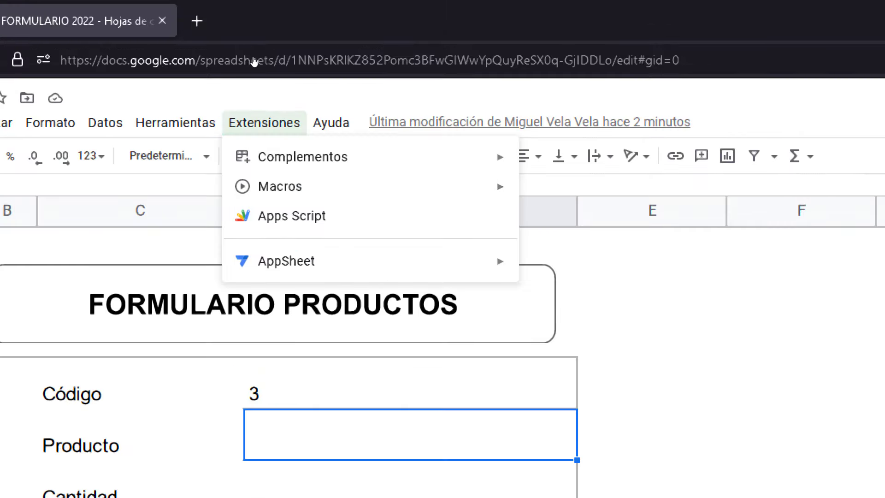
mouse_move(281, 186)
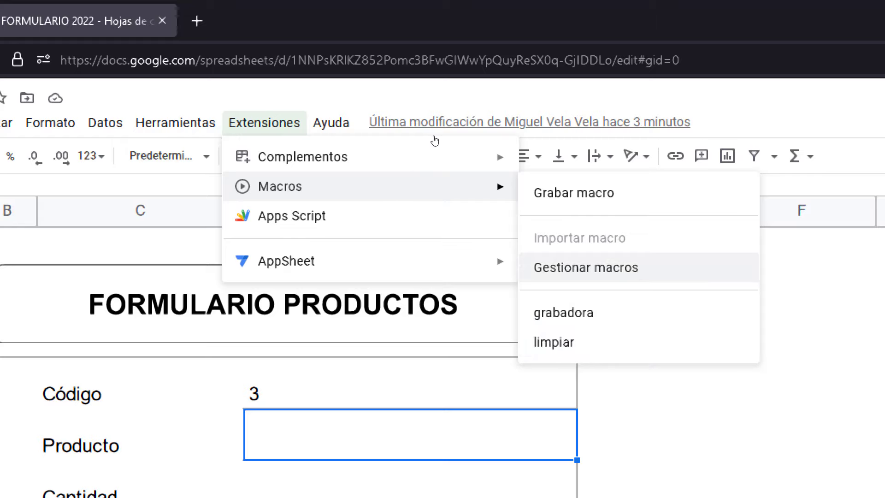
key(Return)
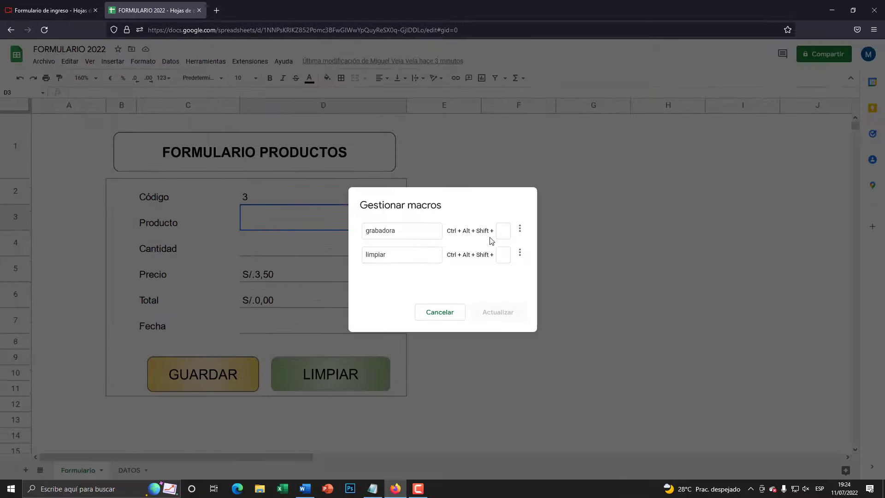
key(super+plus)
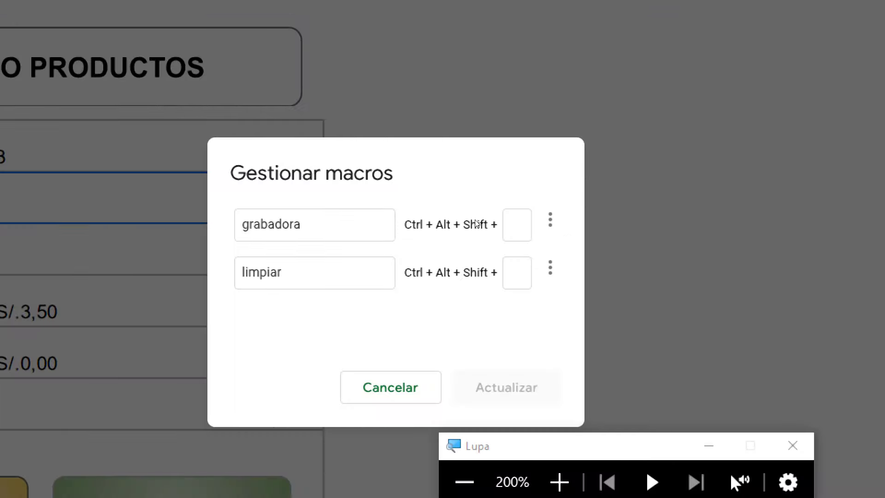
click(397, 233)
double_click(398, 232)
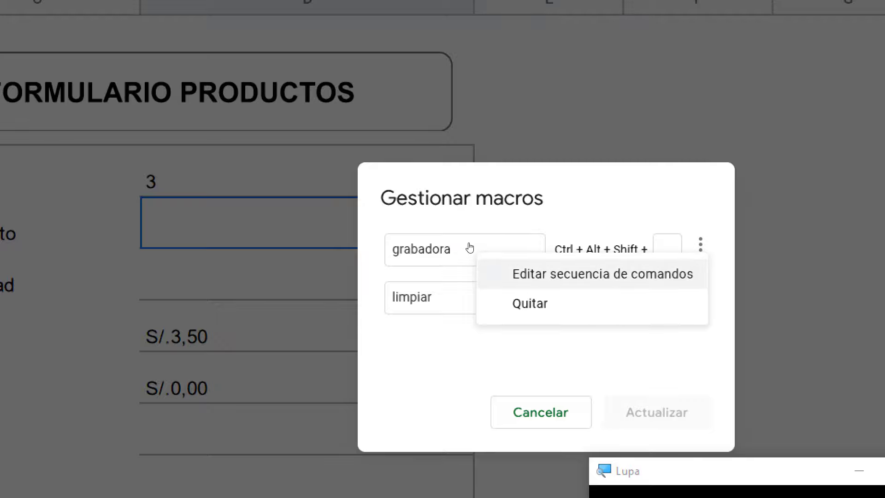
key(super+minus)
key(super+minus)
Step: Open grabadora's script in Apps Script and look over the grabadora function in macros.gs
click(470, 247)
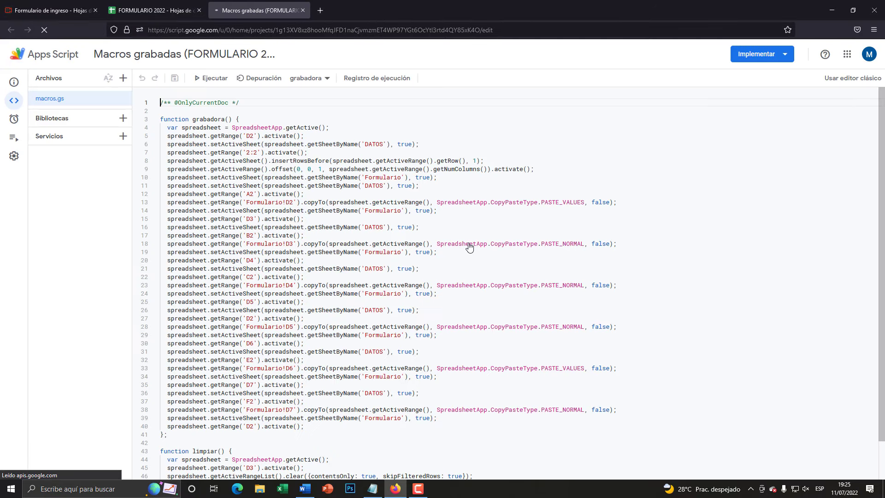
scroll(321, 258, down, 2)
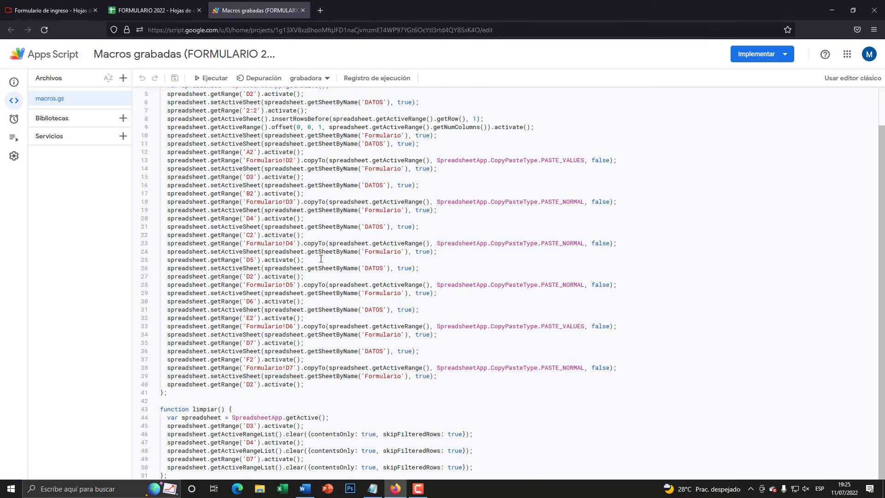
scroll(321, 262, up, 2)
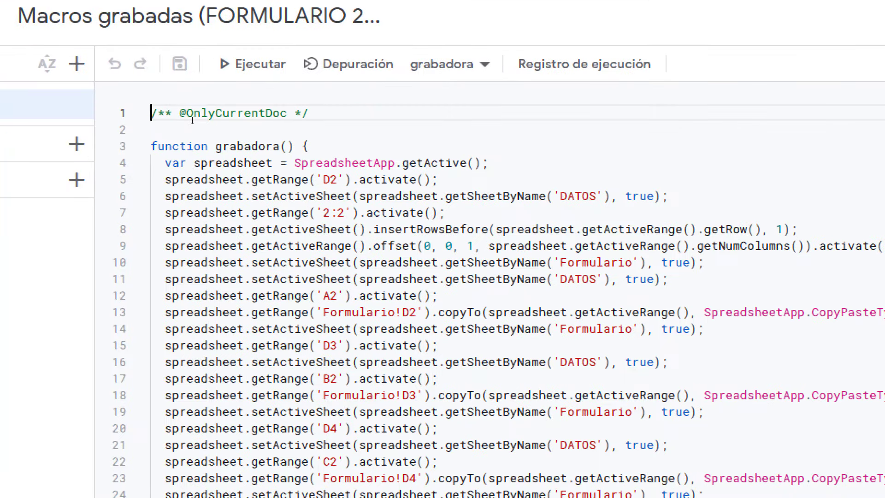
drag(192, 119, 160, 119)
click(222, 163)
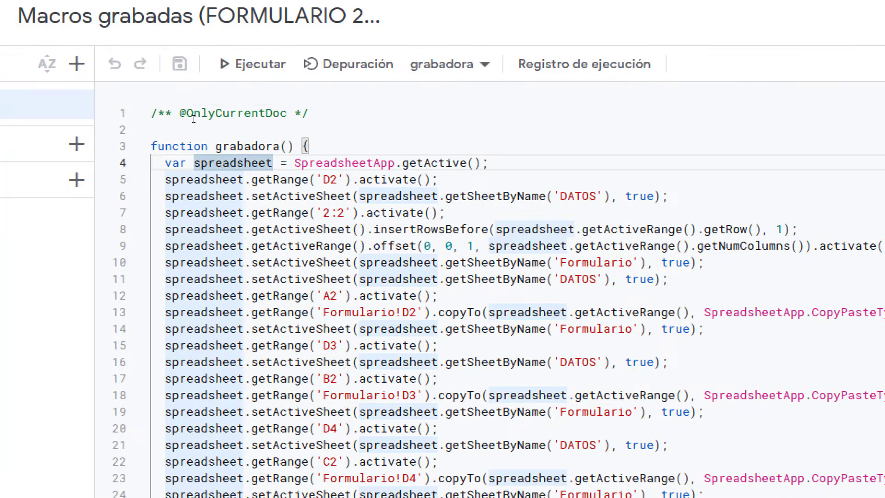
click(230, 146)
key(shift+Right)
key(shift+Right)
key(shift+Right)
key(shift+Right)
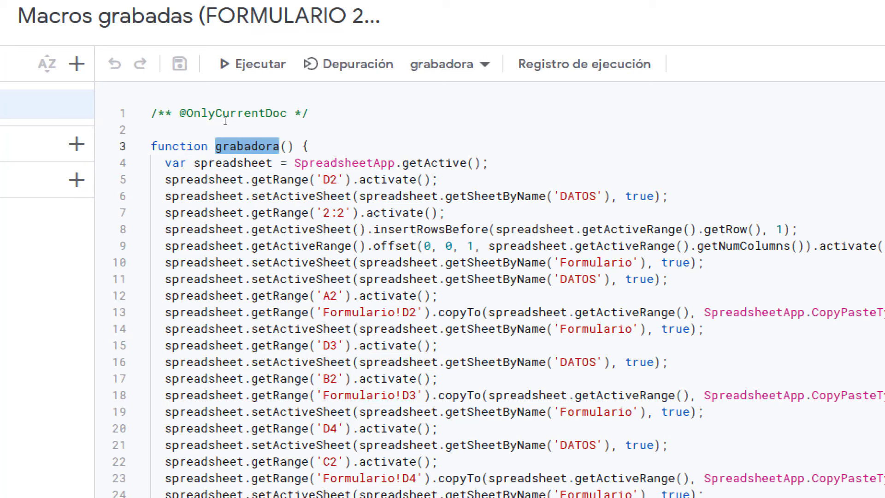
key(shift+Right)
key(shift+Right)
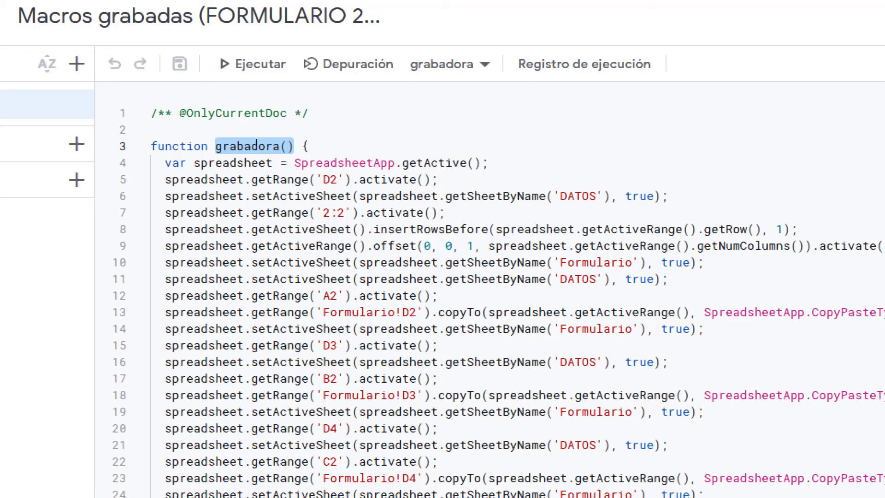
key(Right)
key(Right)
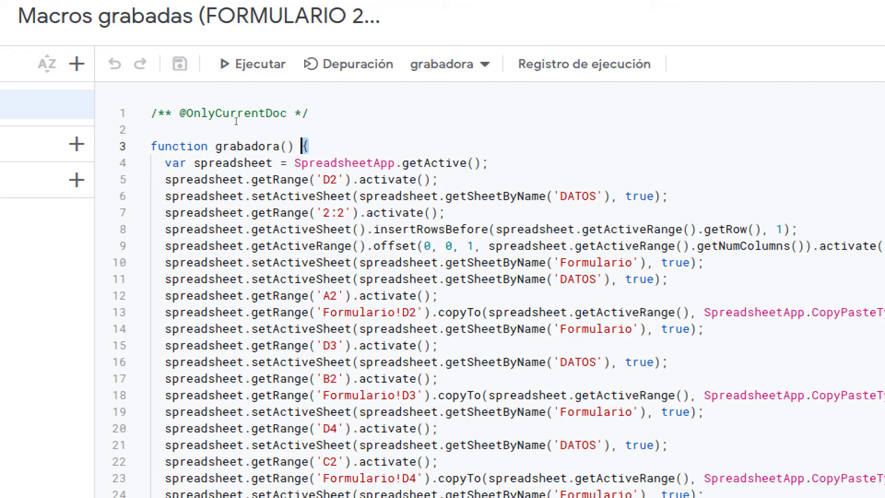
drag(152, 163, 484, 462)
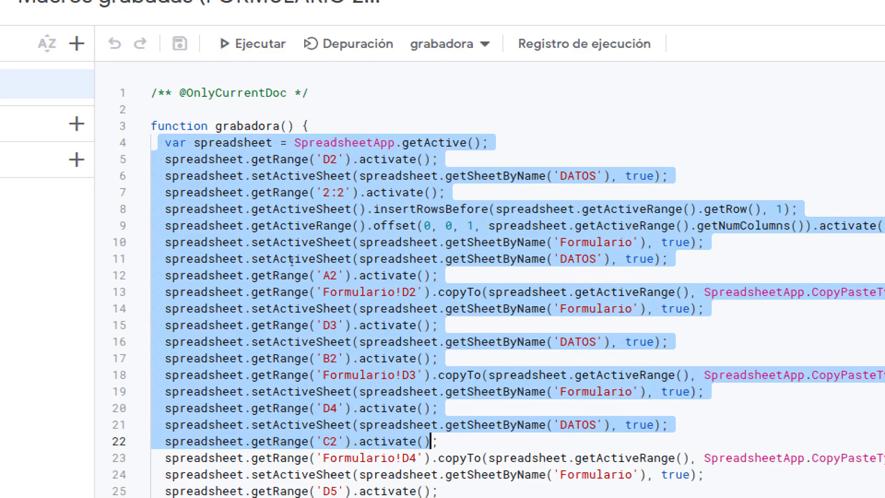
click(332, 121)
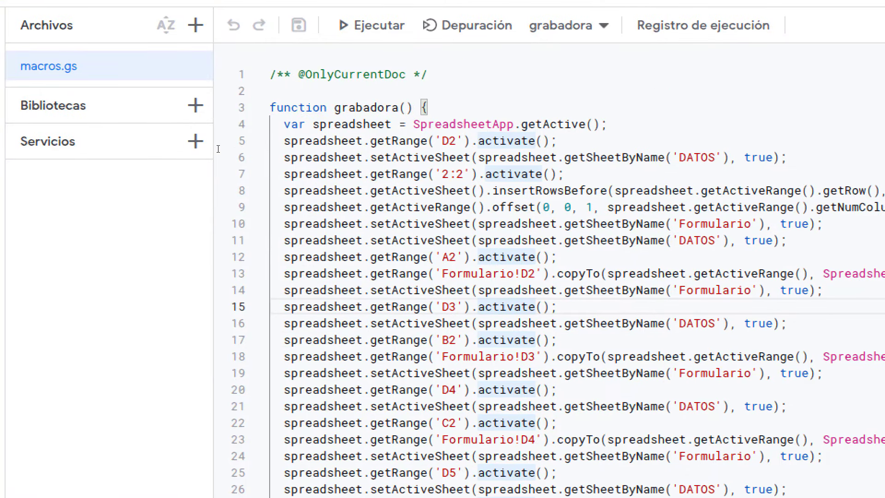
key(super+Escape)
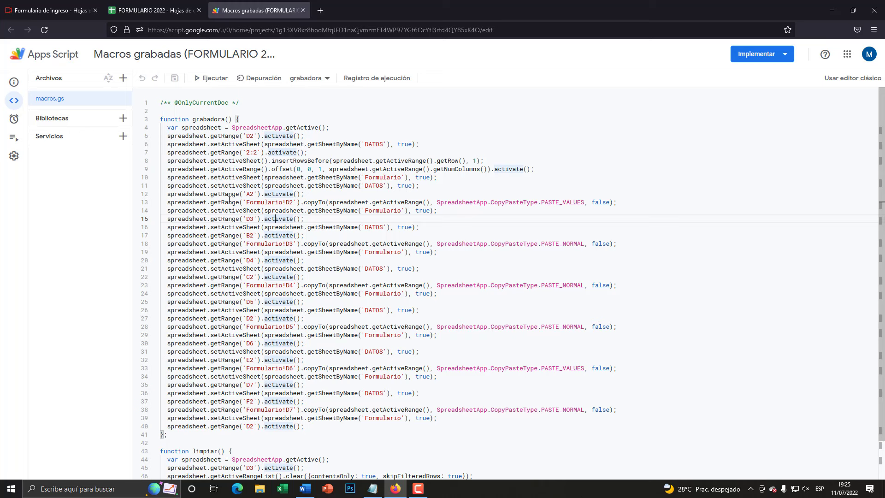
Step: Review the limpiar function, then place the caret after grabadora's last statement
scroll(300, 409, down, 2)
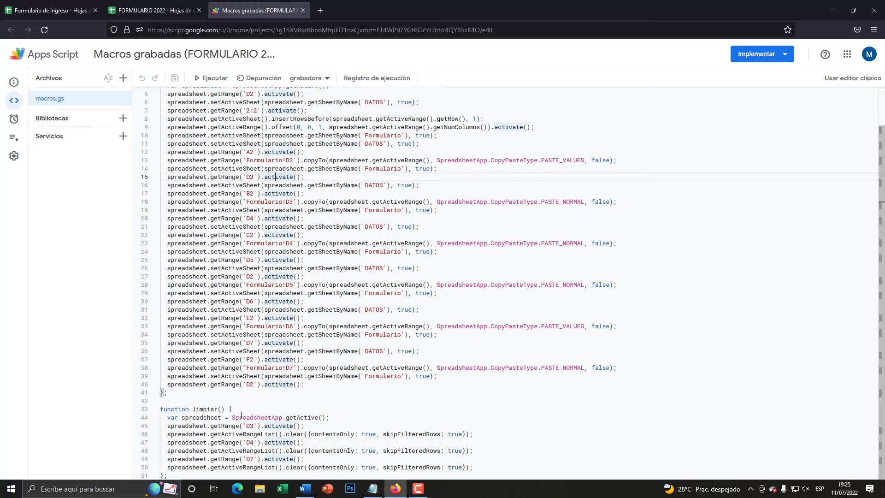
key(super+plus)
click(224, 409)
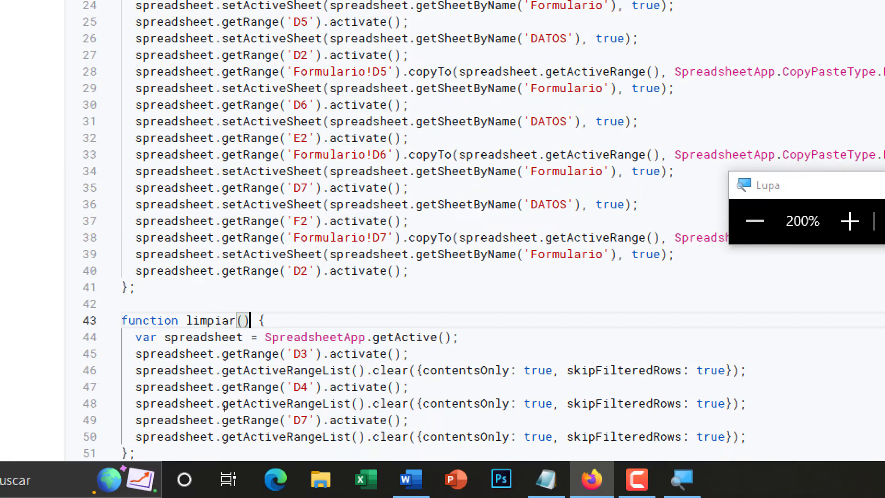
drag(225, 409, 194, 409)
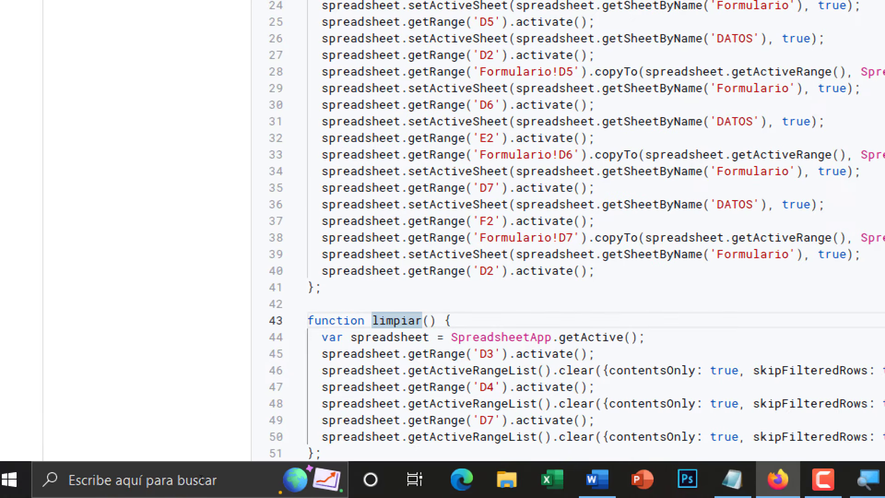
key(shift+alt+Right)
key(shift+alt+Right)
key(shift+alt+Right)
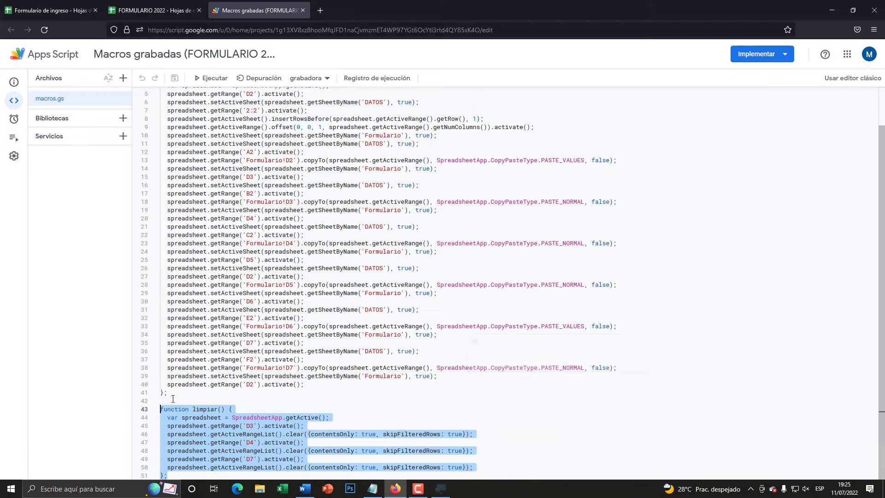
mouse_move(170, 423)
mouse_down()
mouse_move(140, 65)
mouse_move(159, 111)
mouse_up()
click(297, 299)
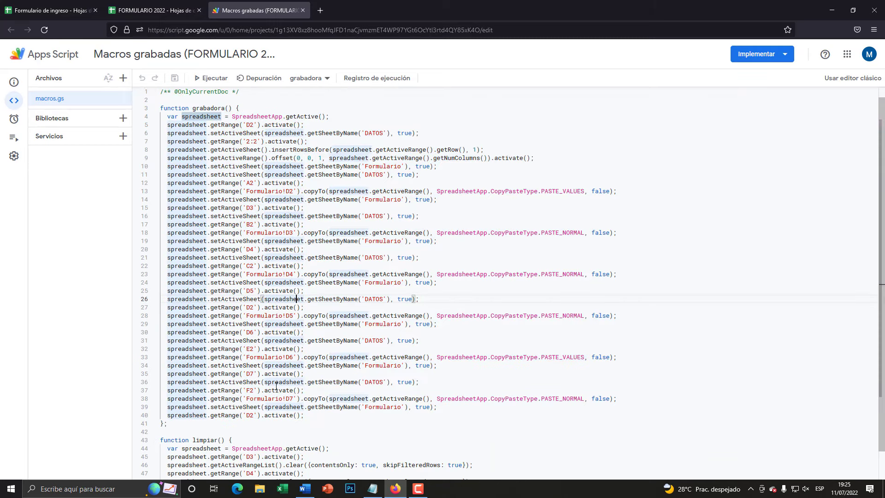
key(super+plus)
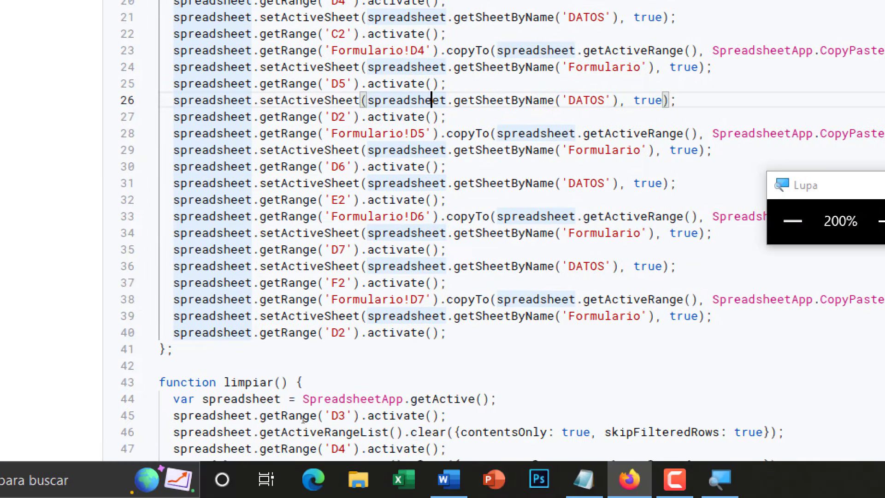
click(307, 415)
Step: Add var ui=SpreadsheetApp.getUi(); on a new line at the end of grabadora, using autocomplete
key(Return)
key(Return)
key(Return)
key(Return)
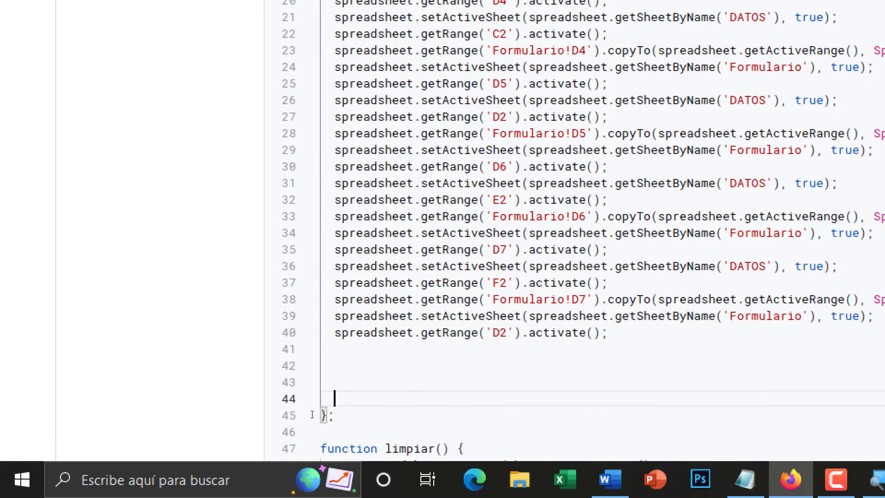
key(Down)
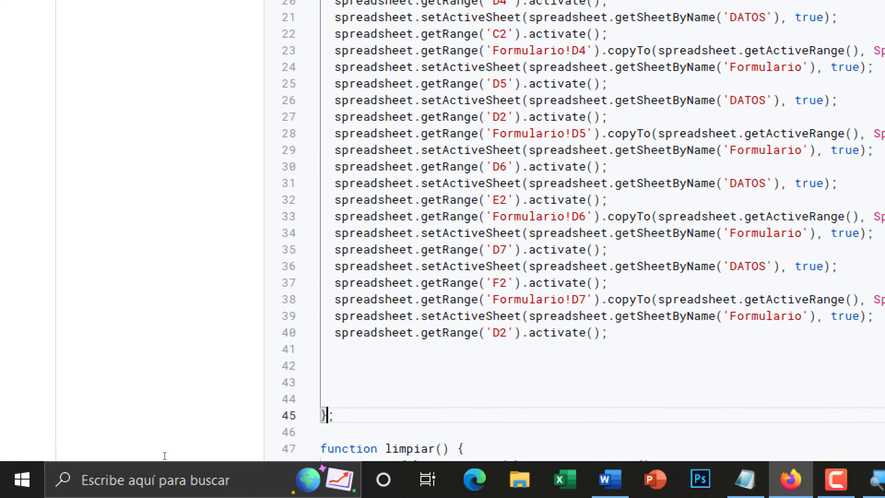
key(Up)
key(Up)
key(Up)
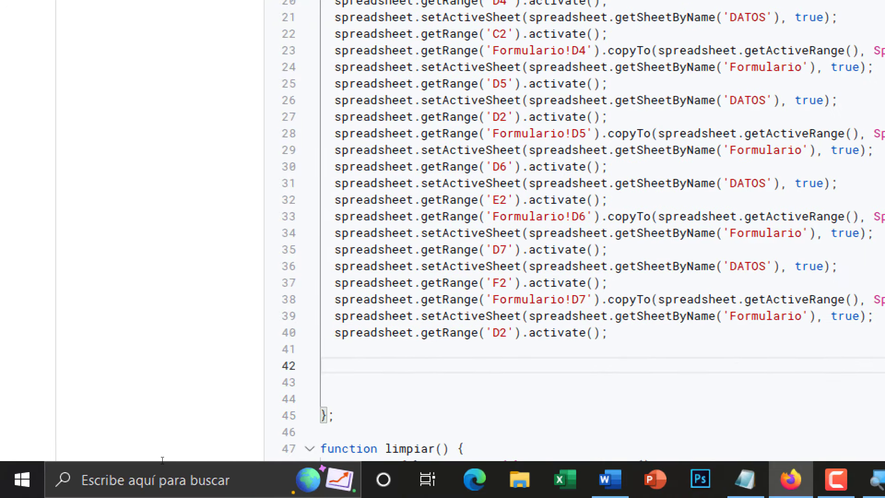
key(Down)
key(Down)
key(Down)
key(Up)
key(Up)
key(Up)
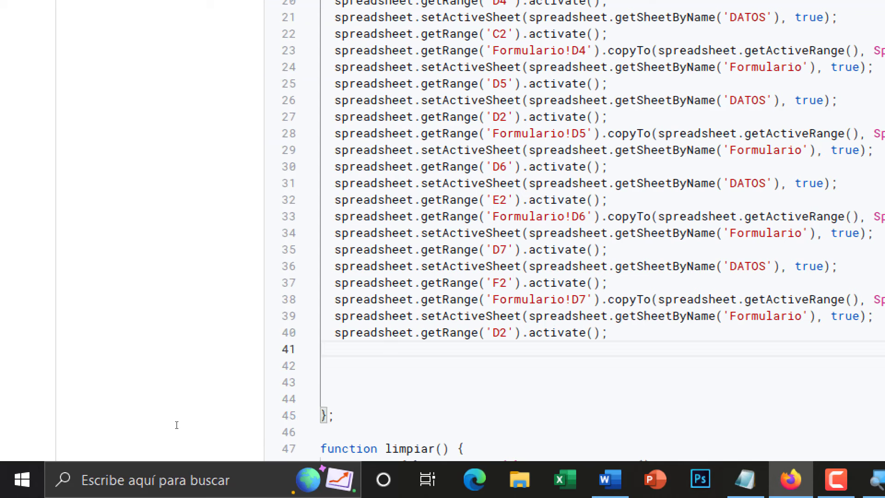
key(Return)
text(var )
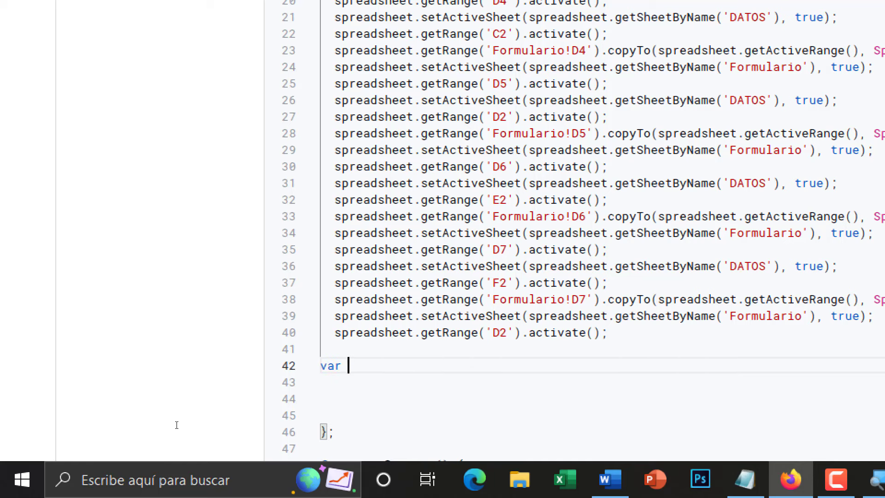
text(ui=)
text(Sp)
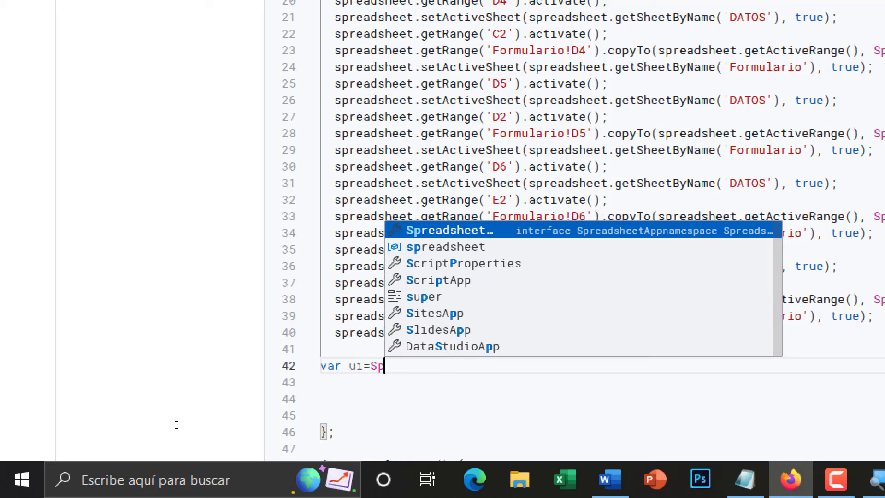
text(re)
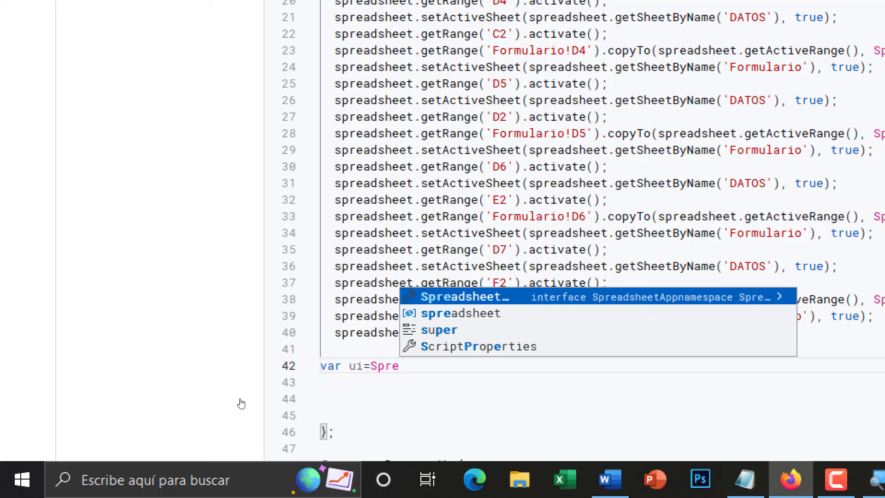
key(Return)
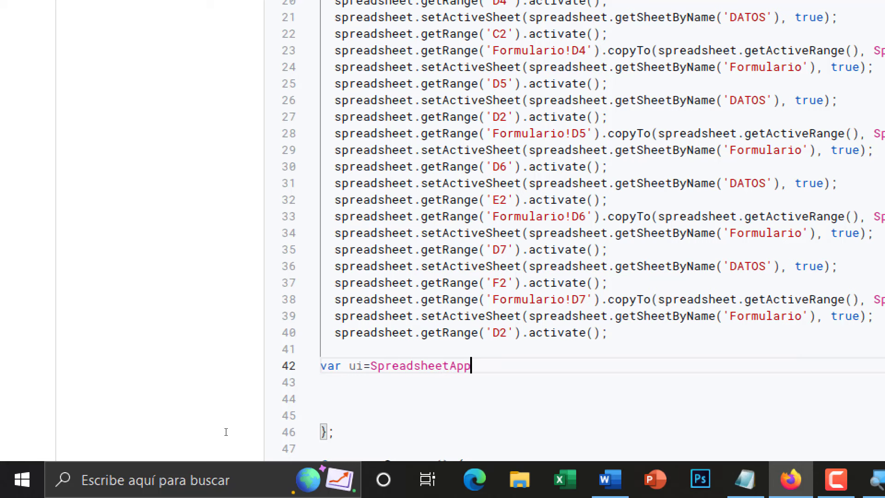
key(Left)
key(Left)
key(Left)
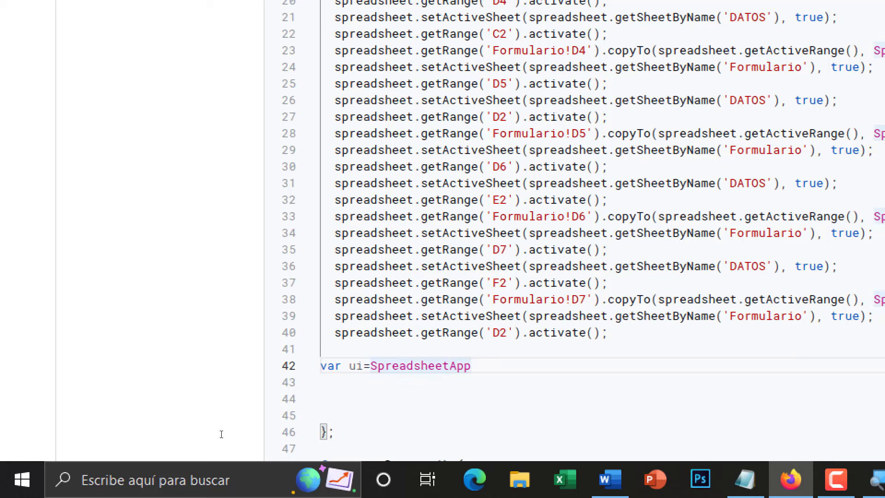
key(Right)
key(Right)
key(Right)
text(.g)
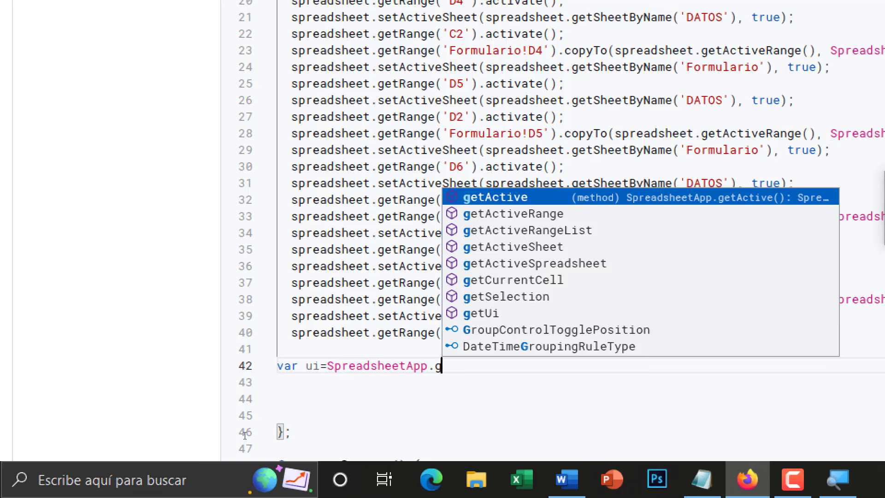
text(et)
key(Down)
key(Down)
key(Down)
key(Down)
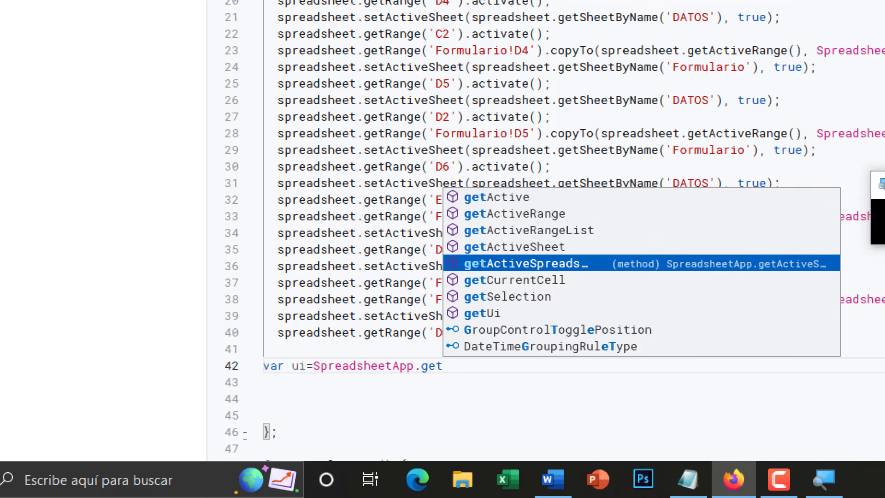
key(Down)
key(Down)
key(Down)
key(Return)
text(())
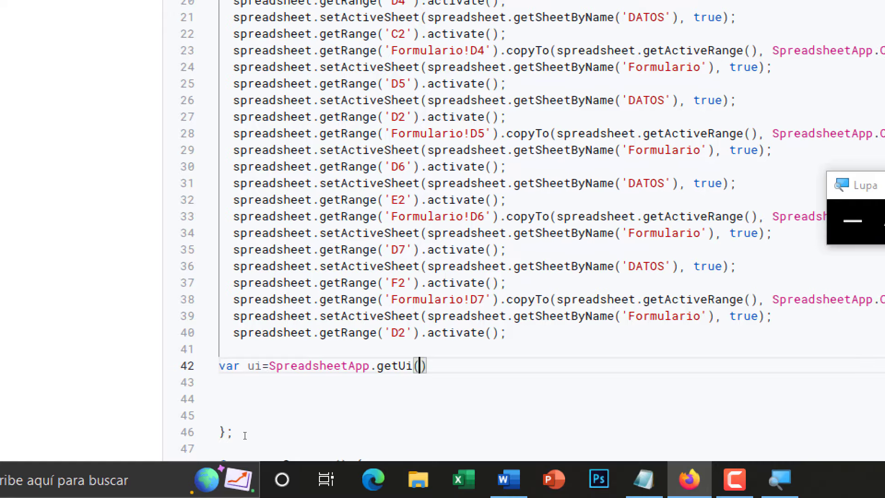
text(;)
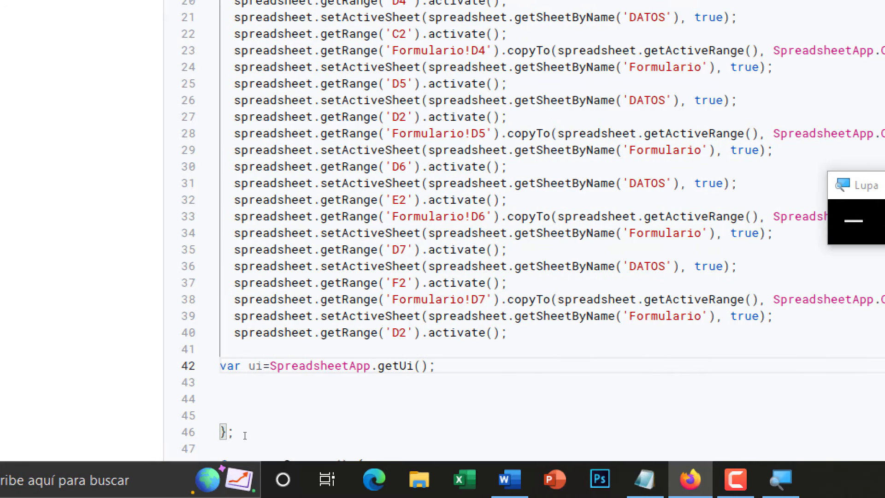
Step: Add ui.alert("Datos guardados correctamente") on the line below it
key(Return)
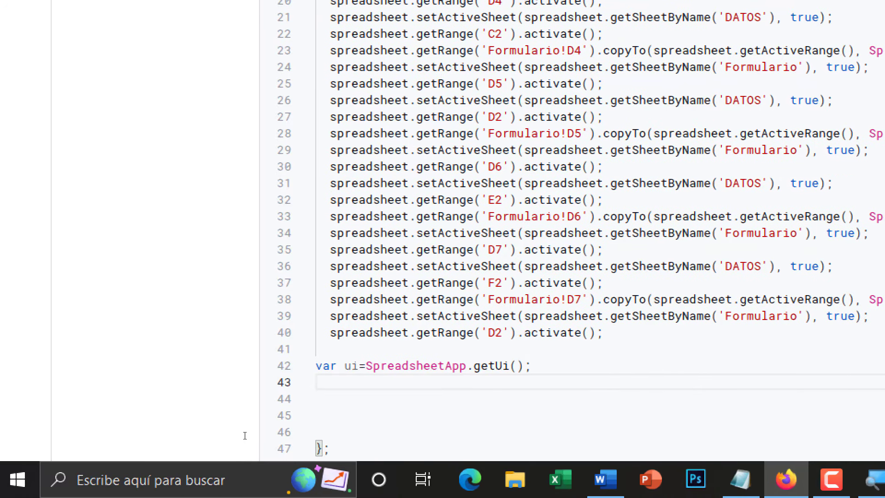
text(ui)
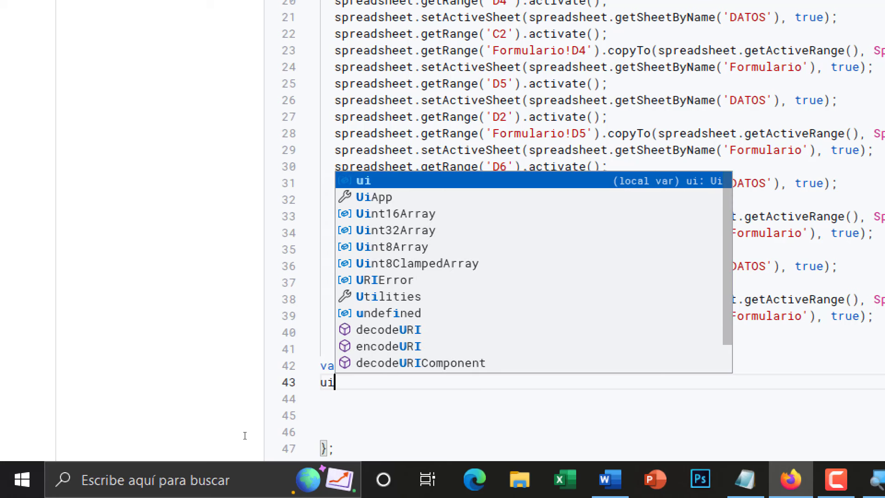
text(.aler)
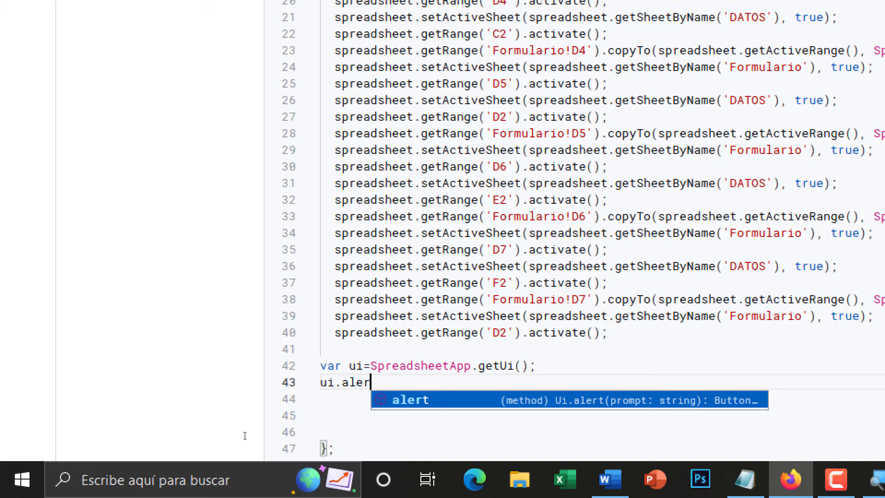
text(t)
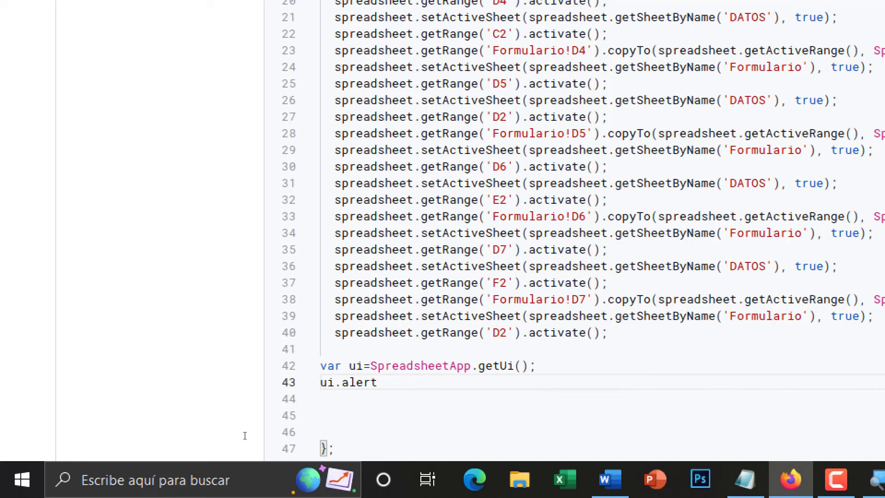
text((")
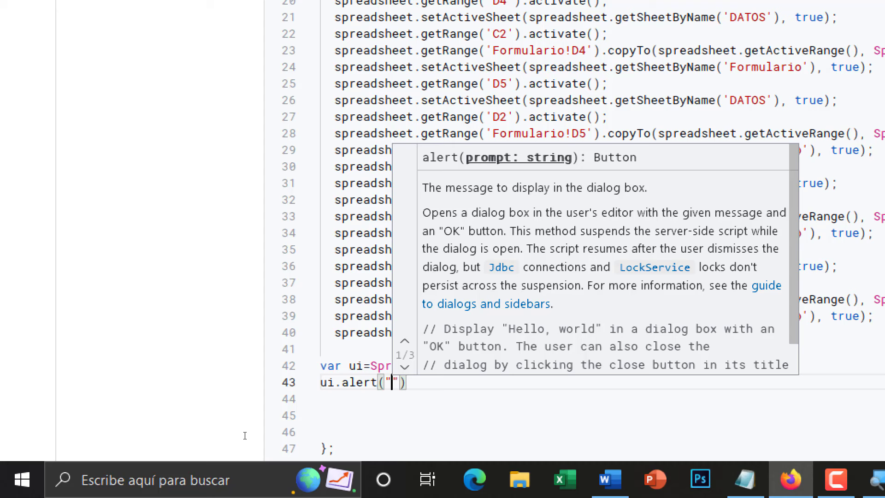
text(Datos guardados cor)
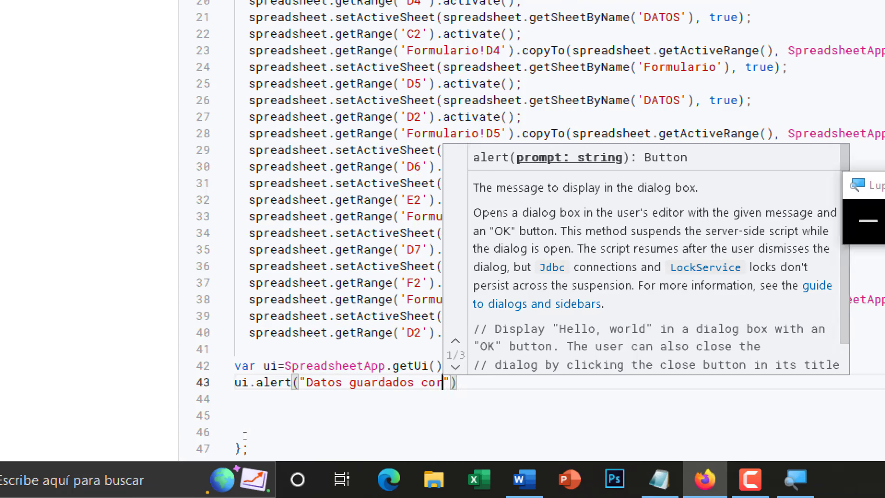
text(rectamente)
key(Down)
key(Down)
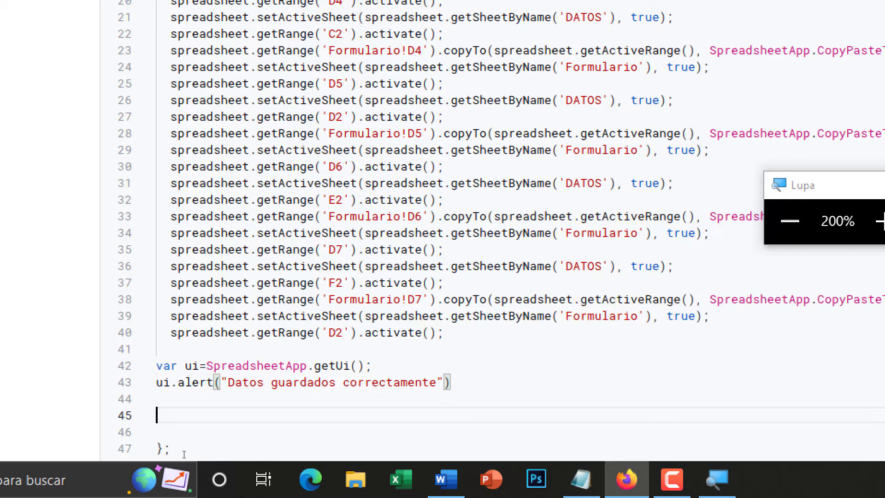
key(super+Escape)
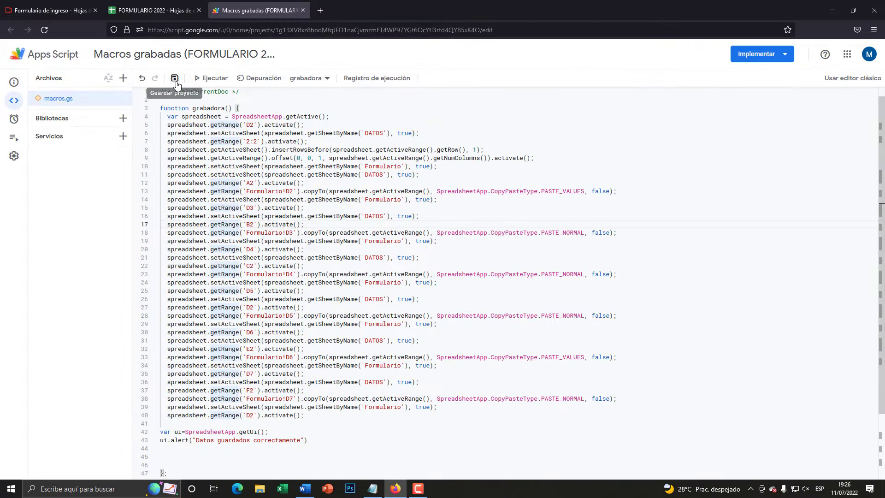
Step: Save the Apps Script project
click(175, 78)
key(super+plus)
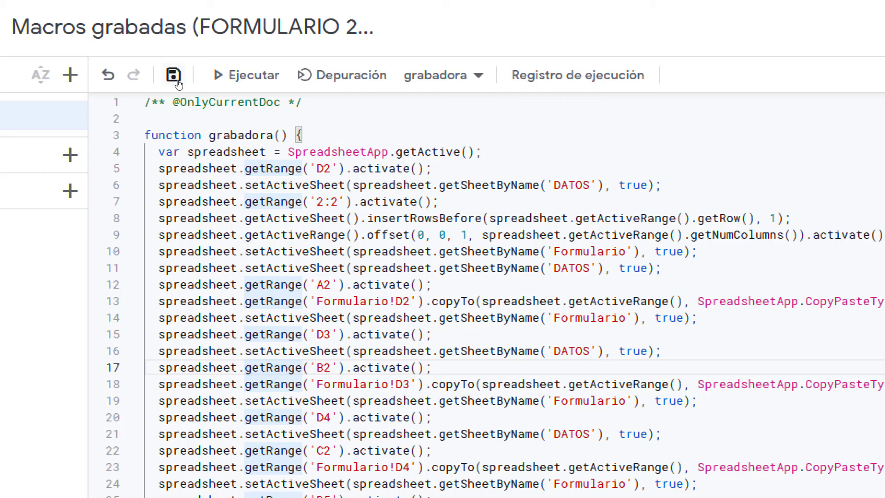
click(174, 78)
key(super+minus)
Step: Close the Gestionar macros dialog in FORMULARIO 2022, recheck the alert line, and return to the spreadsheet
click(155, 11)
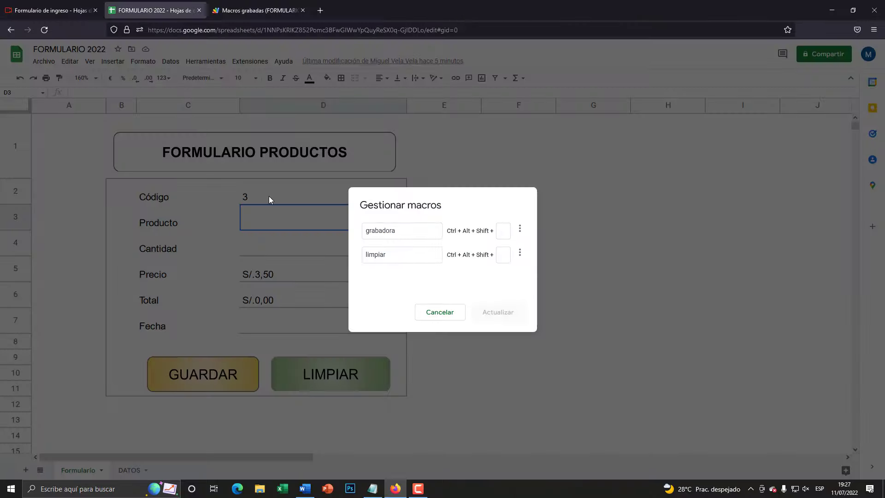
click(439, 314)
click(503, 293)
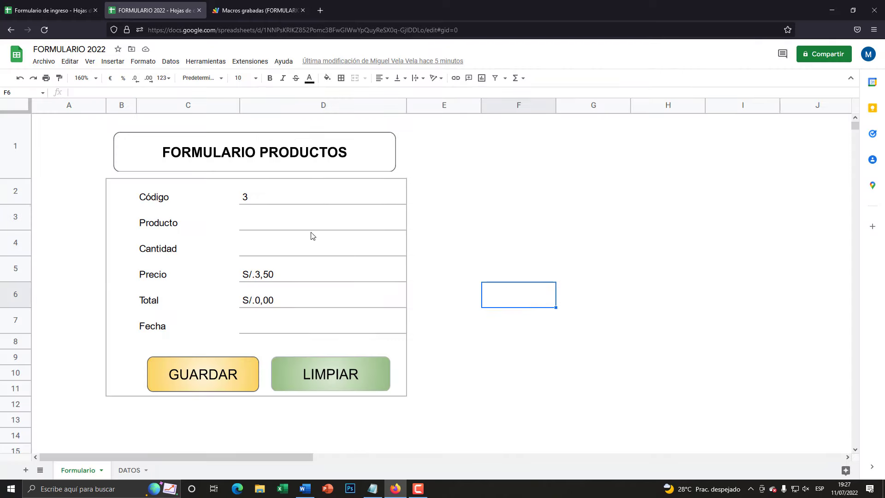
click(284, 223)
click(255, 10)
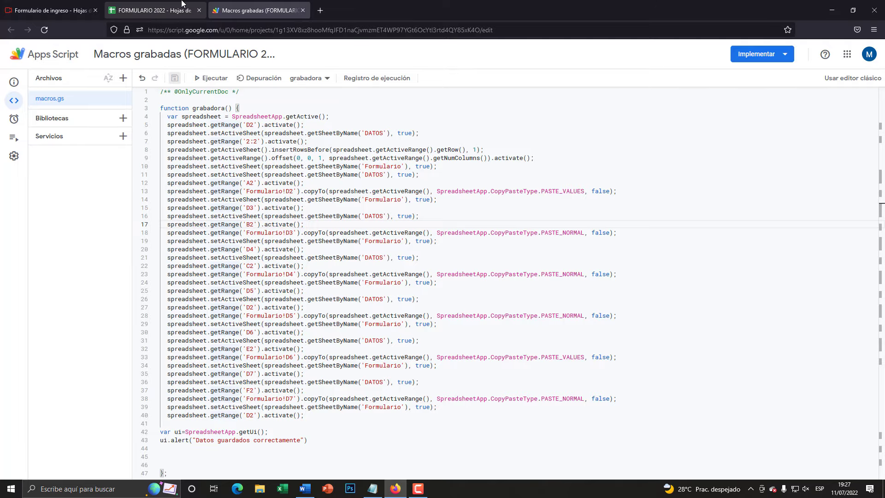
click(155, 10)
click(258, 10)
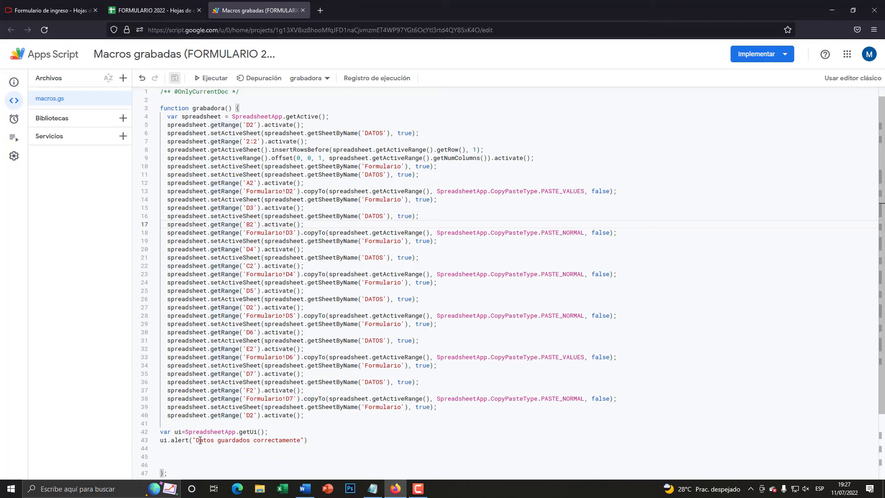
drag(199, 440, 311, 441)
click(250, 397)
click(155, 10)
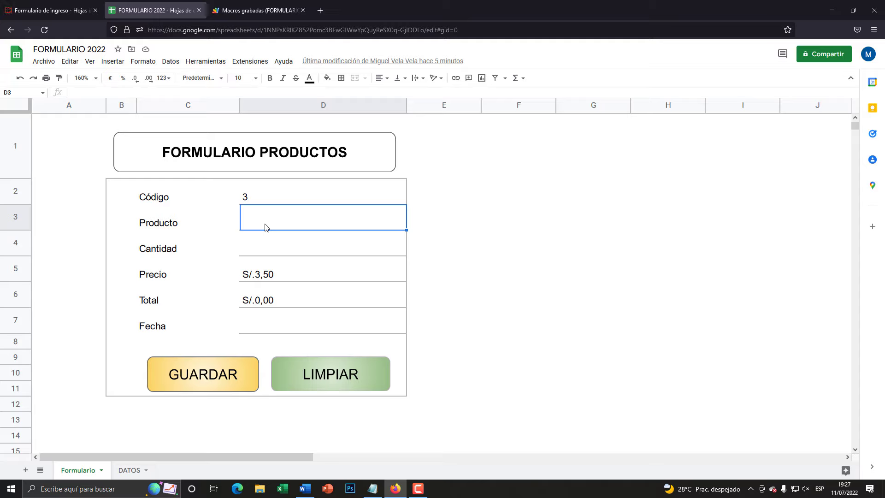
Step: Enter Tabletas, quantity 50 and date 18 July 2022 in the form, then run GUARDAR
text(Tabletas)
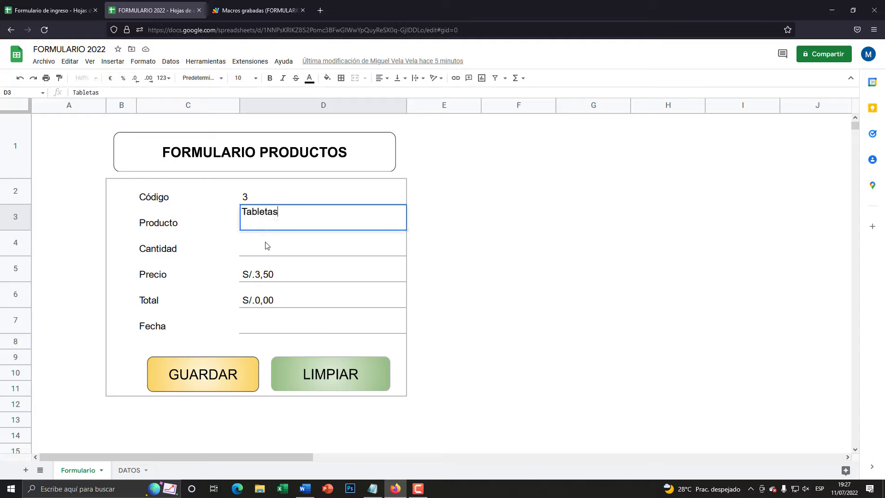
click(267, 245)
text(50)
key(Return)
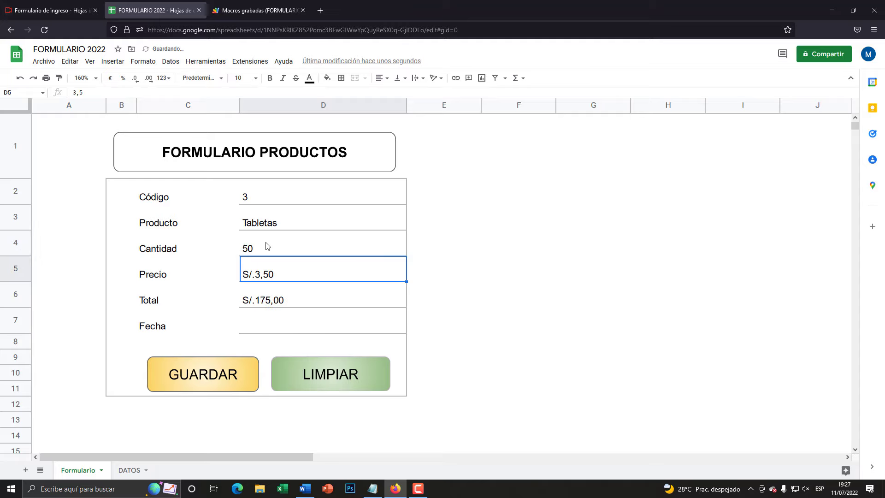
double_click(255, 327)
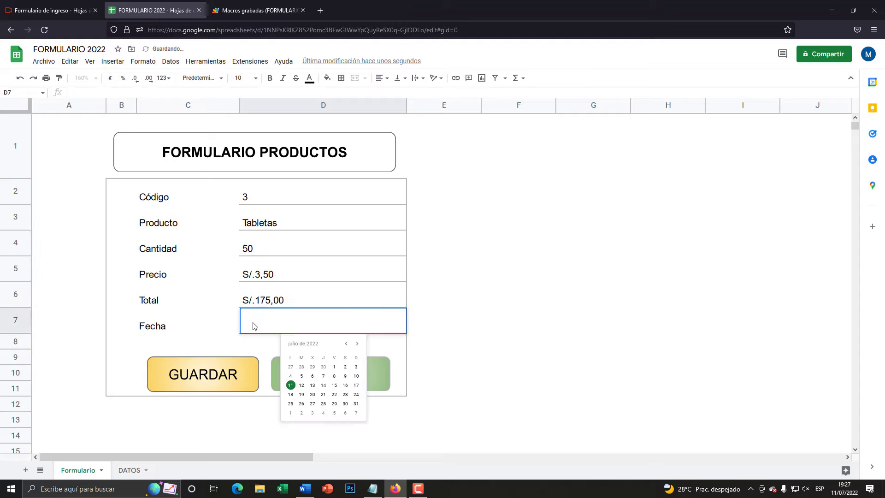
click(291, 394)
click(484, 305)
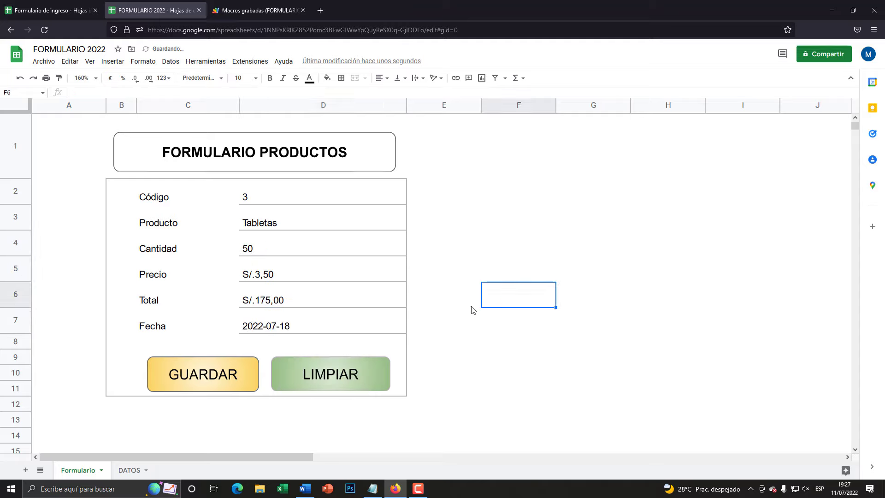
click(205, 379)
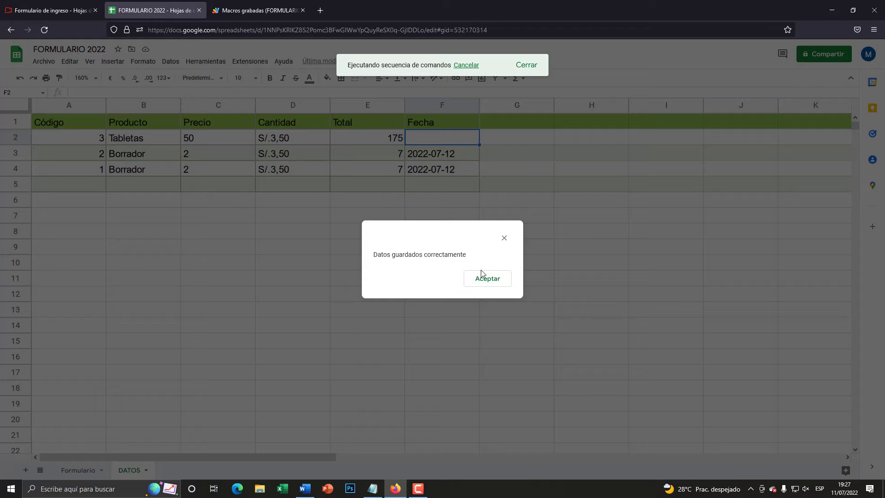
click(488, 284)
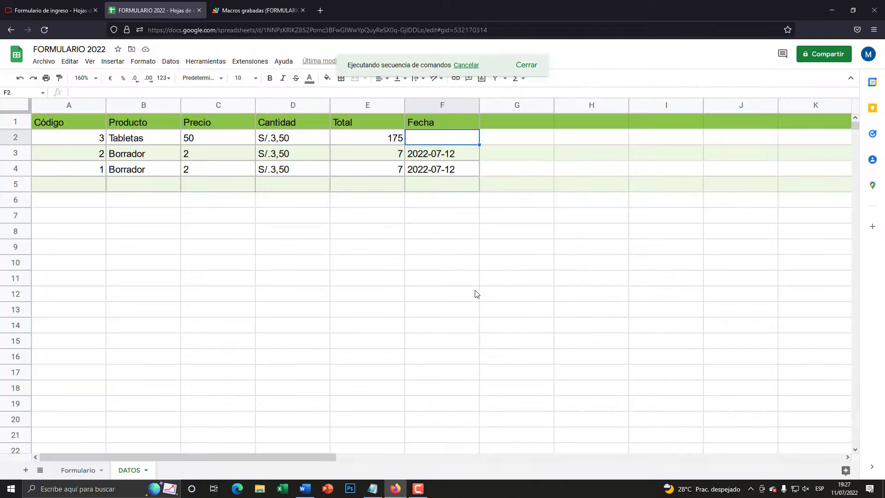
Step: Check the new Tabletas row on DATOS, then return to the Formulario sheet
click(129, 470)
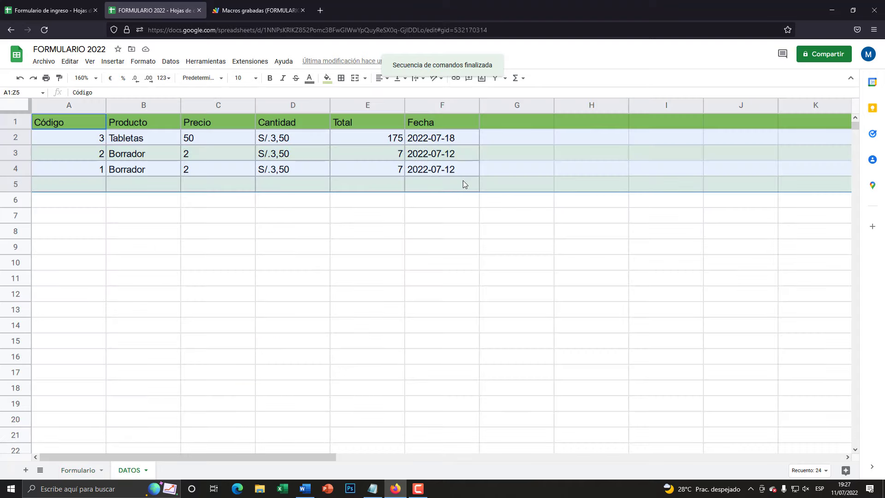
click(456, 140)
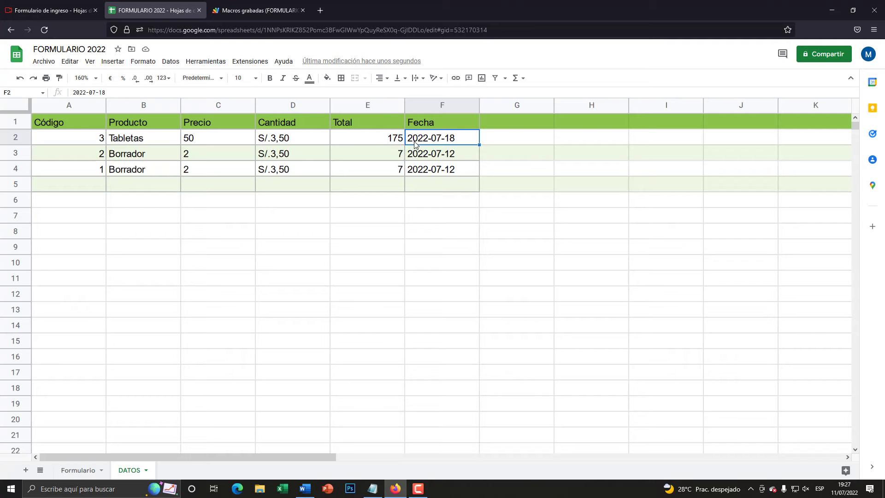
click(80, 469)
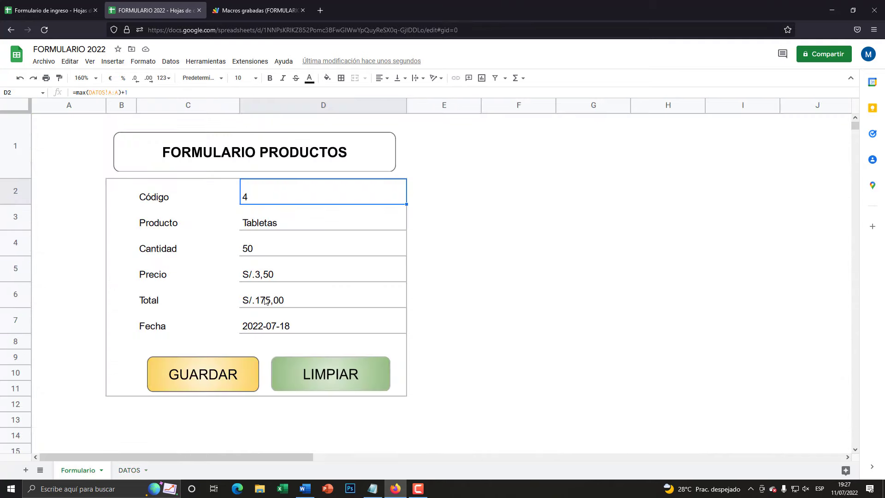
click(129, 470)
click(337, 230)
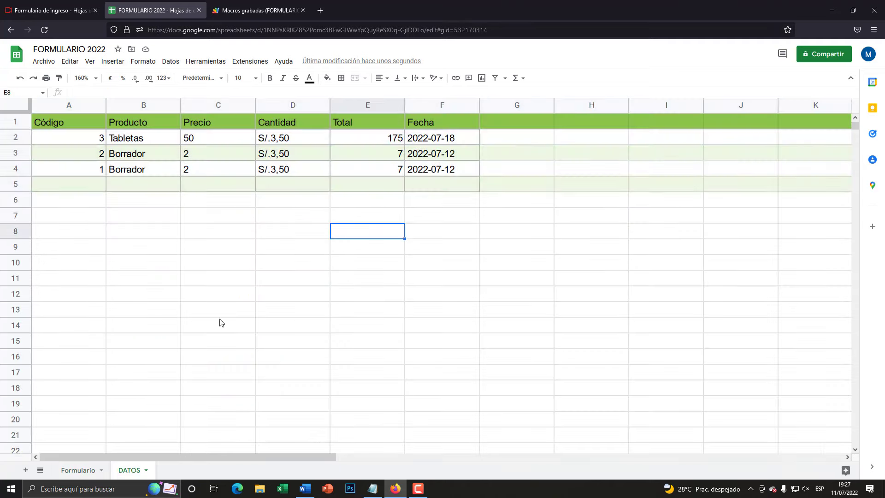
click(79, 469)
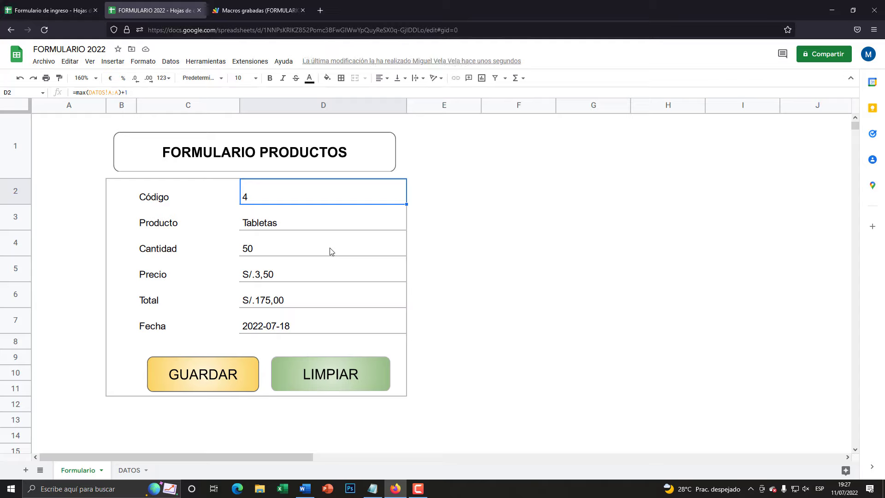
Step: Share FORMULARIO 2022 as Editor with the second account's contact, with notification
click(125, 470)
click(90, 470)
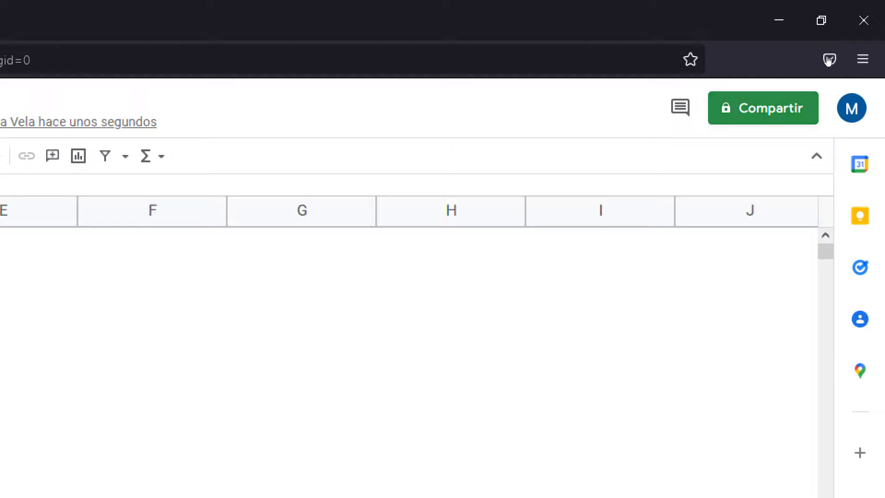
click(827, 57)
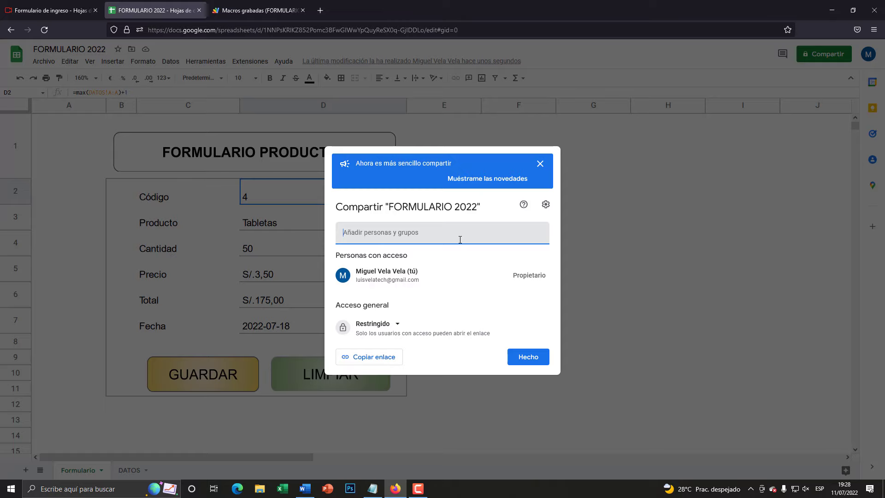
text(luis)
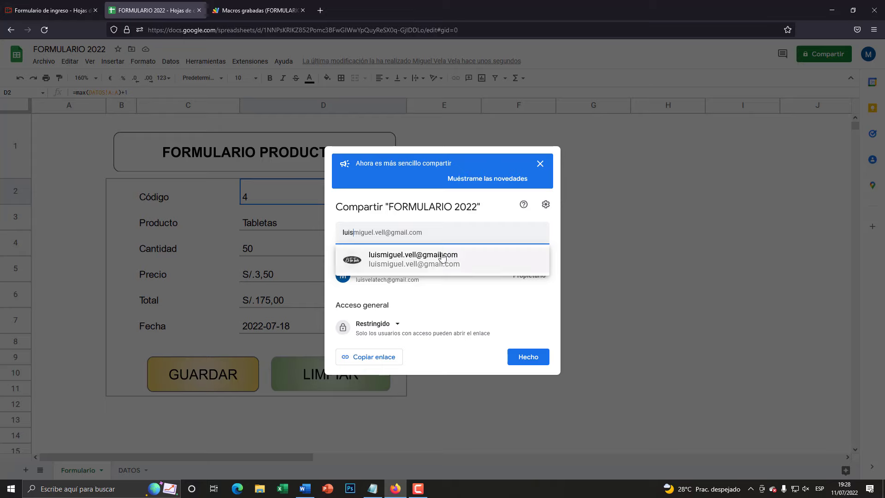
mouse_move(414, 259)
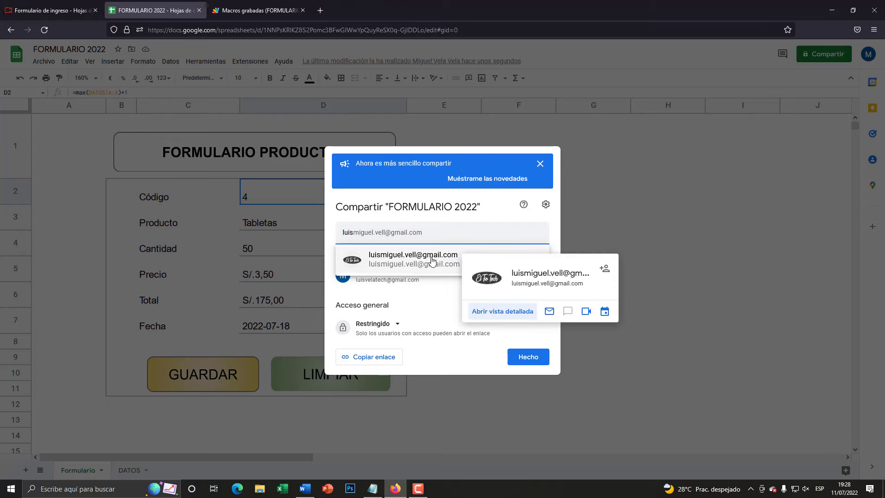
click(432, 261)
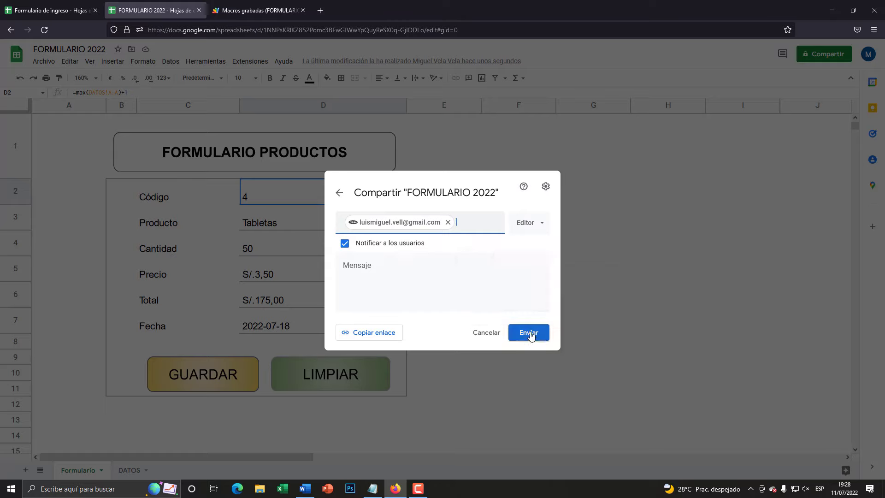
click(530, 334)
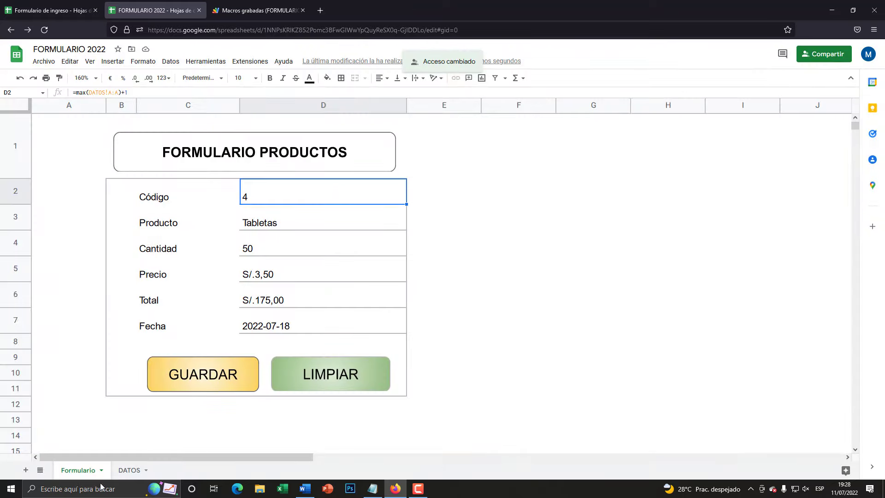
click(95, 487)
Step: Launch Chrome, go to Gmail, and open the shared FORMULARIO 2022 from the invitation email
text(c)
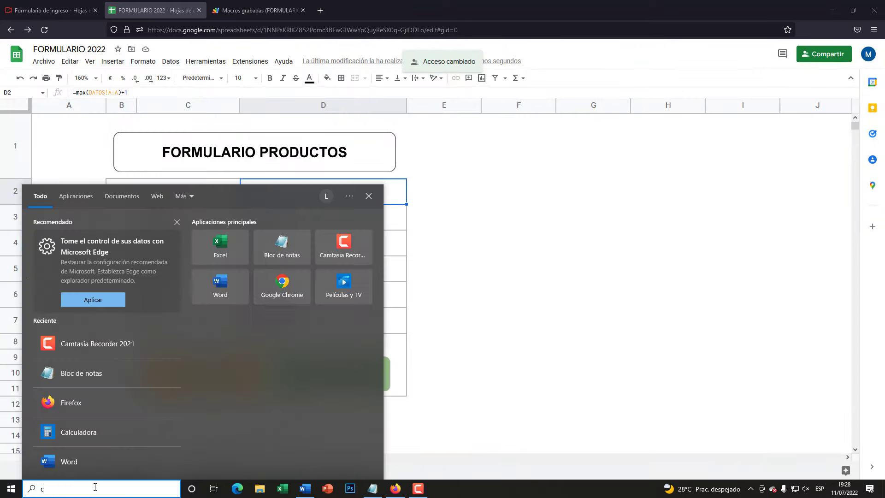
text(hrome)
key(Return)
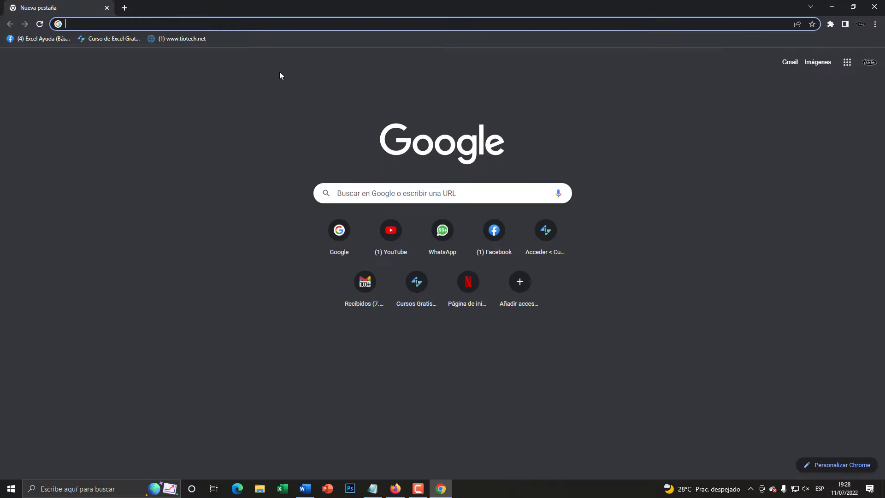
text(gmail)
key(Return)
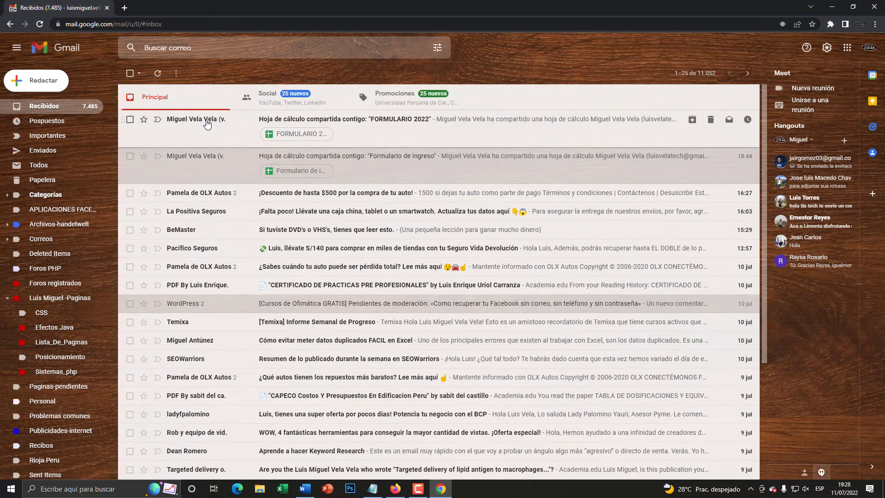
click(207, 124)
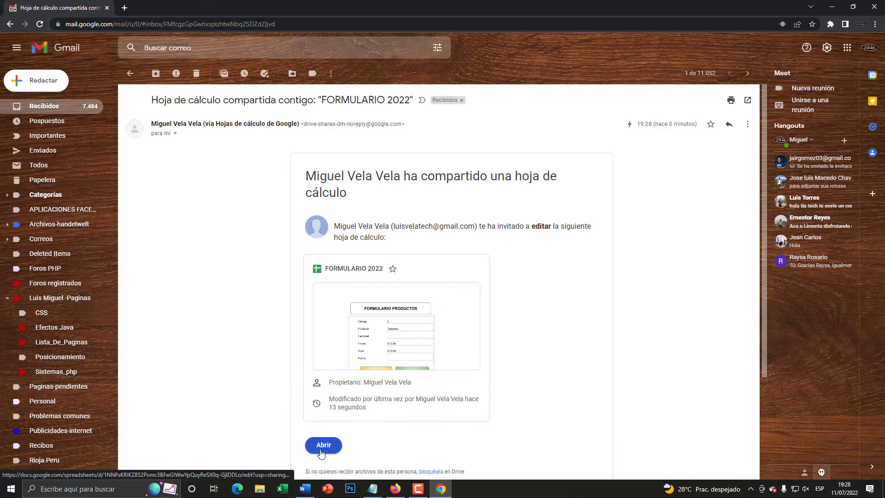
click(323, 445)
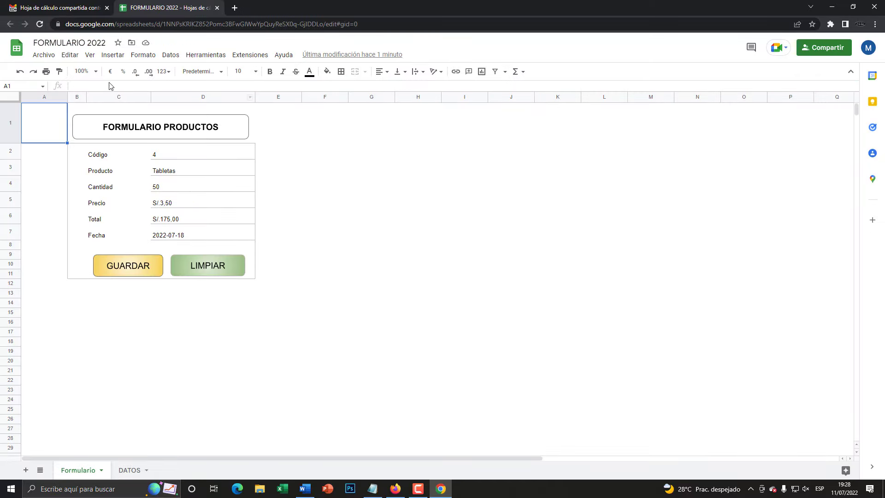
Step: Zoom the sheet to 200% and check the existing DATOS records before returning to the form
click(86, 71)
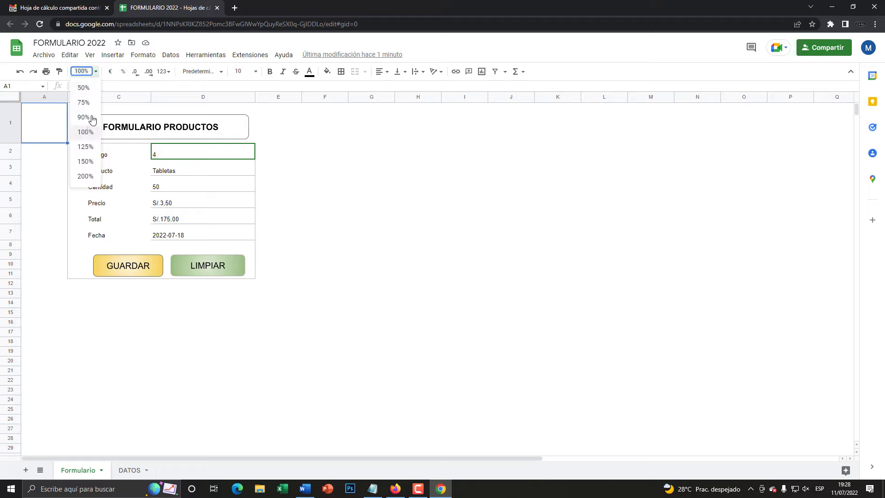
click(86, 176)
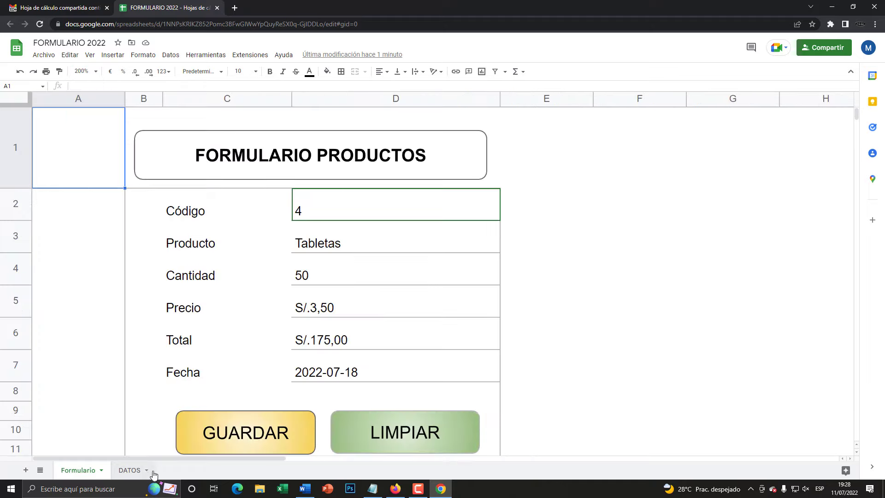
click(129, 470)
click(79, 471)
Step: Fill the form with nuevo producto, quantity 100 and price 1,8, then save it with GUARDAR
click(331, 244)
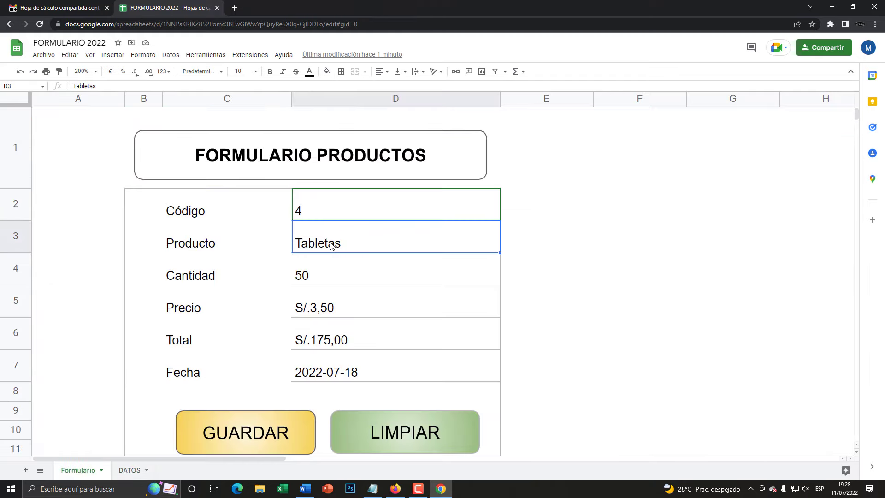
text(nuevo producto)
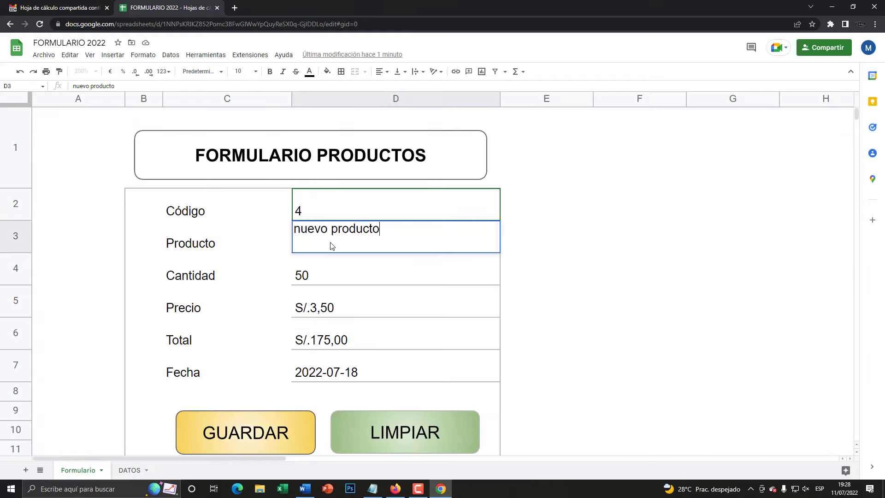
key(Return)
click(314, 212)
click(315, 282)
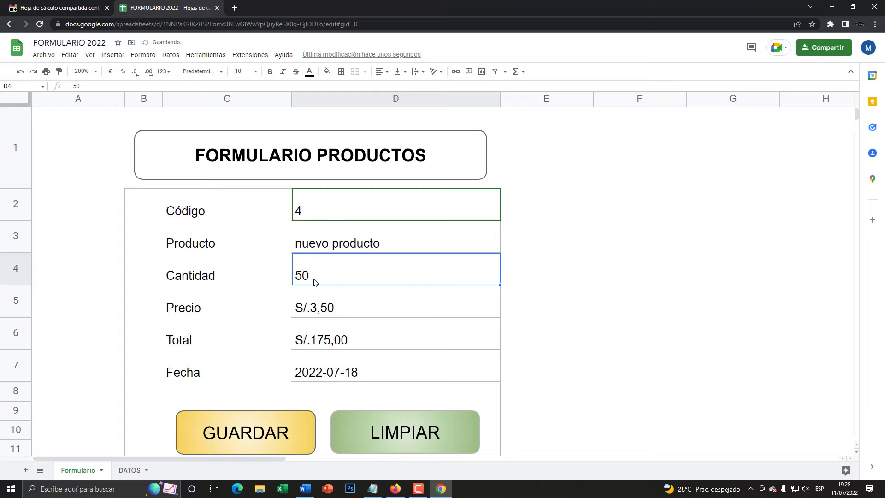
text(100)
key(Return)
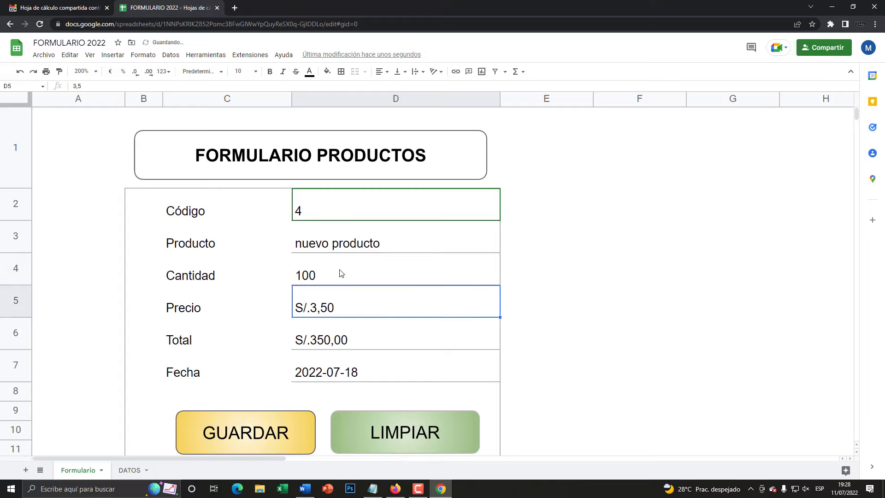
text(1,8)
key(Return)
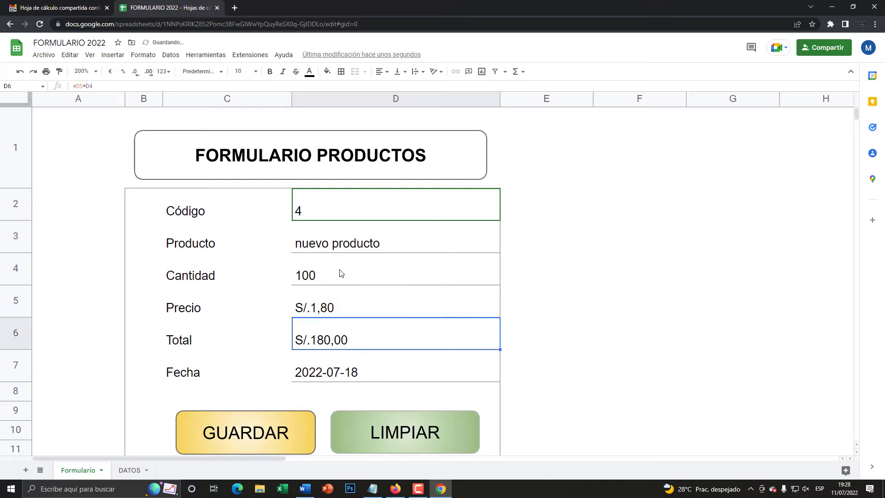
click(242, 433)
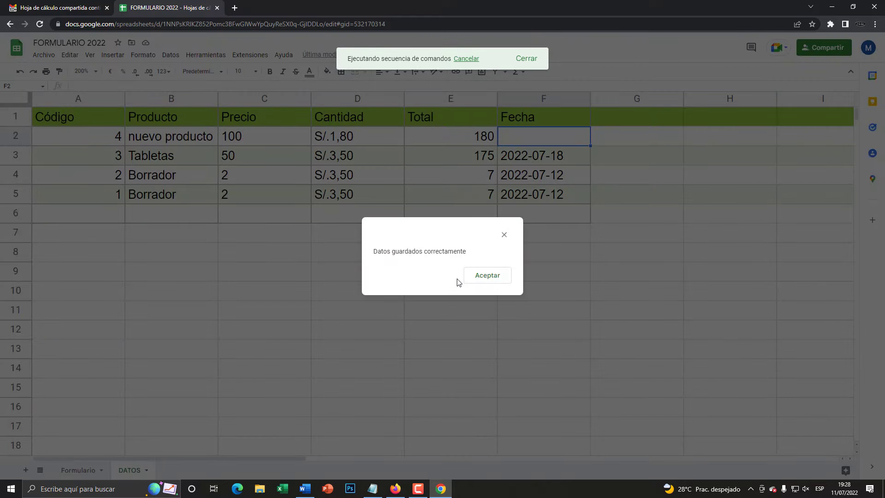
click(485, 279)
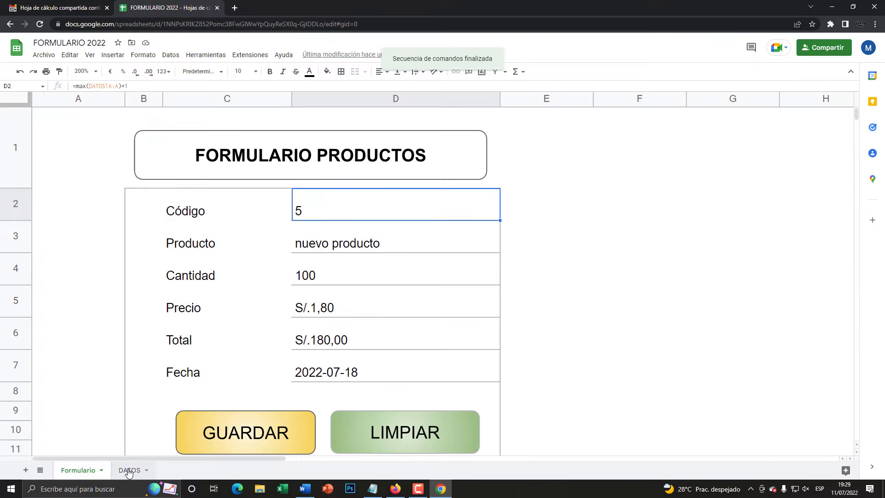
Step: Check the nuevo producto record in DATOS row 2 in both windows, then return to Formulario
click(128, 470)
drag(95, 137, 511, 141)
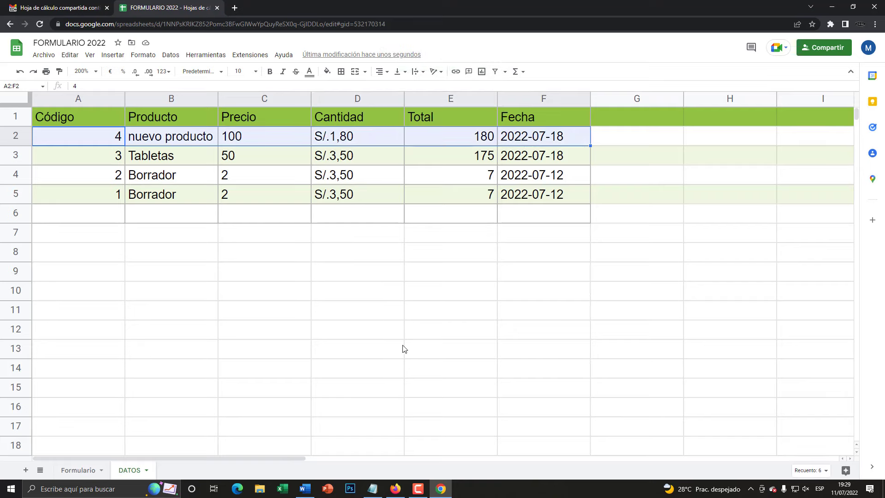
click(395, 490)
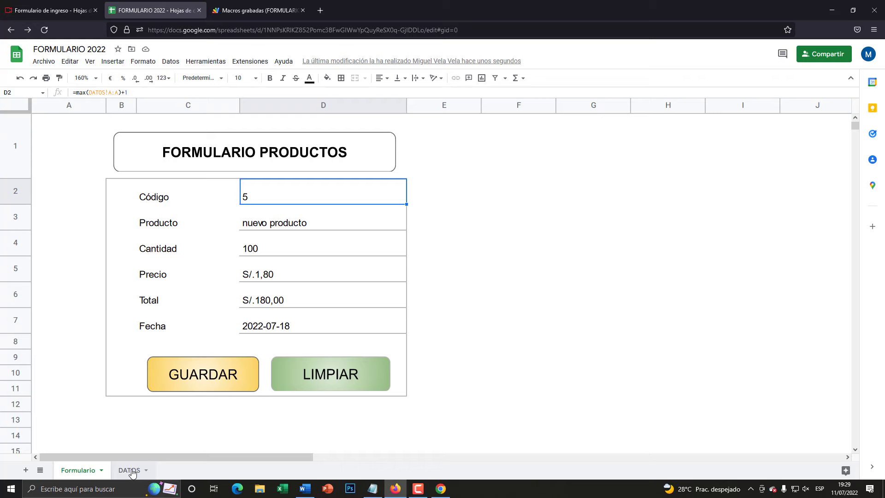
click(130, 470)
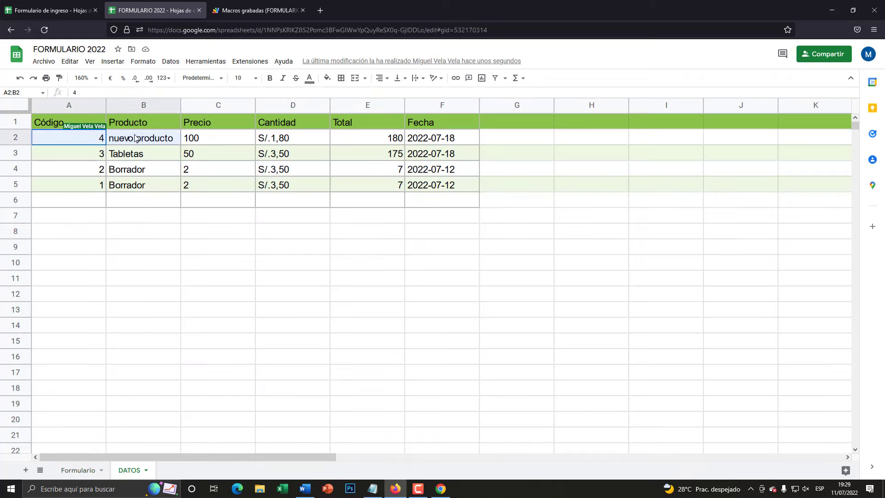
drag(68, 138, 440, 139)
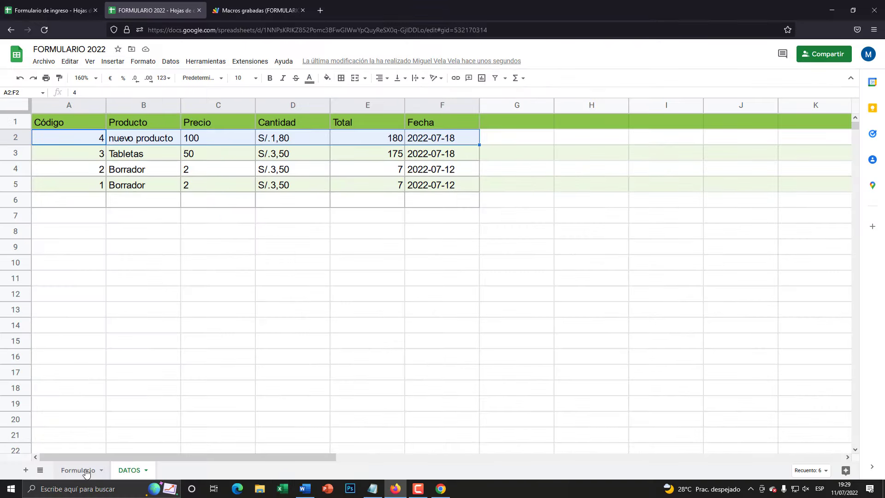
click(78, 470)
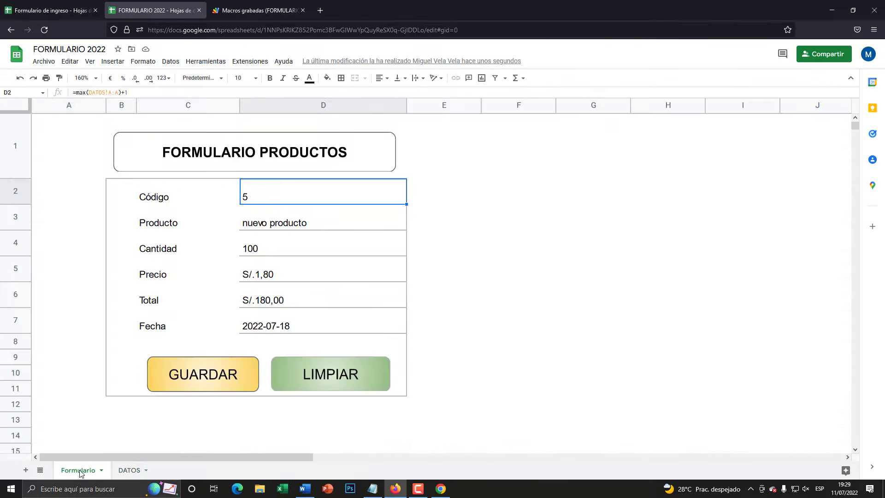